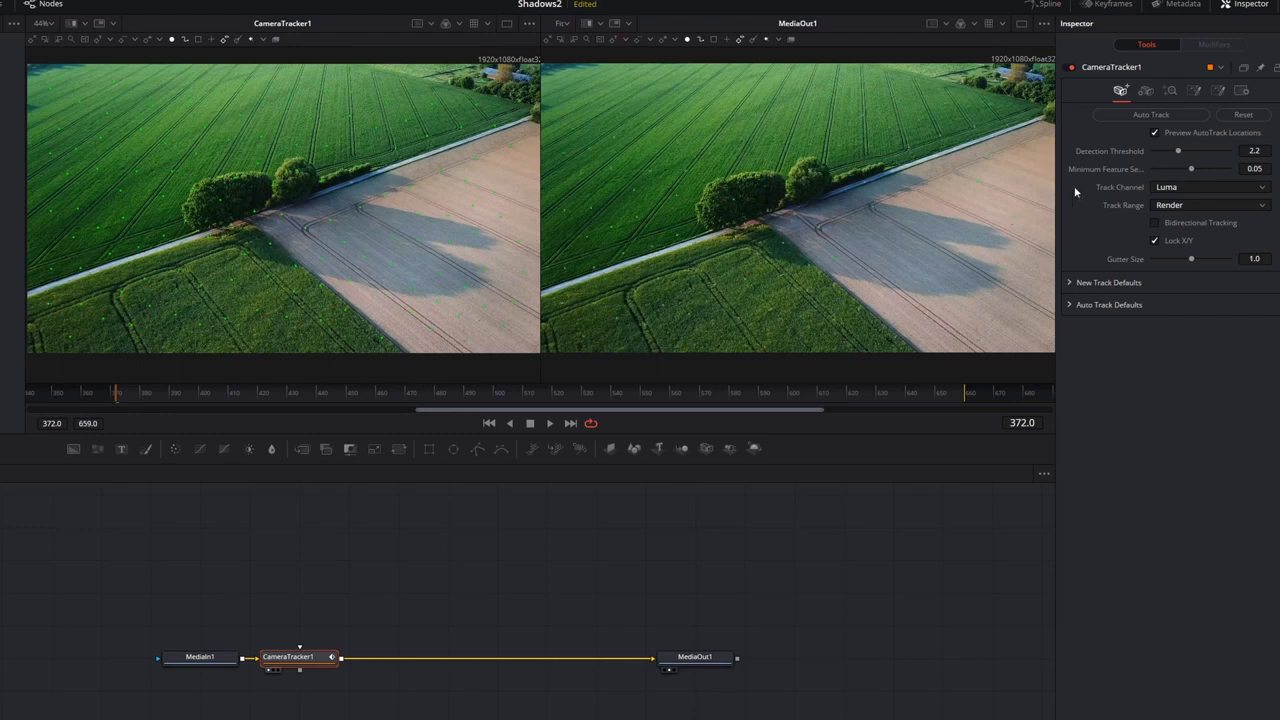
Set the camera tracker's Detection Threshold to 2.698 and Minimum Feature Separation to 0.0252, and auto-track the clip
click(1171, 151)
drag(1170, 153, 1158, 154)
drag(1191, 169, 1216, 169)
drag(1216, 172, 1167, 171)
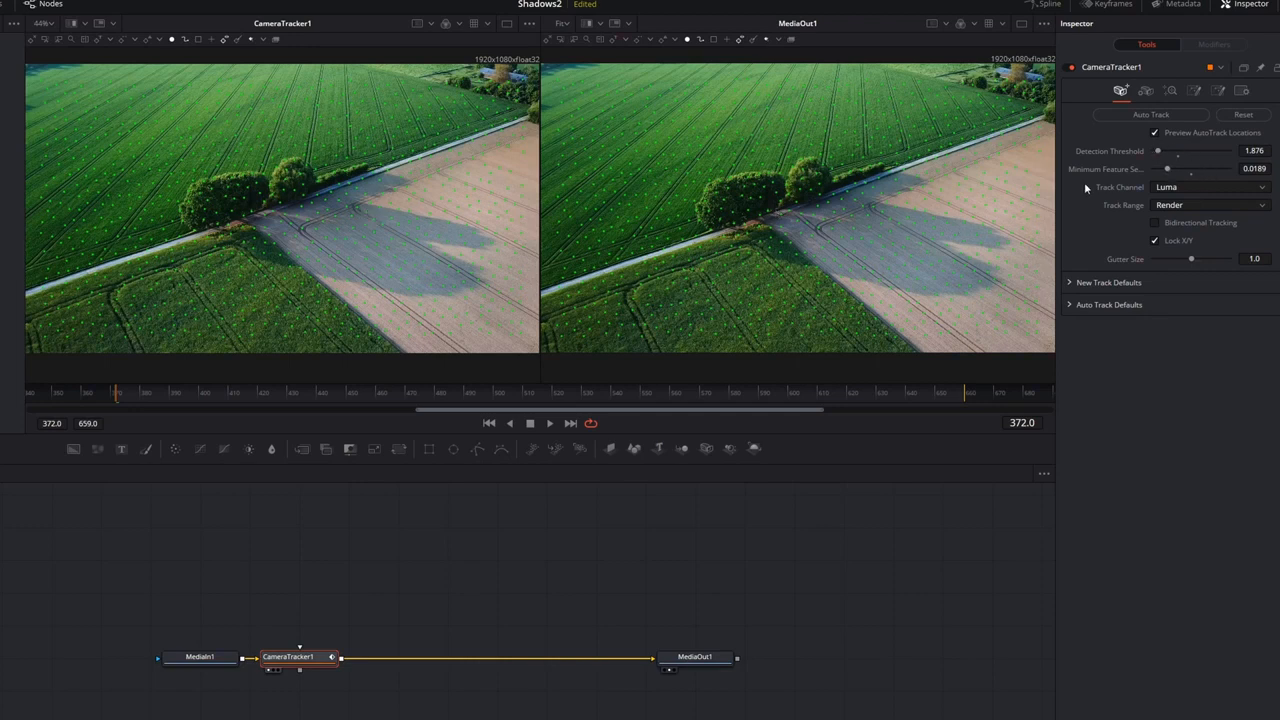
drag(1161, 150, 1213, 155)
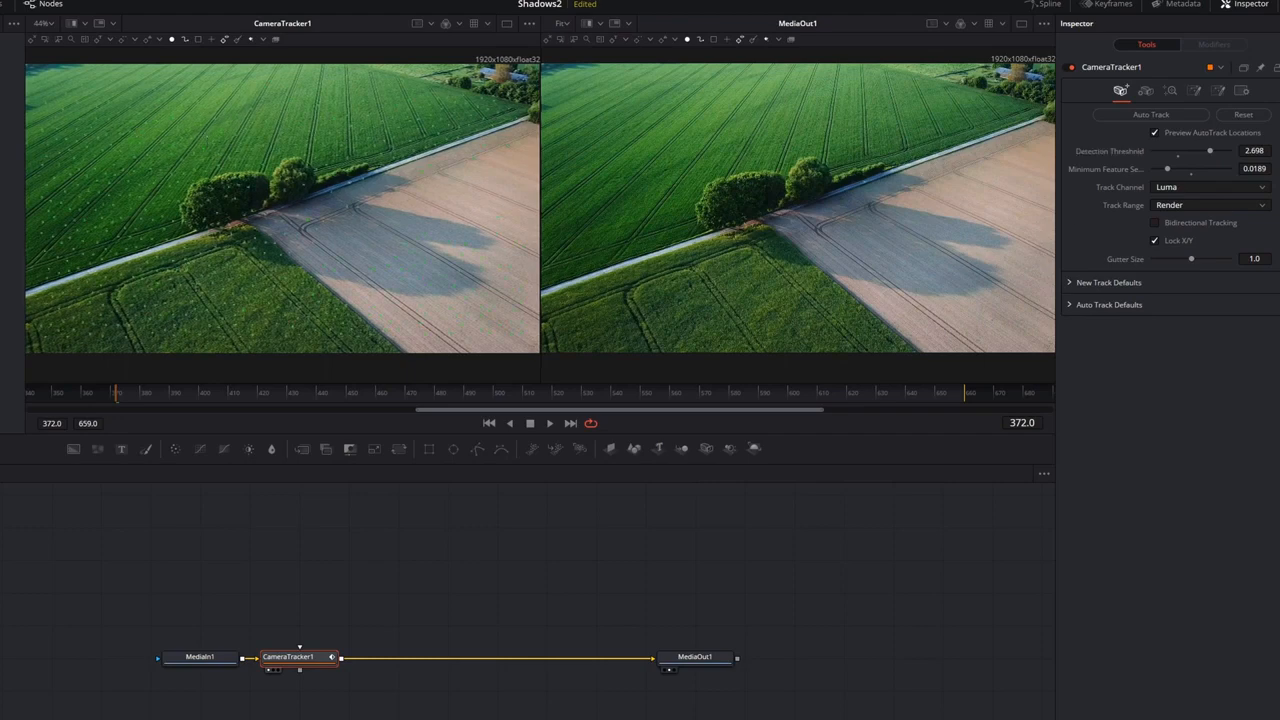
drag(1167, 172, 1173, 171)
click(1150, 115)
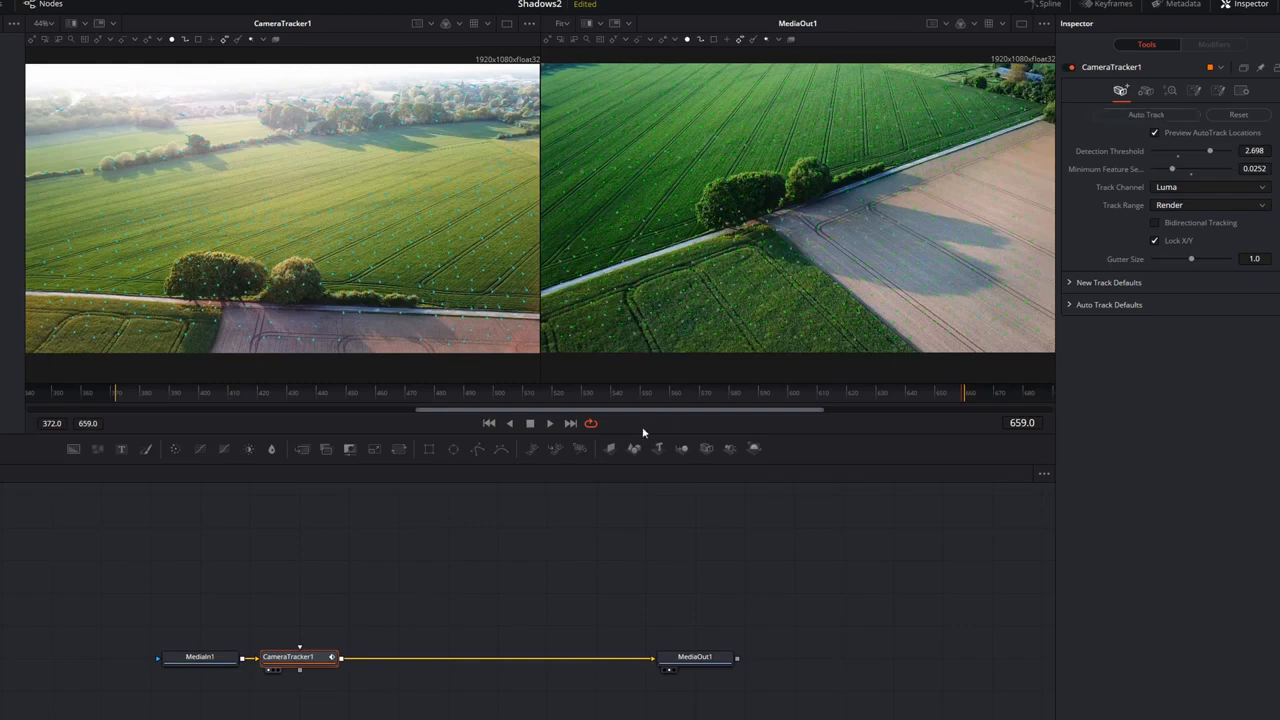
drag(682, 402, 123, 409)
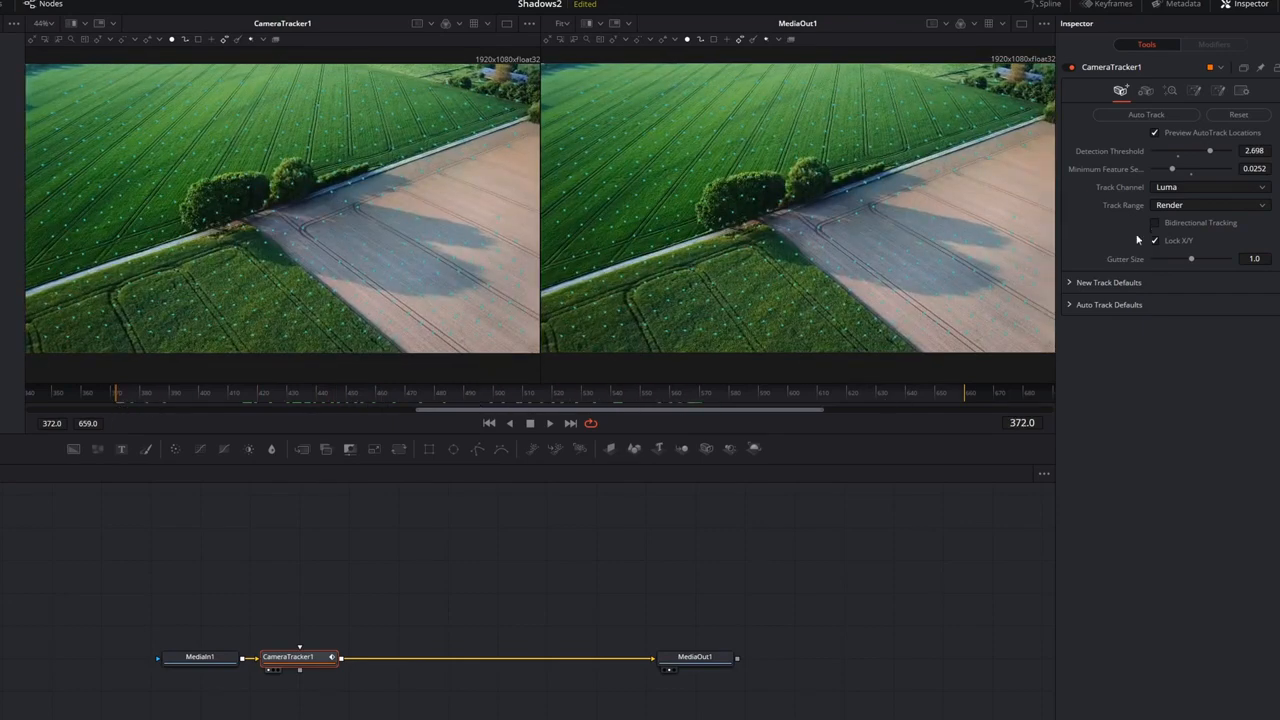
Set the tracker camera's focal length to 20 mm
click(1146, 92)
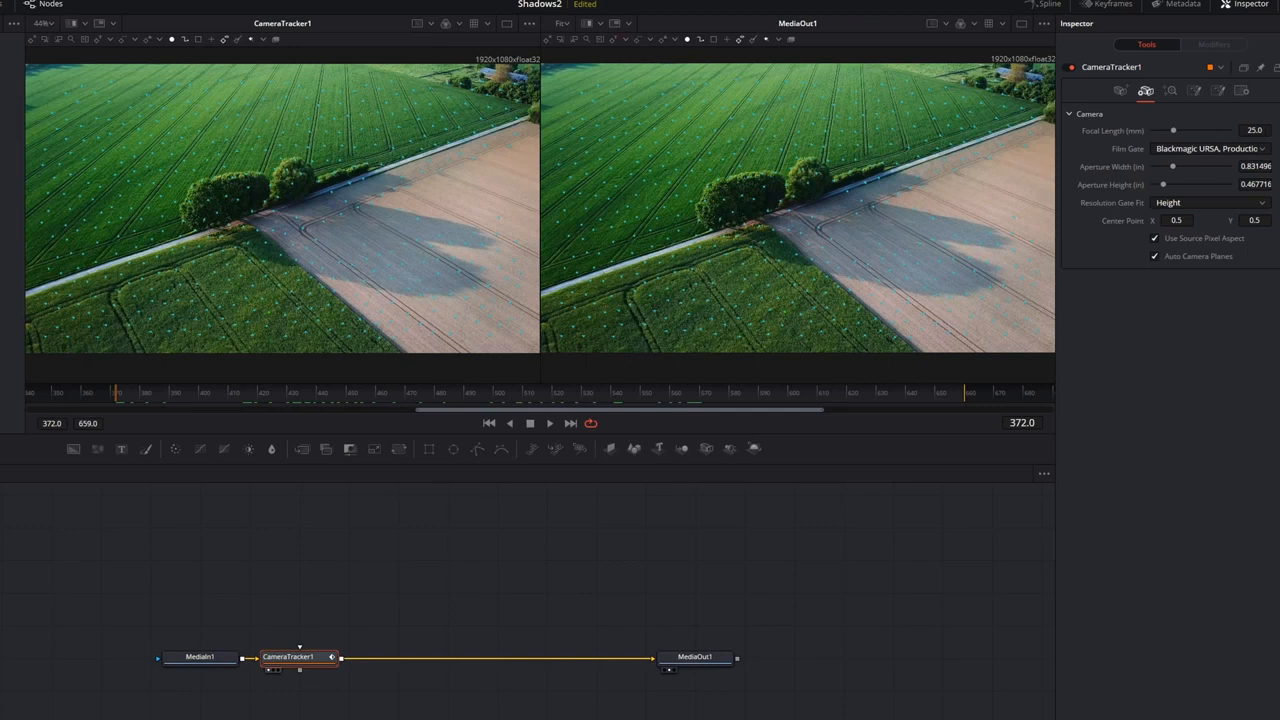
click(1266, 131)
text(20)
key(Return)
Filter the tracks with Minimum Track Length 10 and Maximum Track Error 0.127, and delete the selected tracks
click(1171, 91)
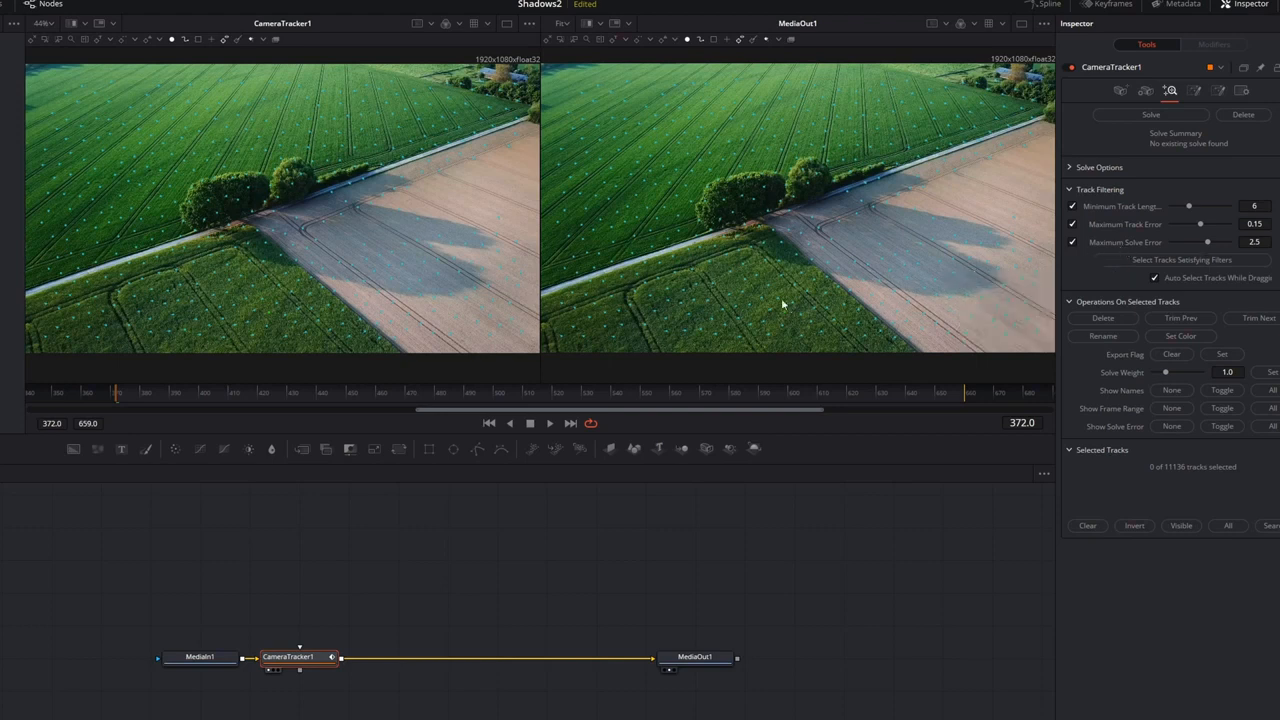
mouse_move(744, 283)
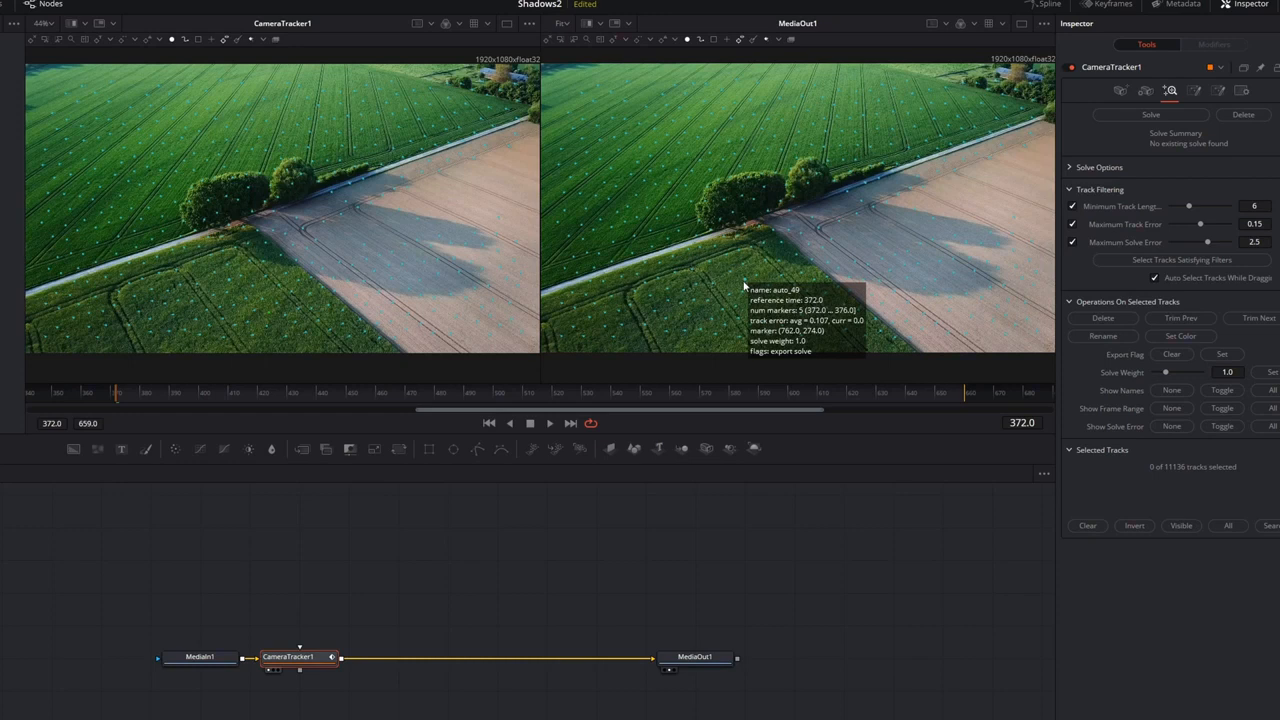
drag(1189, 206, 1208, 209)
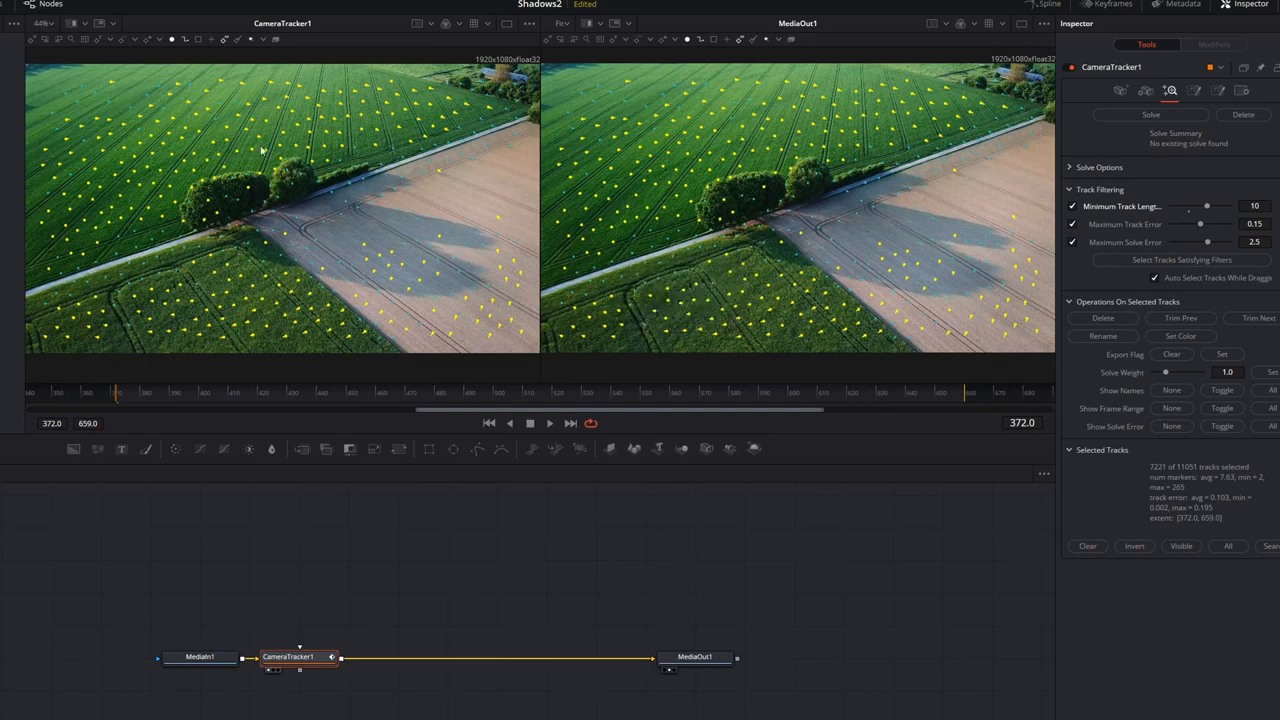
mouse_move(418, 225)
drag(1201, 226, 1198, 232)
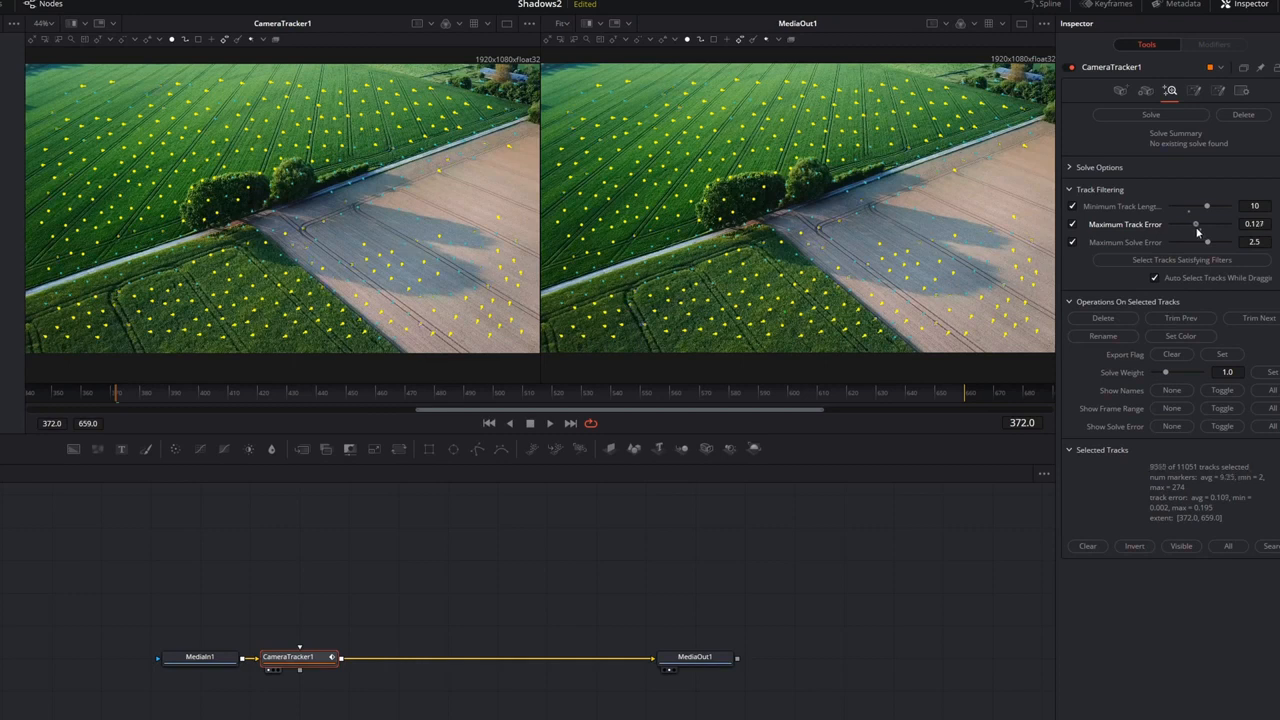
click(1104, 320)
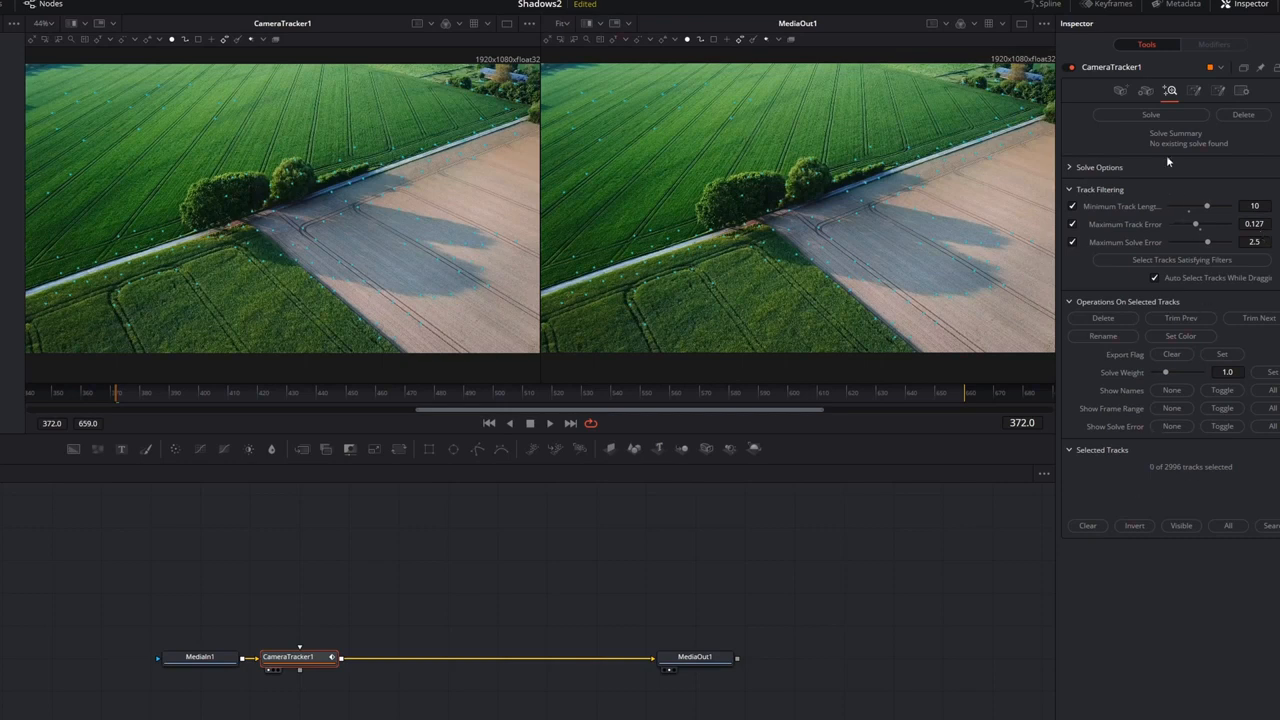
Try to solve the camera from the remaining tracks, and undo the track deletion
click(1151, 115)
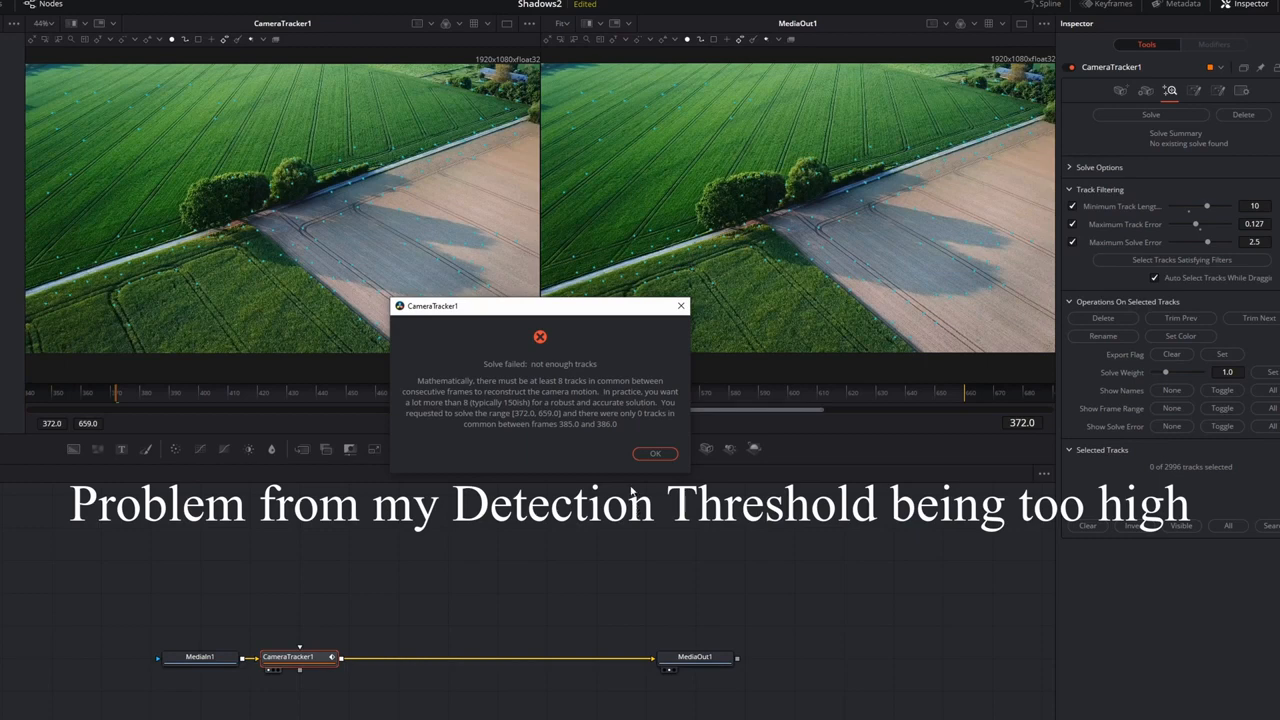
click(652, 455)
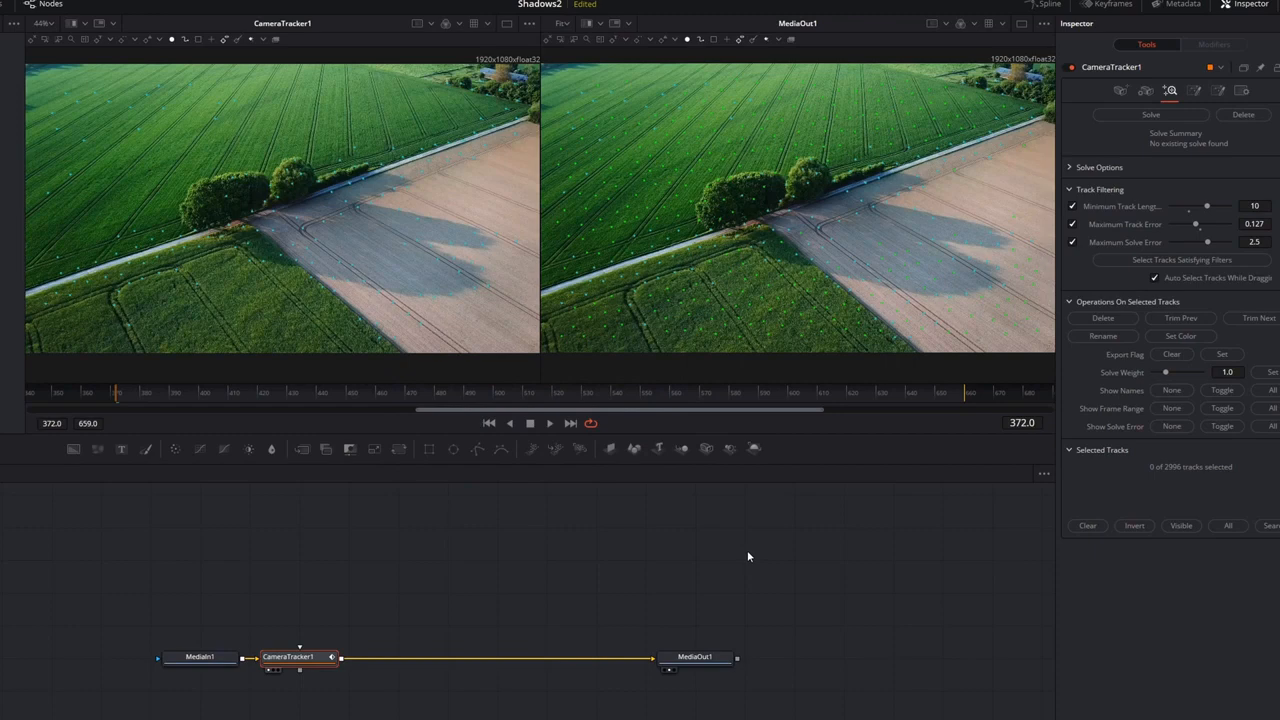
key(ctrl+z)
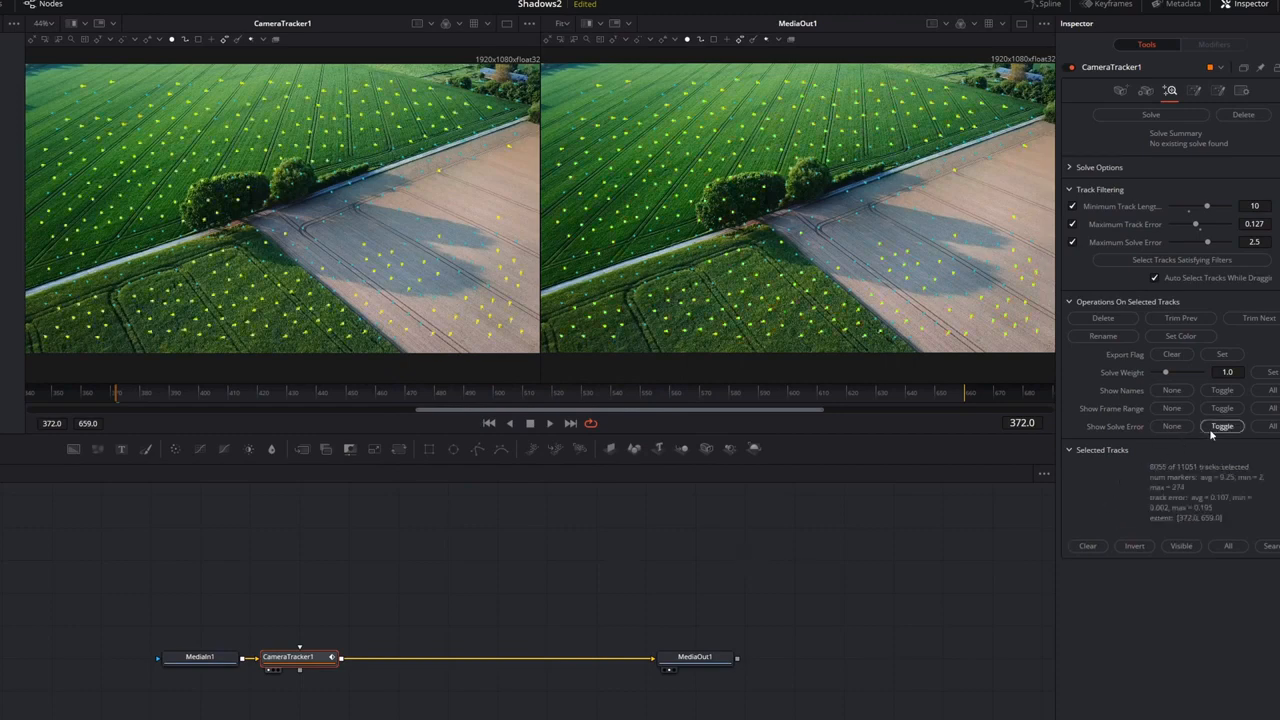
Filter out tracks with Minimum Track Length 7 and Maximum Track Error 0.111, and try to solve the camera again
drag(1208, 209, 1193, 210)
drag(1196, 227, 1193, 227)
click(1106, 318)
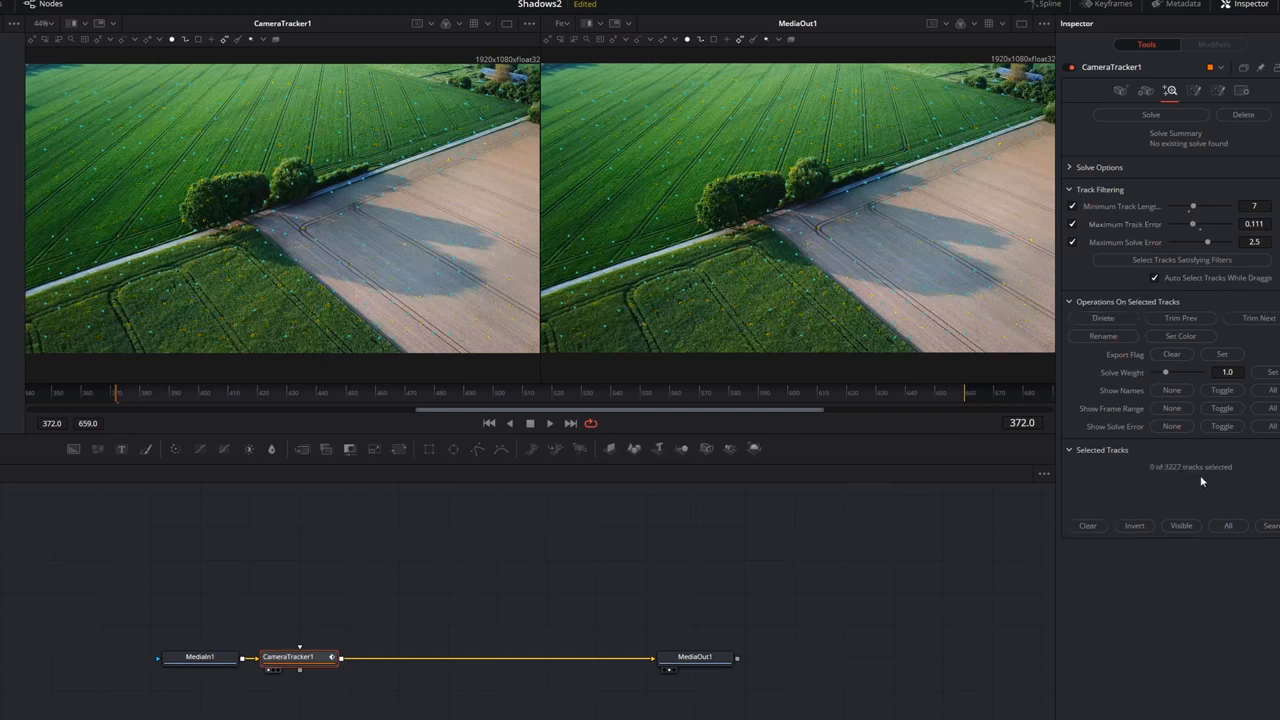
click(1162, 116)
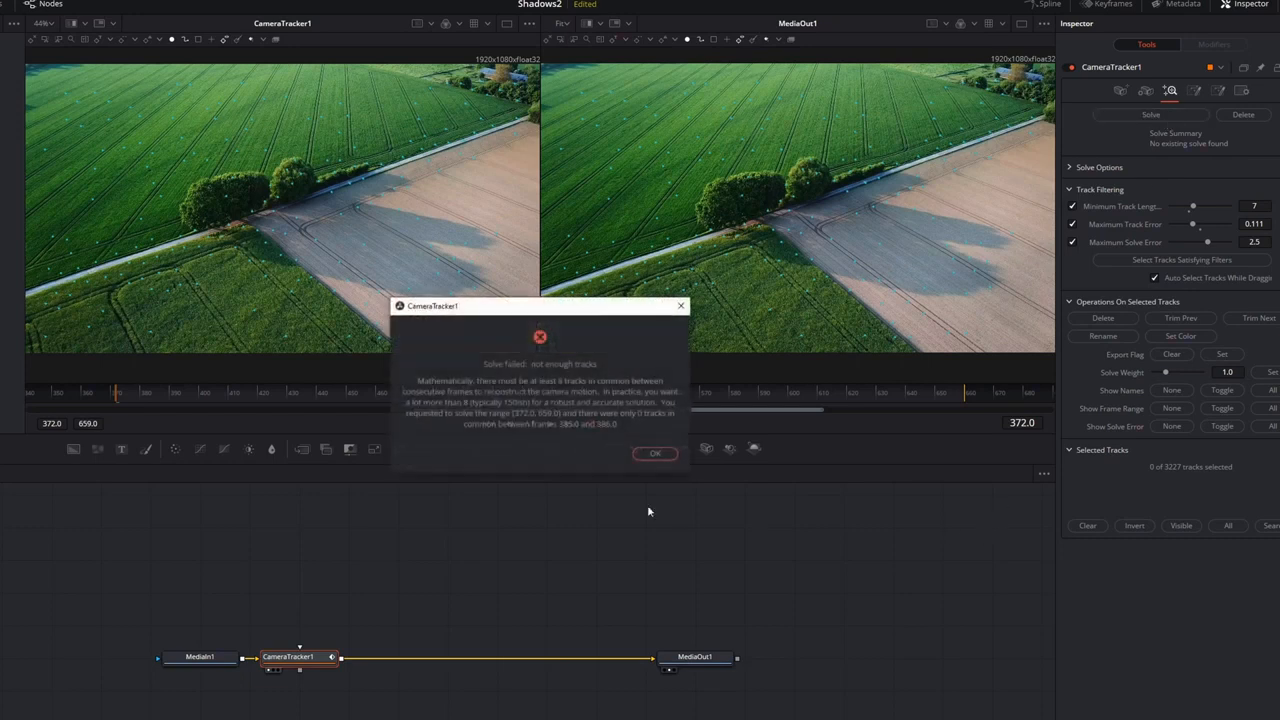
click(655, 454)
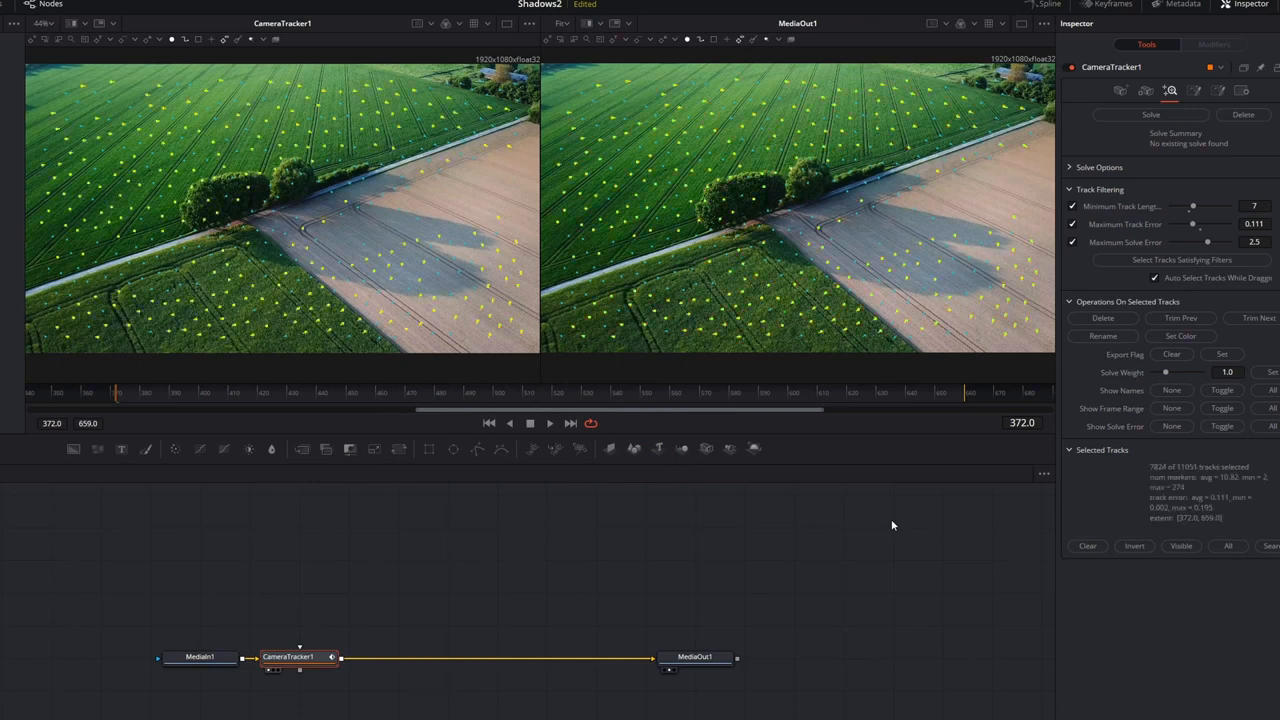
Lower the tracker's Detection Threshold to 2.339 and auto-track the clip again
click(1121, 90)
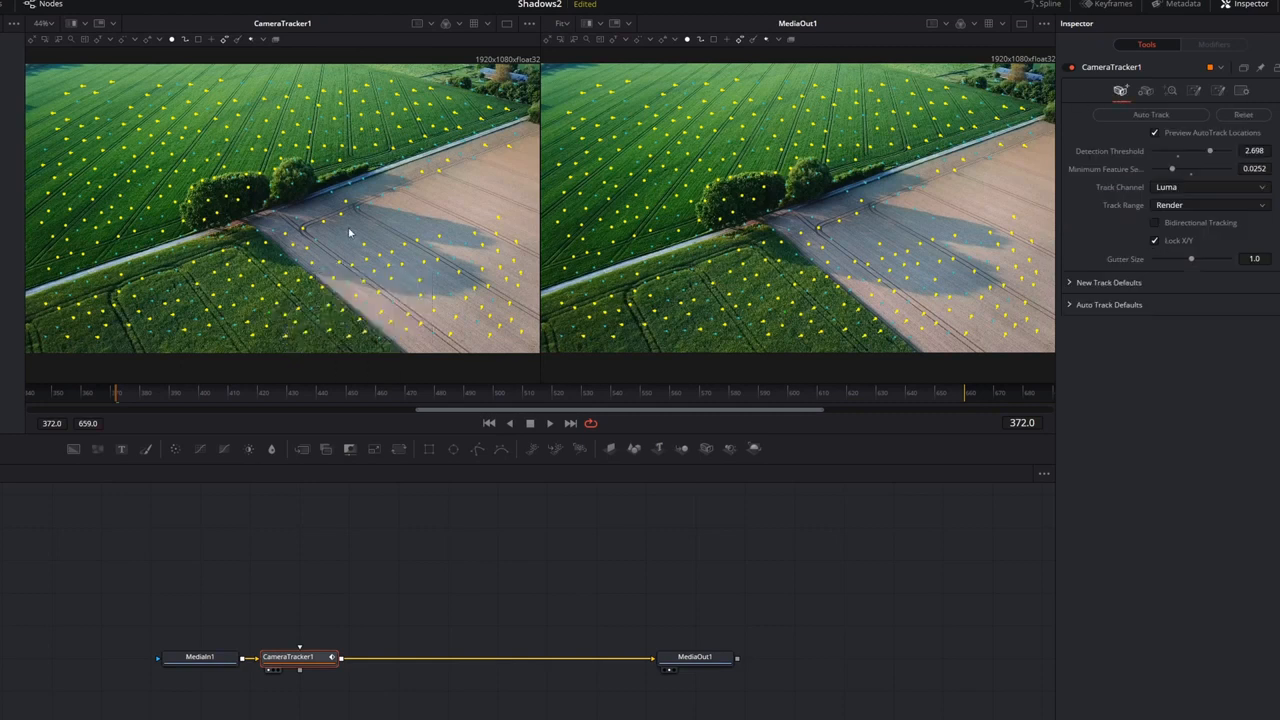
drag(1210, 152, 1187, 152)
click(1151, 115)
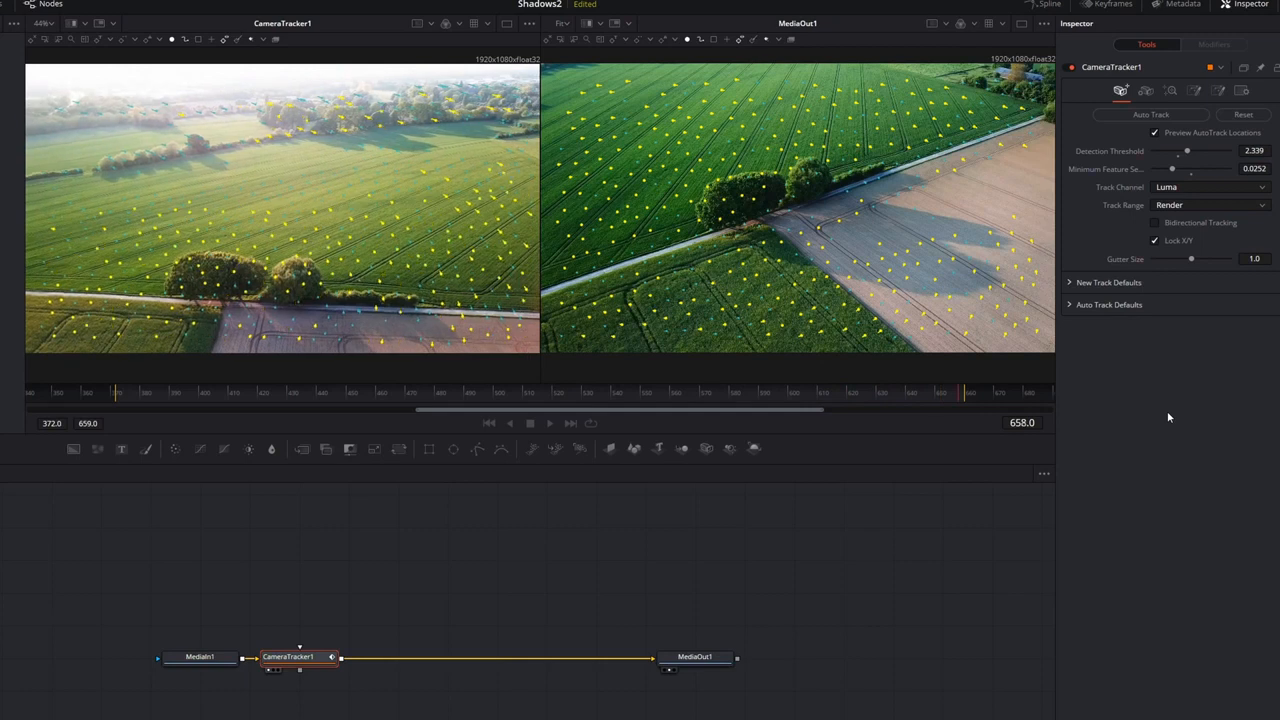
Delete the tracks selected with a Minimum Track Length of 6 and solve the camera
click(1179, 92)
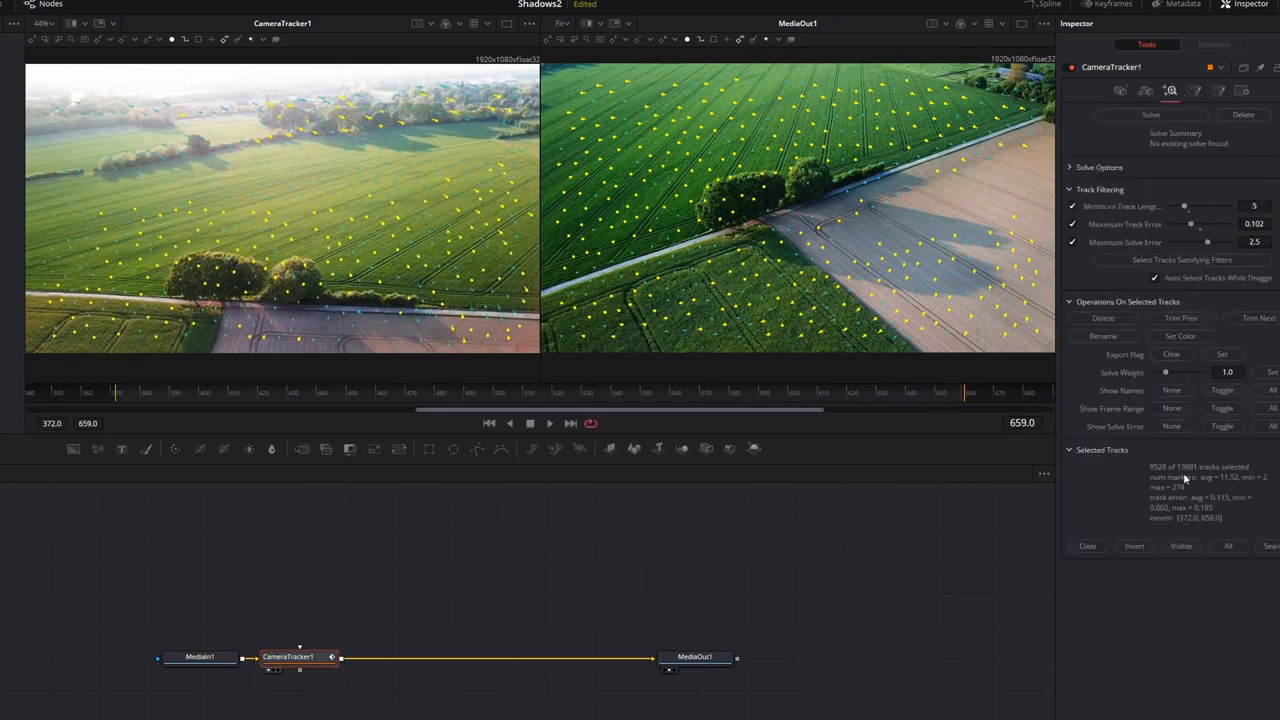
drag(1184, 206, 1188, 206)
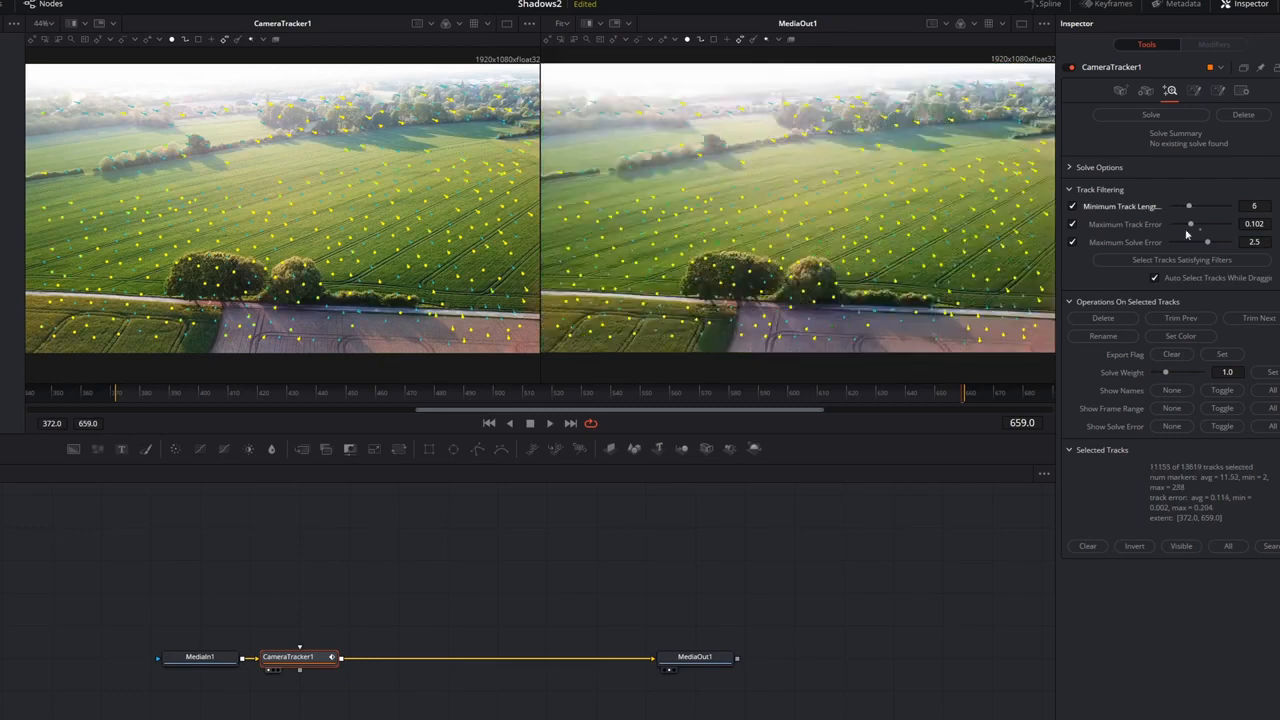
click(1115, 322)
click(1151, 114)
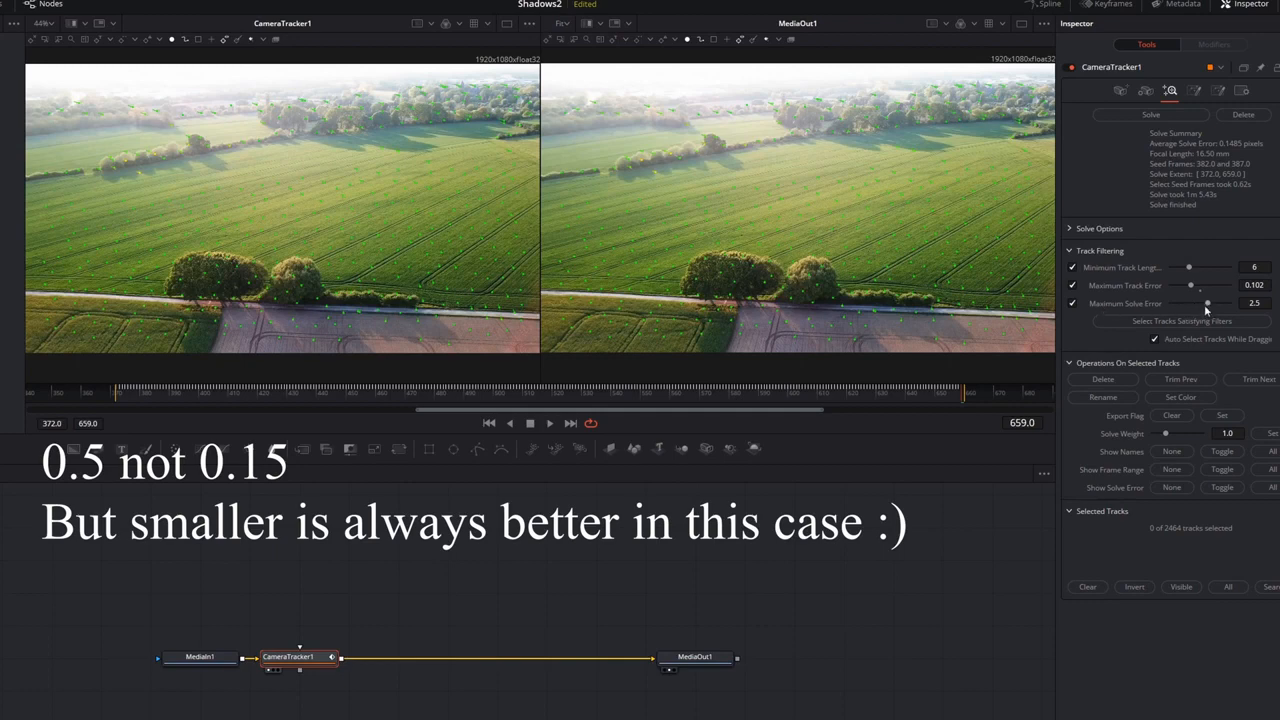
Delete the tracks selected with a Maximum Solve Error of 0.16 and solve the camera again
drag(1208, 308, 1188, 308)
drag(1188, 305, 1172, 310)
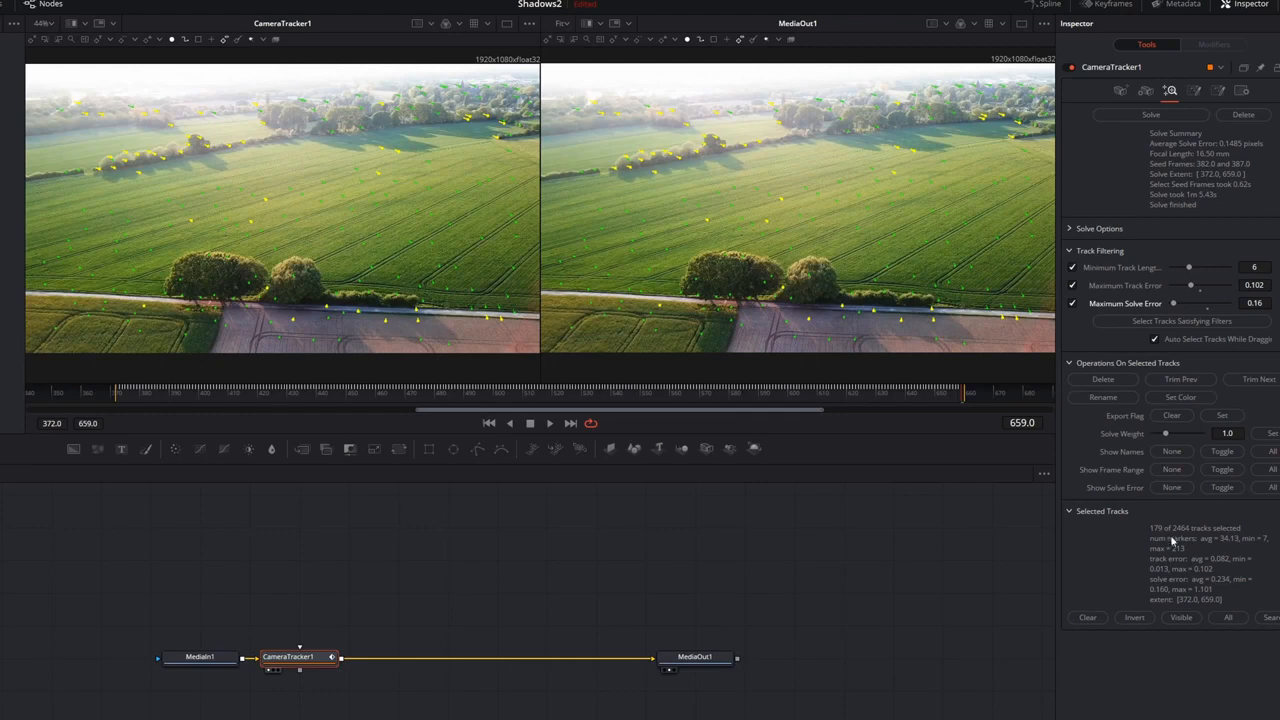
click(1104, 381)
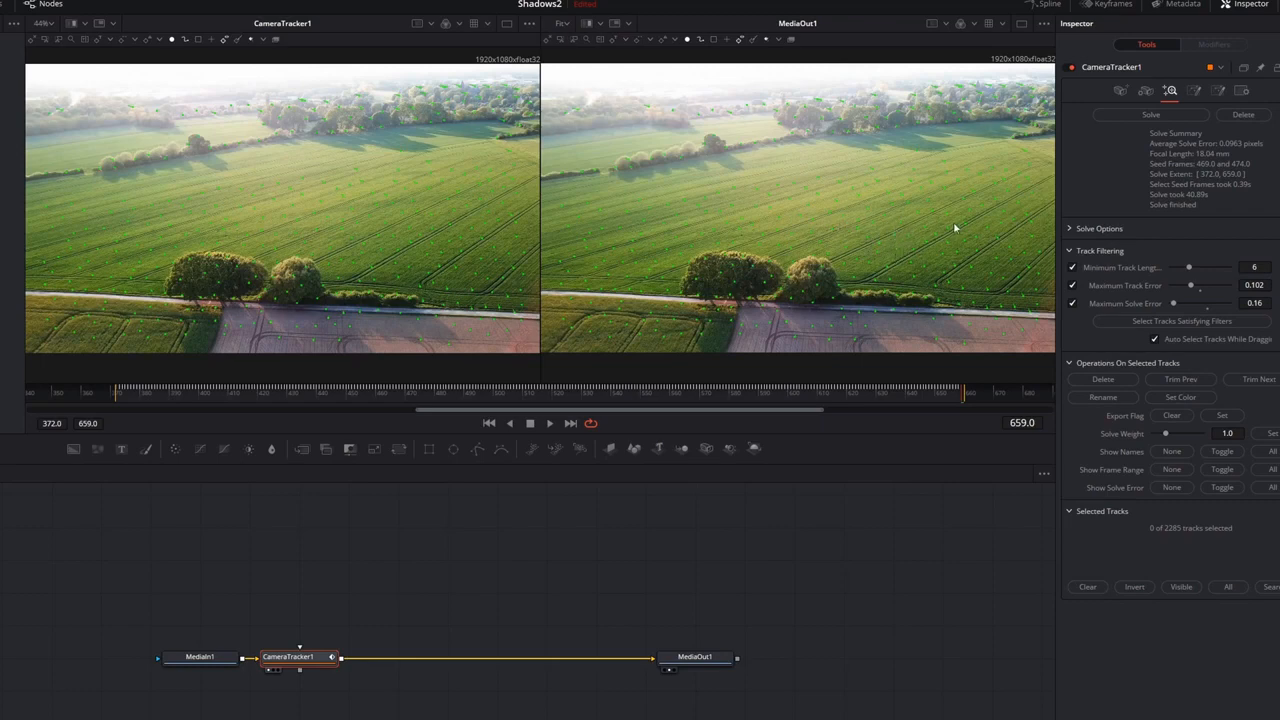
Switch the tracker's 3D Scene Transform from the export settings to Unaligned
click(1193, 91)
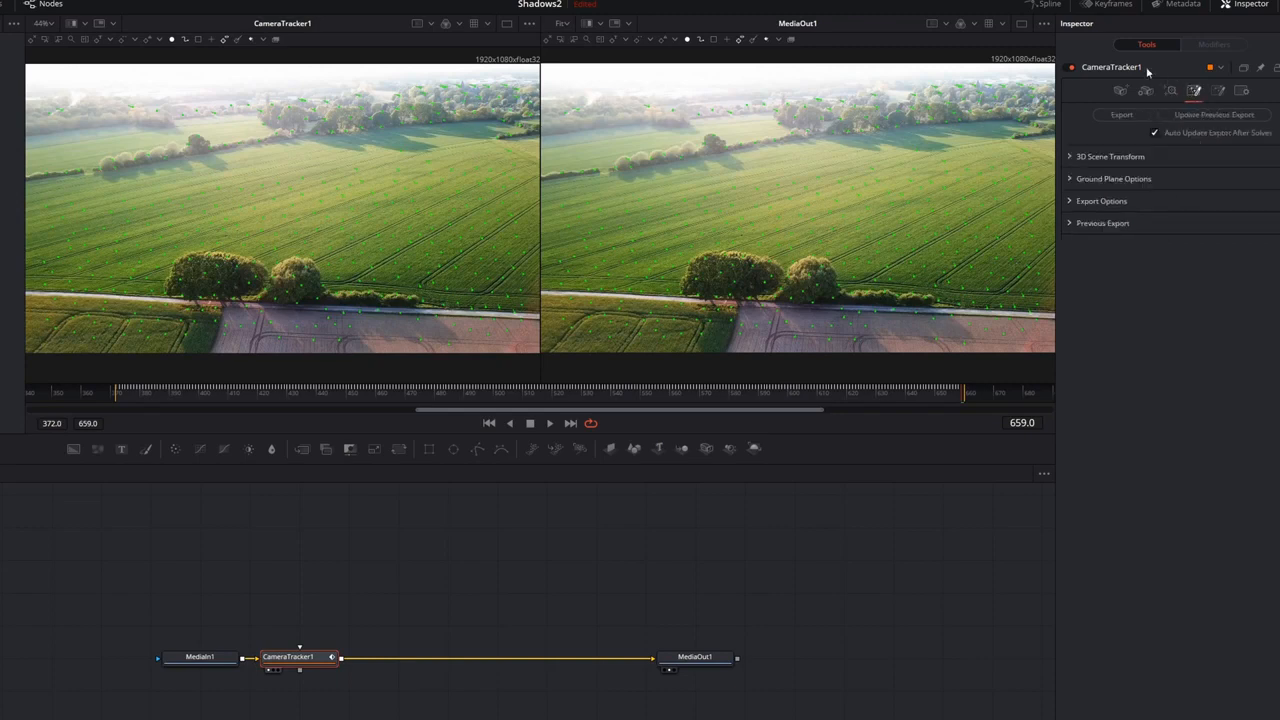
click(1069, 157)
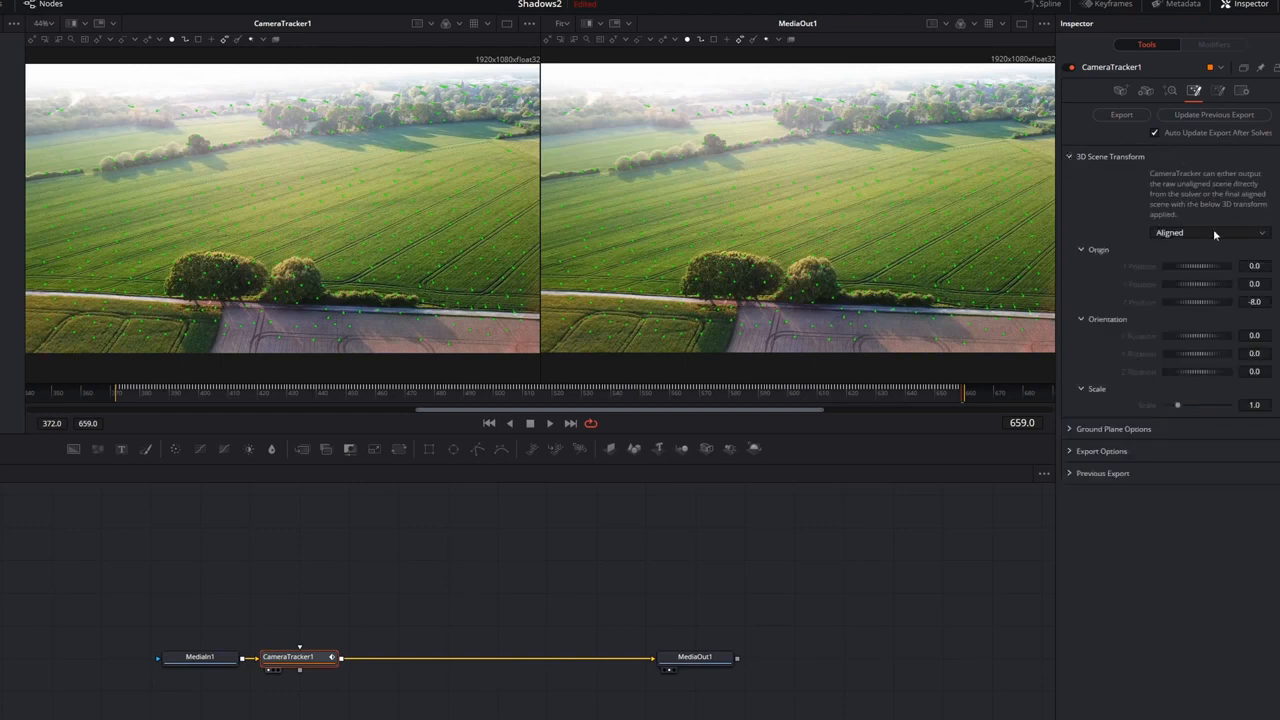
click(1262, 234)
click(1229, 250)
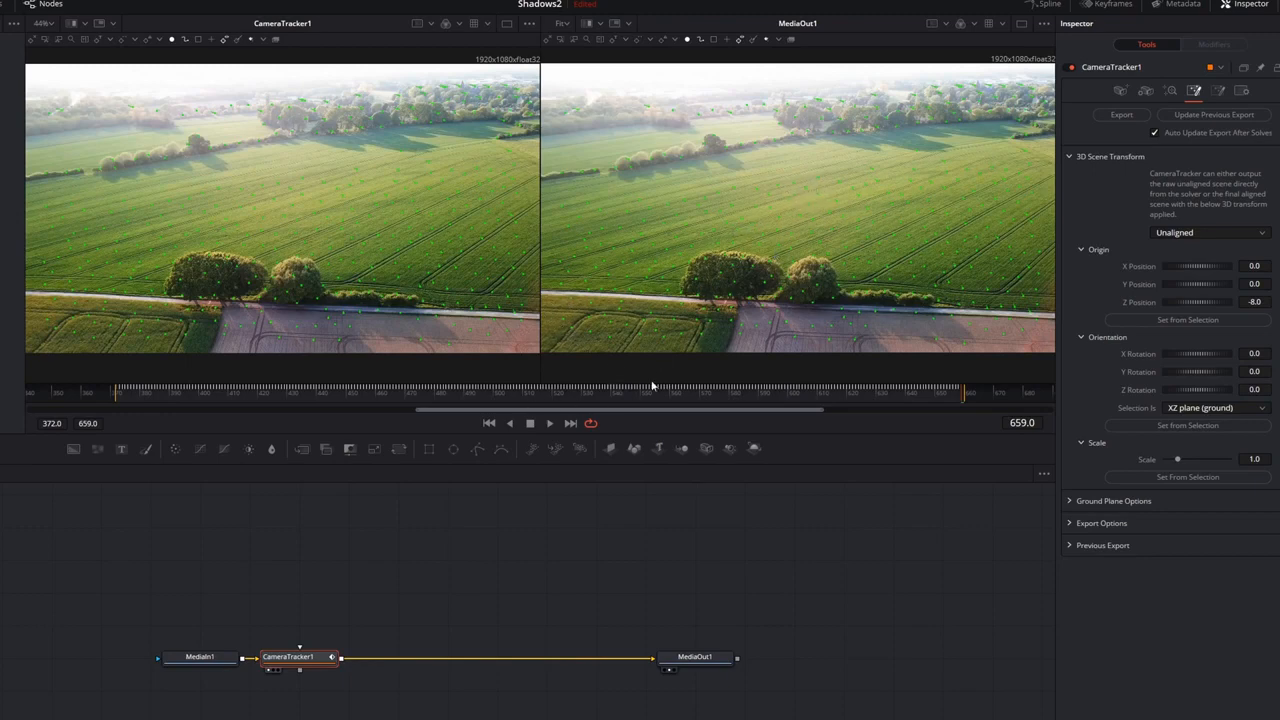
At frame 584, select a group of tracks in the green field above the bushes and set the scene origin from them
drag(641, 392, 747, 393)
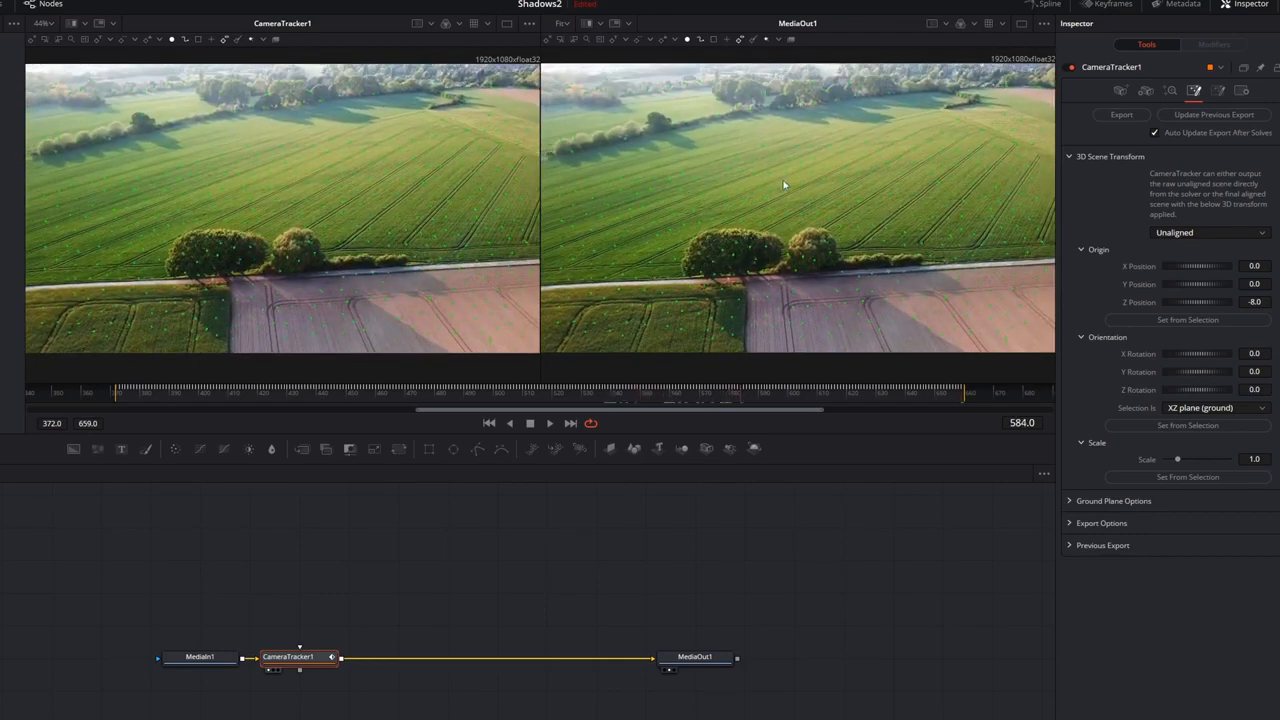
drag(669, 163, 721, 201)
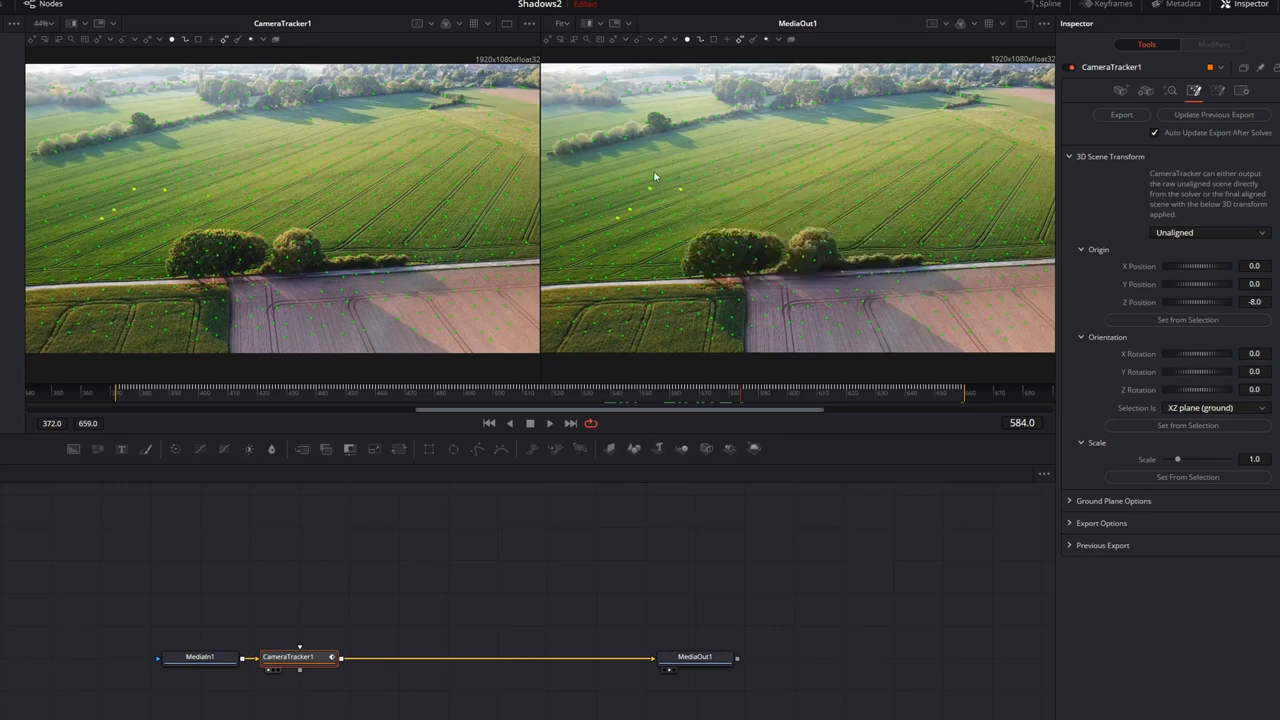
drag(624, 176, 699, 212)
click(1190, 321)
Select more tracks across the green field and set the scene orientation from them as the XZ ground plane
drag(668, 229, 1005, 136)
mouse_move(938, 186)
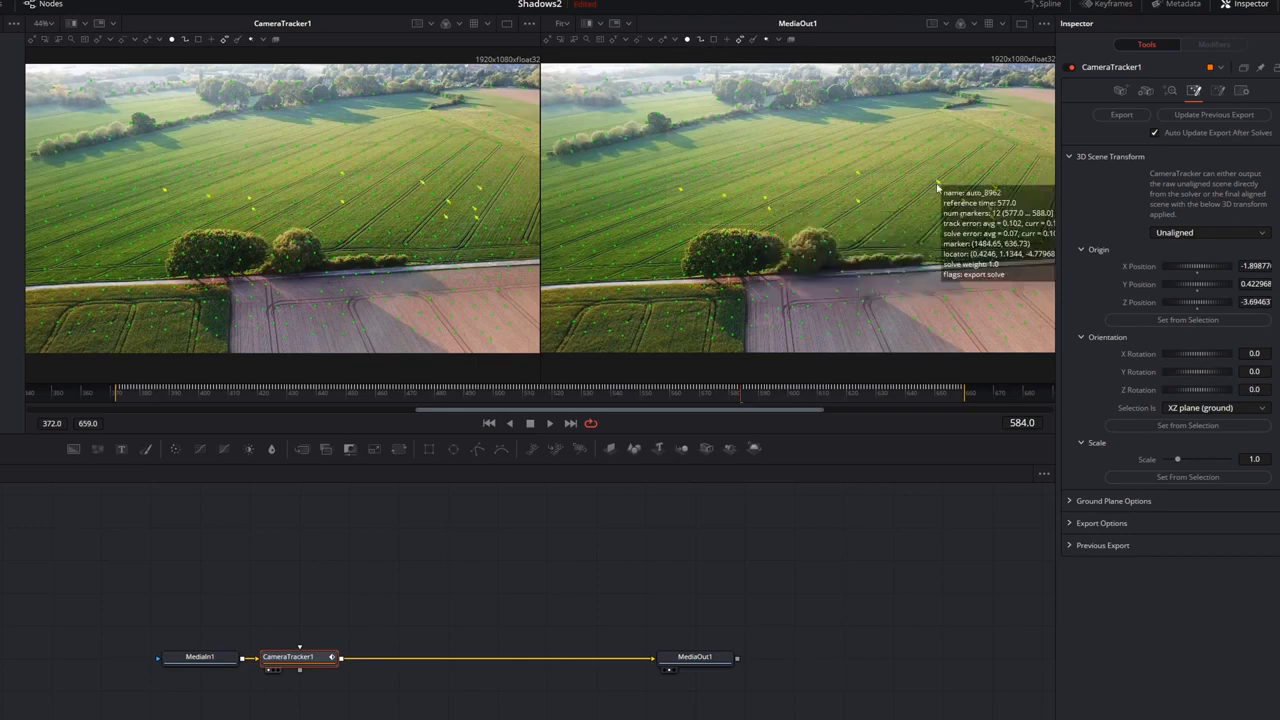
click(1192, 426)
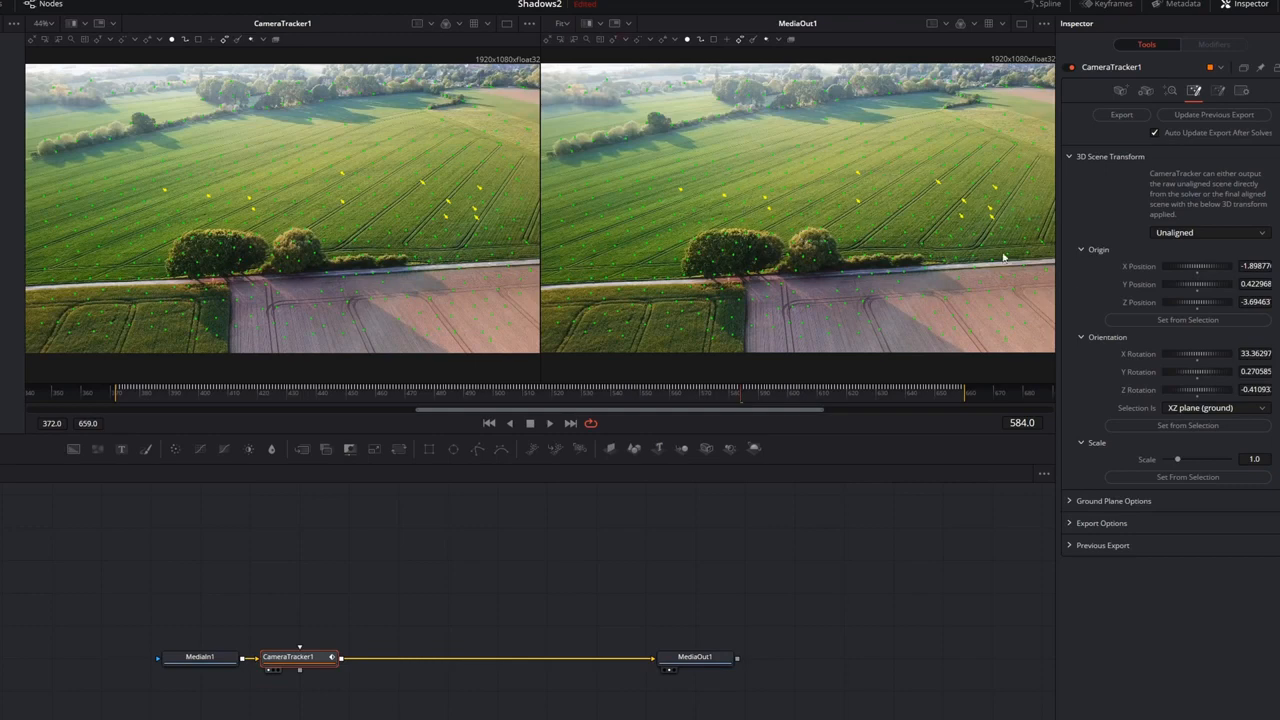
Switch the 3D Scene Transform to Aligned and export the camera tracking scene
click(1224, 236)
click(1202, 262)
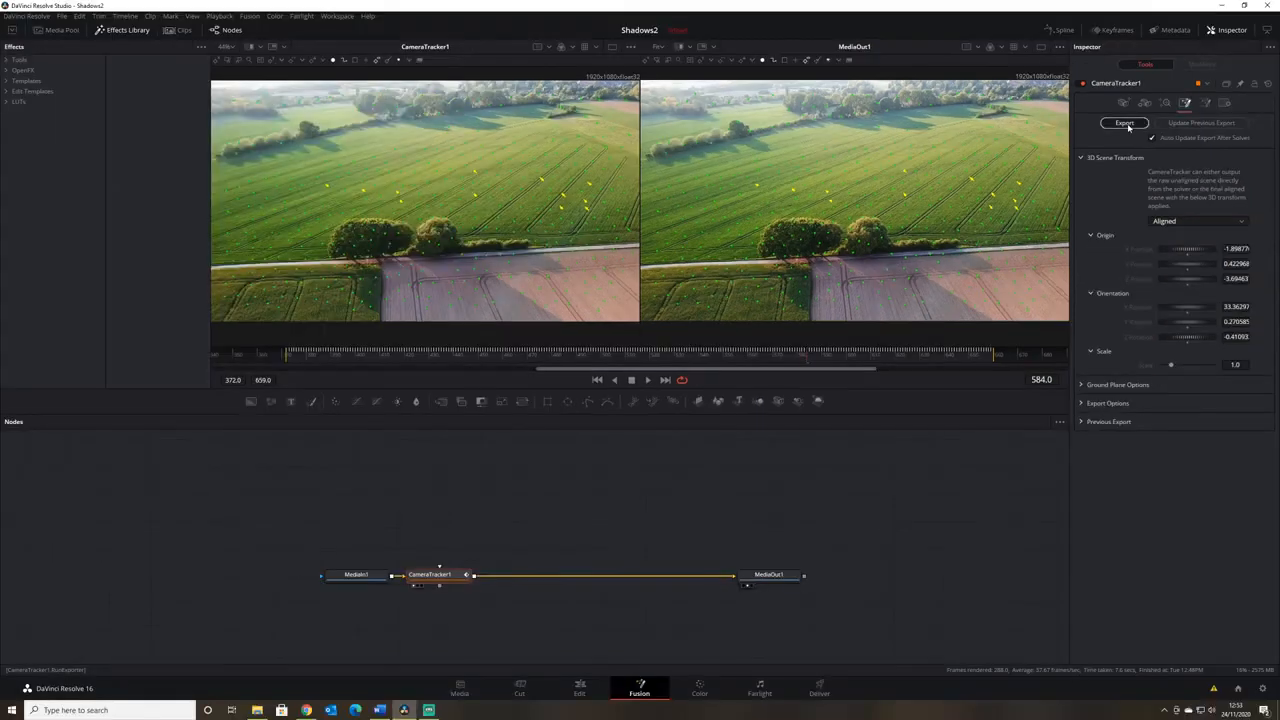
click(1125, 123)
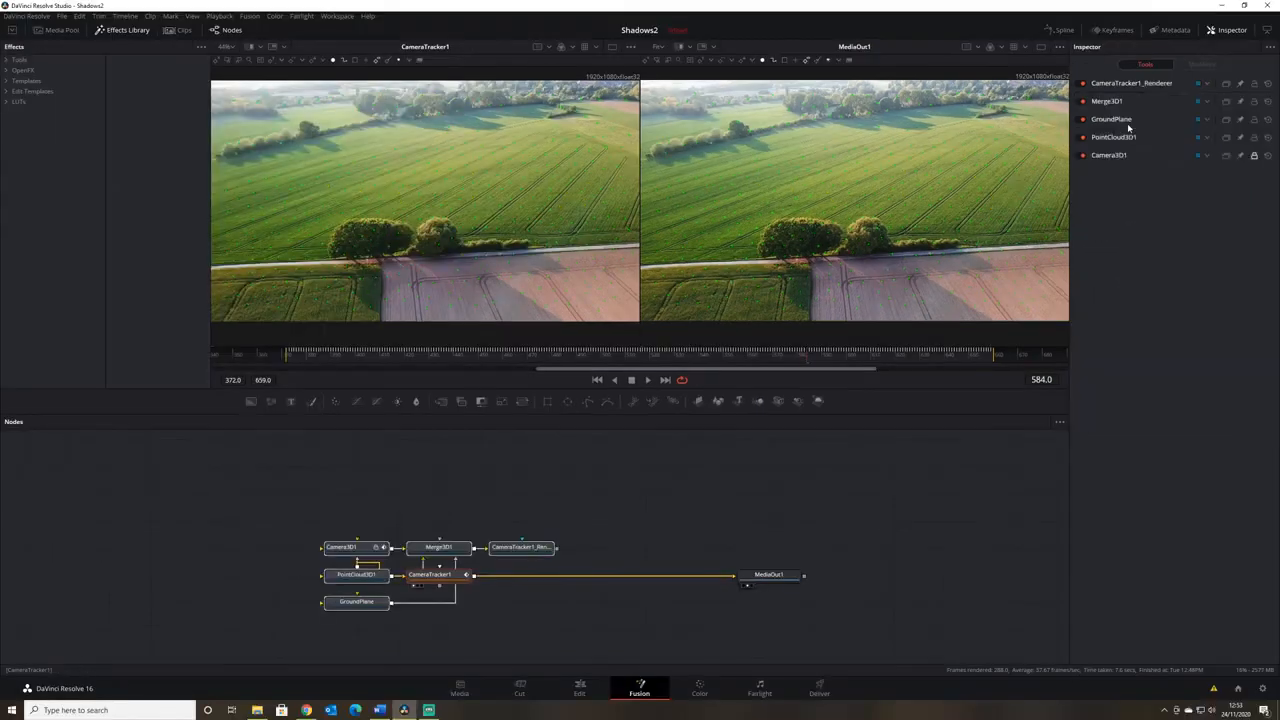
Move the exported 3D nodes as a group below the main node chain and select the Camera3D1 node
drag(548, 500, 607, 521)
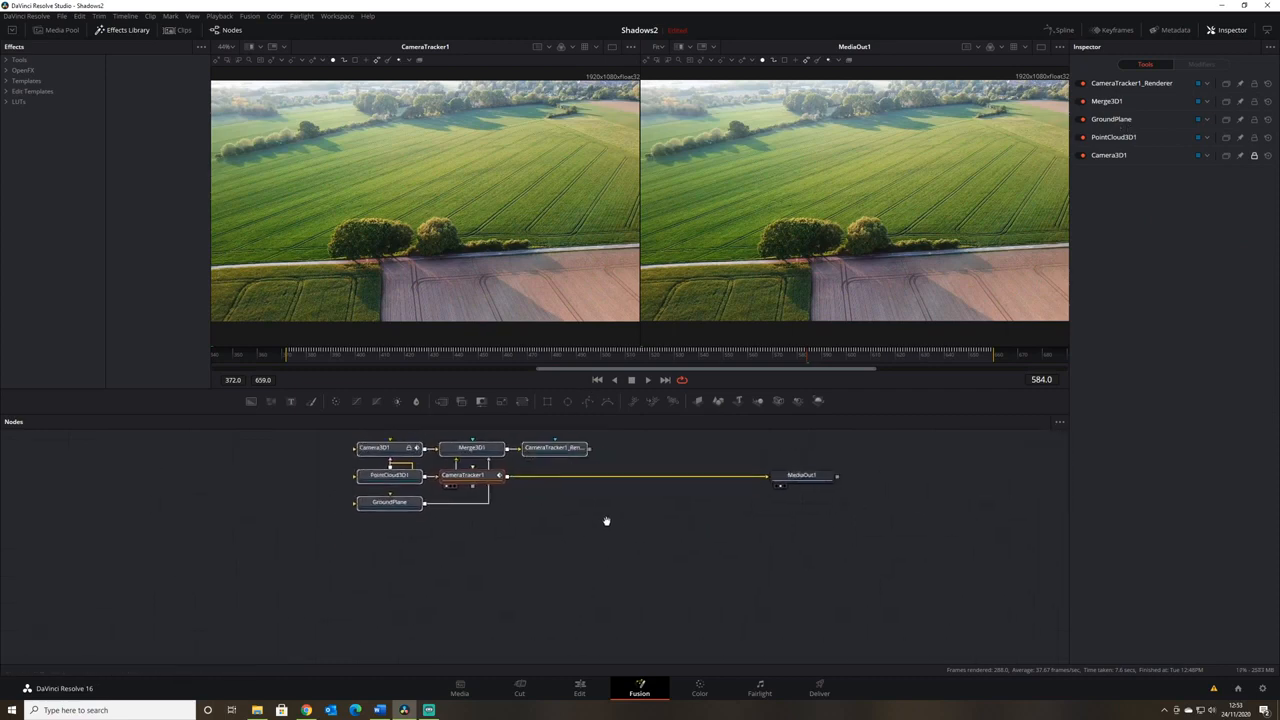
drag(395, 474, 518, 598)
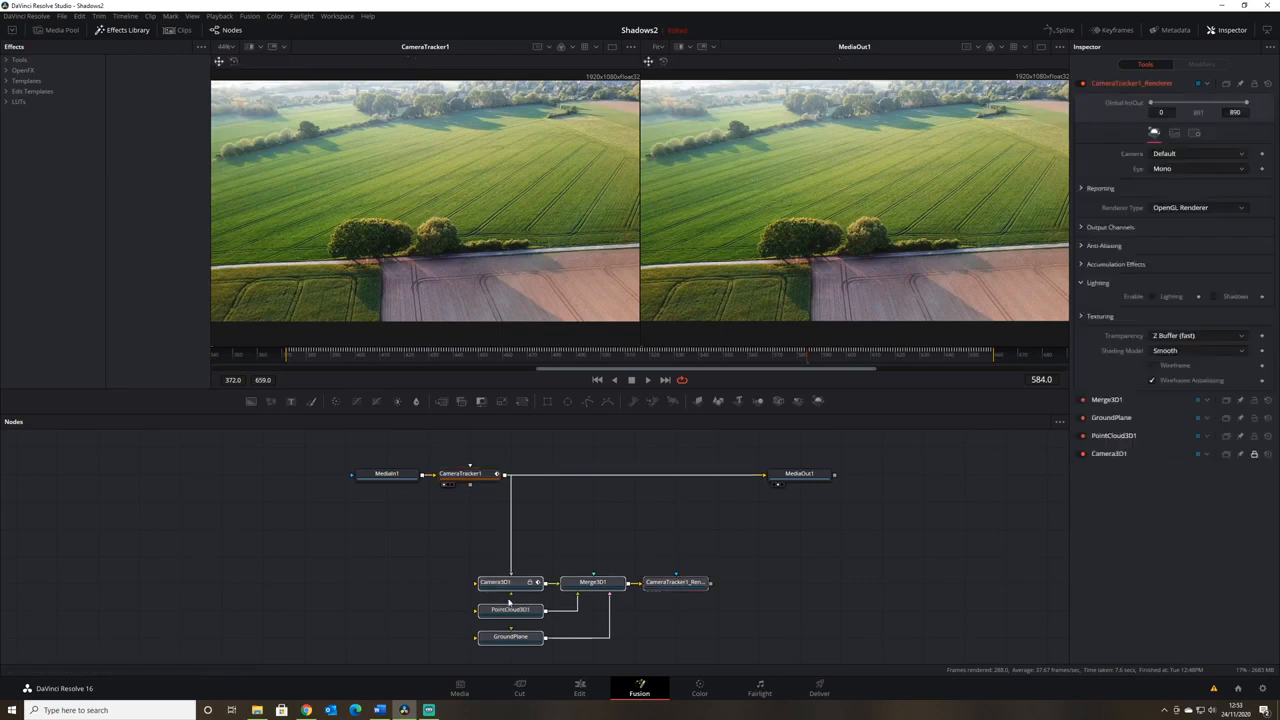
click(511, 592)
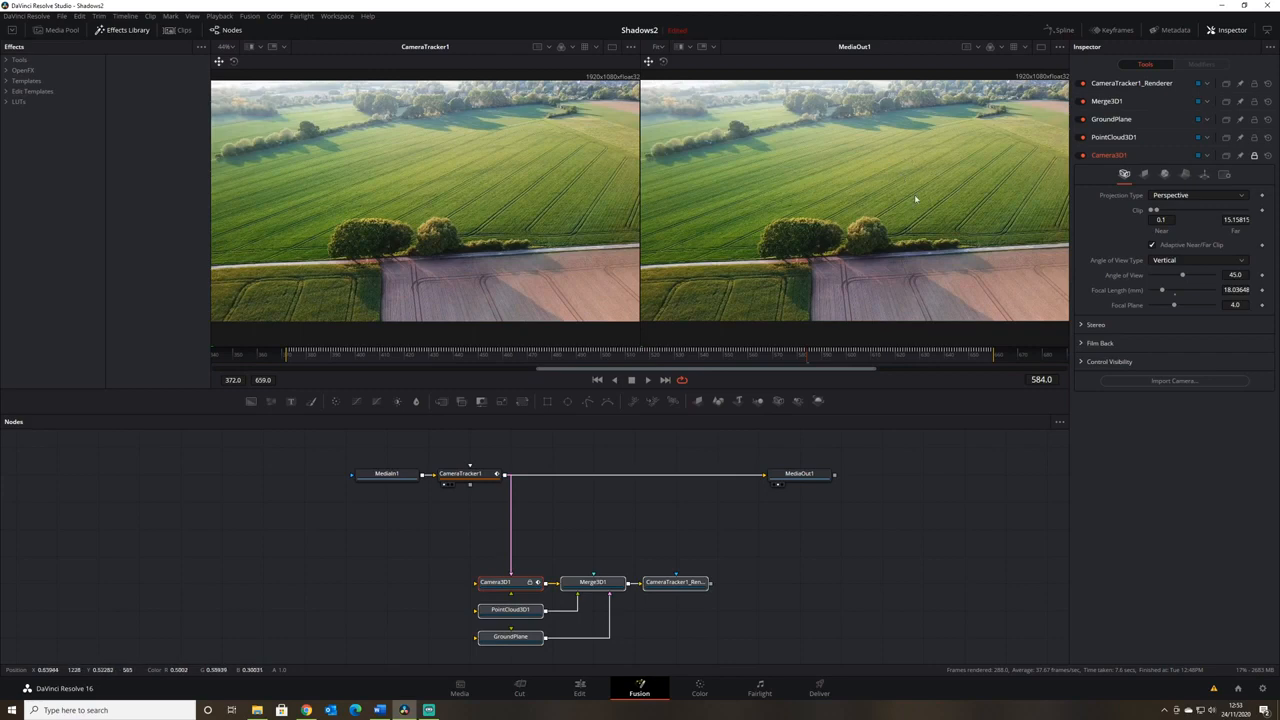
Load the PointCloud3D1 node into the first viewer to examine the tracked points
click(593, 587)
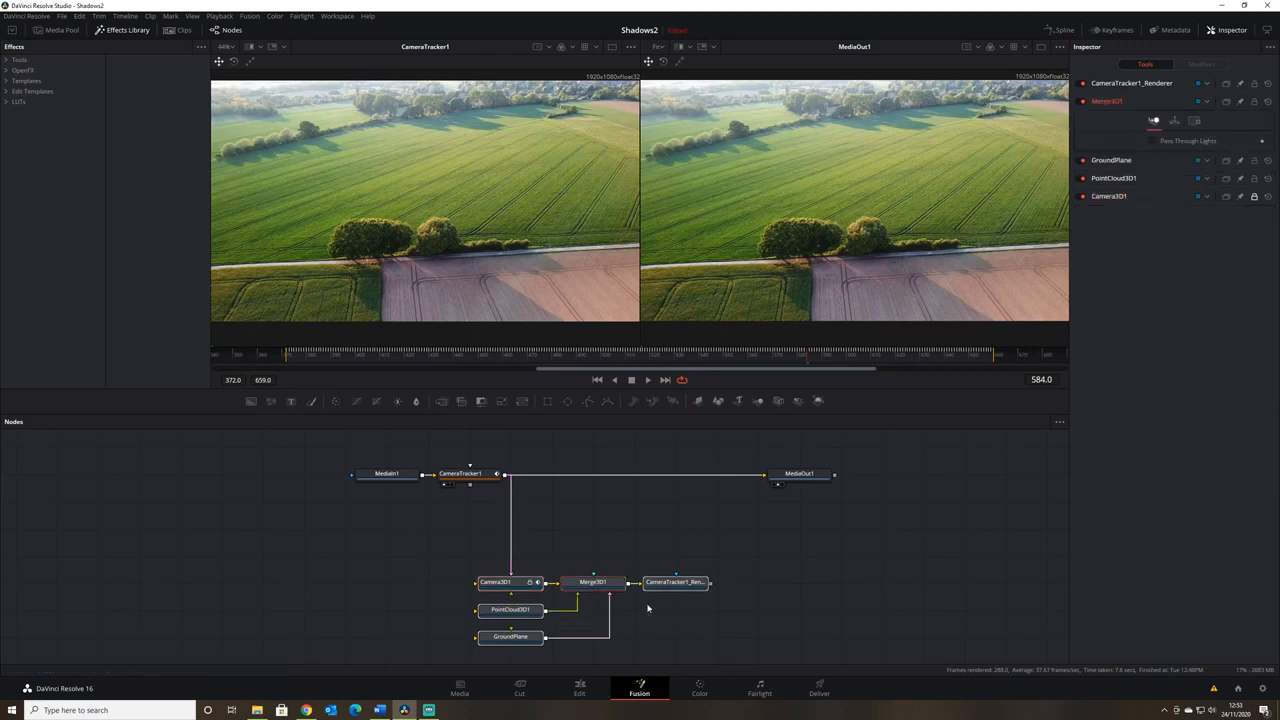
drag(606, 646, 614, 603)
click(534, 572)
drag(534, 572, 533, 245)
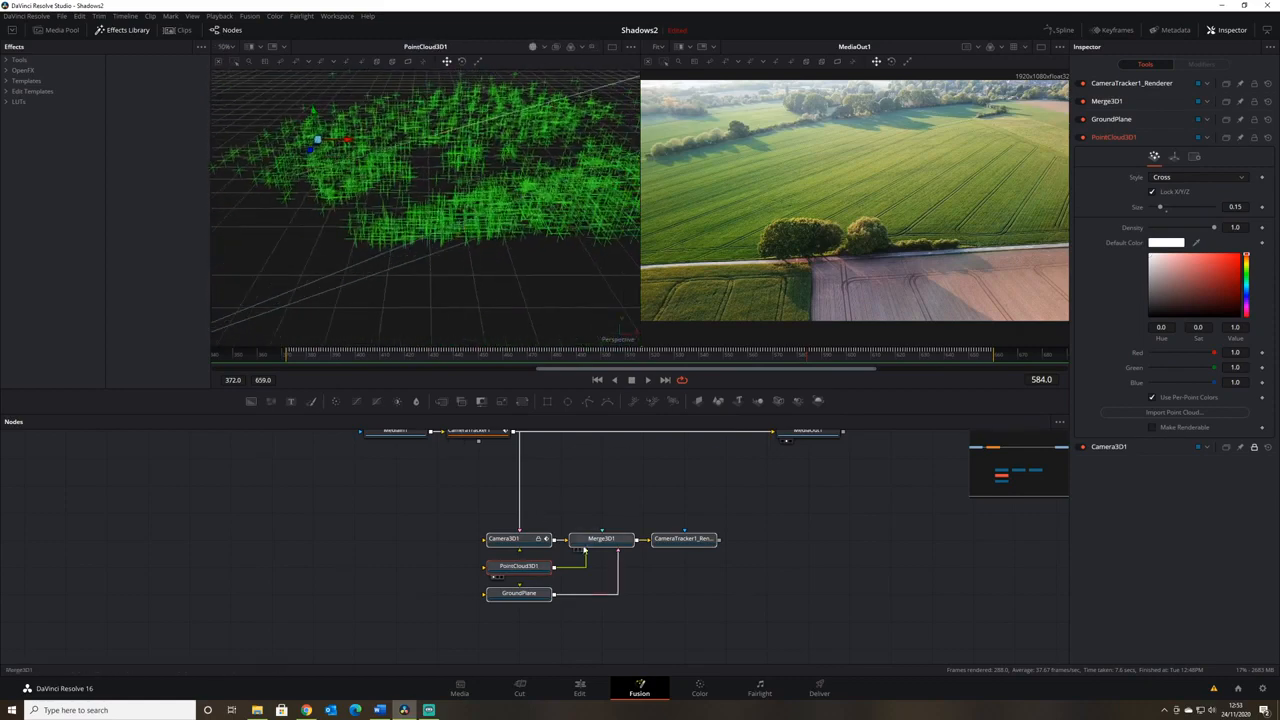
Show the GroundPlane node in the first viewer and turn off its wireframe display so the plane is solid
click(536, 596)
drag(537, 603, 491, 272)
scroll(500, 283, down, 3)
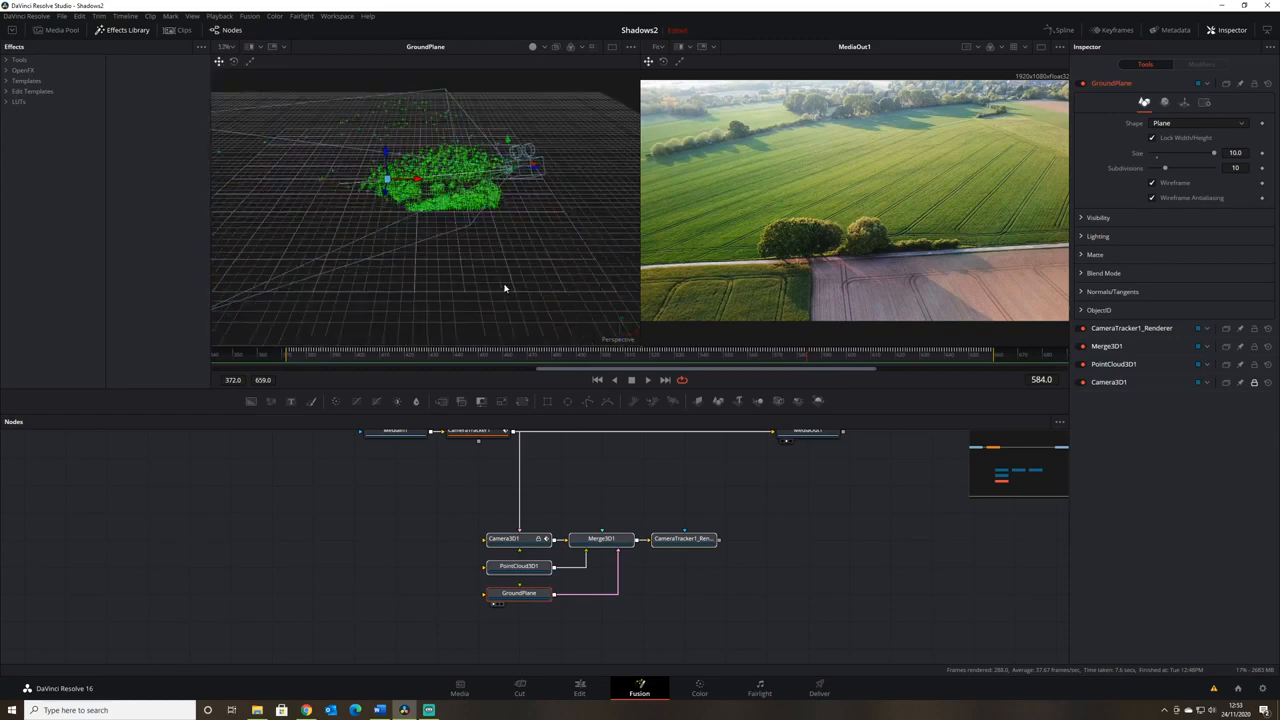
drag(441, 218, 471, 234)
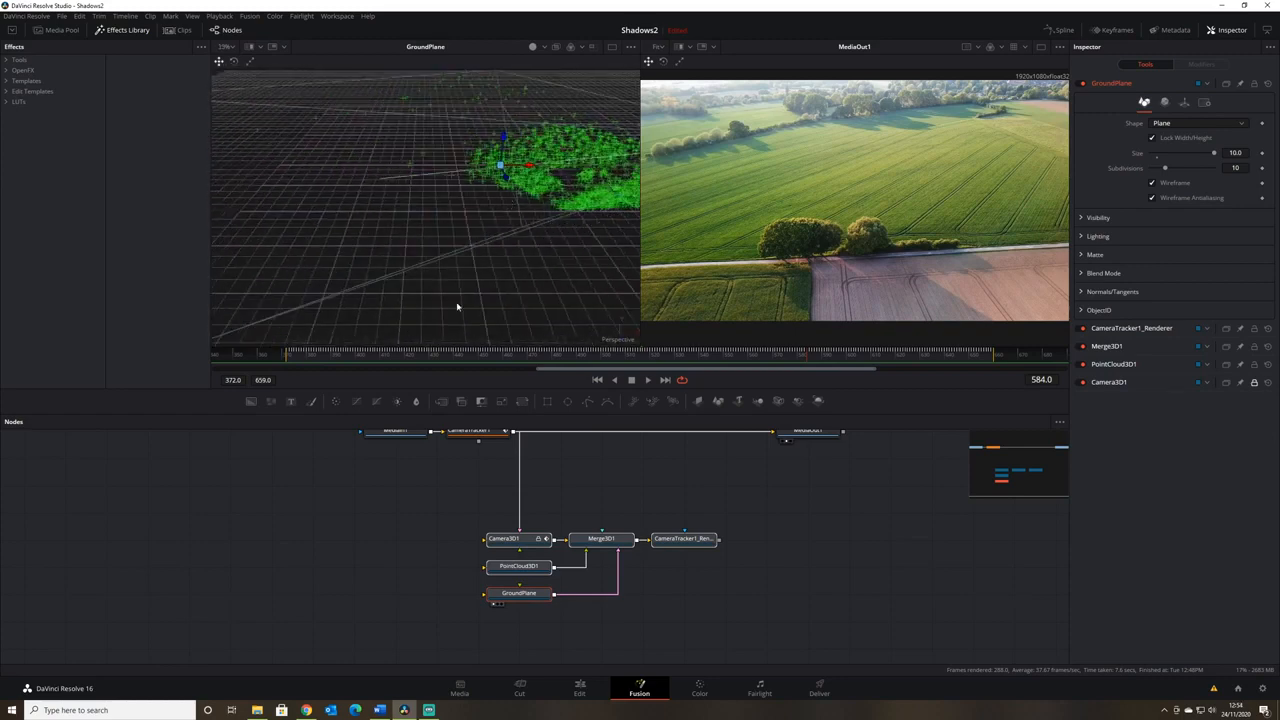
click(1152, 183)
drag(466, 250, 580, 267)
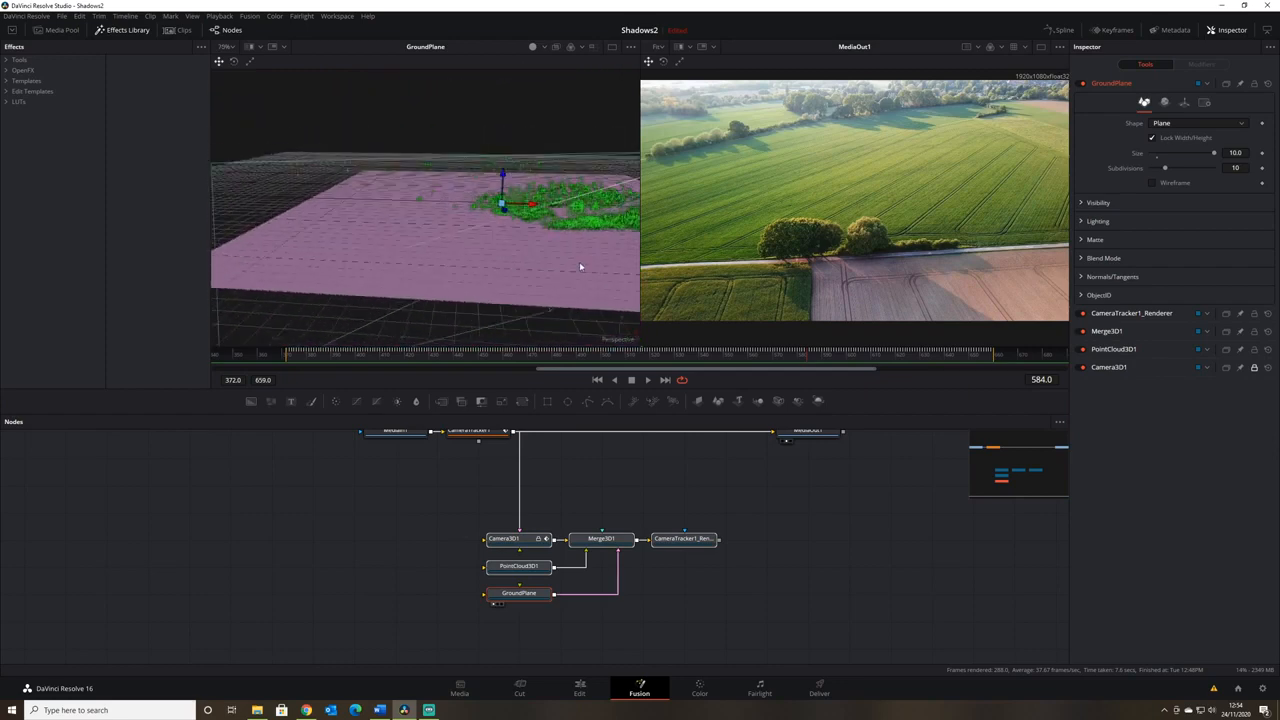
Display Merge3D1 in the first viewer and examine how the ground plane aligns with the point cloud
click(695, 541)
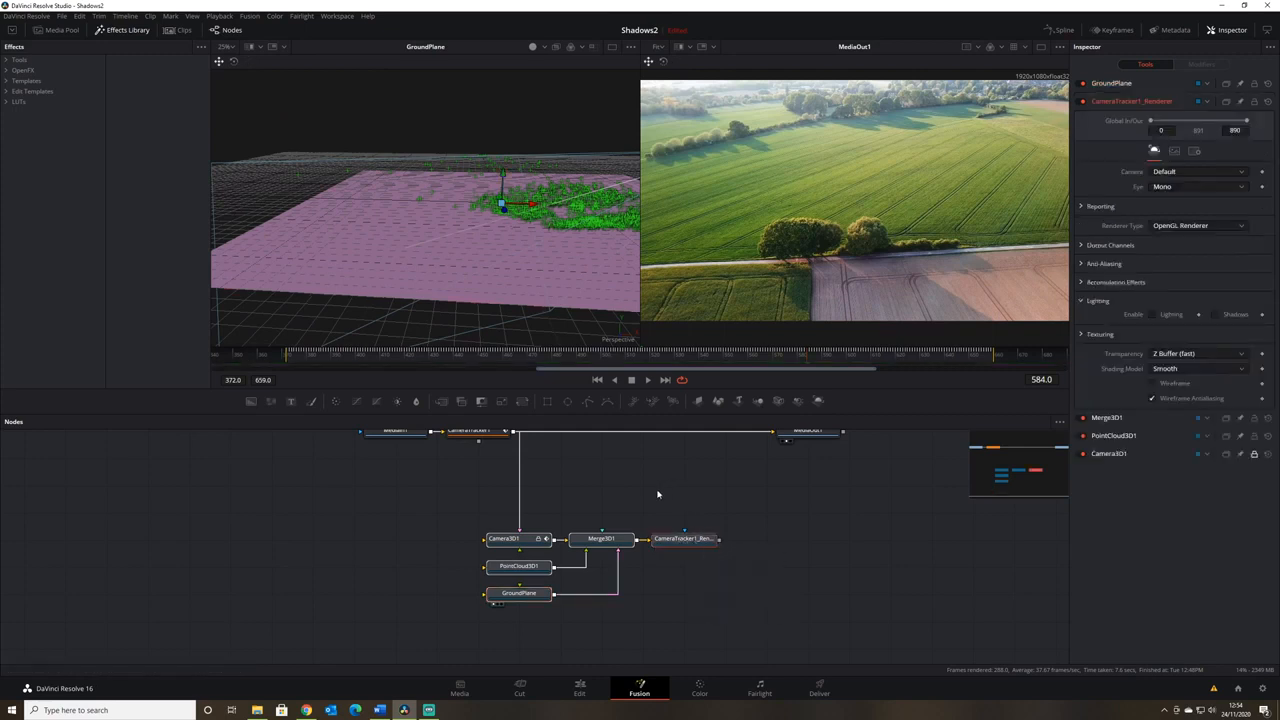
click(627, 503)
drag(601, 538, 474, 184)
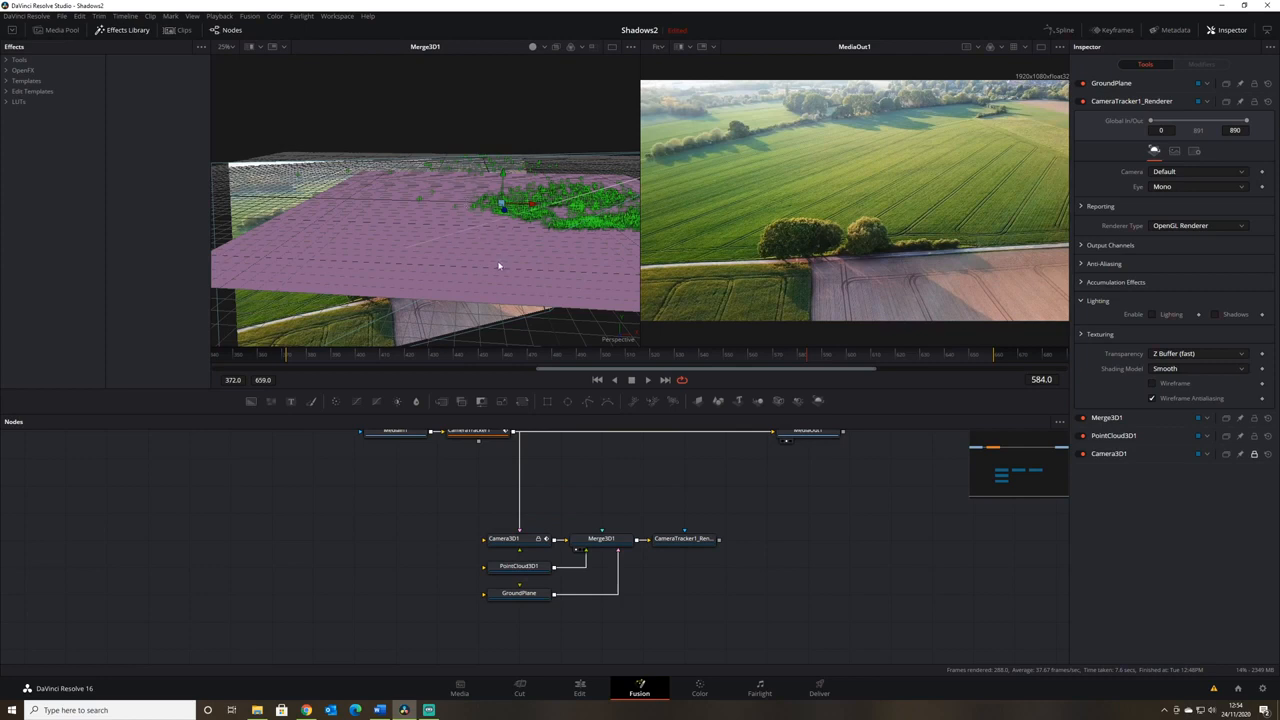
mouse_move(549, 251)
mouse_down()
mouse_move(563, 282)
mouse_move(561, 258)
mouse_up()
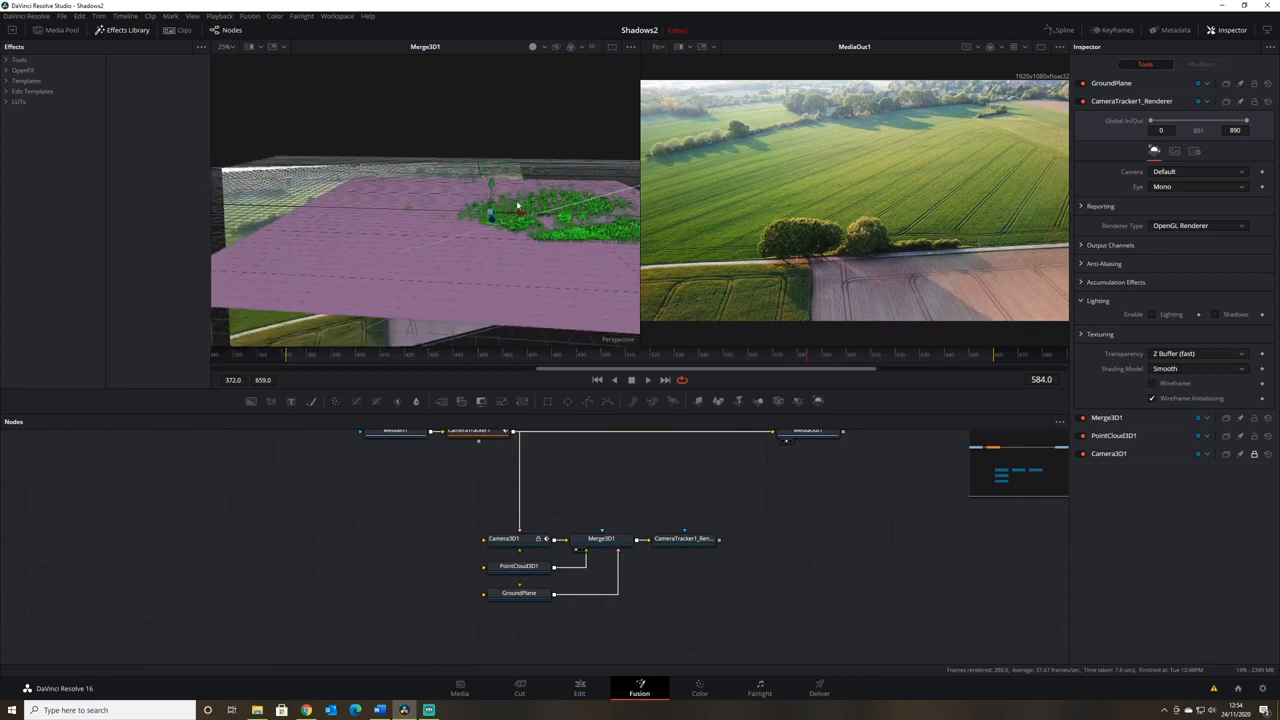
drag(579, 283, 483, 246)
scroll(516, 241, up, 3)
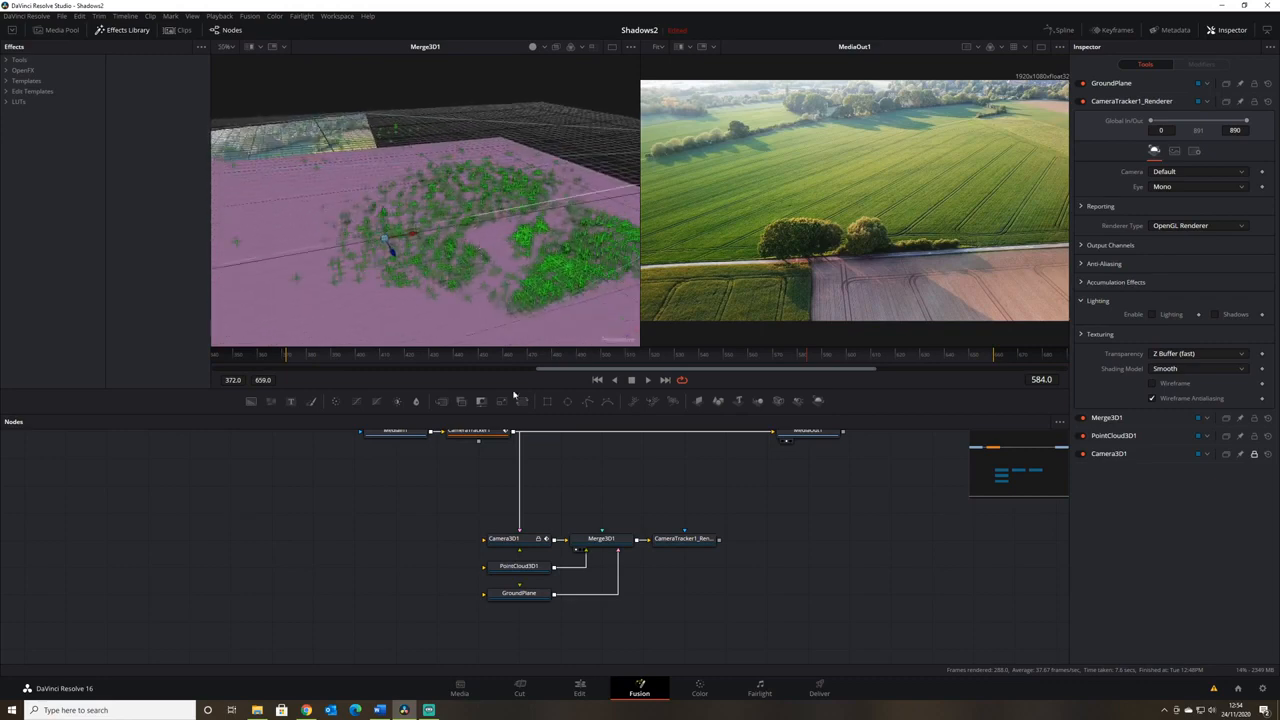
Reduce the PointCloud3D1 point size to 0.047
click(534, 572)
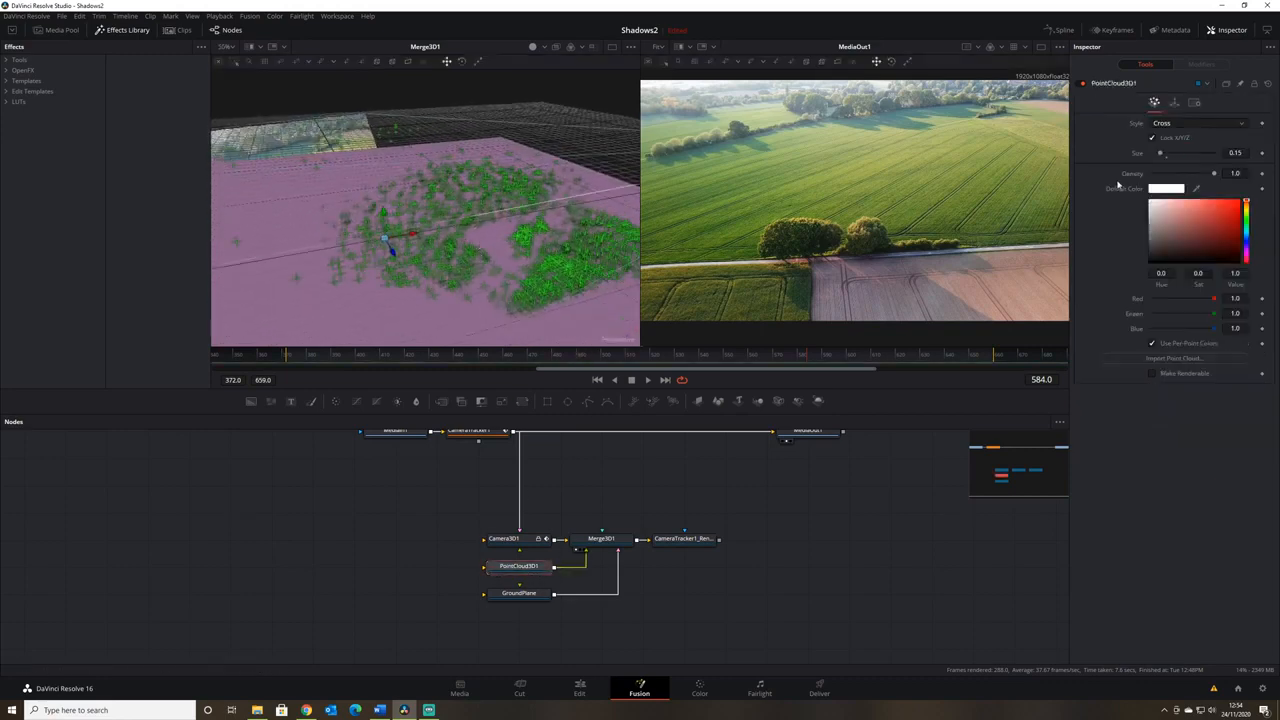
drag(1161, 155, 1154, 155)
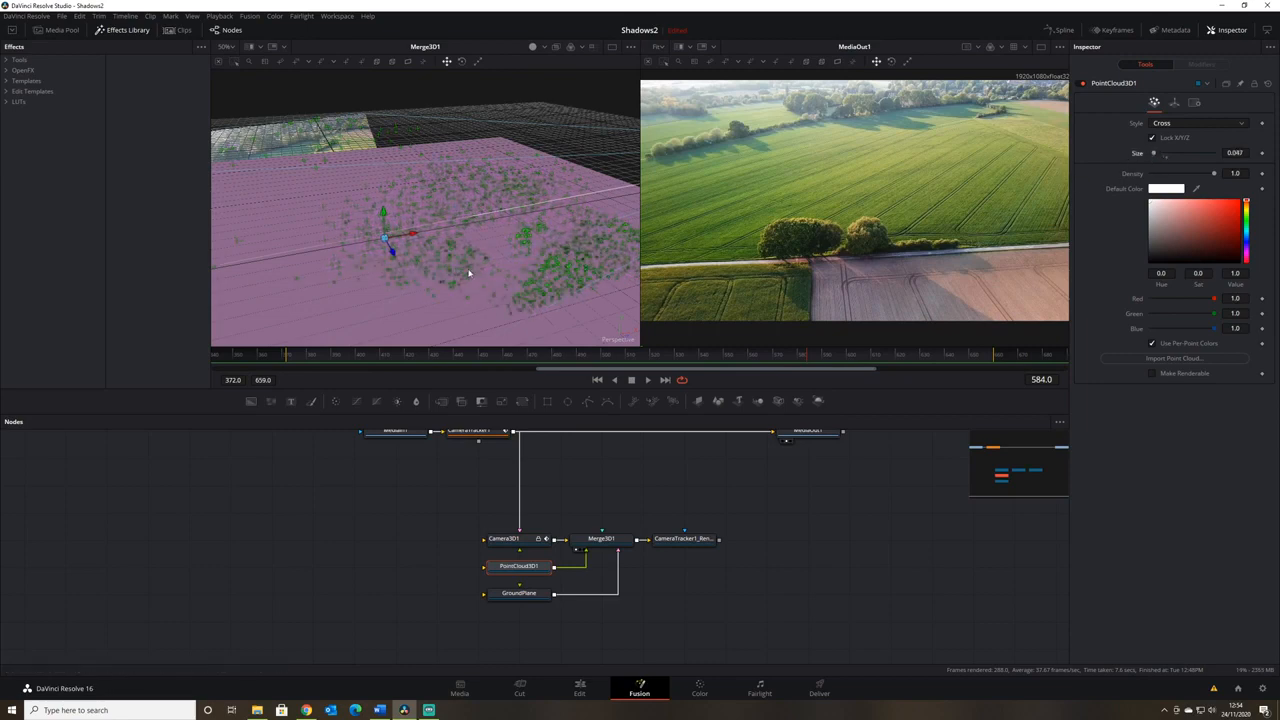
drag(511, 276, 489, 249)
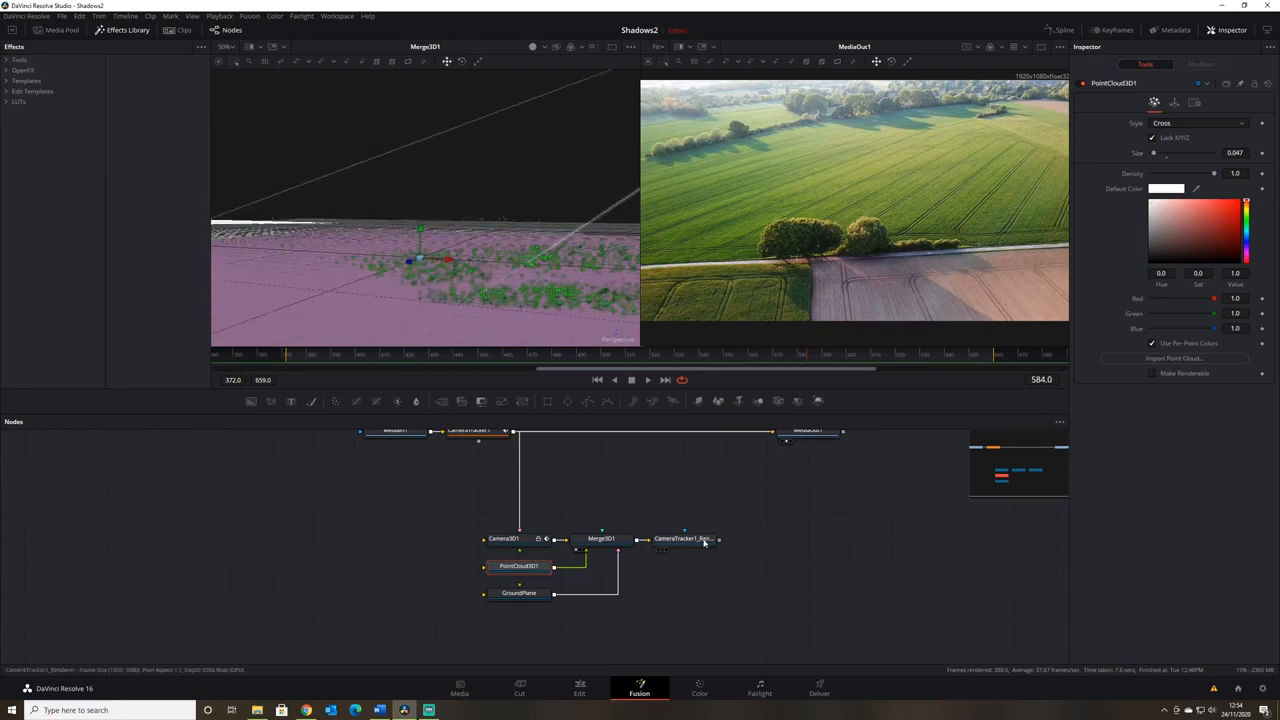
View CameraTracker1_Renderer in the second viewer, then disconnect GroundPlane from Merge3D1 and park it away from the 3D nodes
key(2)
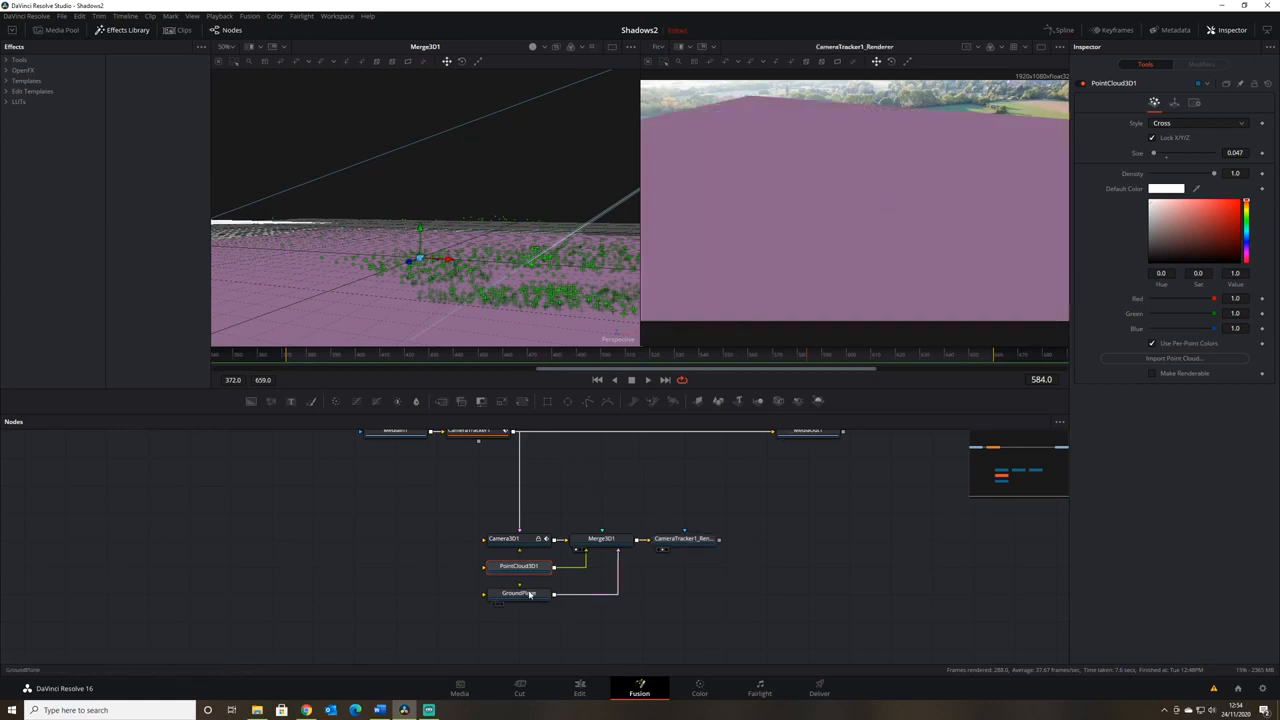
drag(619, 554, 614, 591)
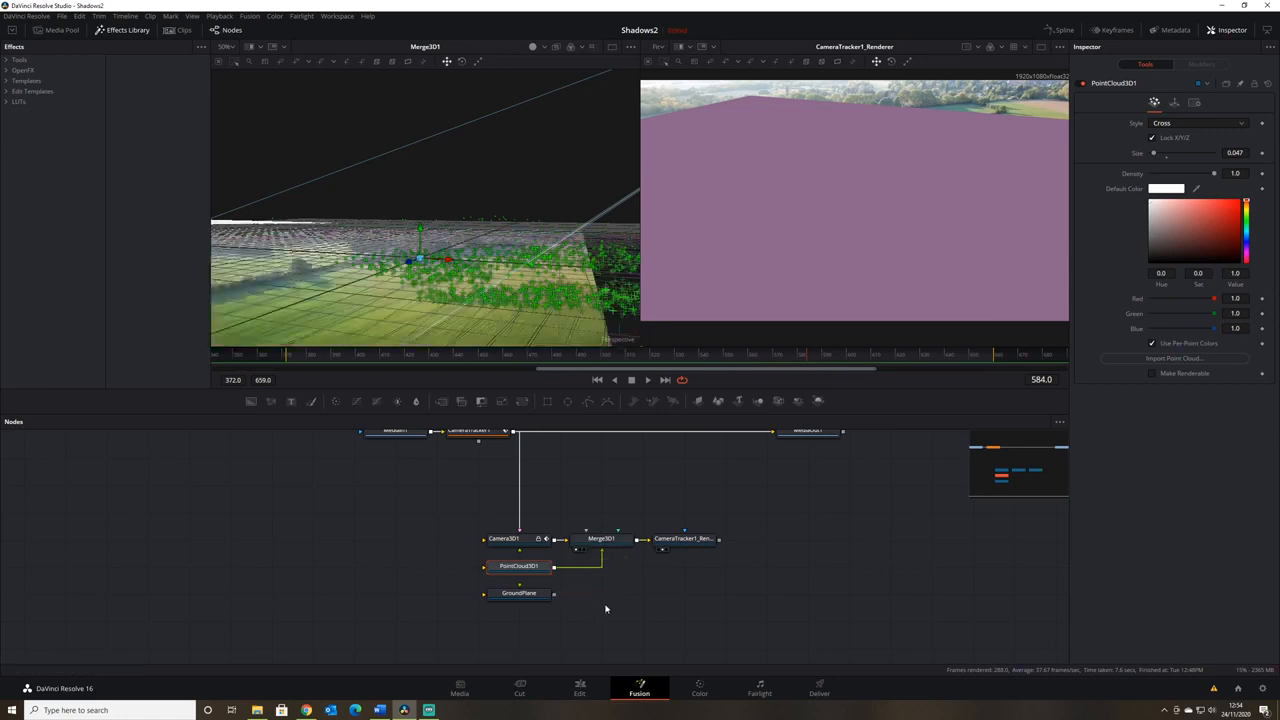
drag(520, 604, 269, 580)
scroll(400, 520, up, 3)
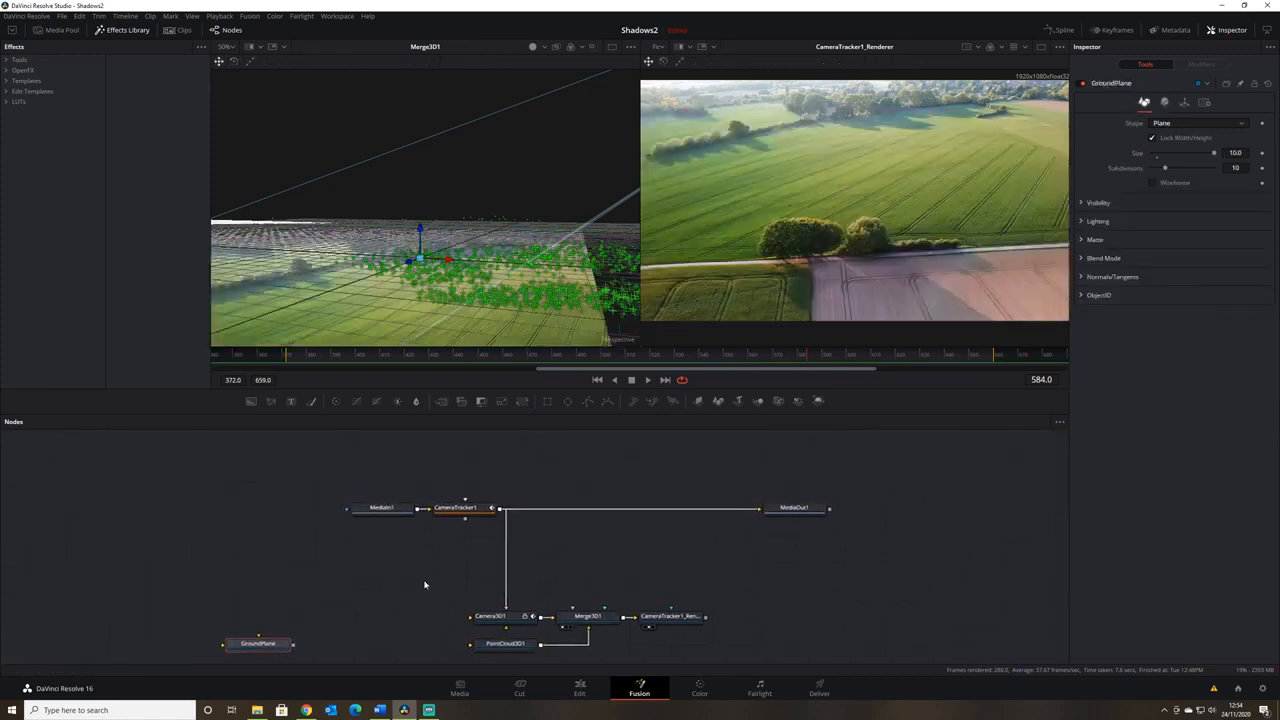
Extract CameraTracker1 from the main node chain, placing it beyond MediaIn1, and disconnect MediaOut1 from MediaIn1
drag(381, 507, 216, 508)
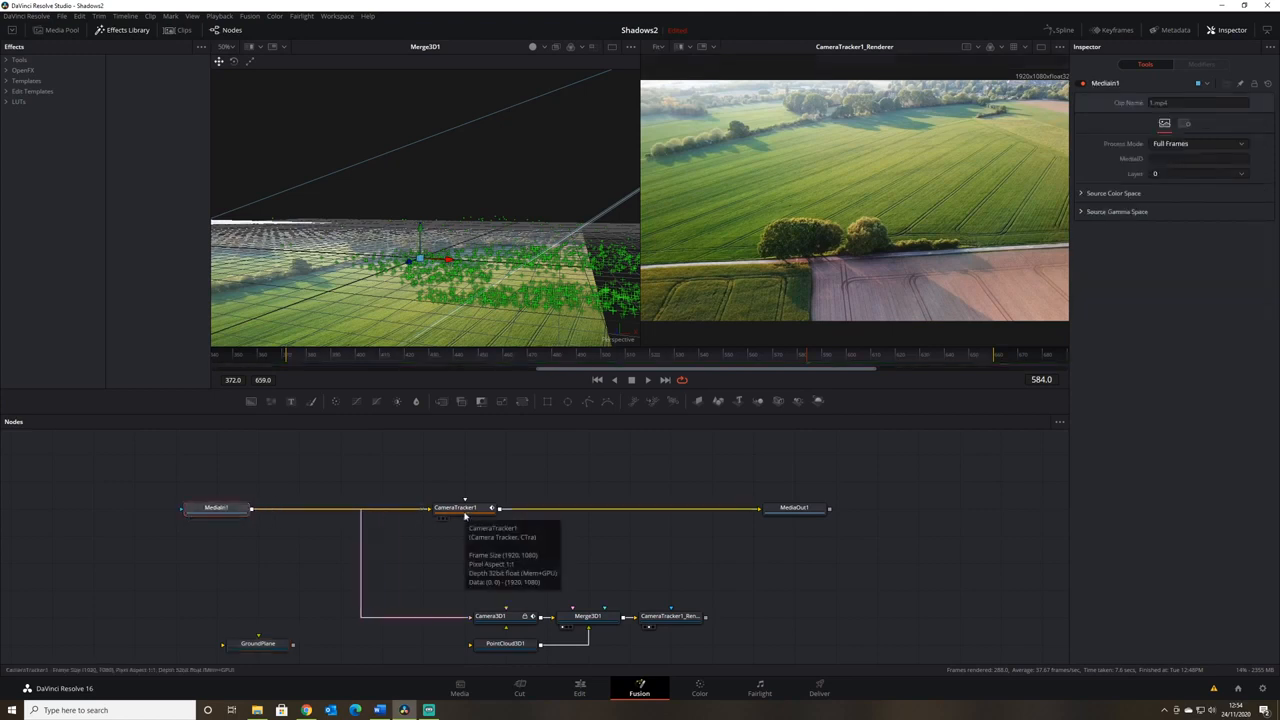
drag(463, 514, 43, 518)
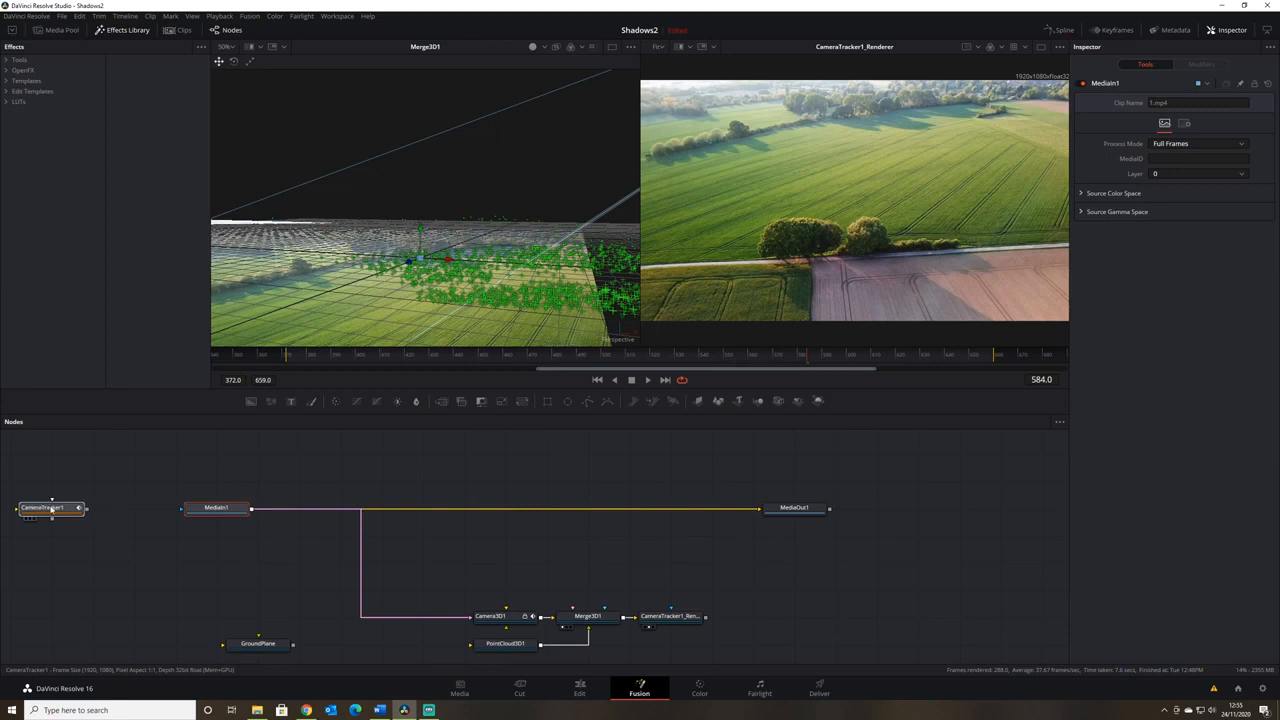
drag(552, 591, 624, 473)
drag(386, 456, 376, 495)
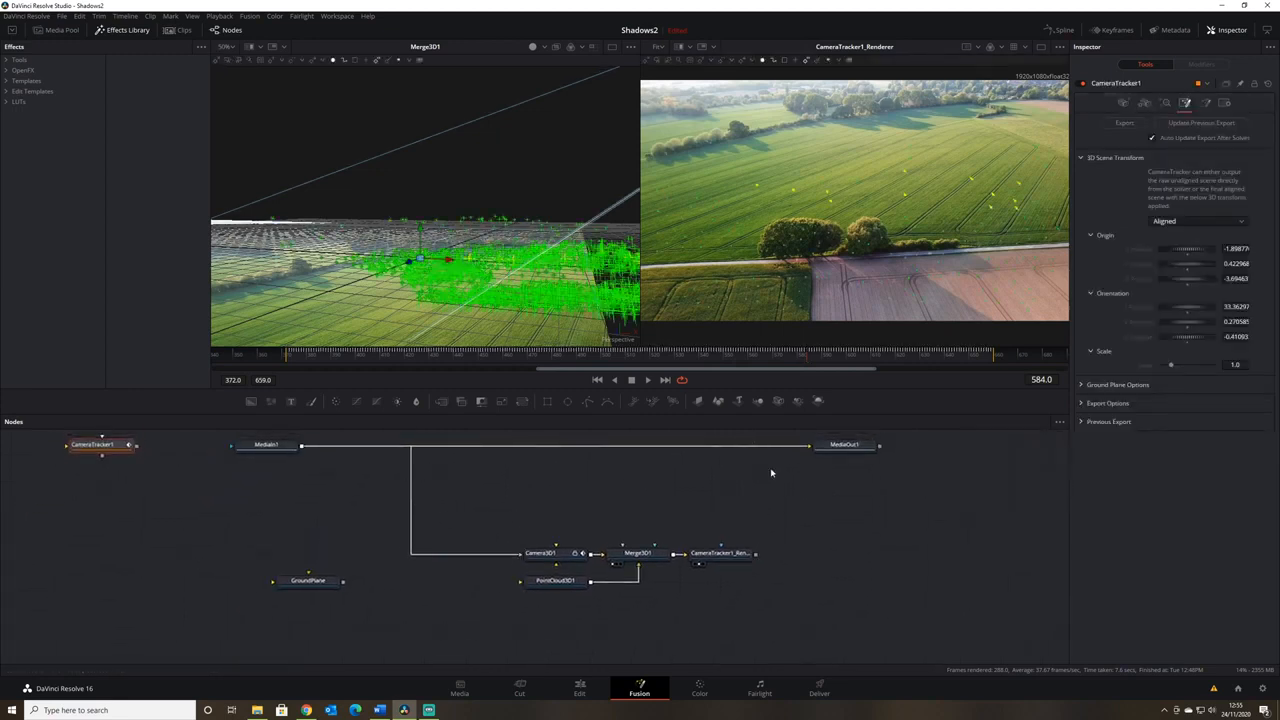
drag(771, 473, 749, 518)
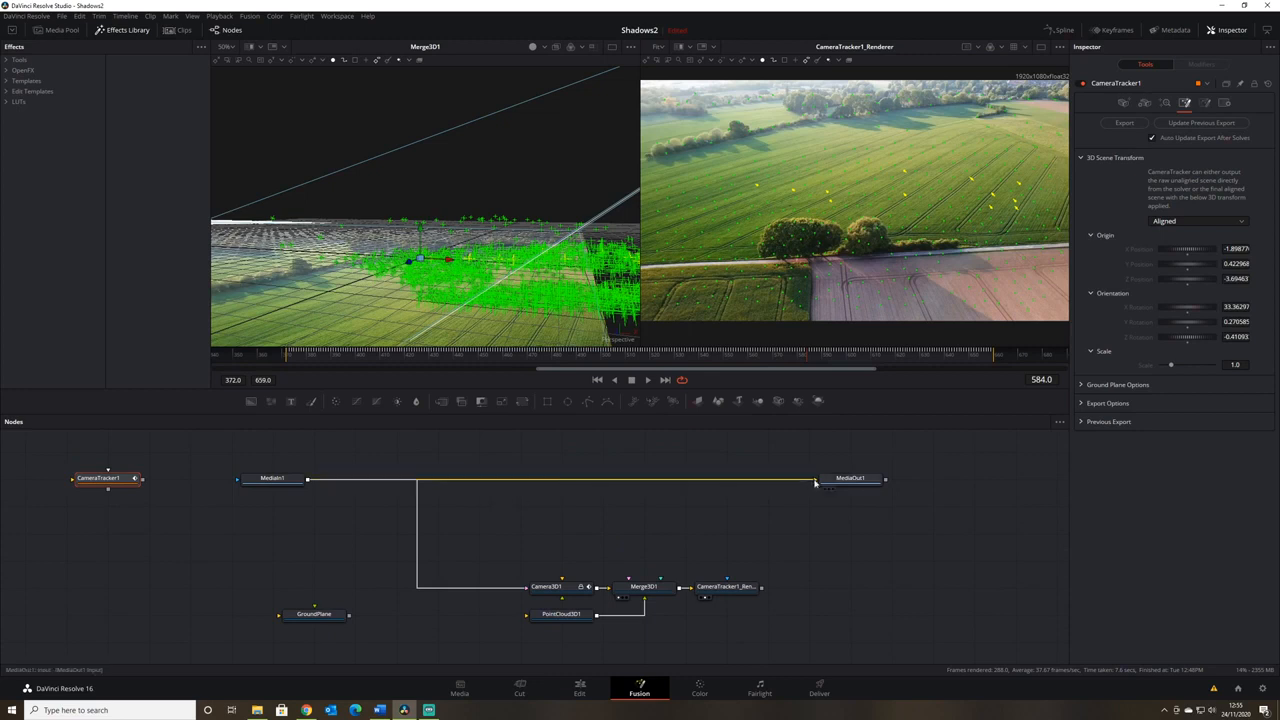
drag(815, 481, 666, 460)
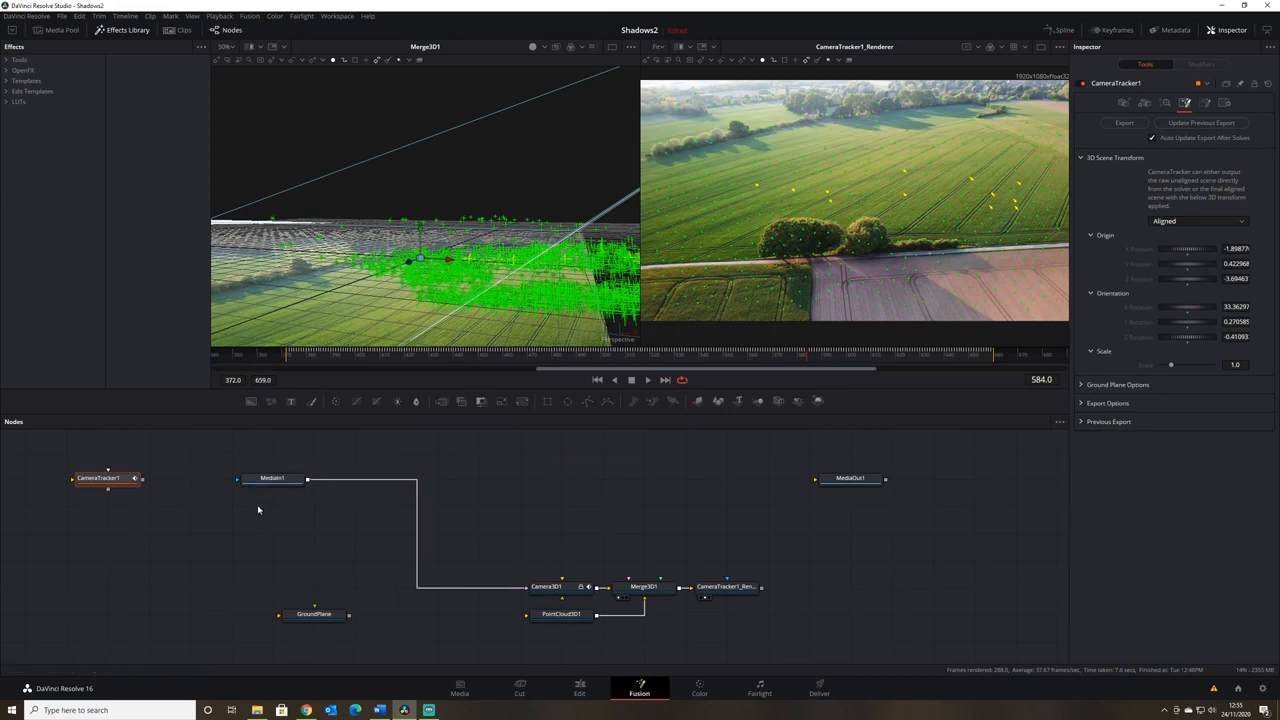
Add a Text3D node above Merge3D1 reading "SHADOWS" and connect it to Merge3D1
drag(612, 552, 566, 512)
drag(393, 258, 462, 220)
drag(395, 198, 421, 227)
drag(586, 505, 608, 529)
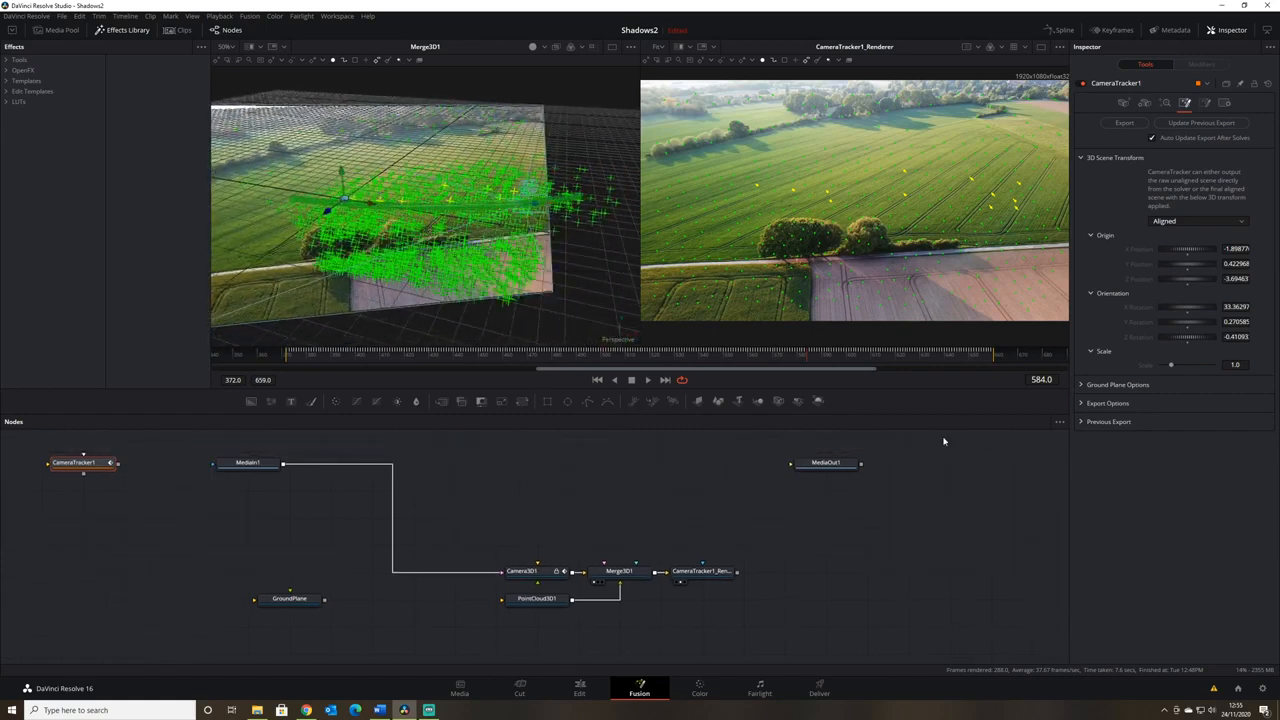
drag(738, 401, 629, 528)
click(1195, 165)
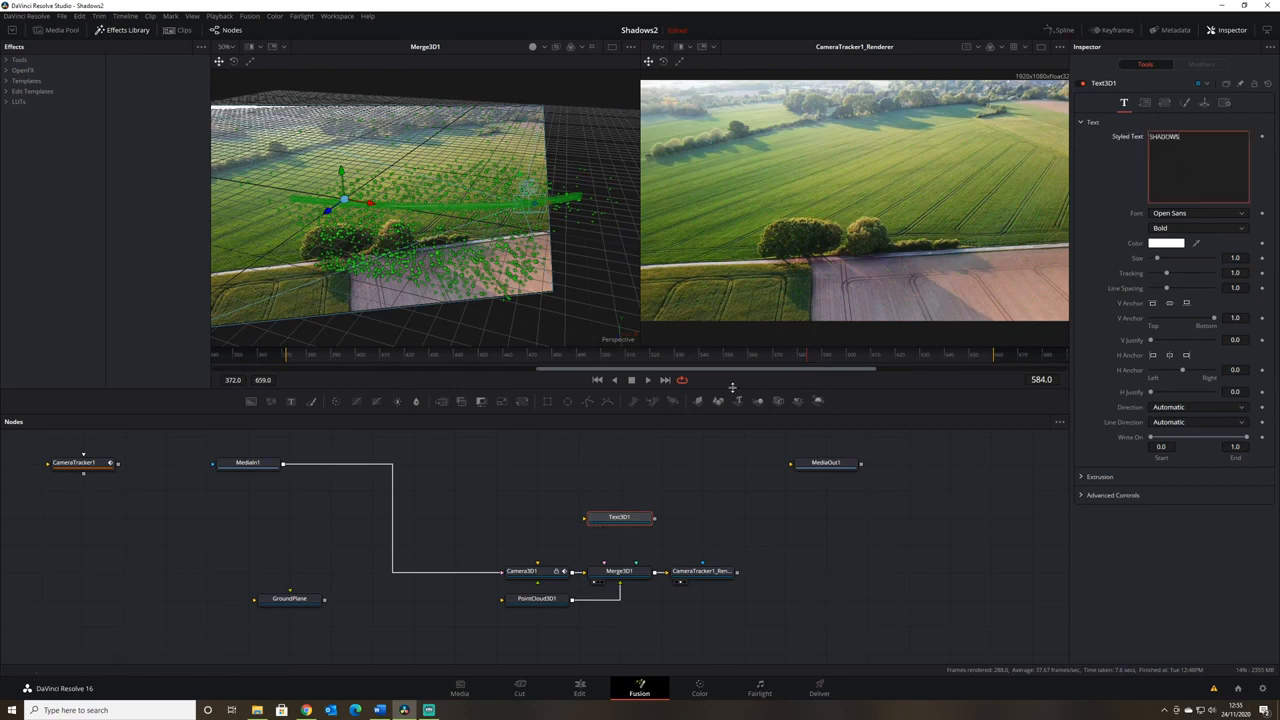
drag(655, 521, 624, 576)
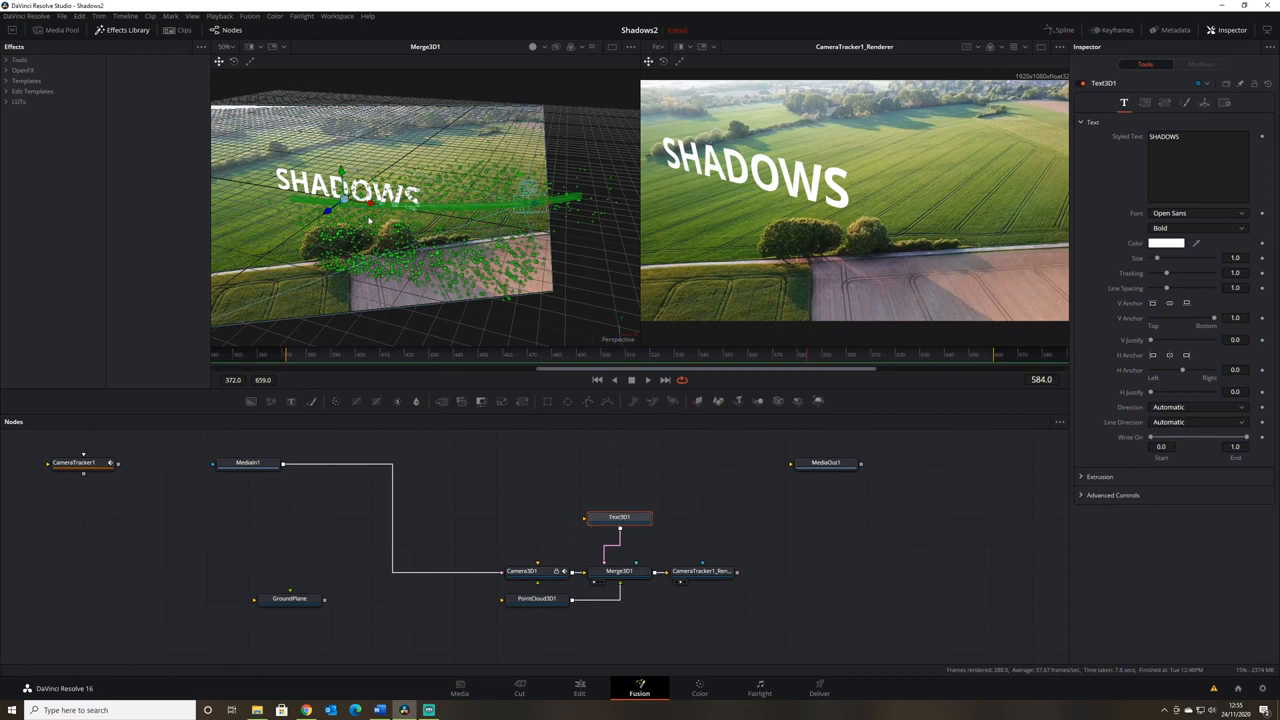
Rotate the 3D text 75.7 degrees about Y and move it over the field to about 0.25 in X and -0.97 in Z
click(1204, 102)
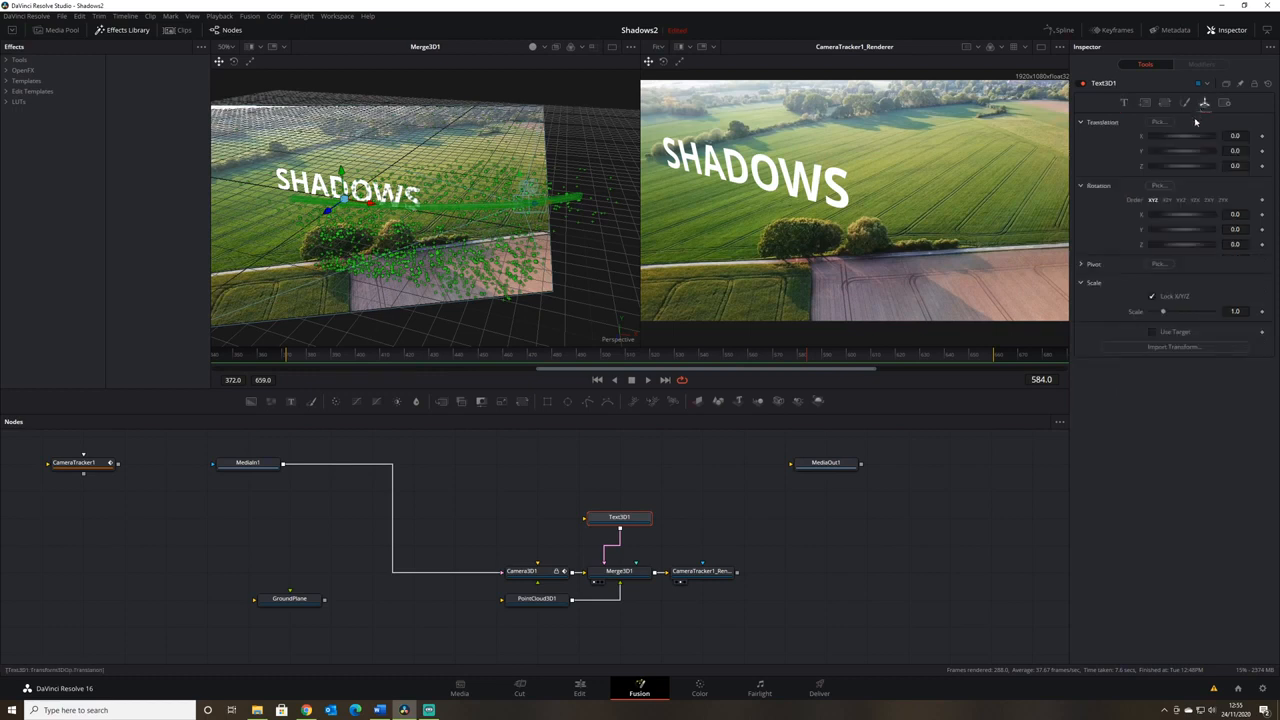
mouse_move(1175, 220)
mouse_down()
mouse_move(1199, 223)
mouse_move(1194, 232)
mouse_up()
click(1183, 221)
drag(359, 236, 400, 251)
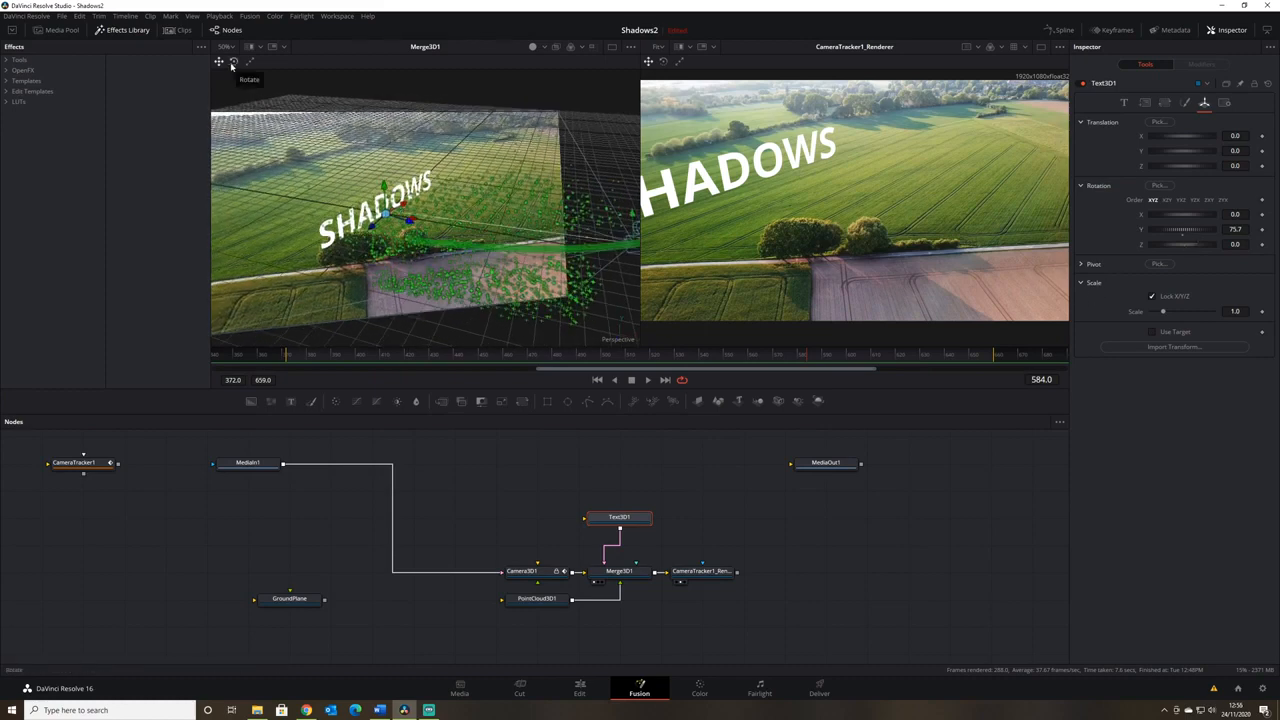
drag(401, 204, 438, 199)
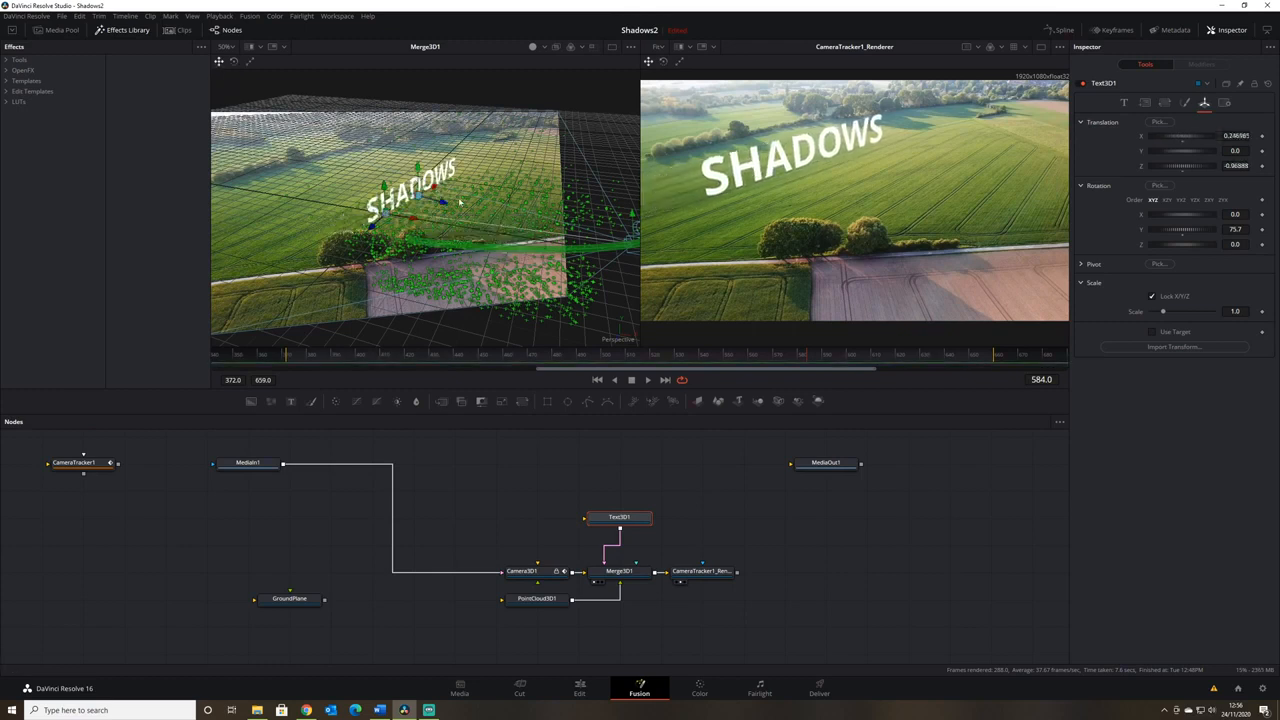
Set the text size to 0.79 and its extrusion depth to 0.0173, with bevel depth 0.0079 and bevel width 0.0039
click(1124, 102)
drag(1158, 258, 1155, 261)
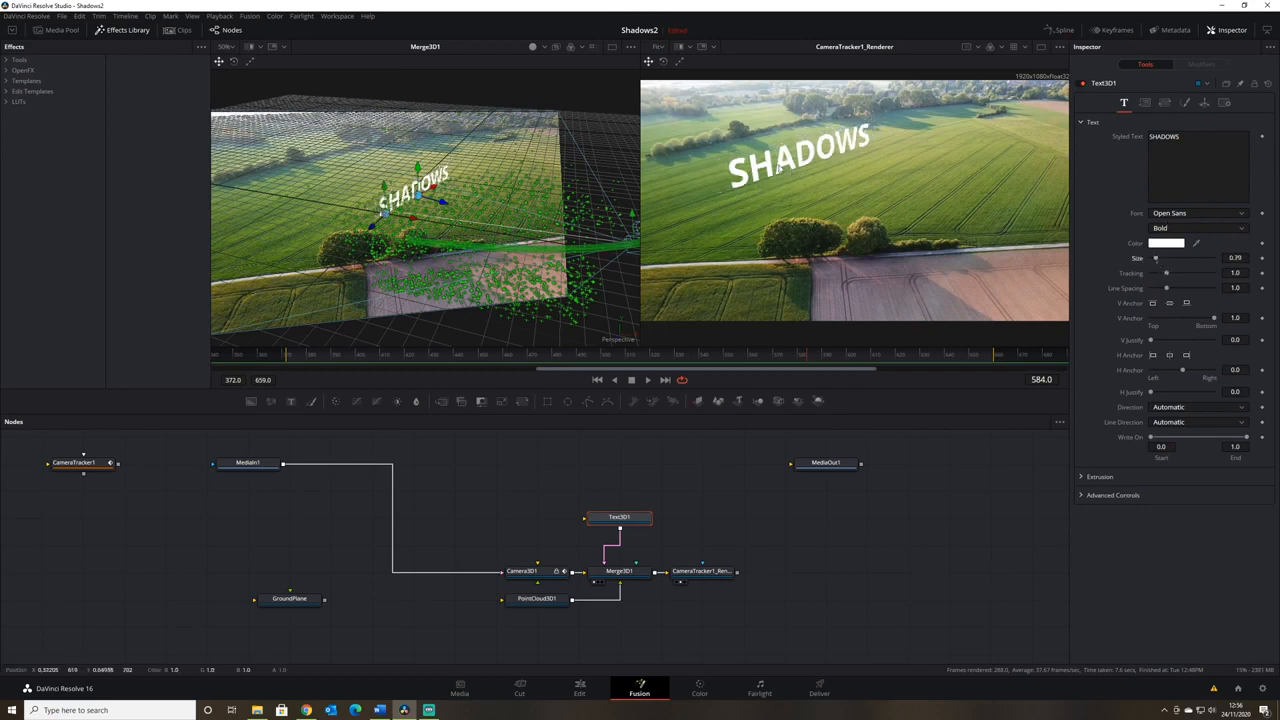
click(1100, 477)
drag(1151, 508, 1157, 509)
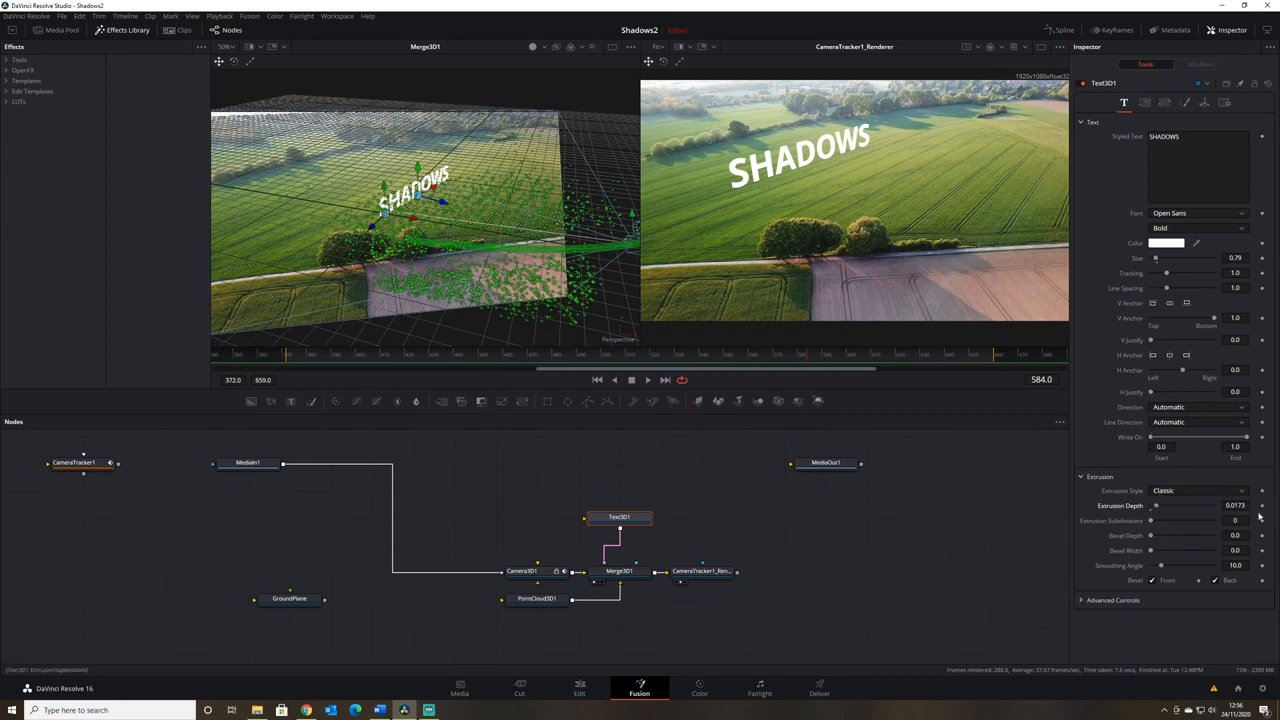
drag(1152, 536, 1156, 560)
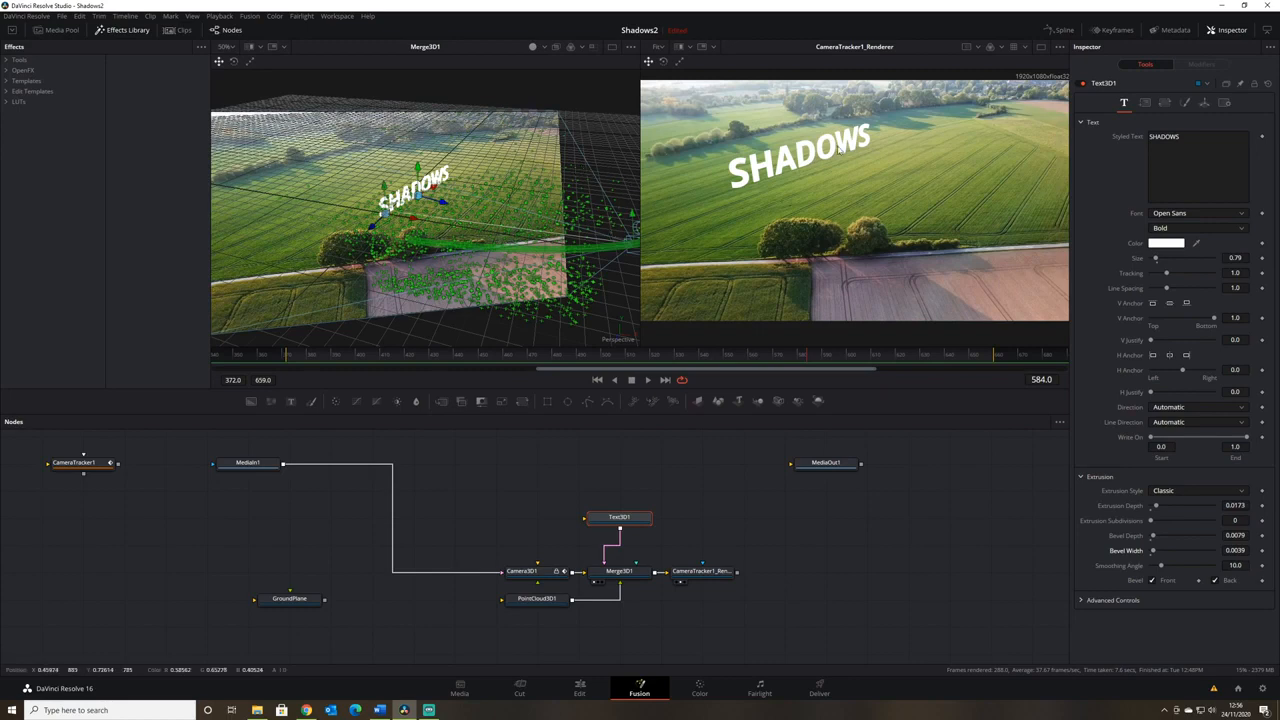
Play the shot from its start and scrub to frame 559 to check how the text holds its place in the field
click(288, 360)
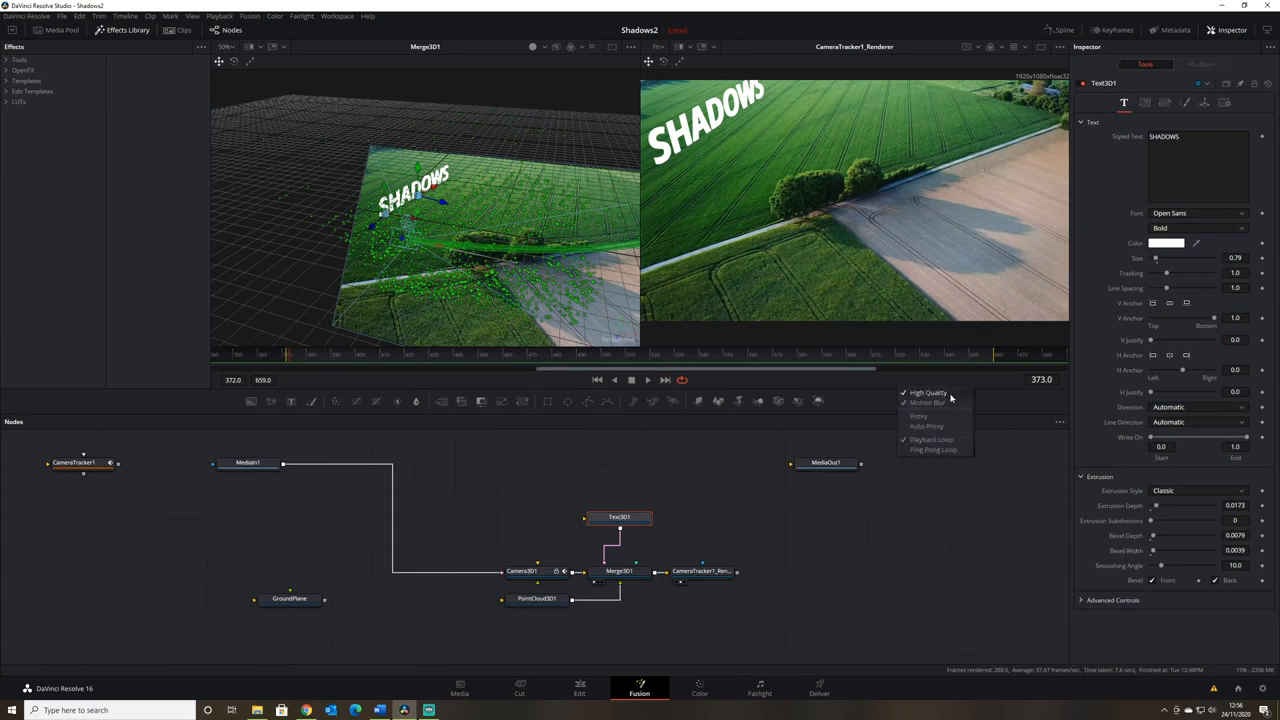
click(648, 380)
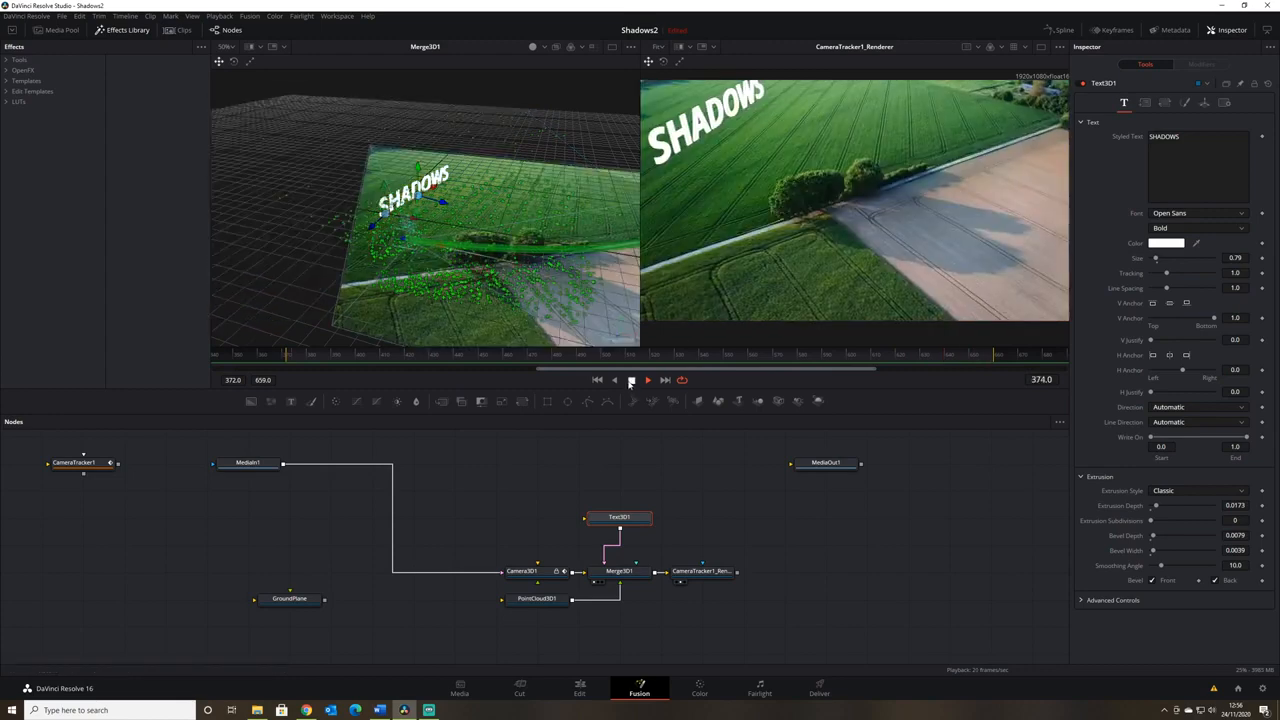
drag(651, 354, 291, 371)
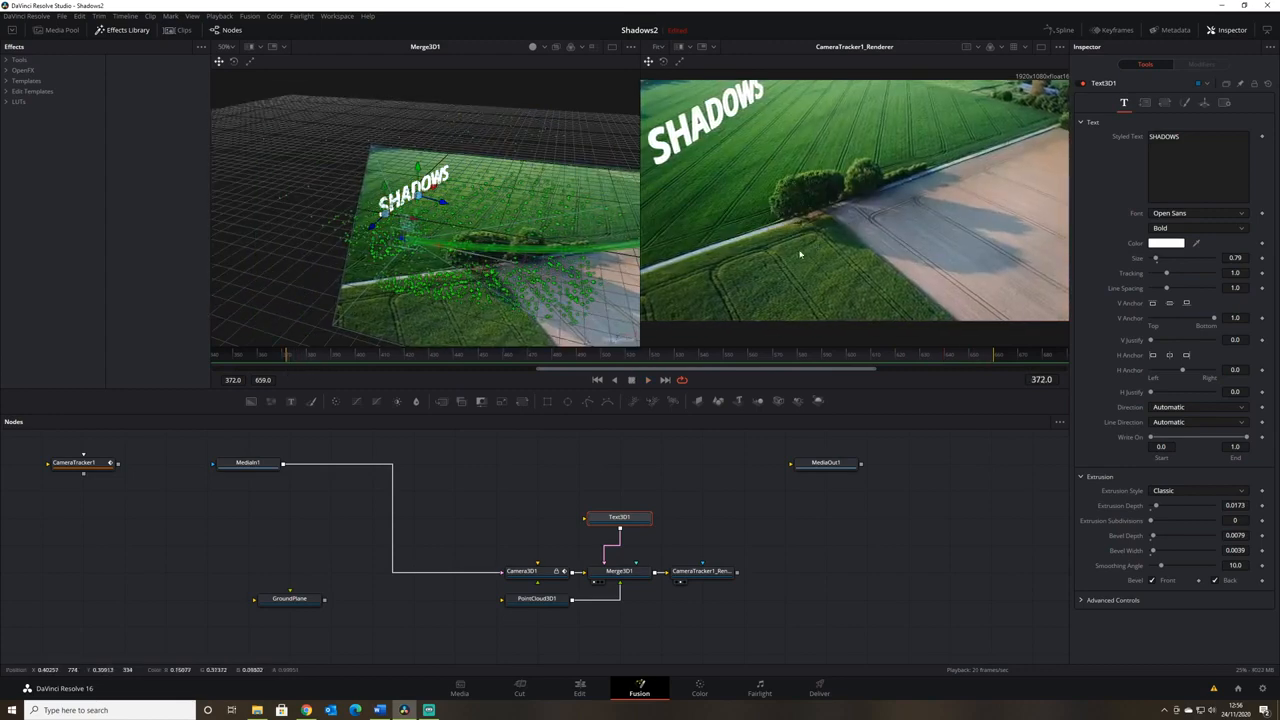
click(732, 365)
drag(732, 365, 749, 364)
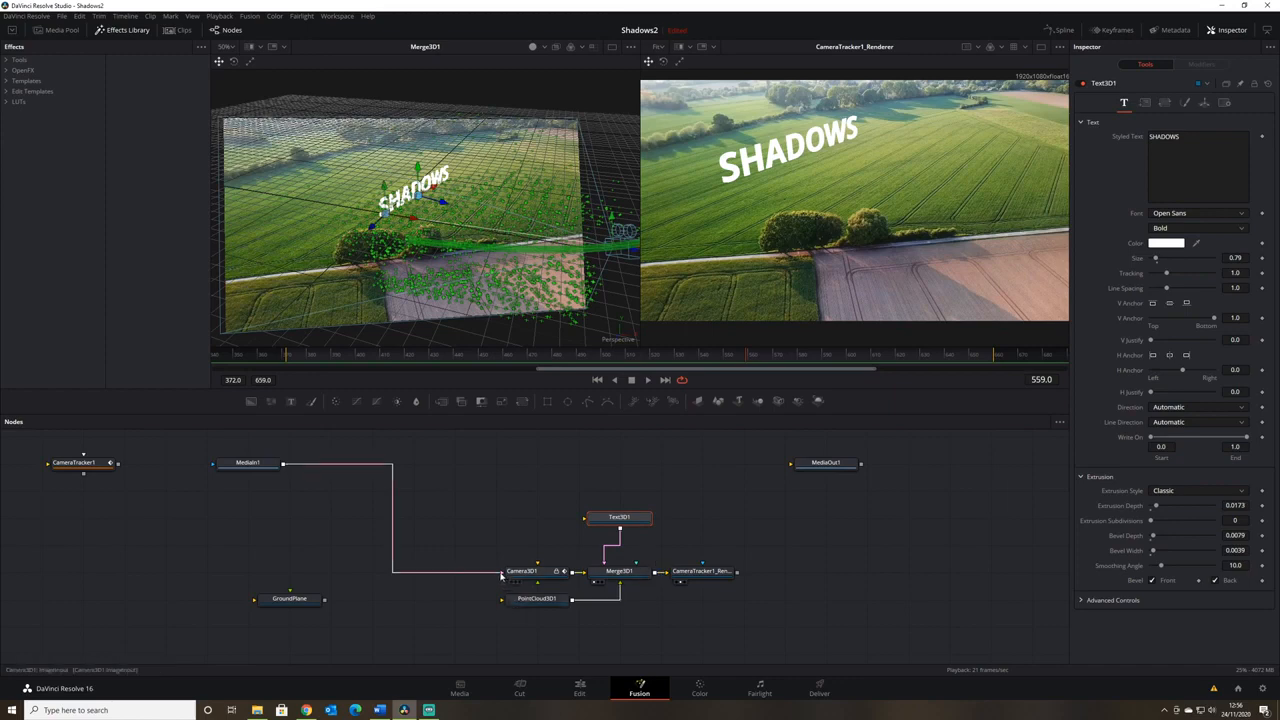
Reroute MediaIn1 from Camera3D1 to MediaOut1, then move the renderer node above the 3D group and Text3D1 below it
drag(501, 575, 840, 467)
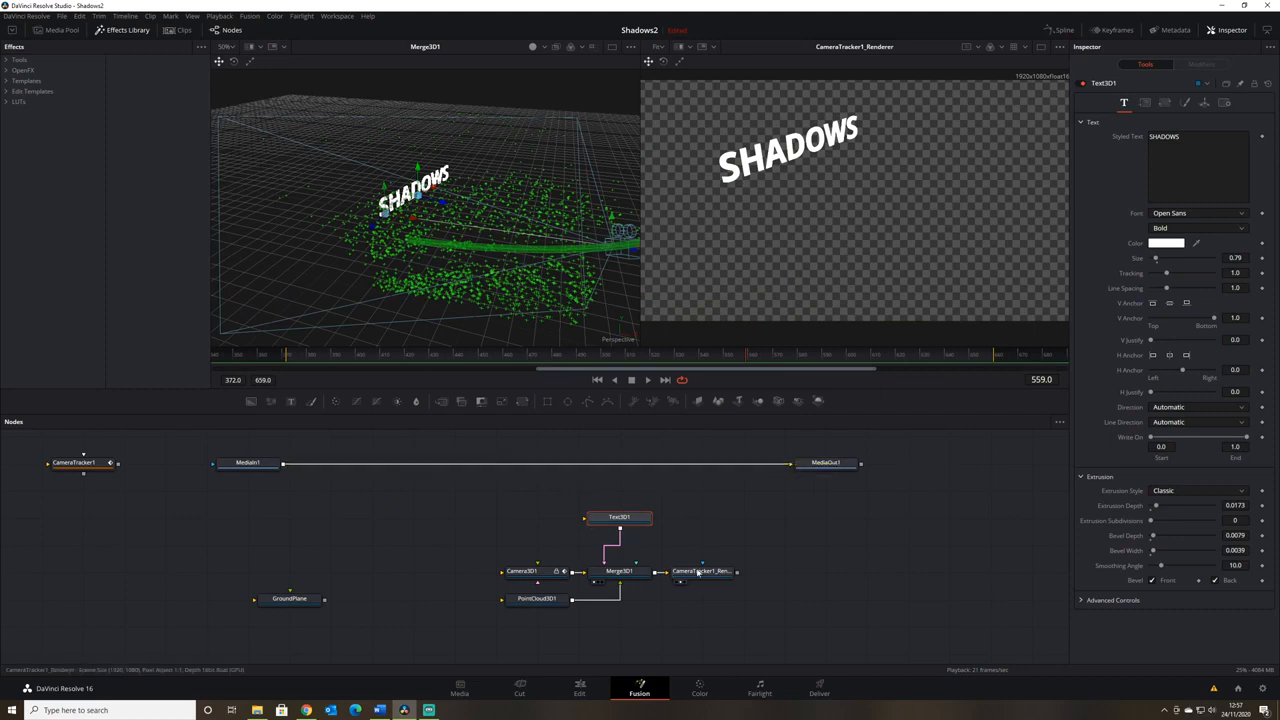
drag(710, 574, 706, 520)
drag(620, 517, 701, 625)
Combine the CameraTracker1_Renderer output with the MediaIn1 footage through a new Merge node feeding MediaOut1
click(722, 520)
drag(737, 518, 285, 466)
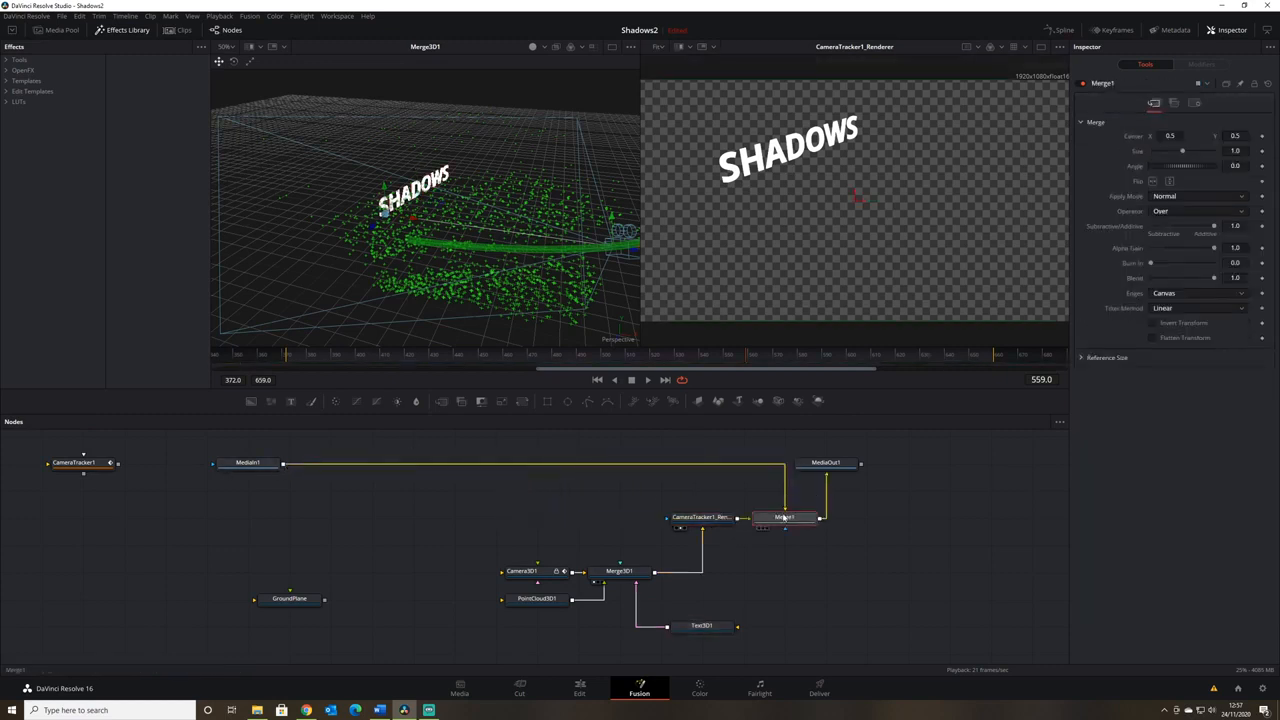
Line up Merge1 and MediaOut1 in the MediaIn1 row and show MediaOut1 in the second viewer
drag(786, 517, 711, 472)
drag(826, 464, 950, 158)
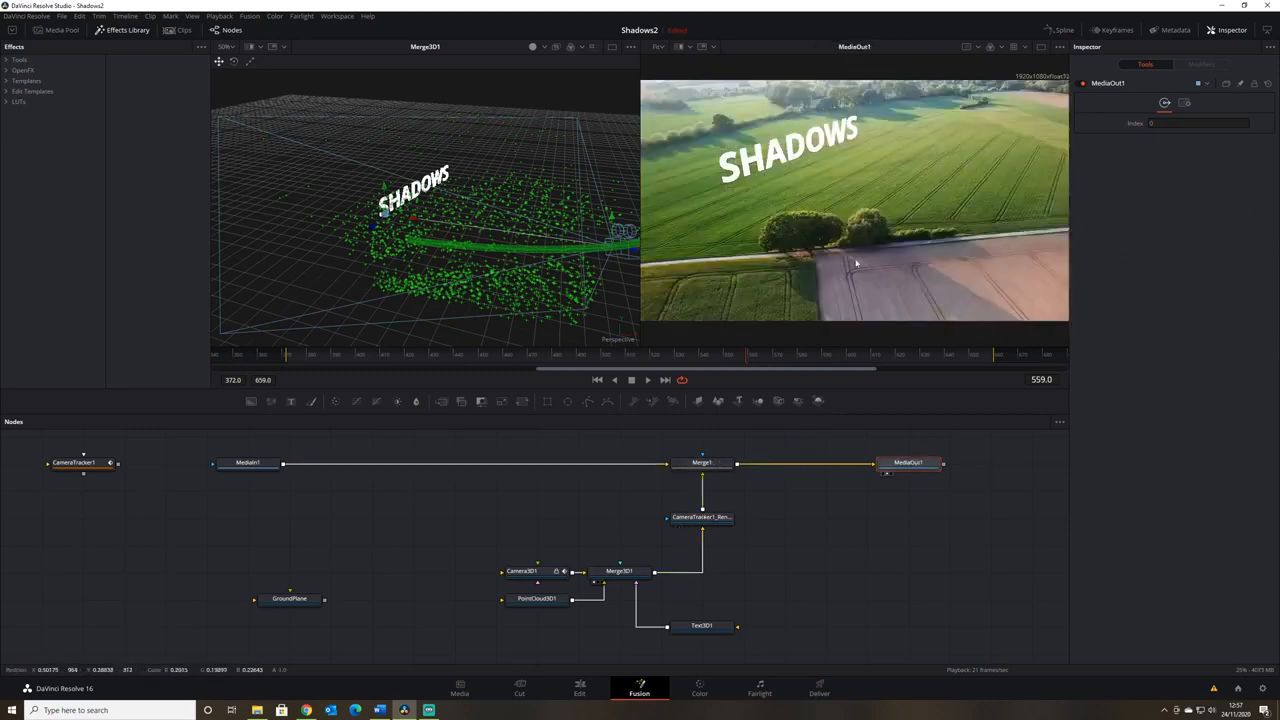
click(744, 351)
Arrange Merge3D1 under CameraTracker1_Renderer, with Camera3D1 and PointCloud3D1 beside it and Text3D1 below it
drag(646, 577, 727, 578)
drag(701, 626, 743, 626)
drag(548, 607, 632, 605)
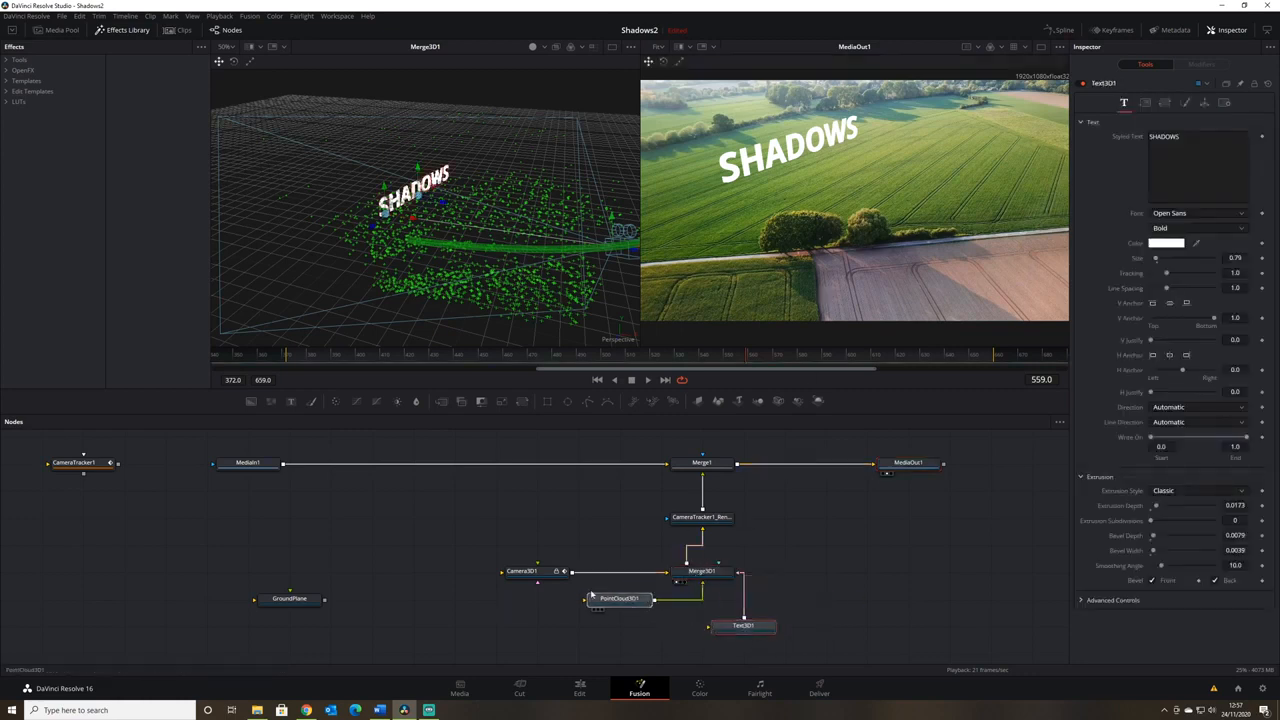
drag(521, 571, 605, 571)
drag(744, 632, 712, 659)
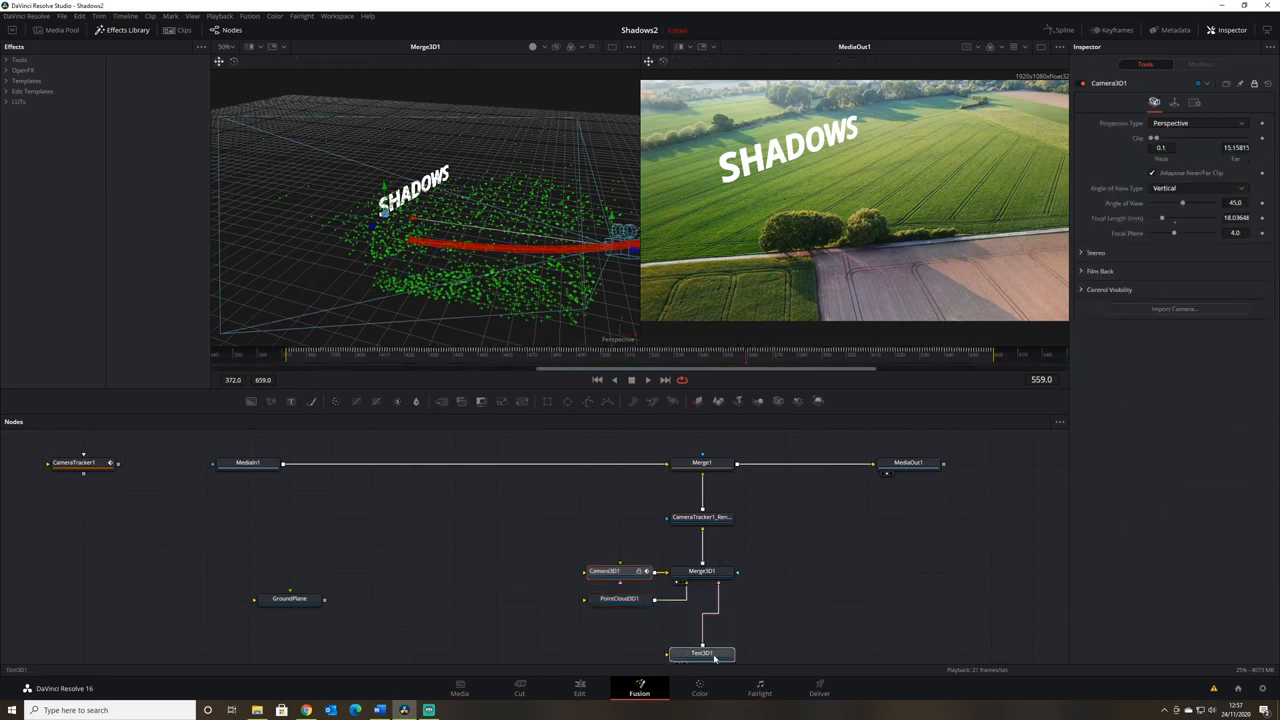
click(676, 562)
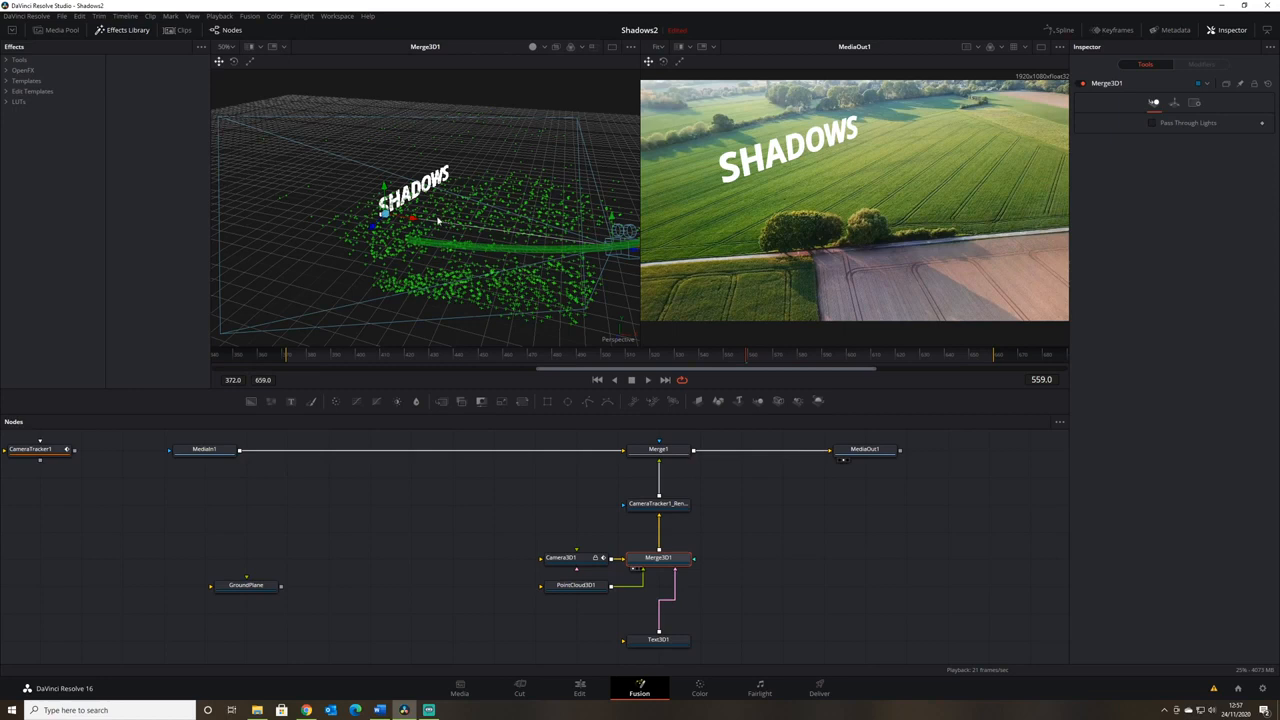
Enable lighting in the CameraTracker1_Renderer node, with shadows also on
mouse_move(438, 220)
click(666, 512)
click(1151, 296)
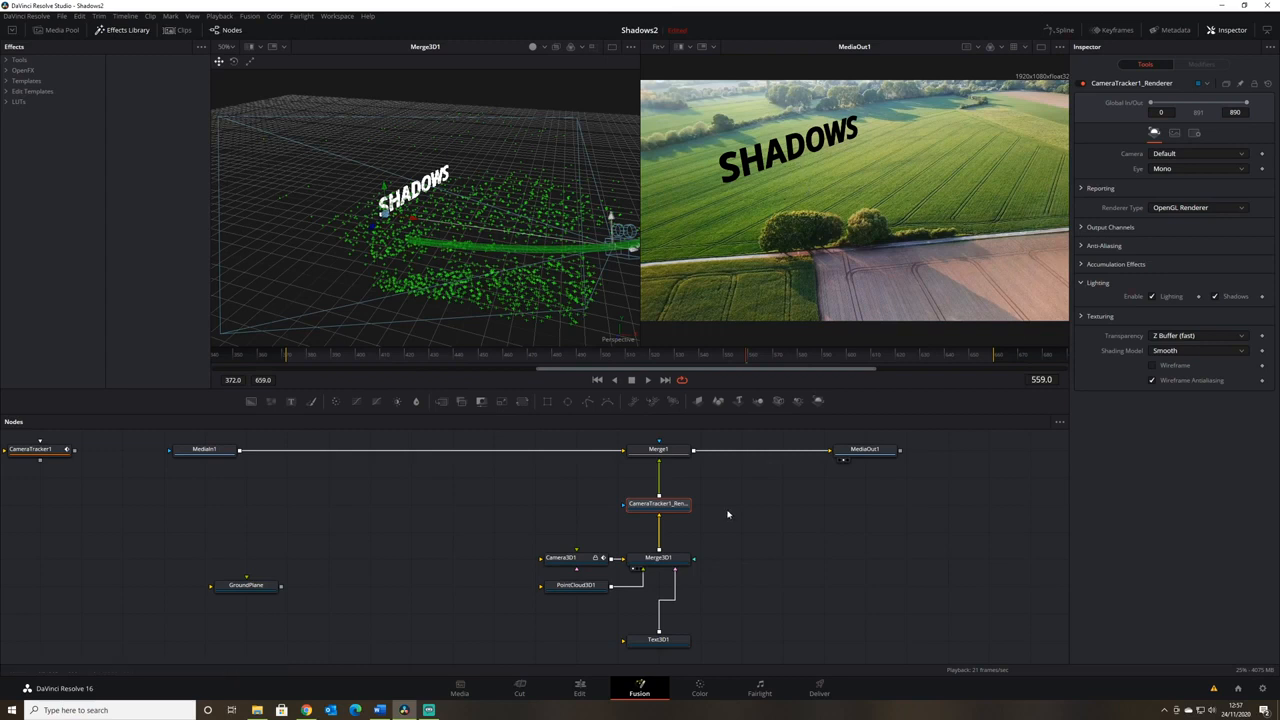
Add a Directional Light to Merge3D1, place it beside that node and rename it Key_light
click(670, 564)
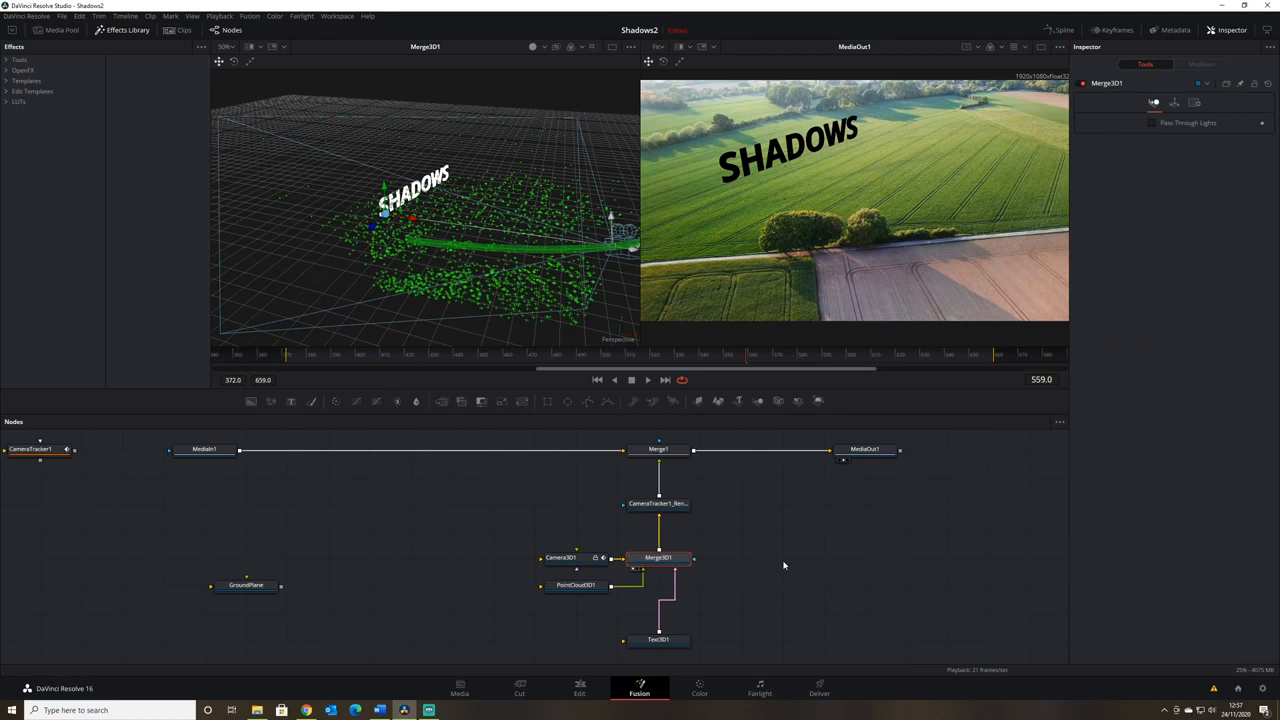
key(shift+space)
text(direc)
click(650, 245)
click(675, 424)
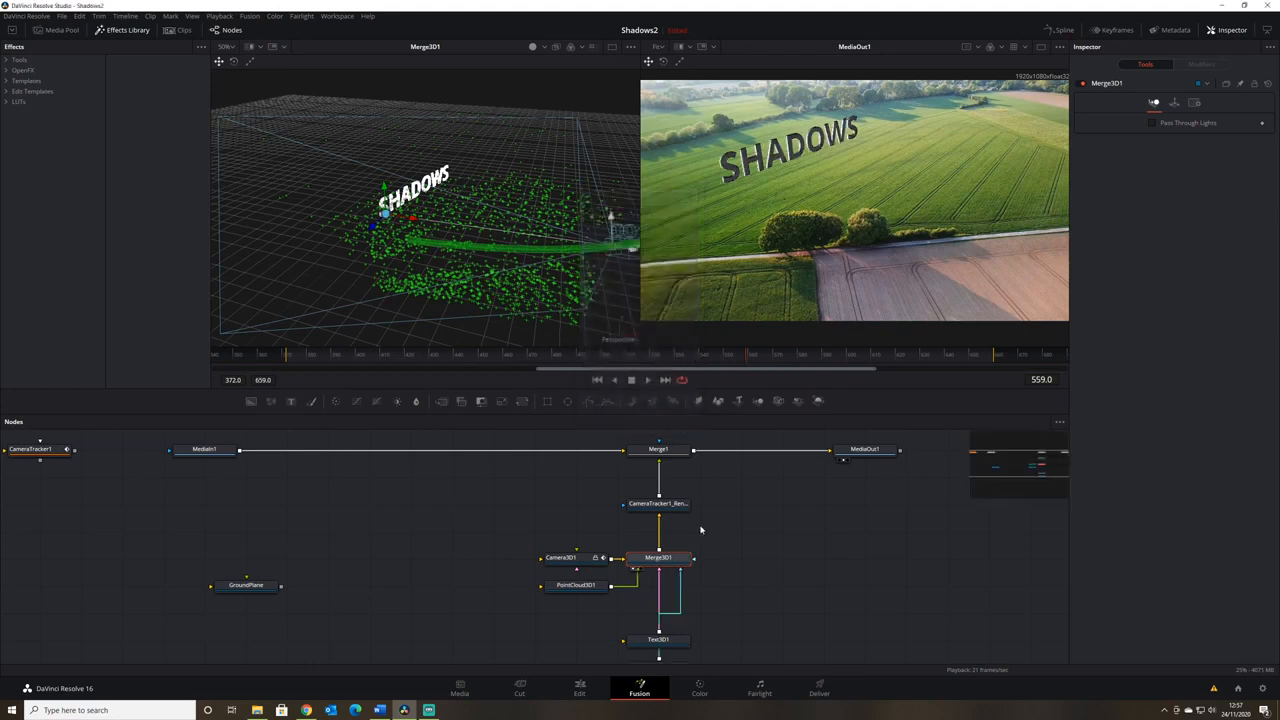
scroll(766, 543, down, 2)
drag(701, 596, 743, 491)
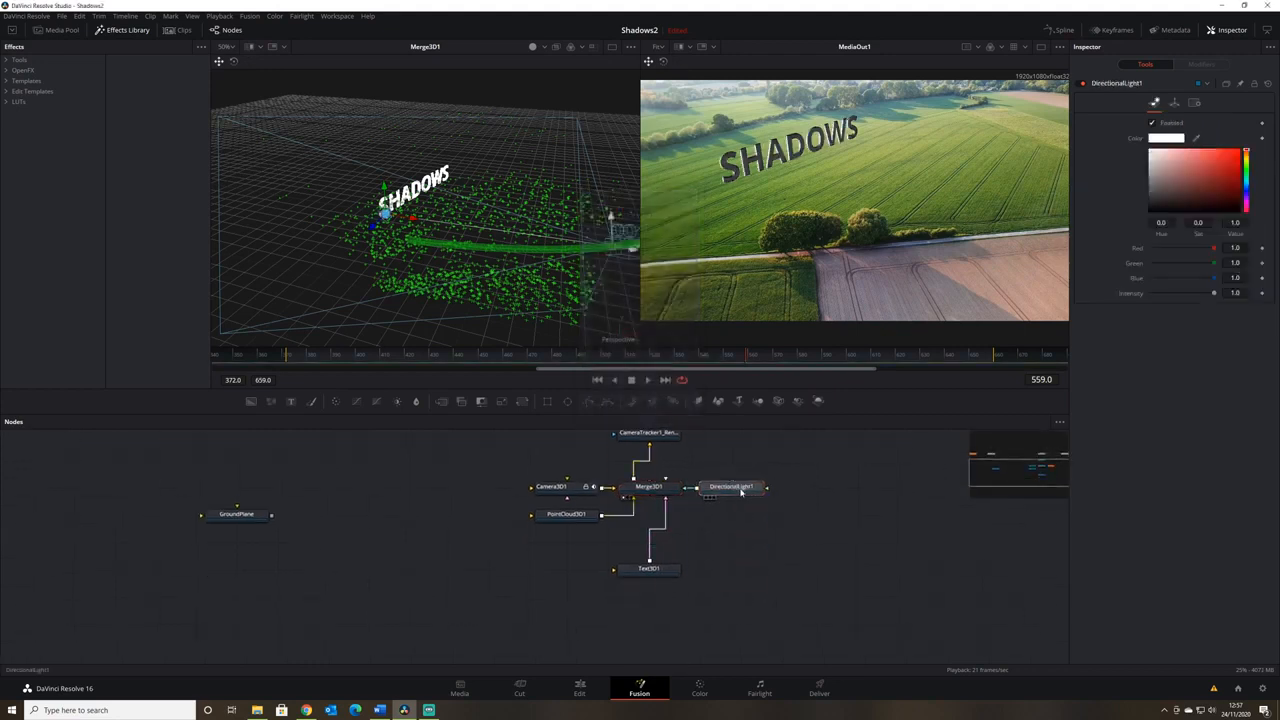
key(F2)
text(Key_light)
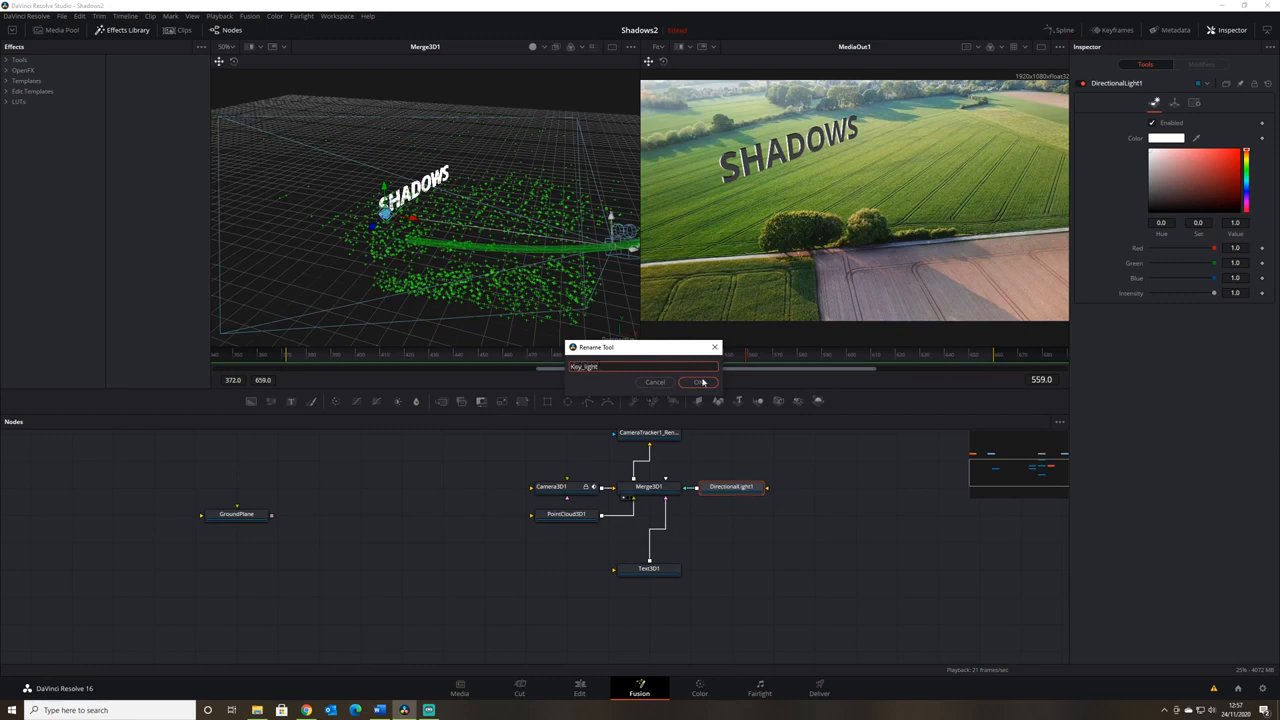
click(703, 382)
Move Key_light above and behind the SHADOWS text in the 3D scene and rotate its aim
drag(515, 201, 595, 241)
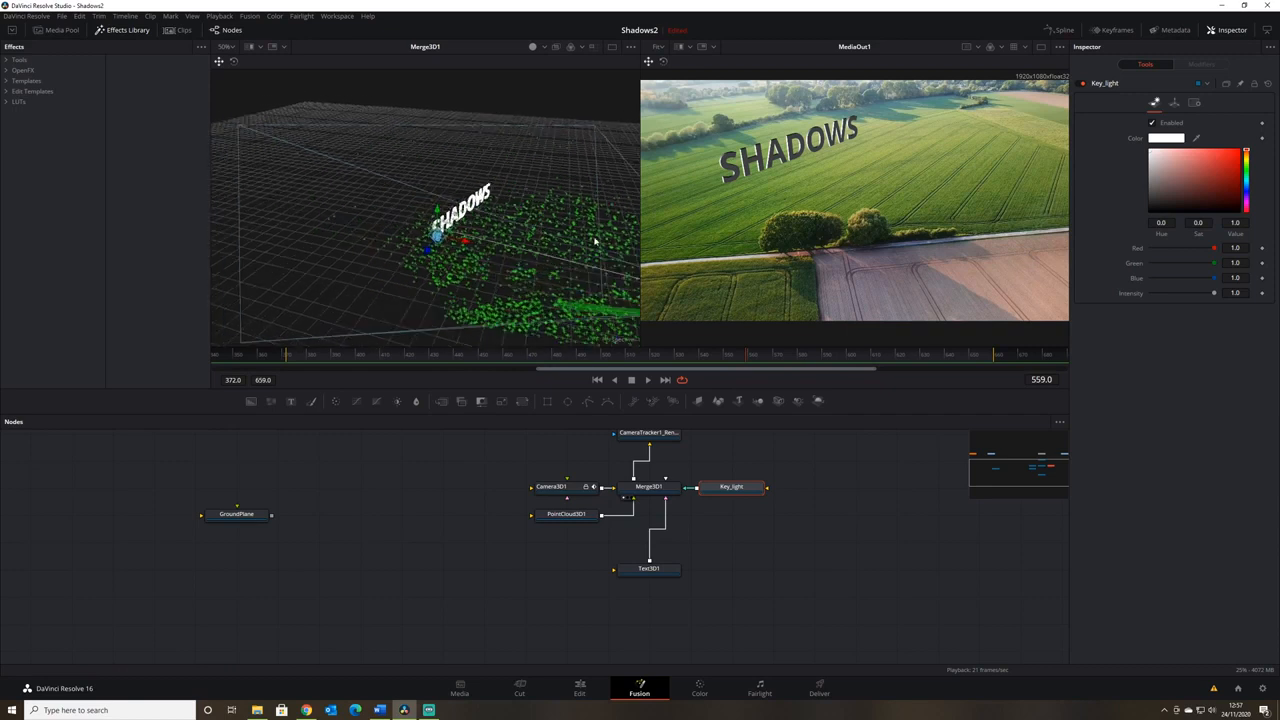
drag(437, 233, 395, 176)
click(234, 61)
mouse_move(438, 200)
mouse_down()
mouse_move(351, 220)
mouse_move(403, 209)
mouse_move(425, 184)
mouse_up()
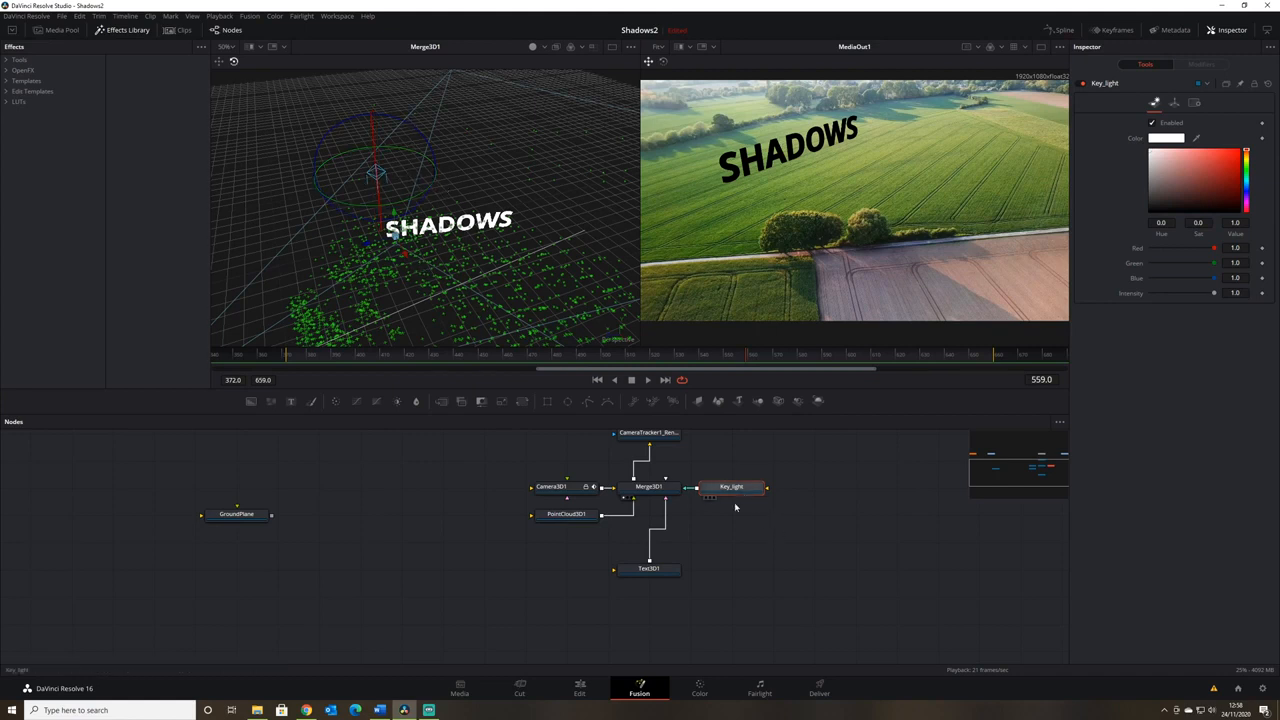
Add a second Directional Light to Merge3D1 and rename it Back_light
click(666, 490)
key(shift+space)
text(dire)
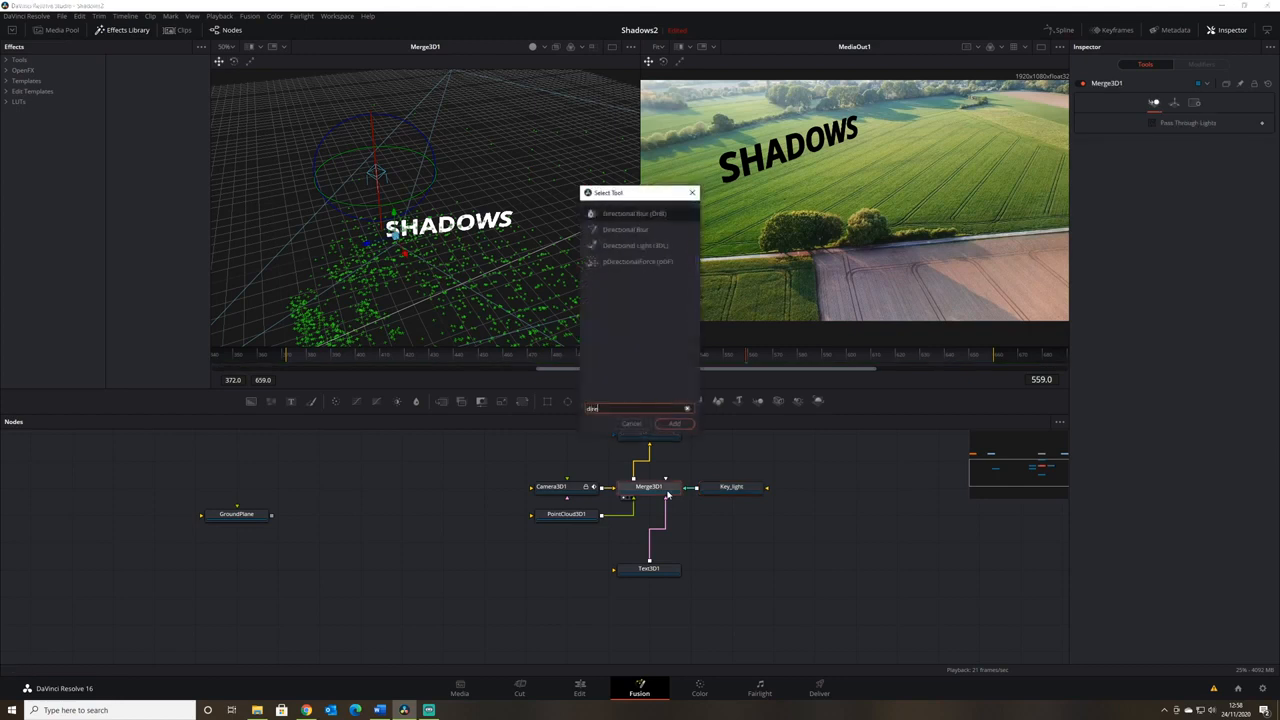
text(ctional light)
key(Return)
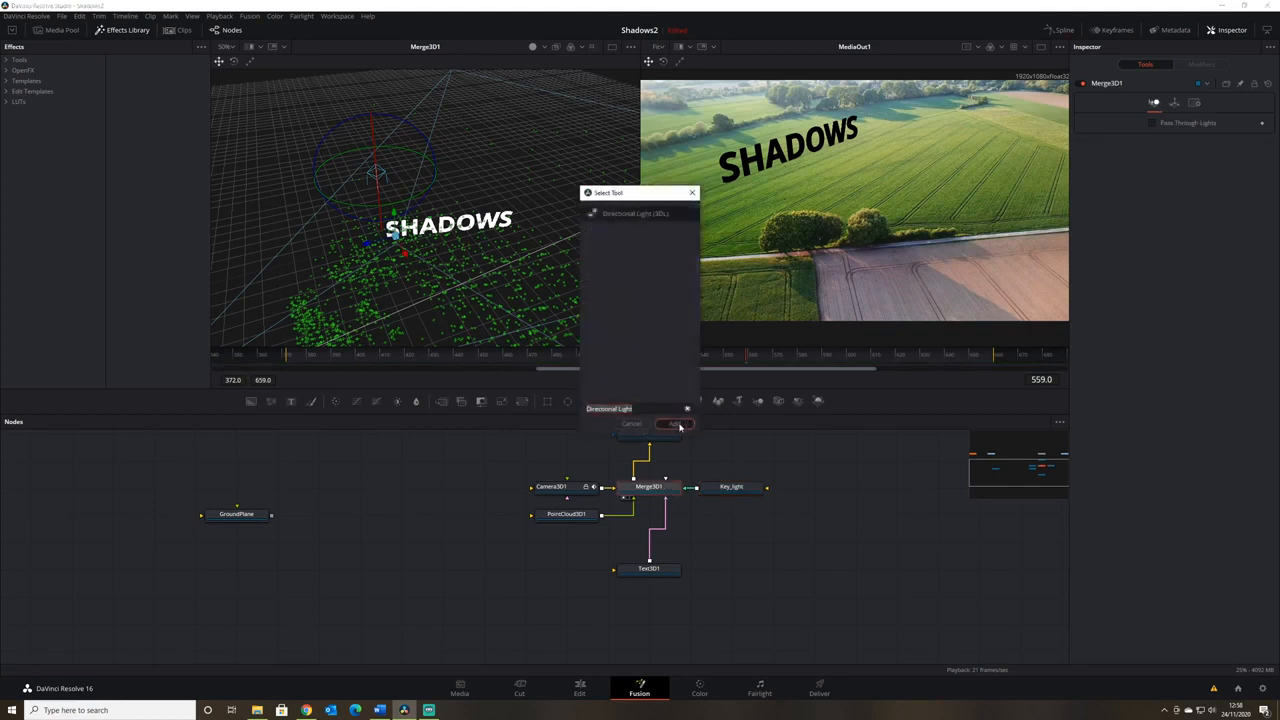
click(735, 518)
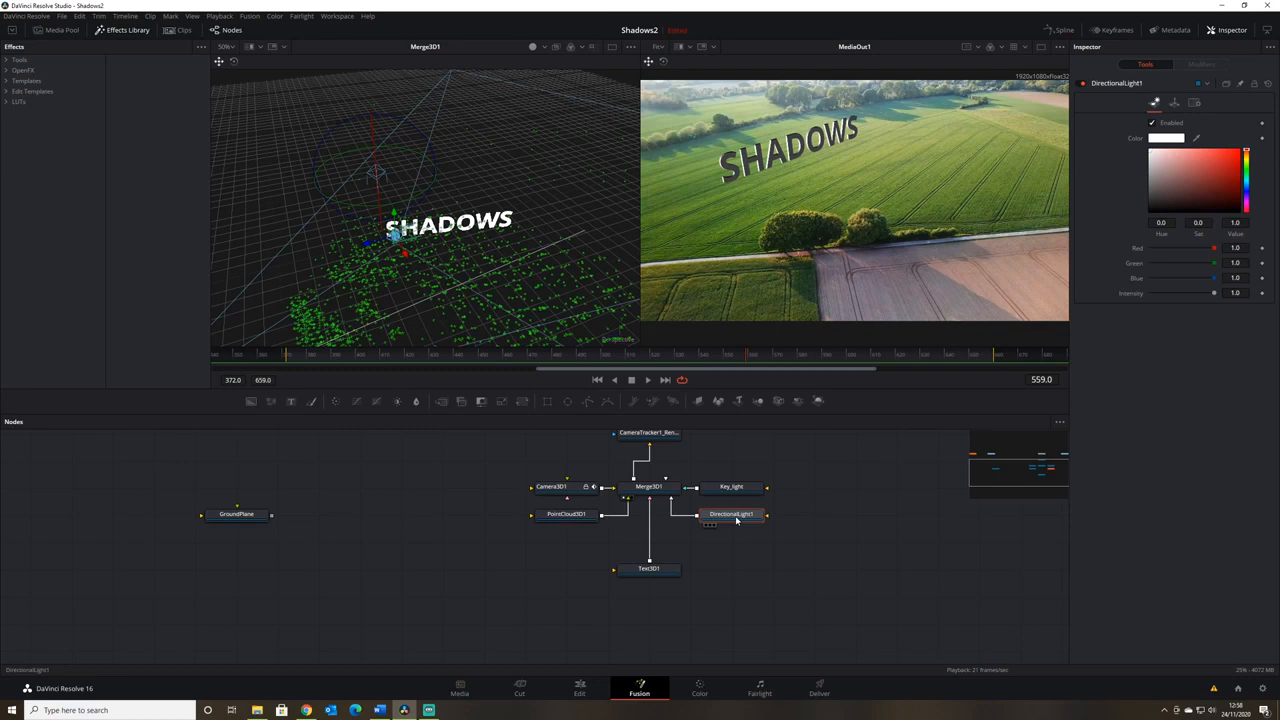
key(F2)
text(Back_light)
key(Return)
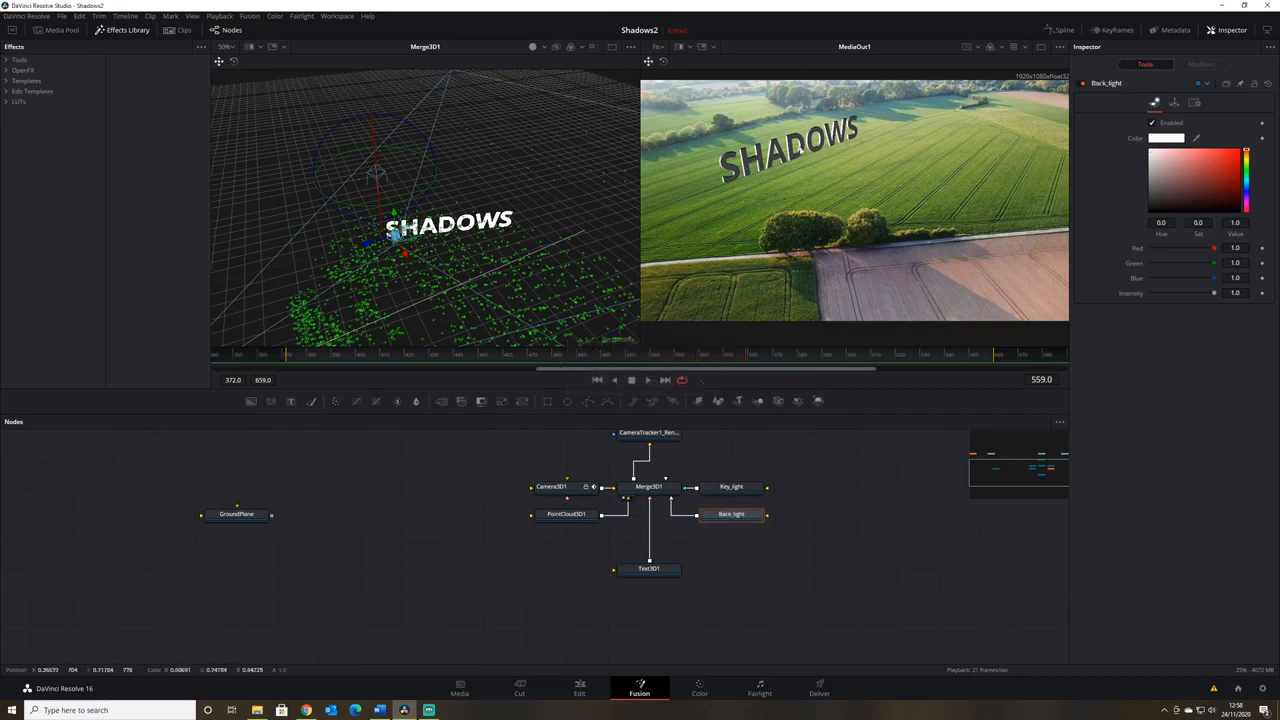
Move Back_light in front of the SHADOWS text and rotate it so it illuminates the letter faces
drag(404, 253, 433, 312)
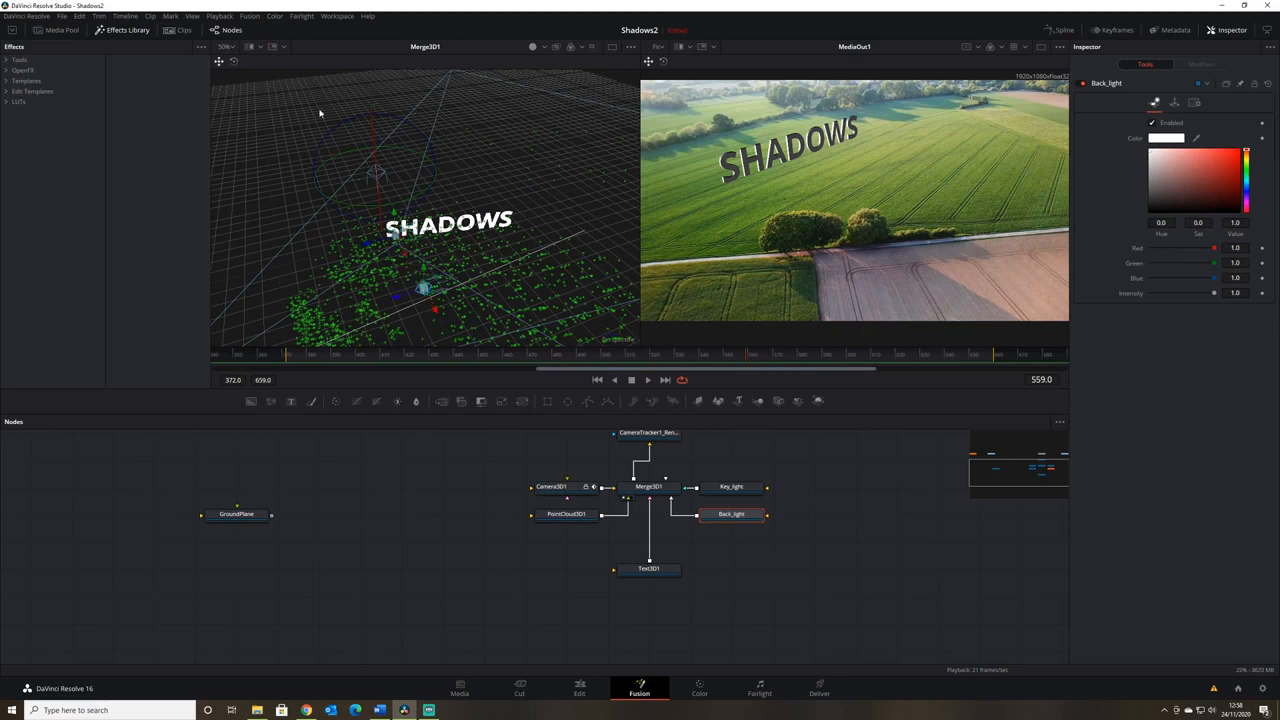
click(234, 61)
drag(452, 340, 528, 269)
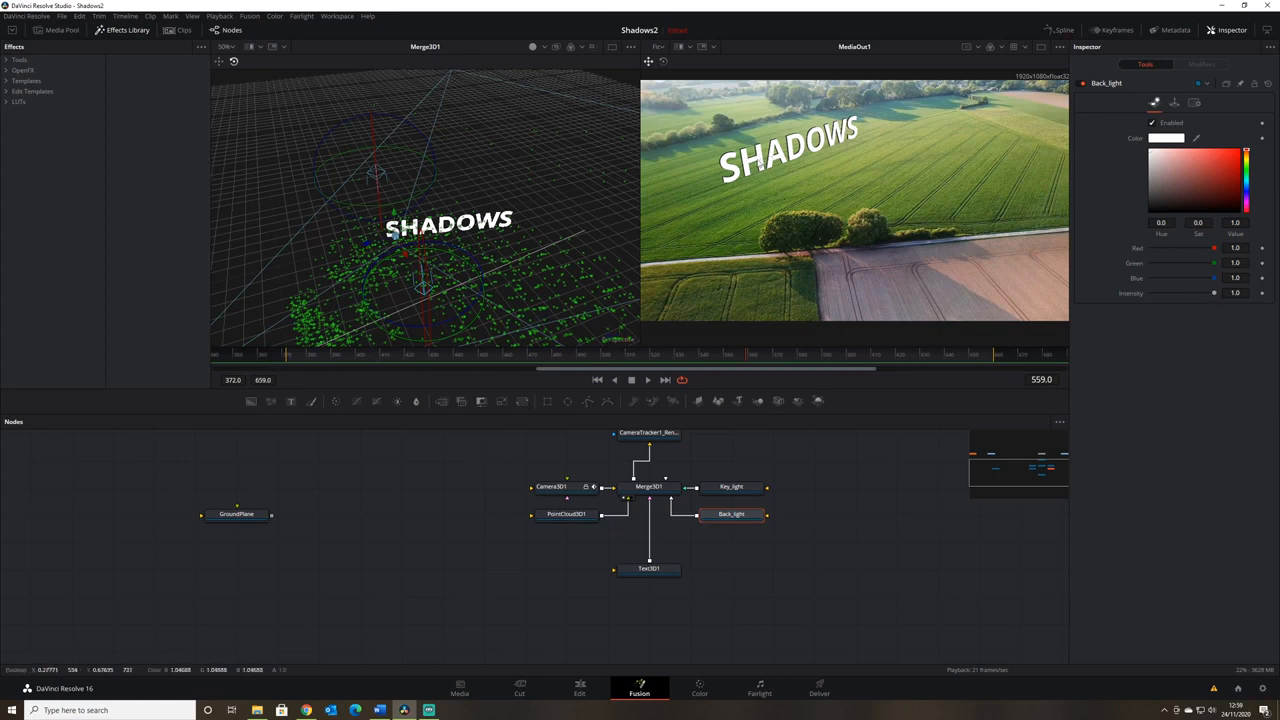
Set Back_light's intensity to 0.48 and its color to a pale green with hue 0.272 and saturation 0.18
drag(1214, 293, 1182, 308)
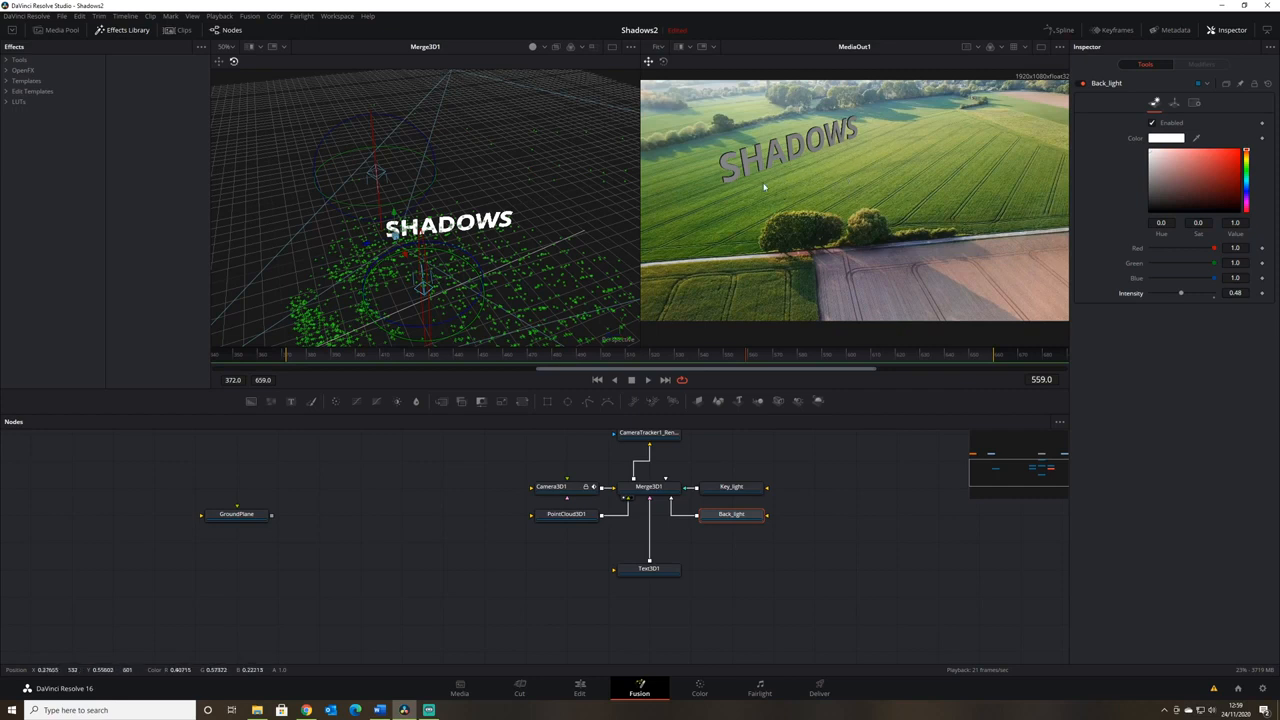
click(1248, 168)
click(1168, 152)
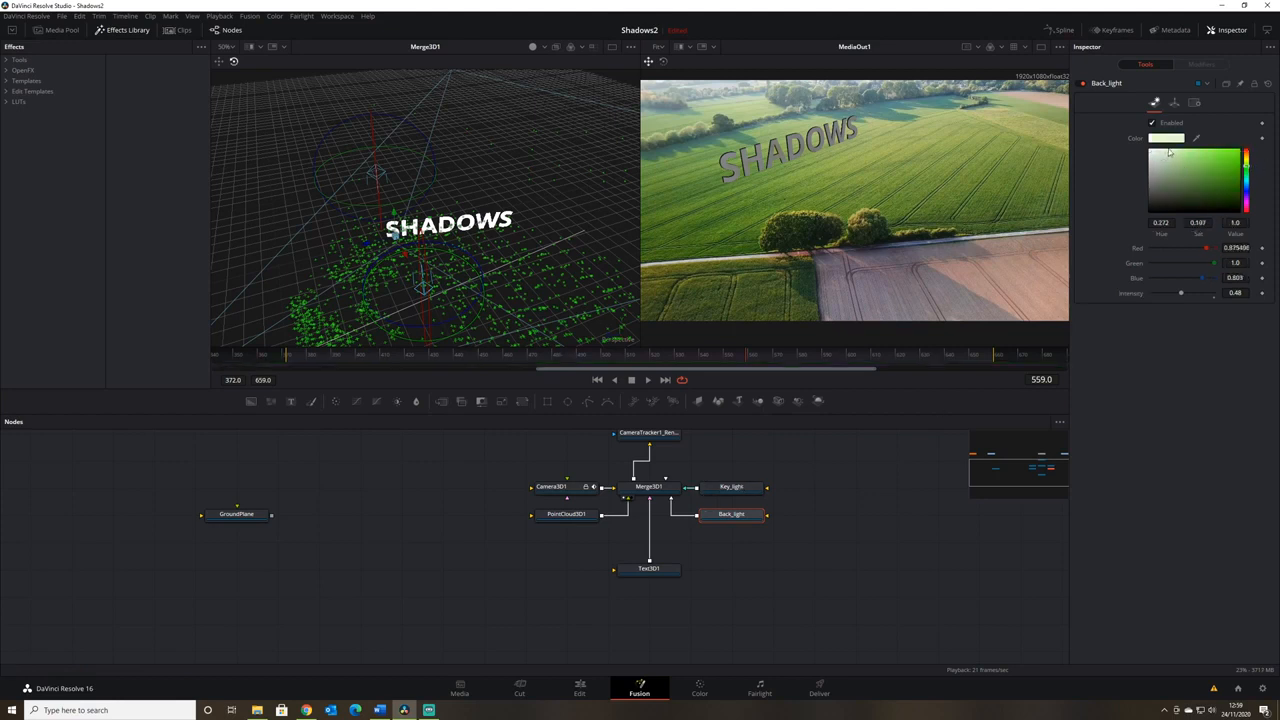
click(1166, 150)
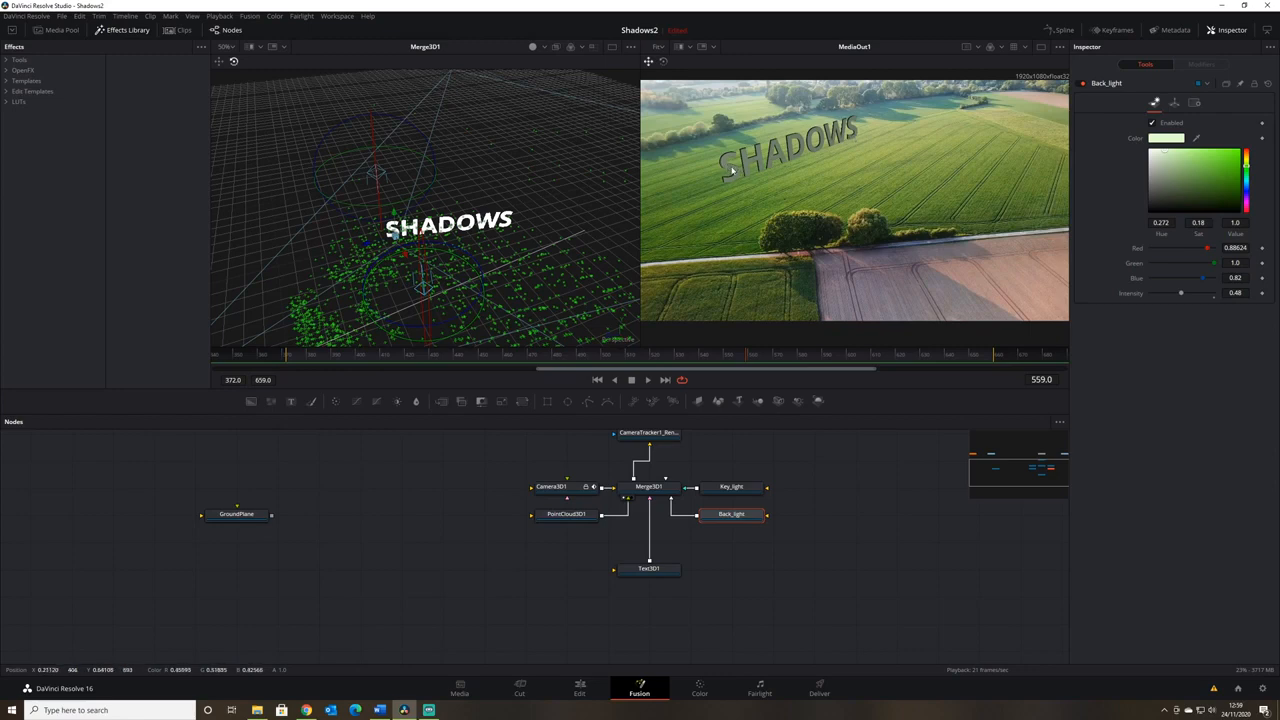
scroll(735, 178, up, 5)
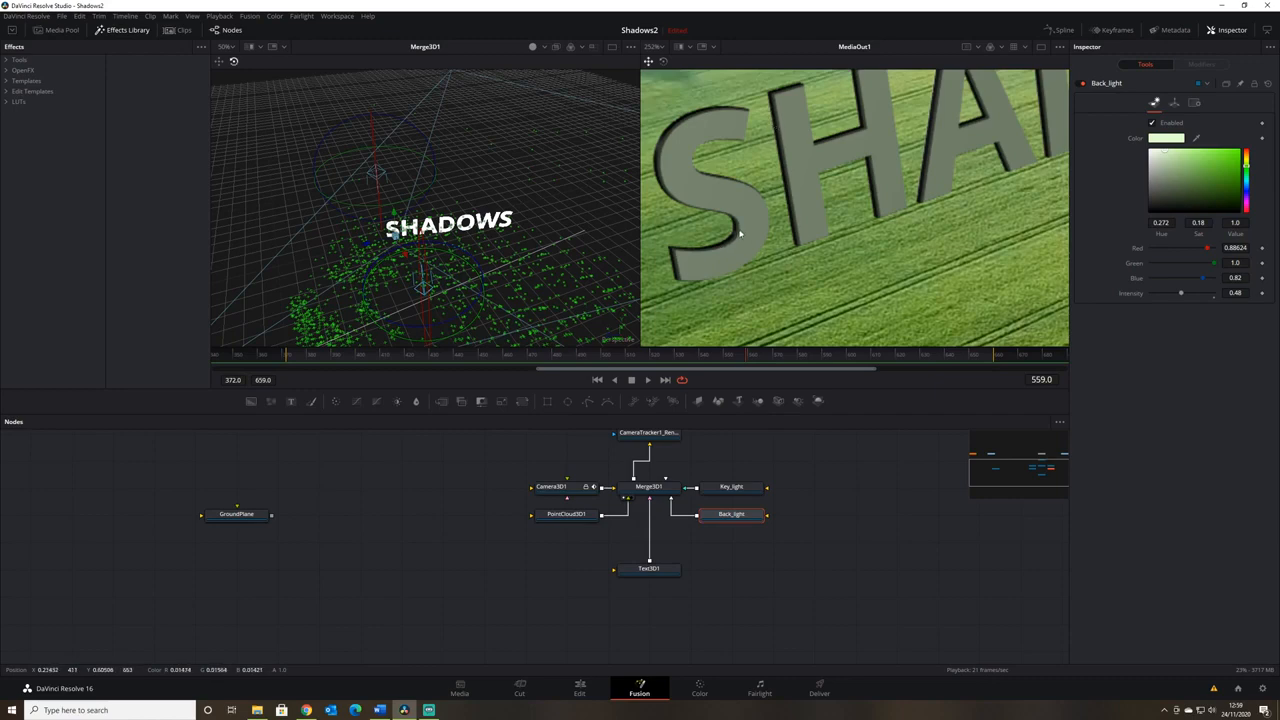
scroll(808, 209, down, 6)
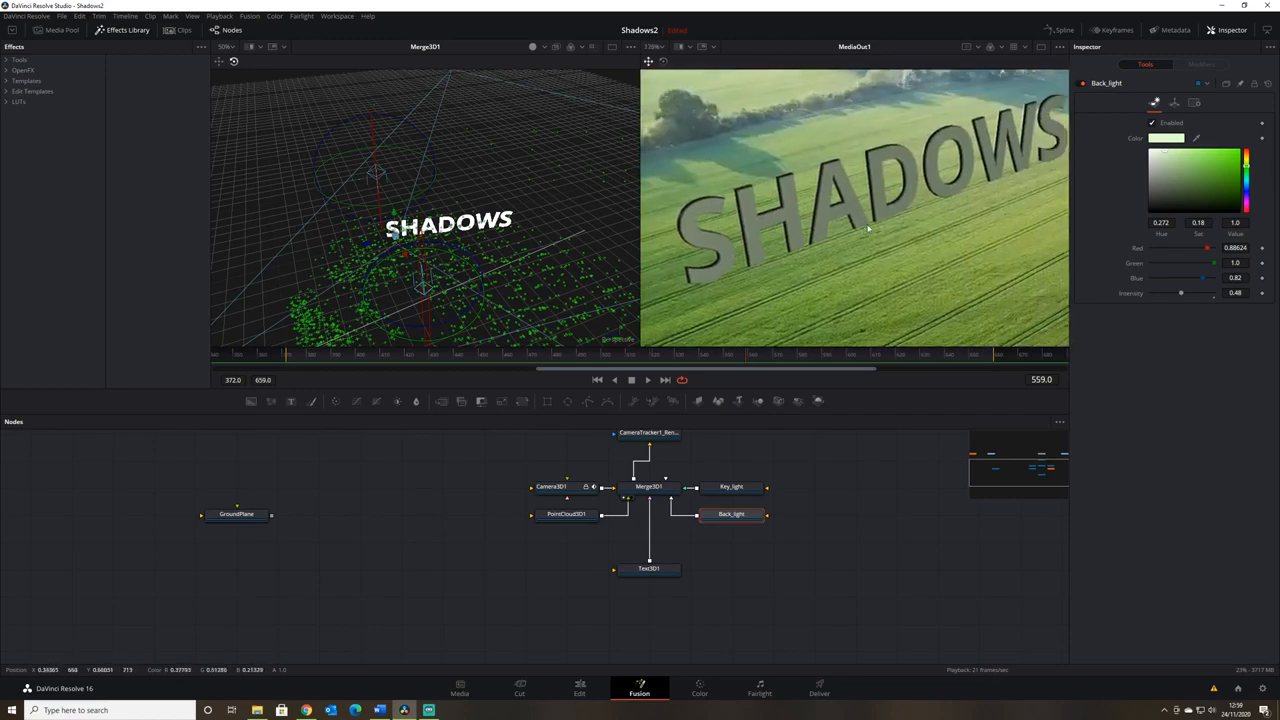
Add an Ambient Light to Merge3D1 and place its node beside Text3D1
click(656, 489)
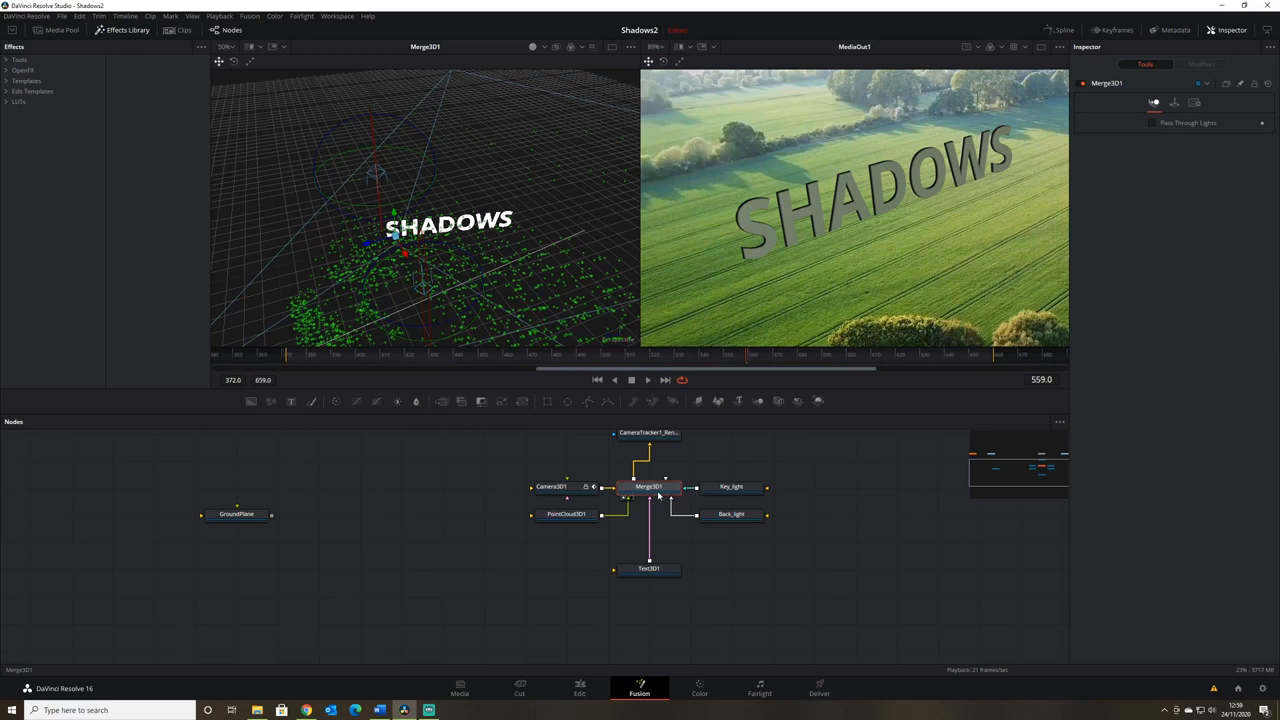
key(shift+space)
text(amb)
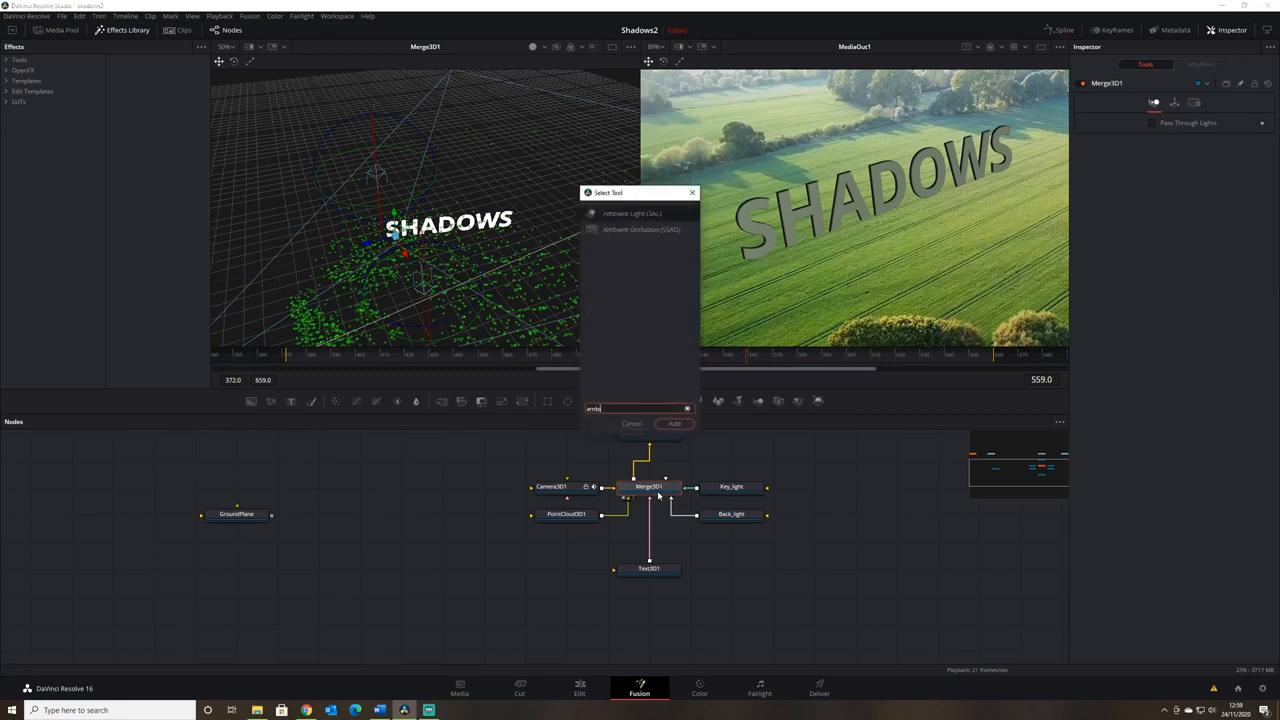
click(625, 219)
click(687, 425)
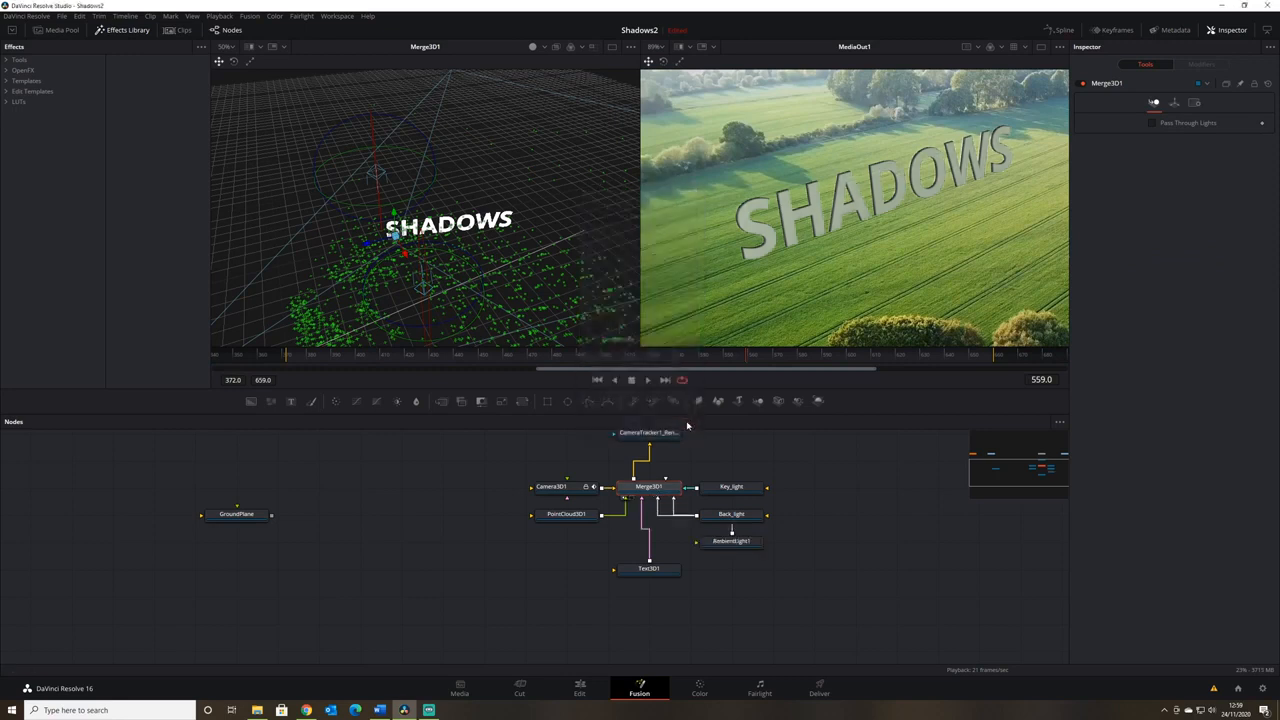
drag(797, 546, 687, 559)
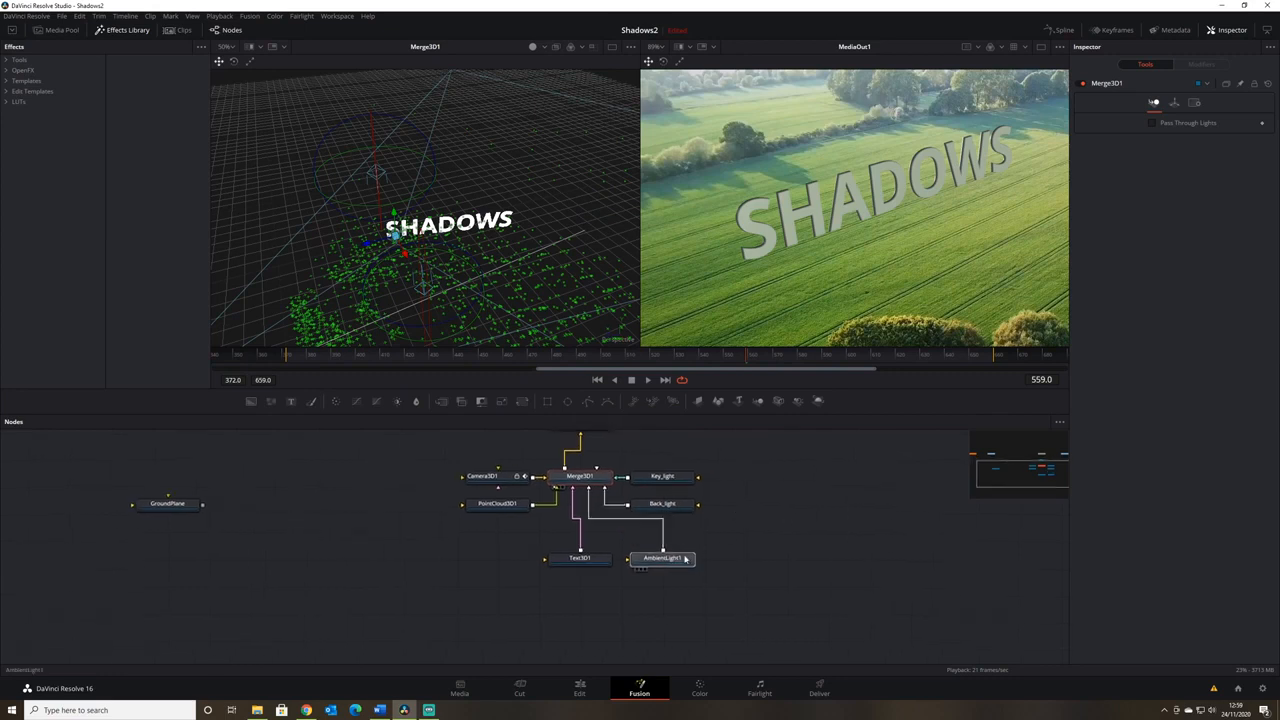
Set the ambient light's intensity to 0.315 and check the letters' faces and edges up close against the field
scroll(913, 248, down, 2)
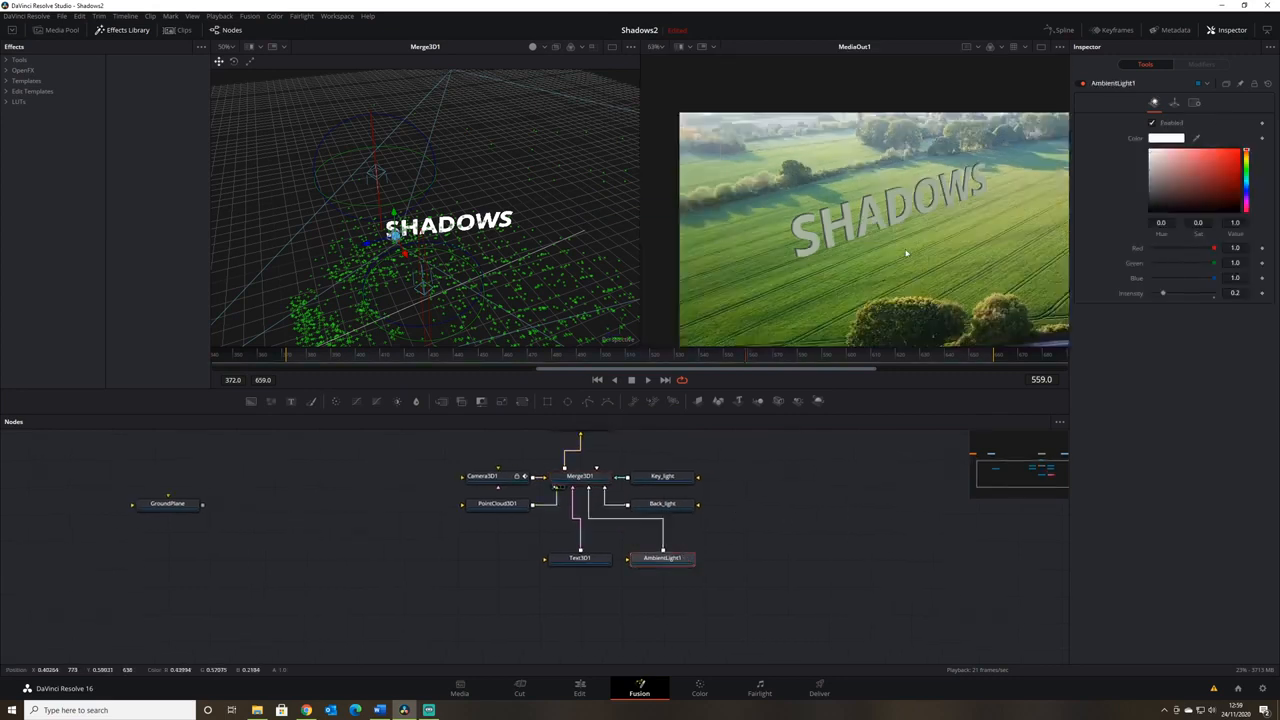
scroll(857, 228, down, 2)
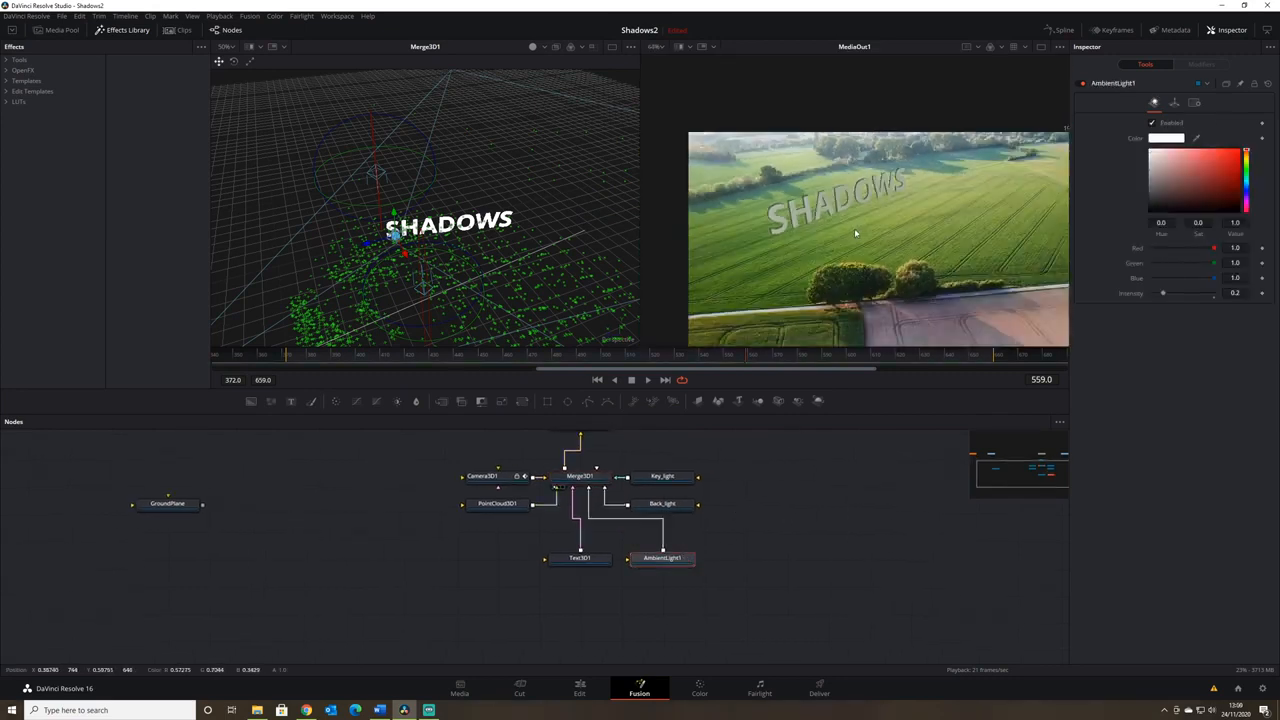
drag(827, 195, 817, 186)
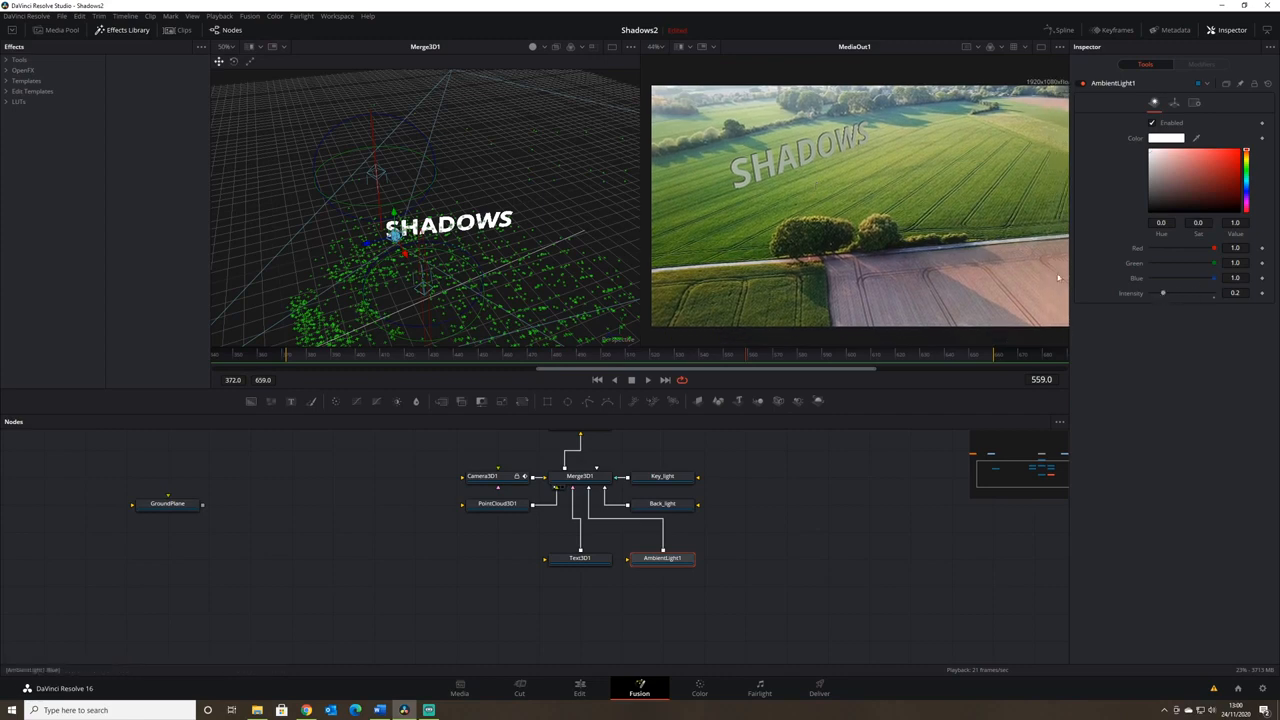
scroll(740, 175, up, 6)
mouse_move(1163, 296)
mouse_down()
mouse_move(1188, 296)
mouse_move(1150, 296)
mouse_move(1176, 296)
mouse_up()
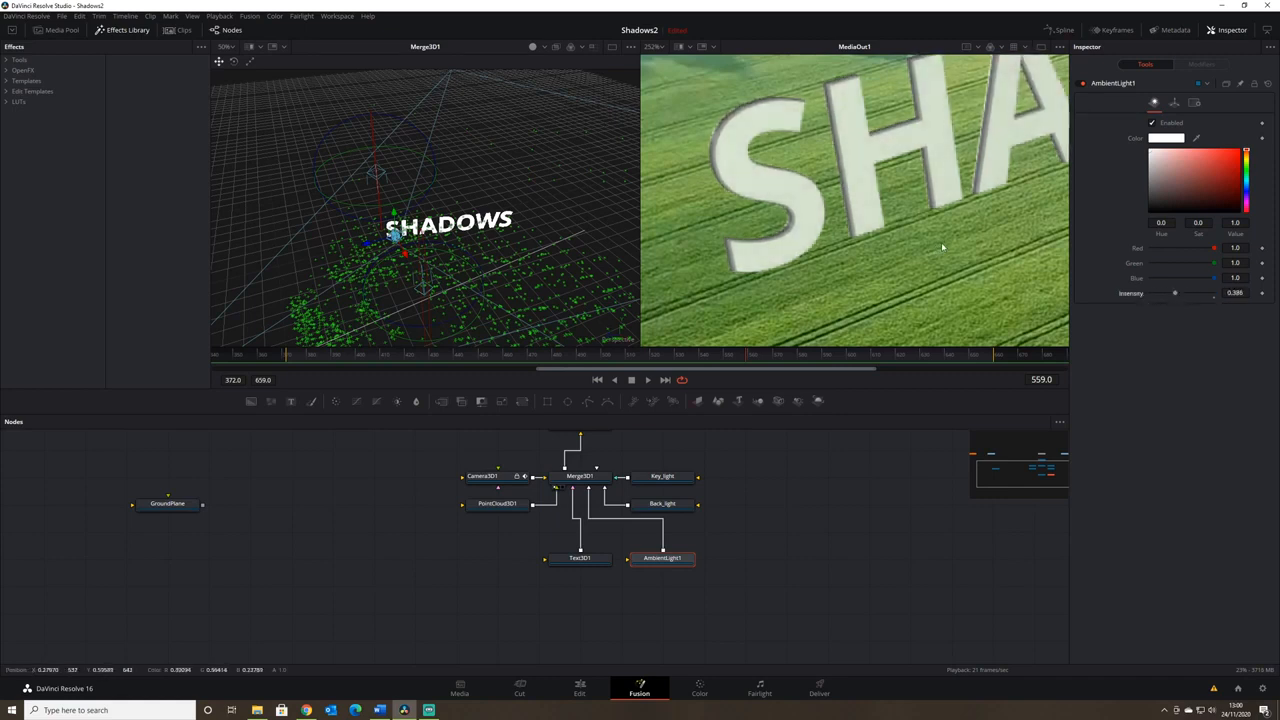
scroll(950, 235, down, 6)
drag(1178, 295, 1172, 297)
scroll(770, 243, up, 3)
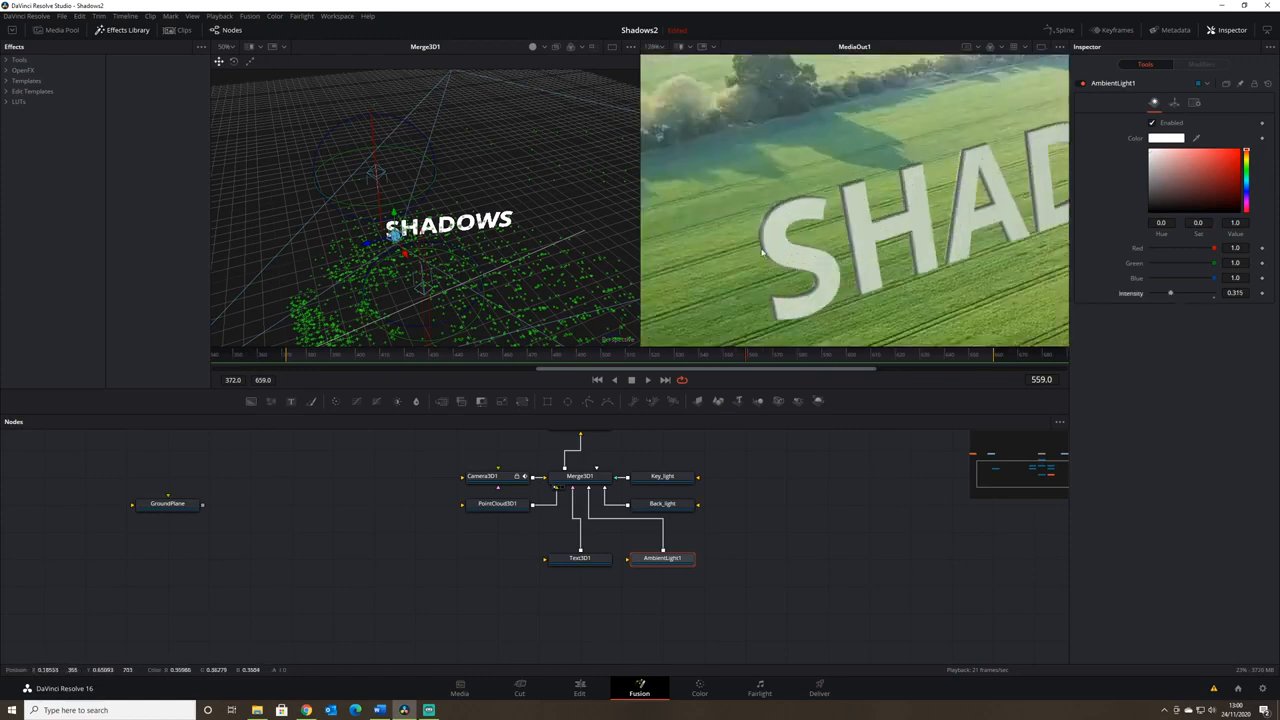
scroll(943, 239, down, 2)
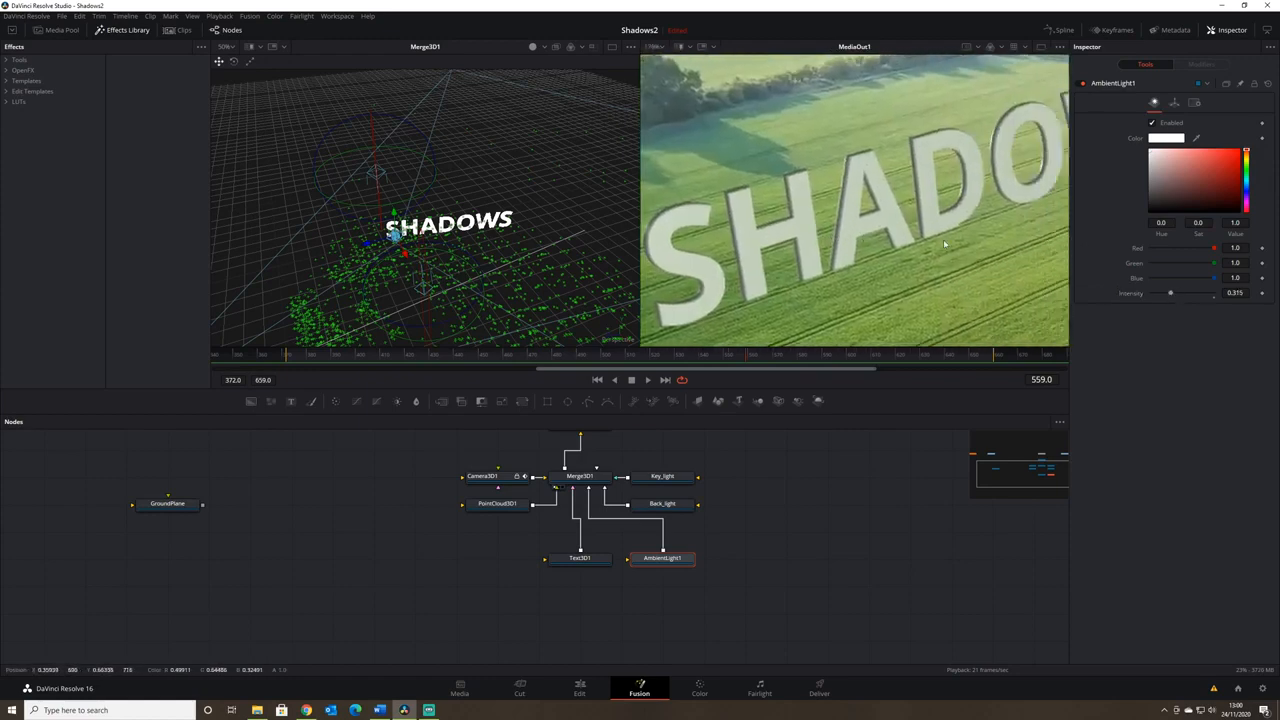
scroll(955, 242, down, 1)
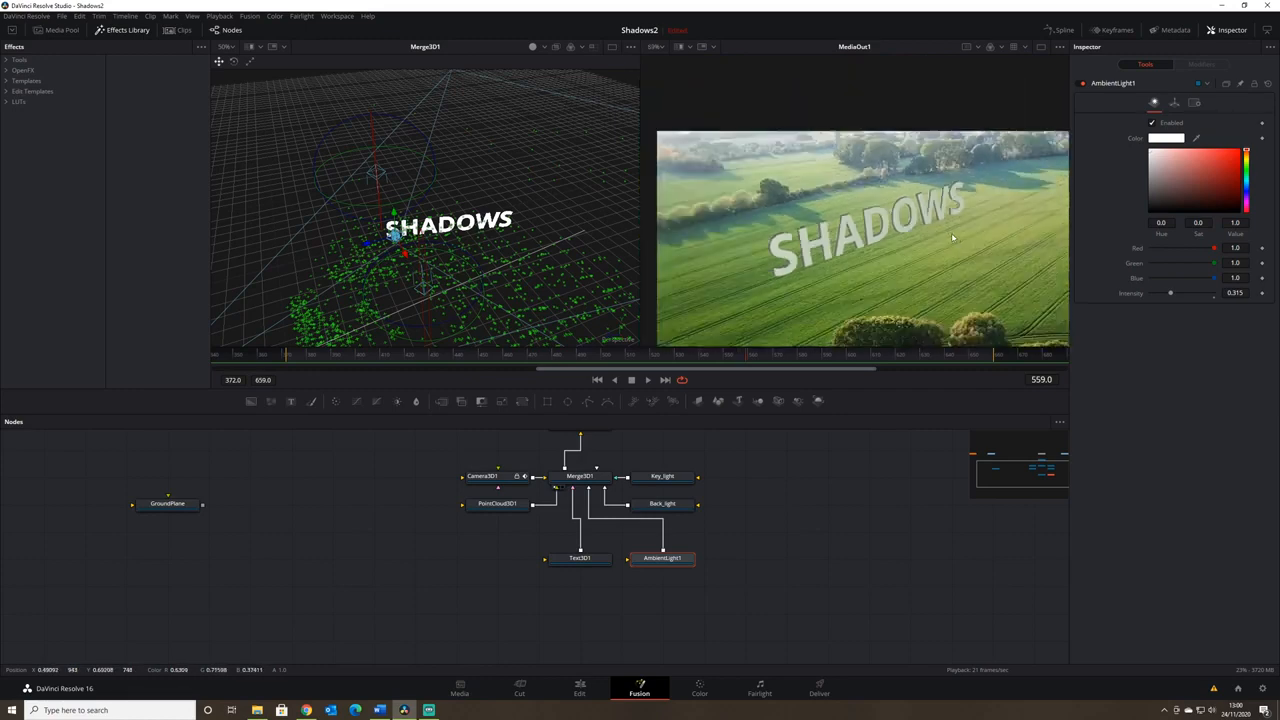
scroll(935, 205, up, 3)
scroll(935, 205, up, 3)
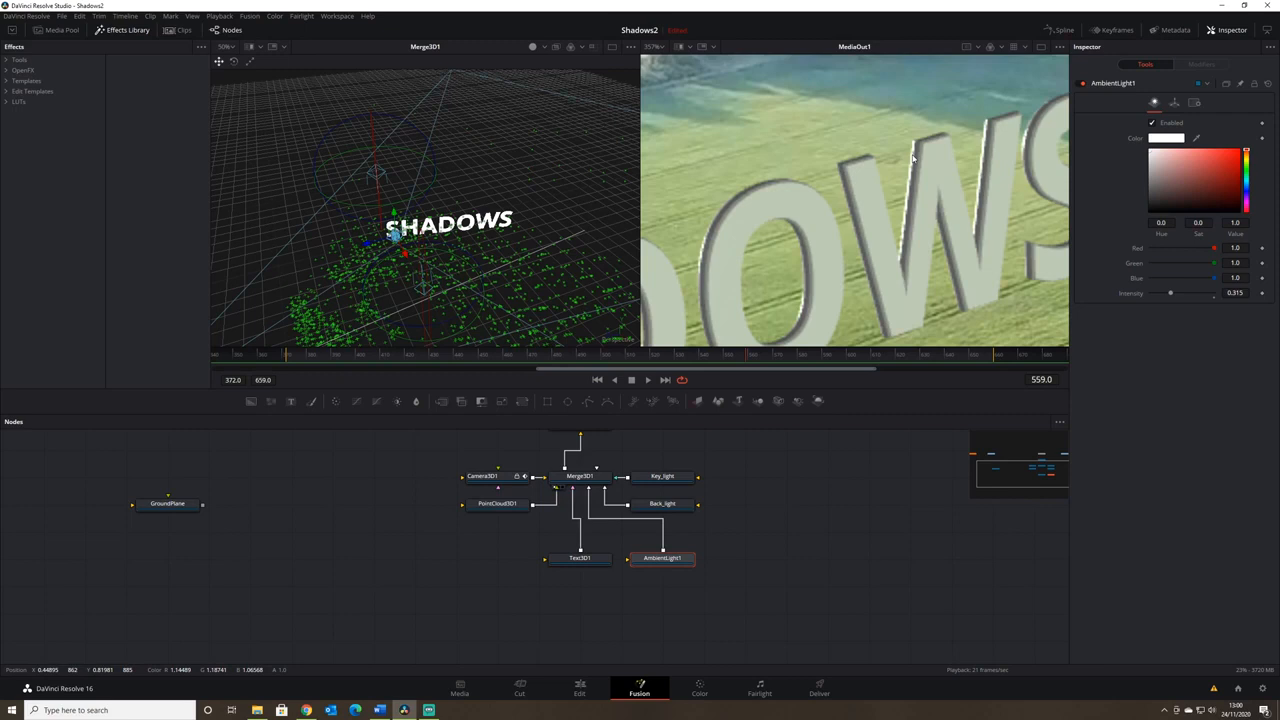
drag(864, 207, 952, 233)
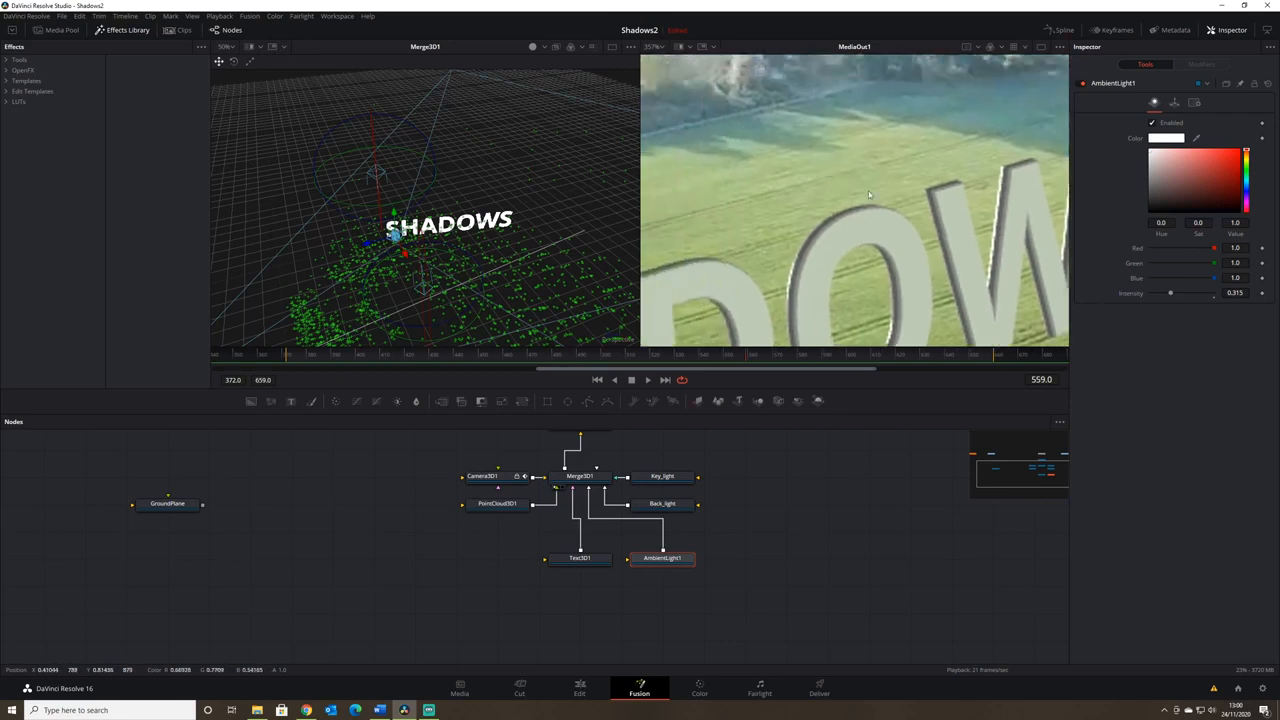
Inspect the lit SHADOWS text against the field up close and in the full frame
scroll(930, 216, down, 2)
scroll(1005, 283, up, 2)
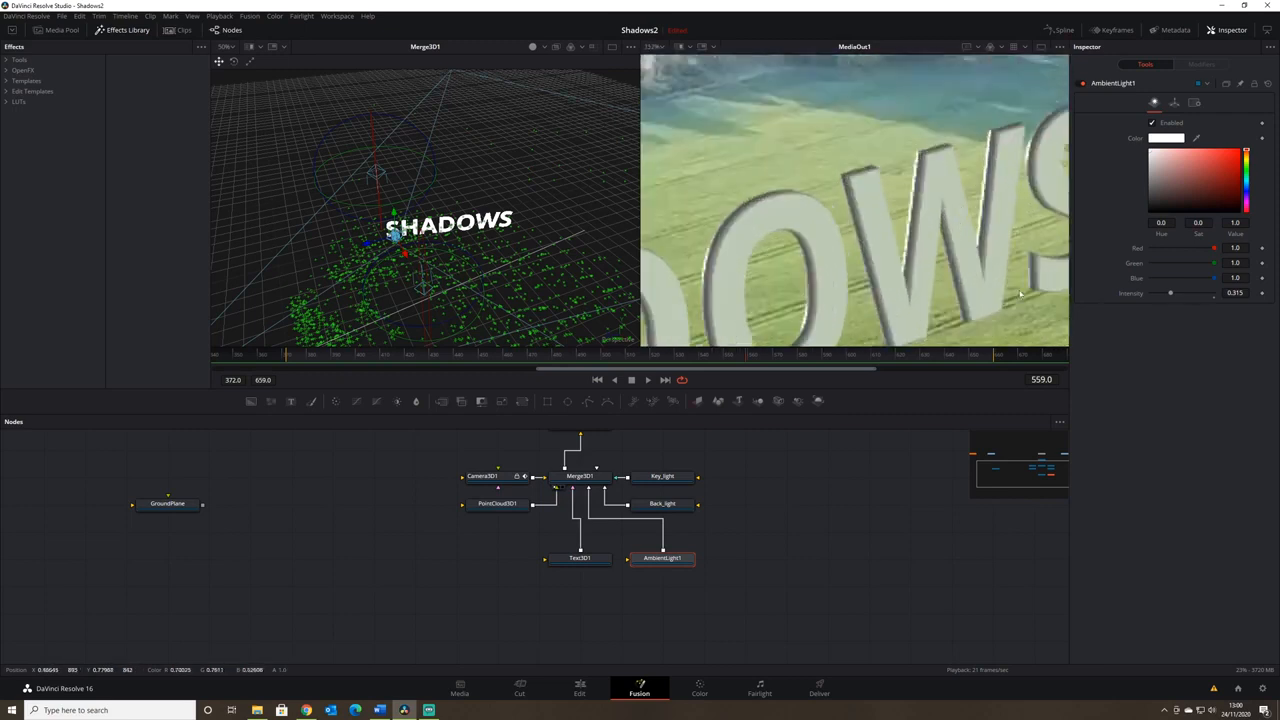
scroll(950, 200, up, 1)
key(ctrl+f)
scroll(900, 300, up, 2)
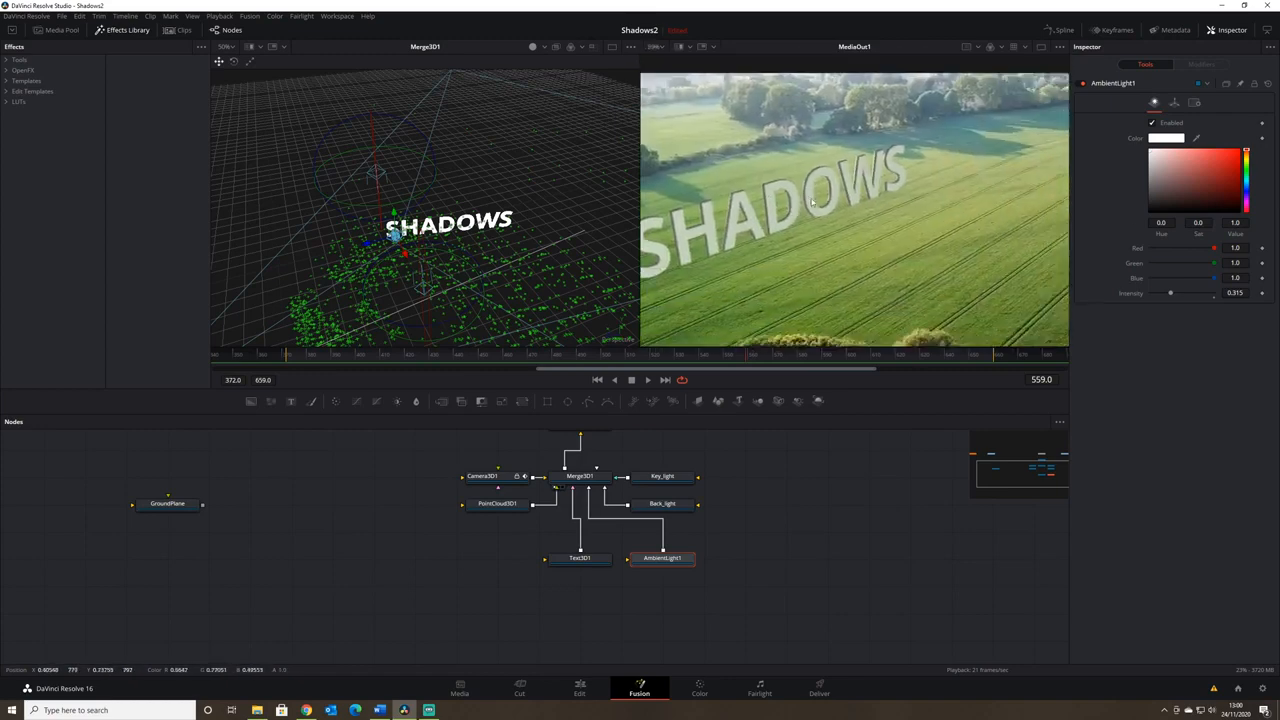
scroll(798, 258, left, 2)
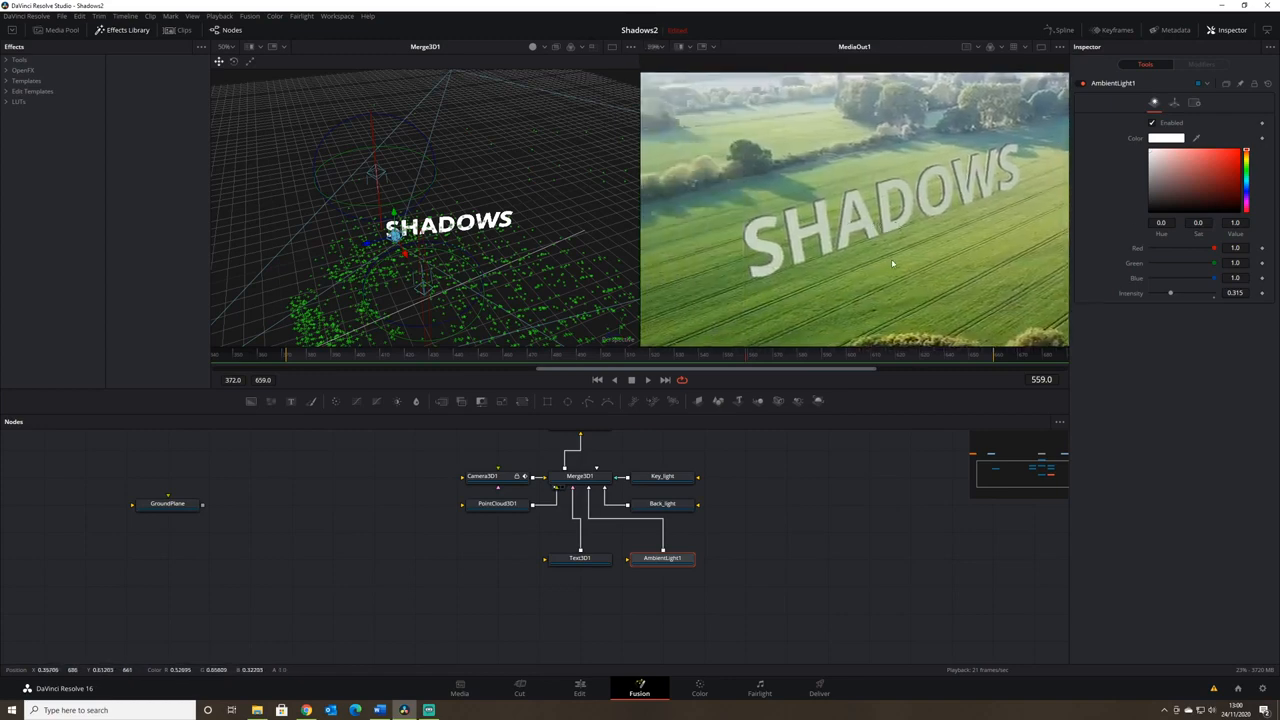
scroll(893, 263, down, 3)
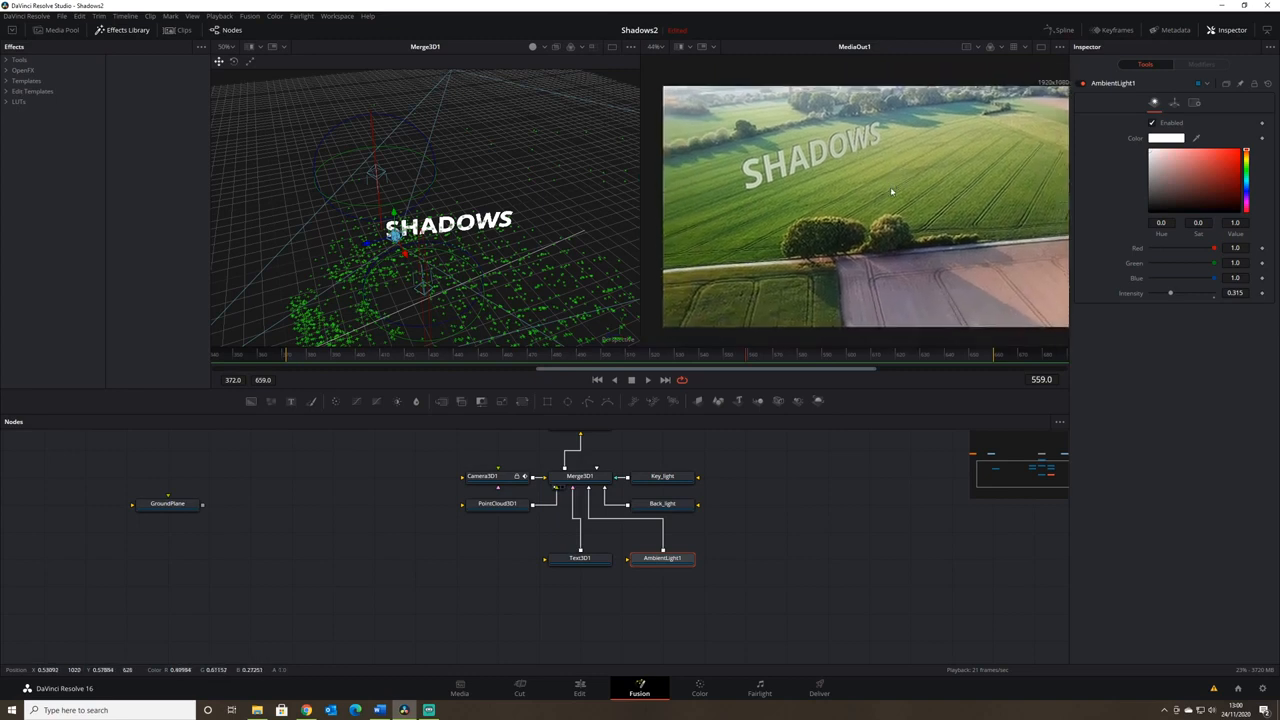
scroll(892, 190, up, 2)
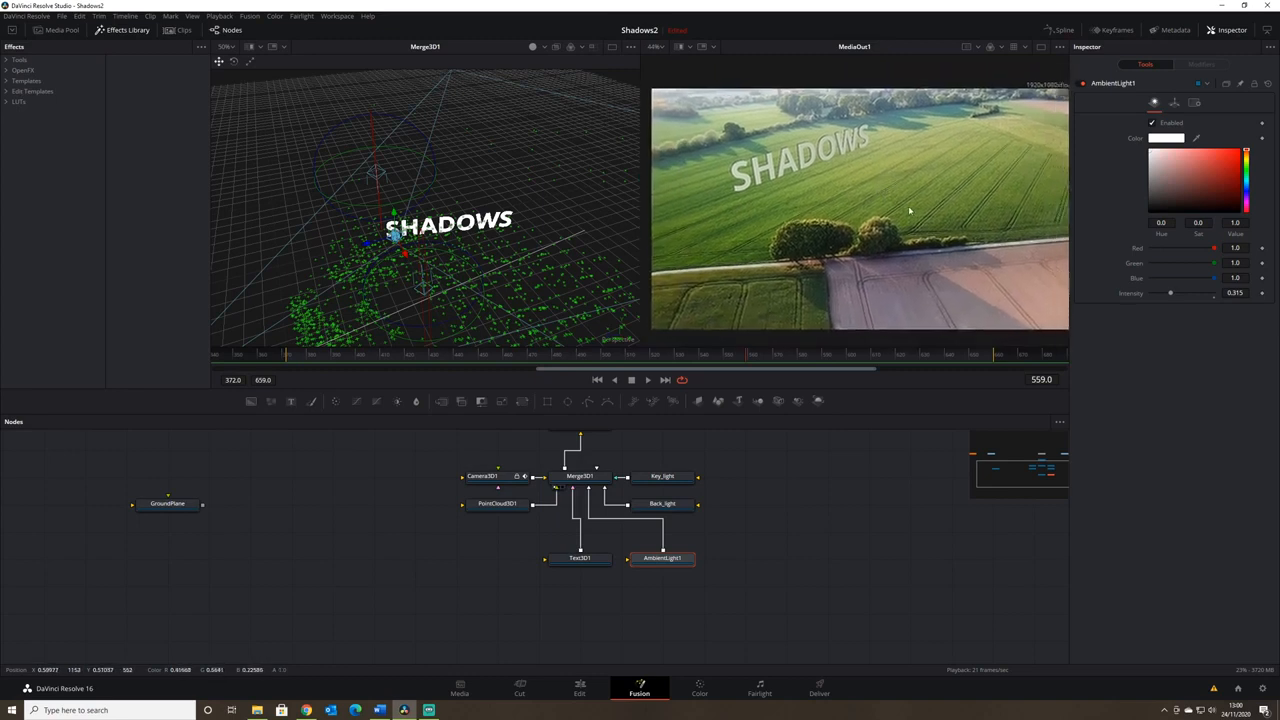
Rename the merge node that composites the text over the footage as Text_merge
drag(742, 450, 817, 517)
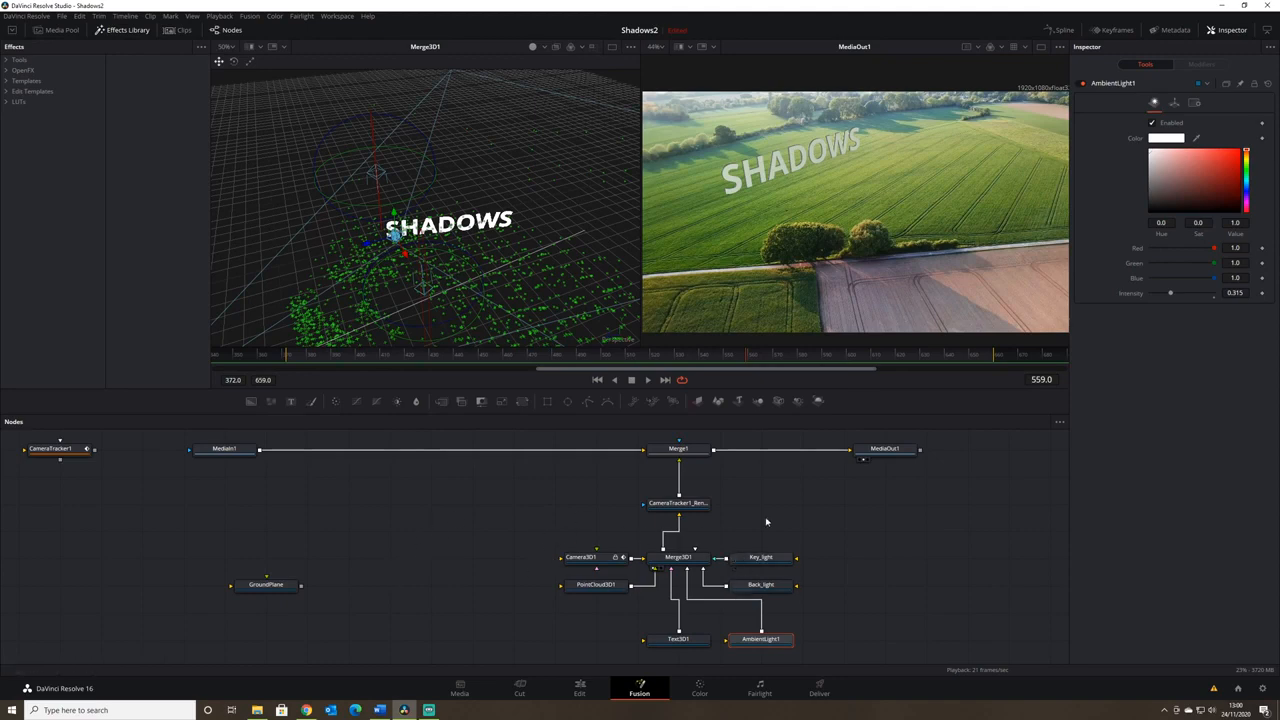
click(688, 448)
key(F2)
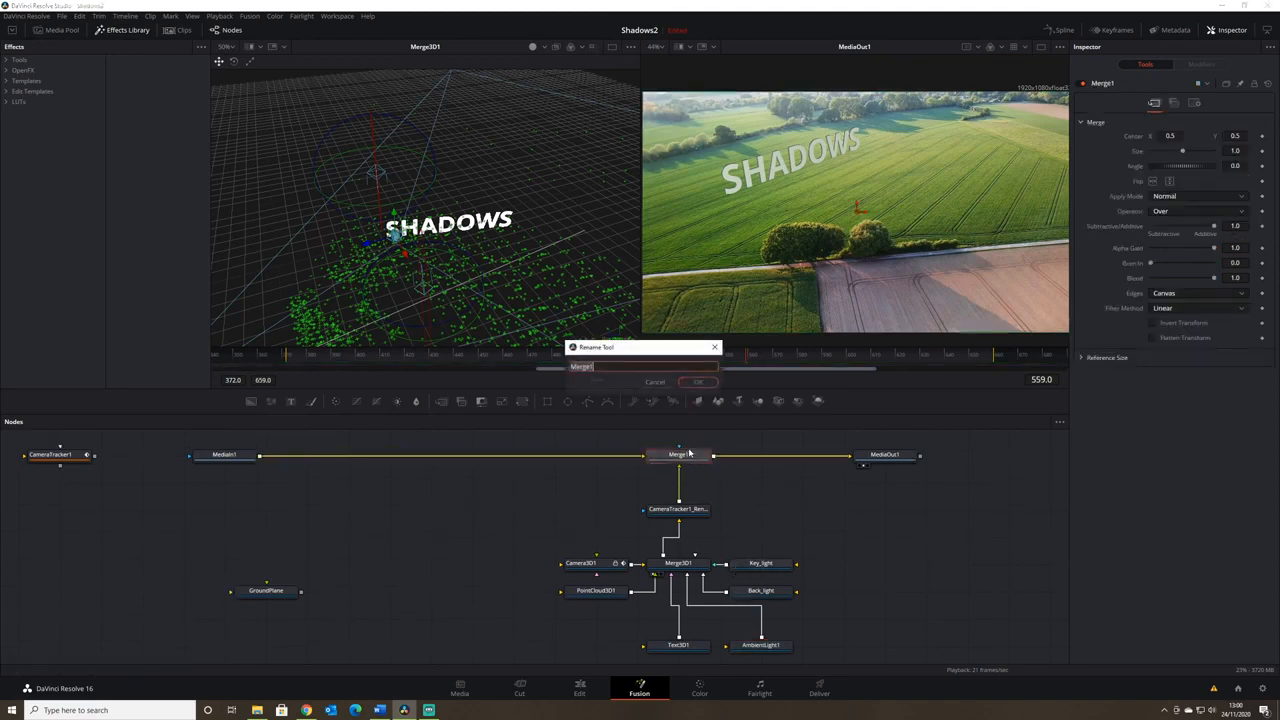
text(Text_m)
click(707, 384)
Duplicate Merge3D1 beside GroundPlane and connect GroundPlane into the copy
drag(828, 596, 879, 588)
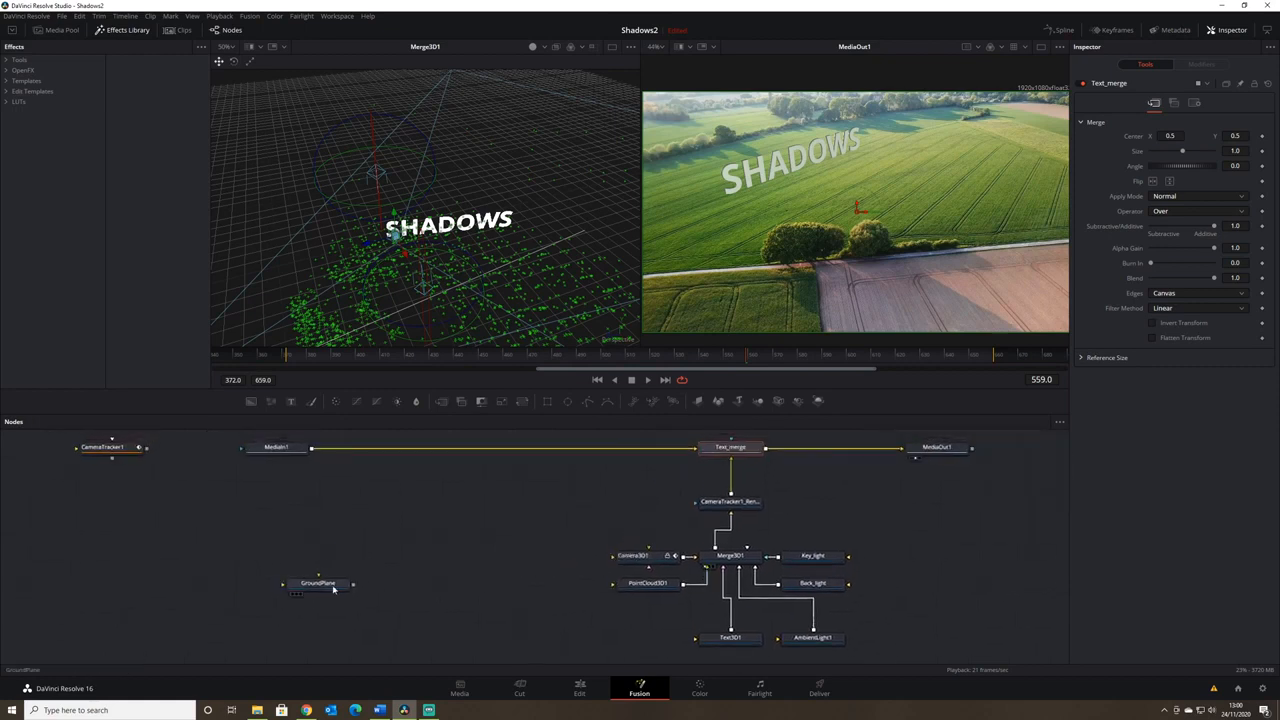
click(280, 583)
click(739, 566)
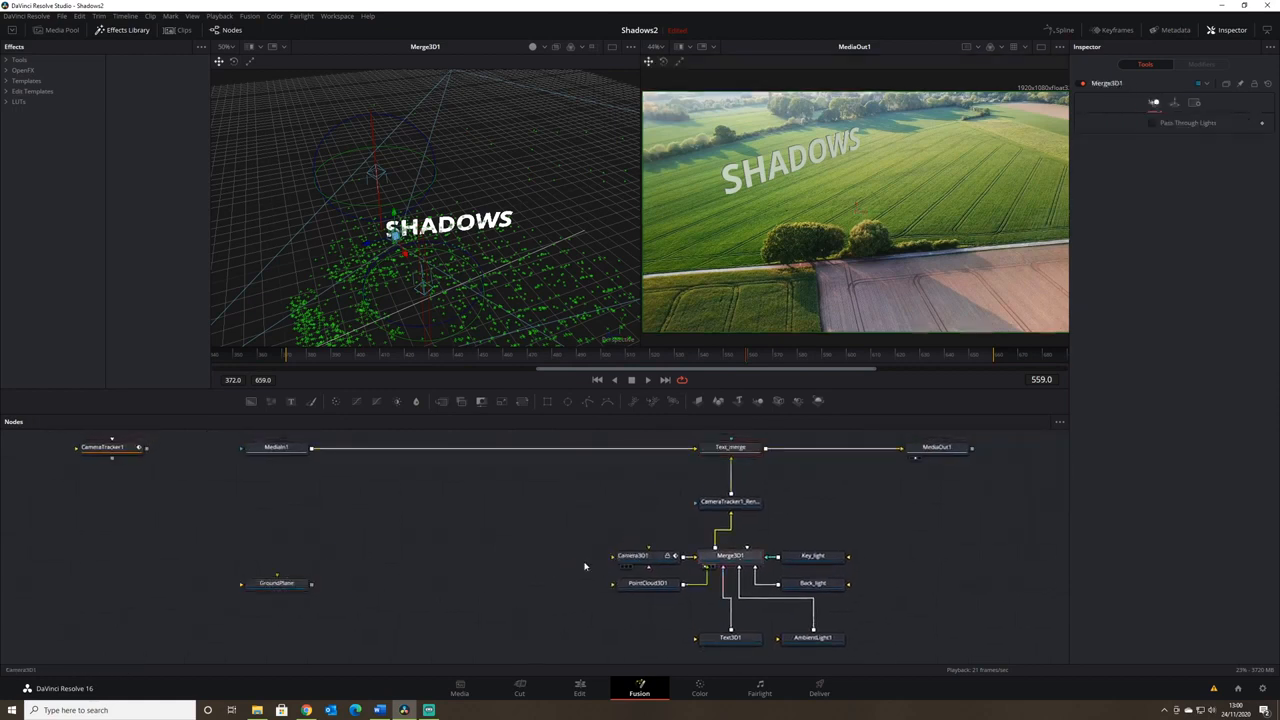
key(ctrl+v)
drag(442, 556, 483, 556)
drag(280, 583, 483, 557)
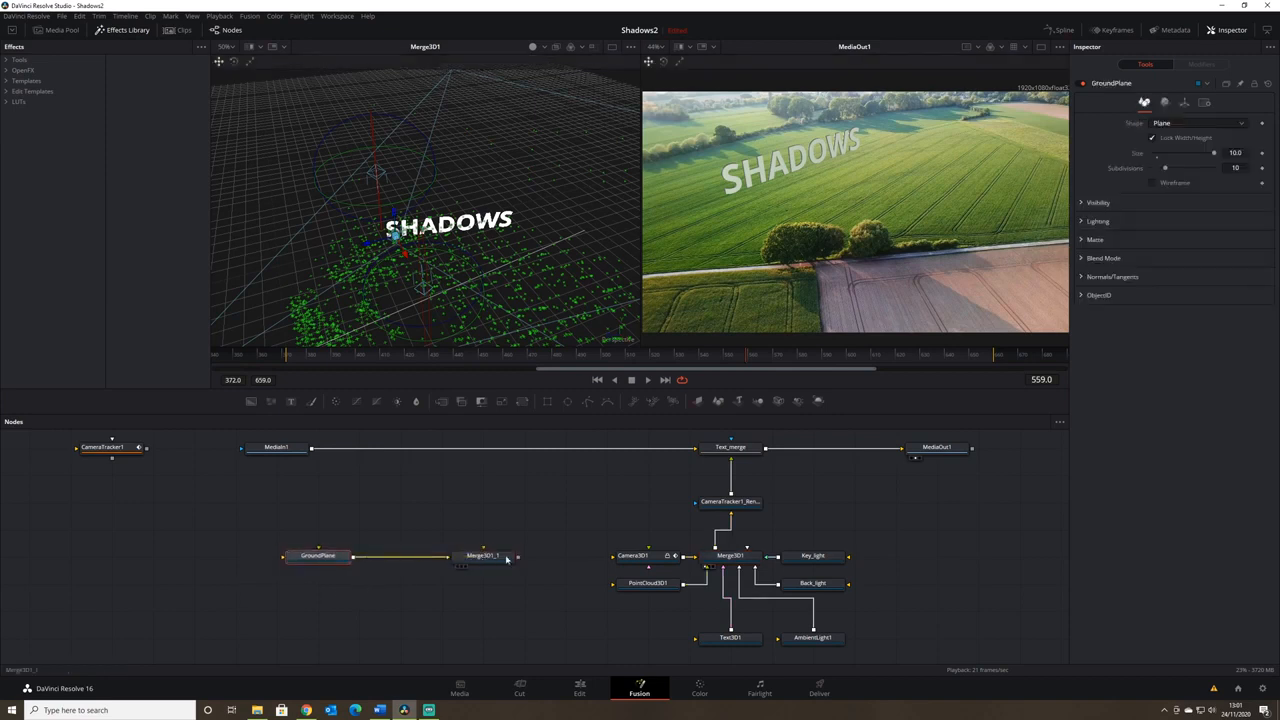
Paste a copy of Camera3D1 below GroundPlane and connect it to Merge3D1_1
click(500, 558)
scroll(570, 565, down, 2)
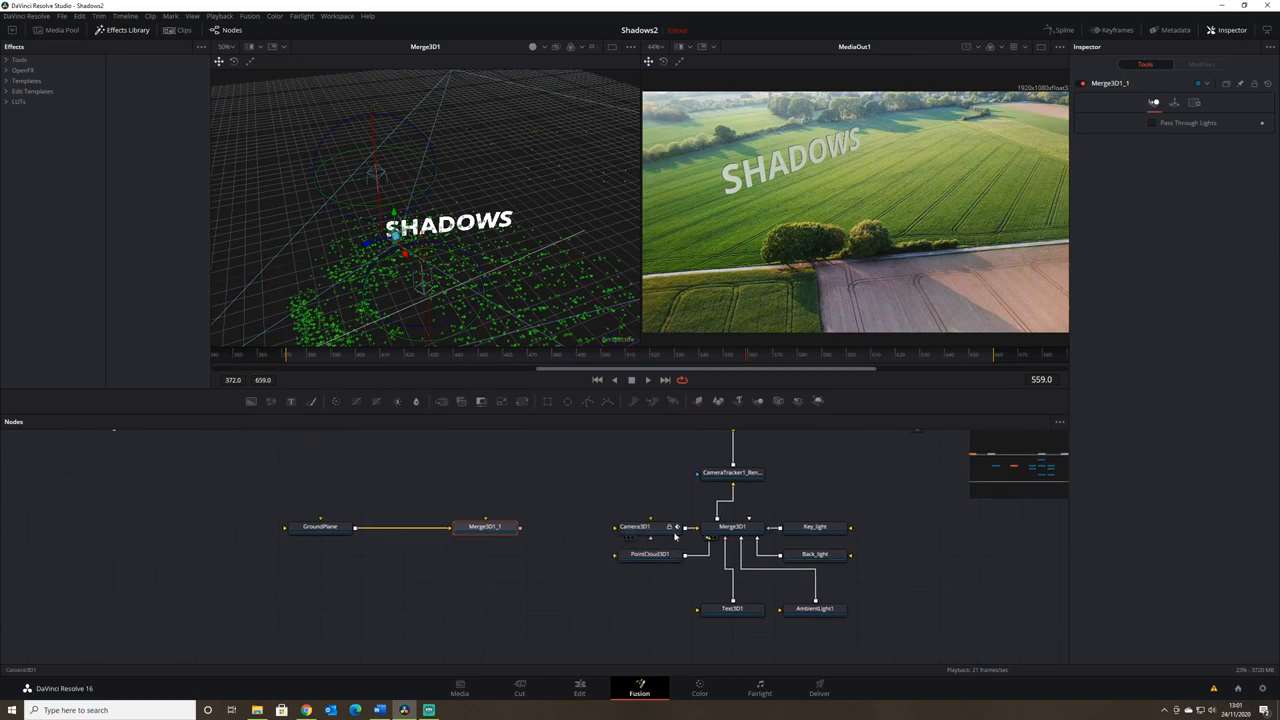
click(648, 527)
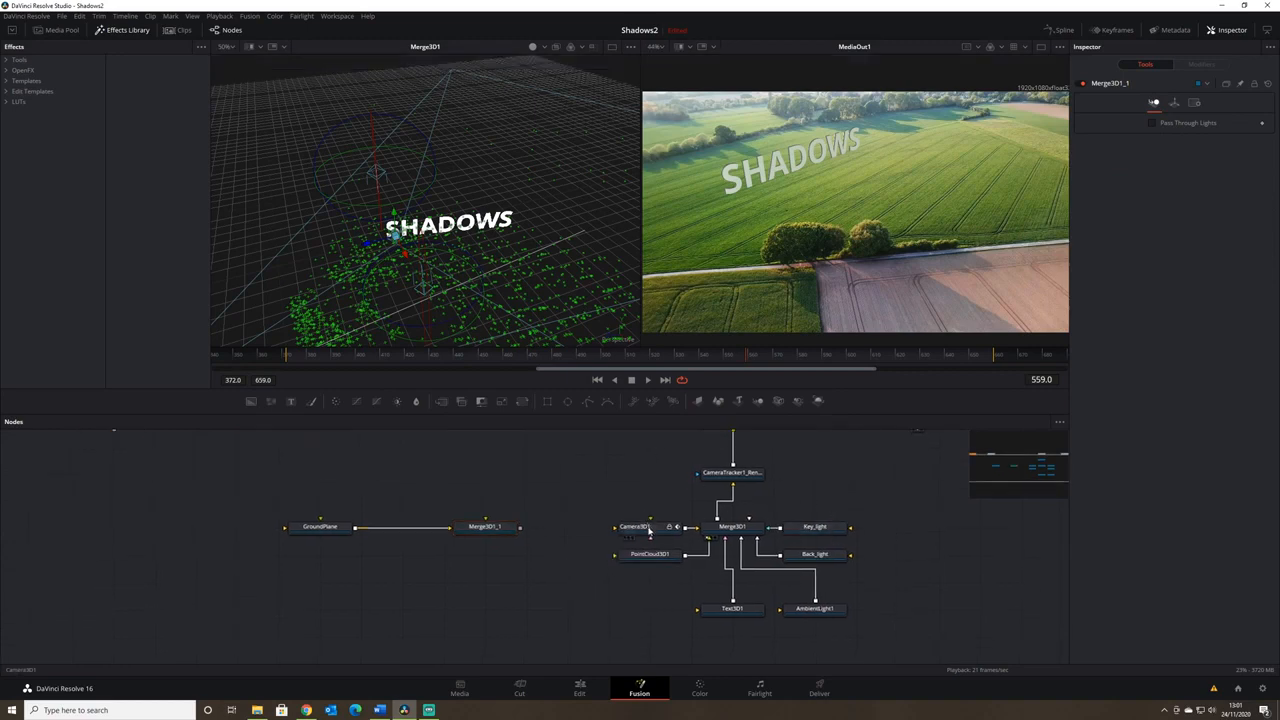
key(ctrl+v)
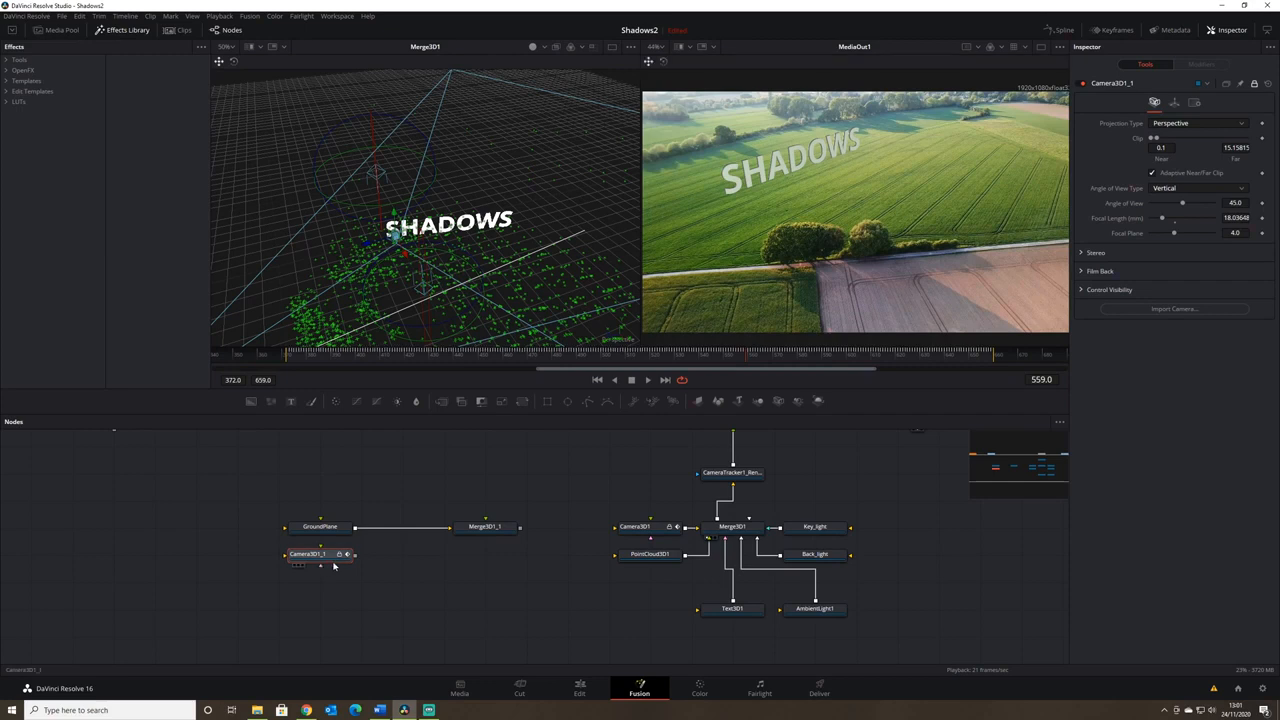
drag(353, 554, 500, 534)
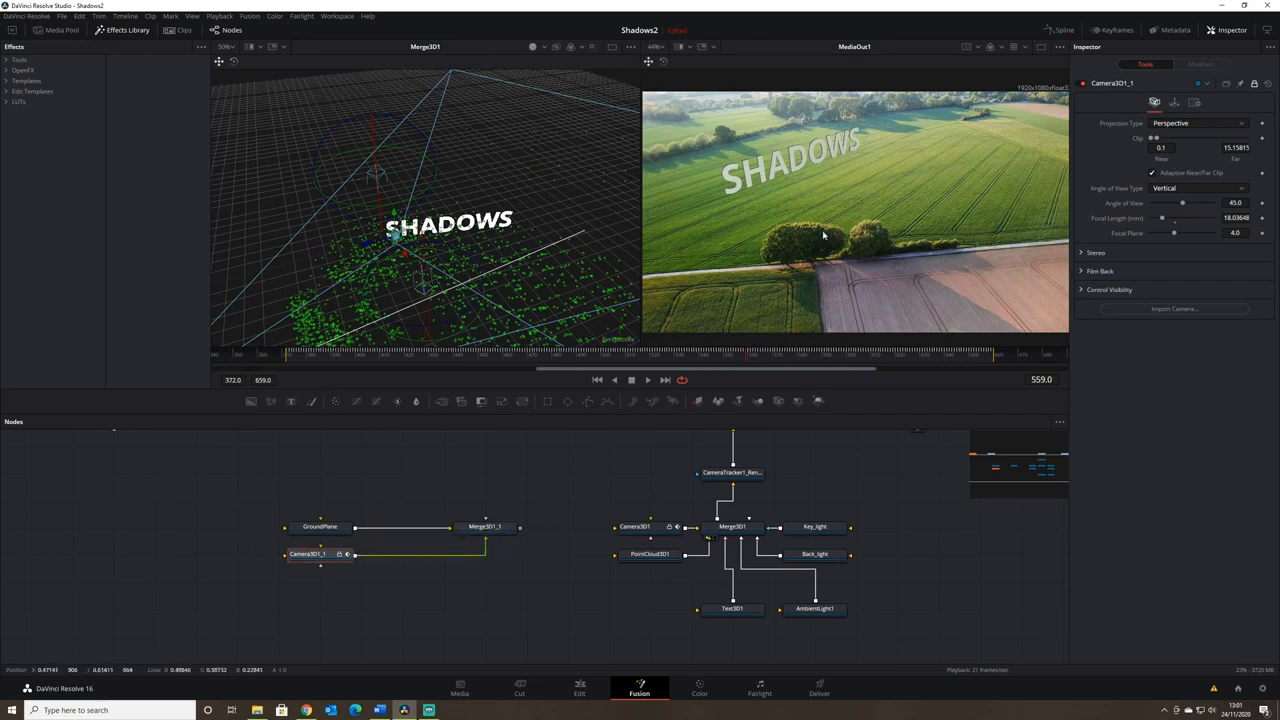
Paste an instance of Text3D1 below Merge3D1_1 in the node graph
drag(574, 534, 620, 554)
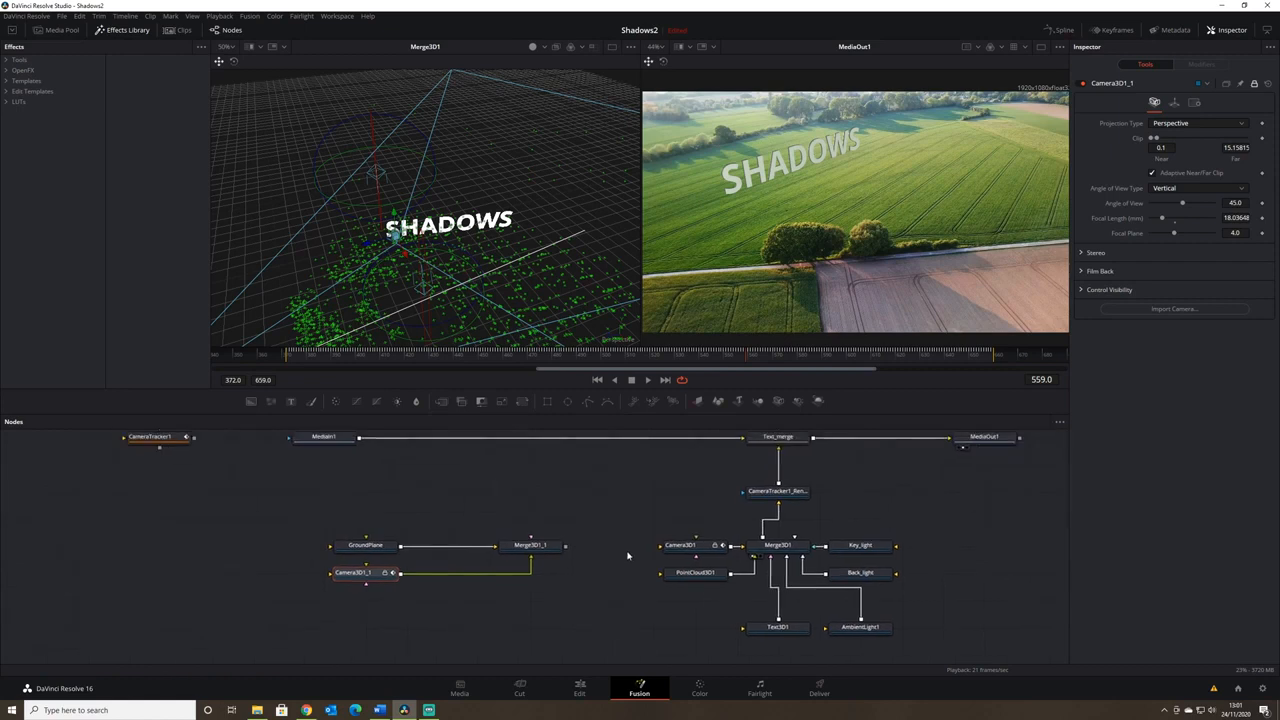
click(784, 630)
drag(684, 597, 669, 549)
right_click(514, 586)
mouse_move(588, 497)
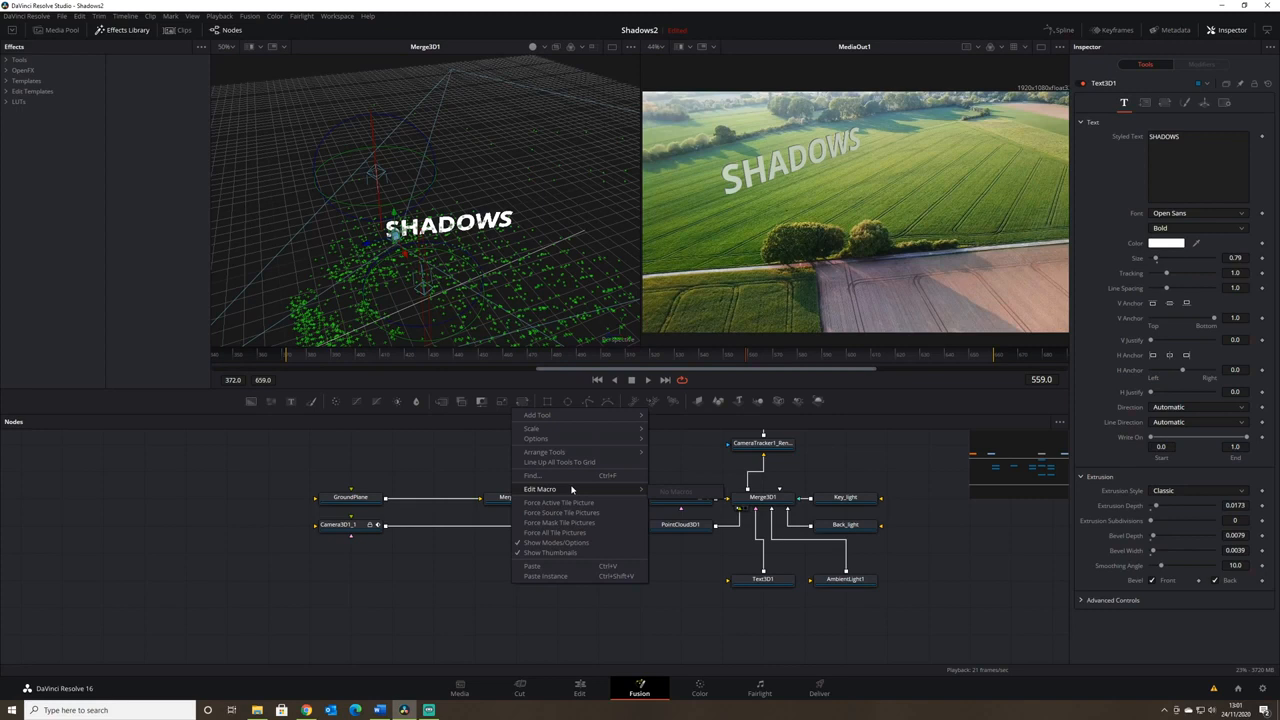
click(572, 579)
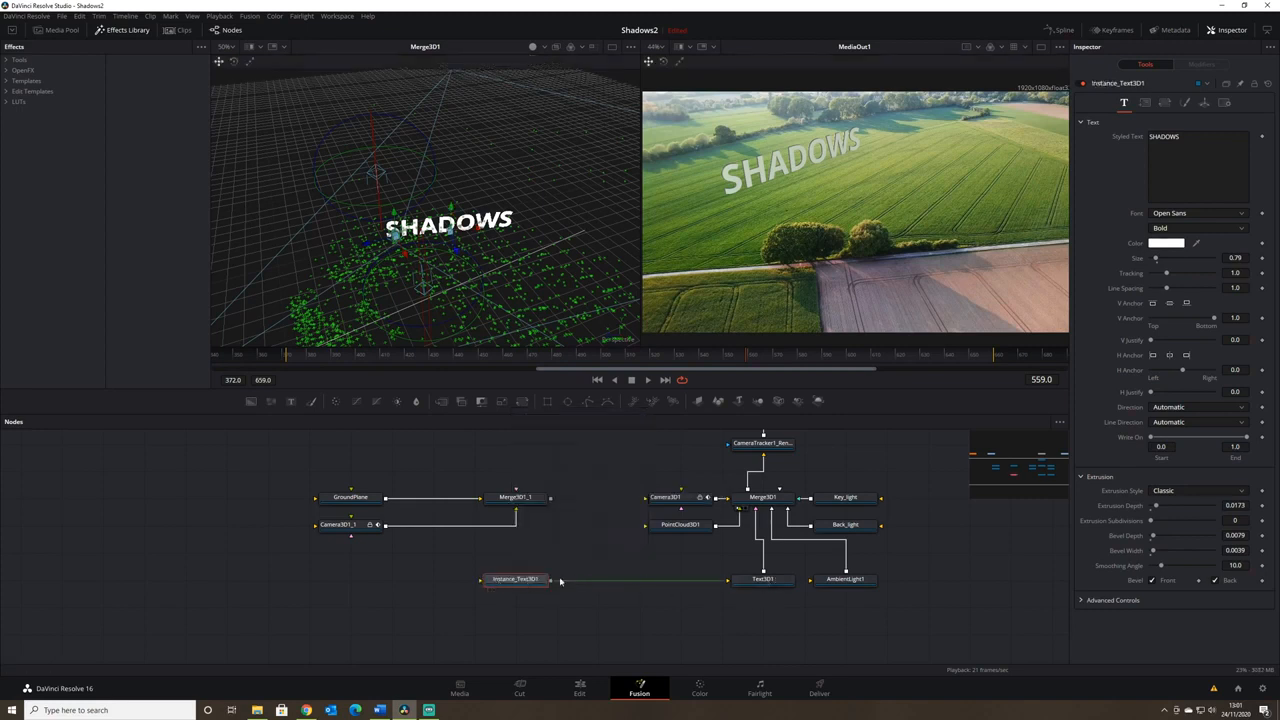
Connect the instanced Text3D1 node to Merge3D1_1
click(774, 584)
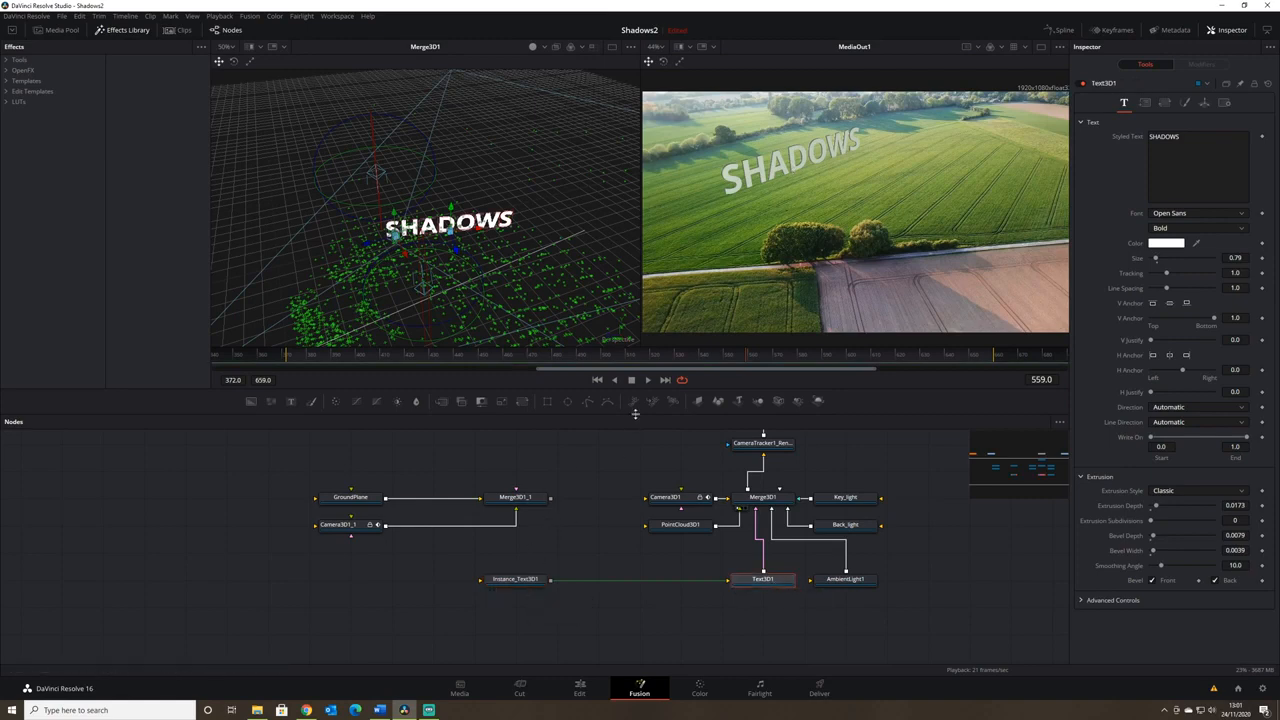
drag(590, 542, 604, 561)
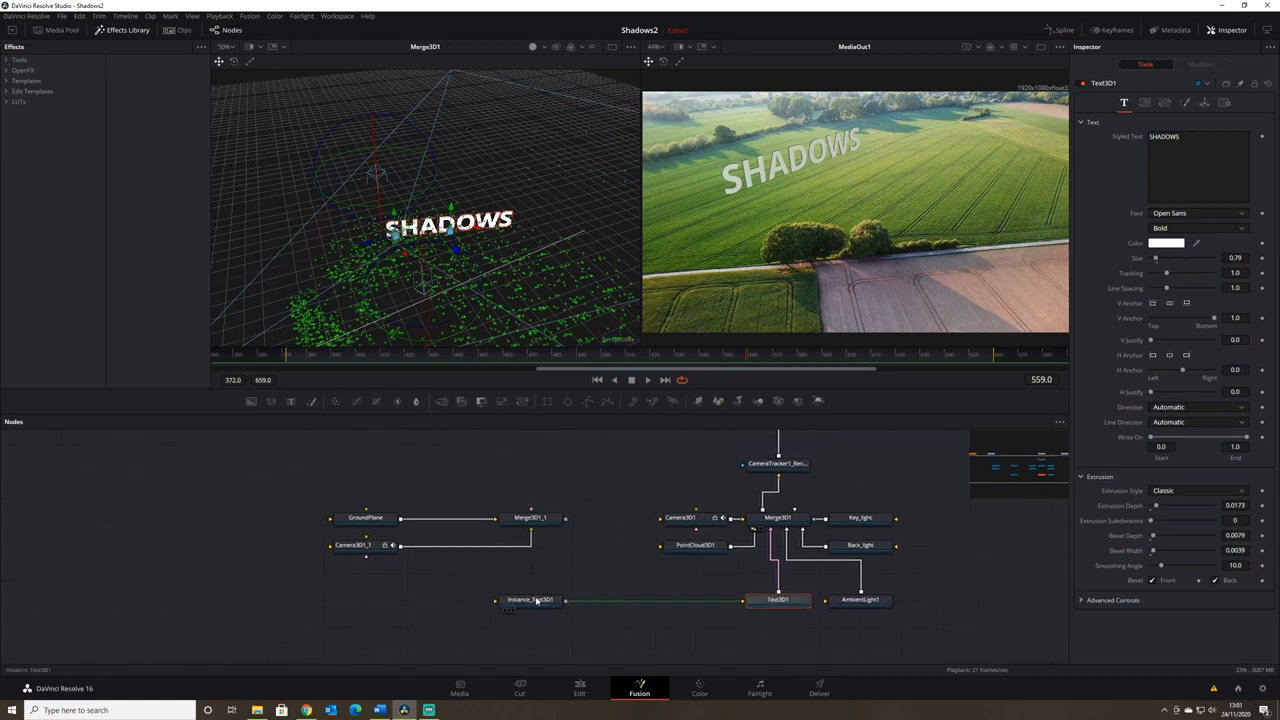
drag(580, 553, 597, 568)
drag(795, 607, 712, 634)
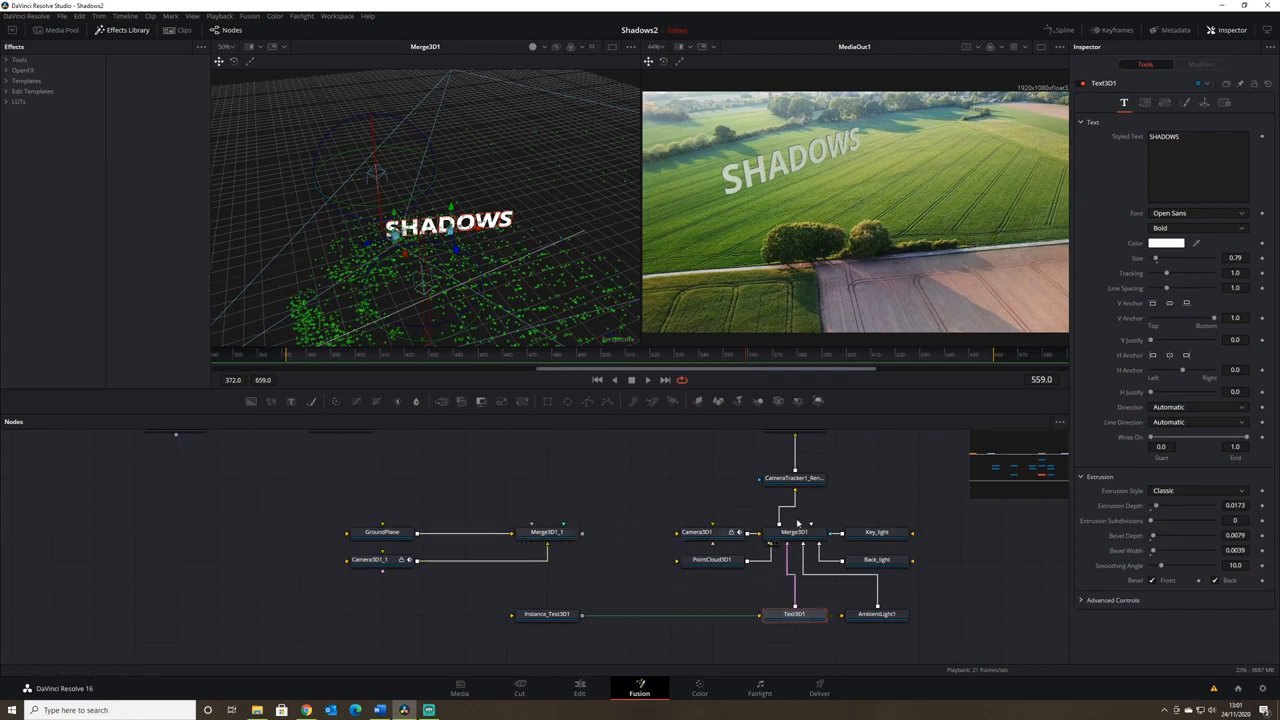
drag(714, 461, 777, 514)
drag(806, 626, 744, 537)
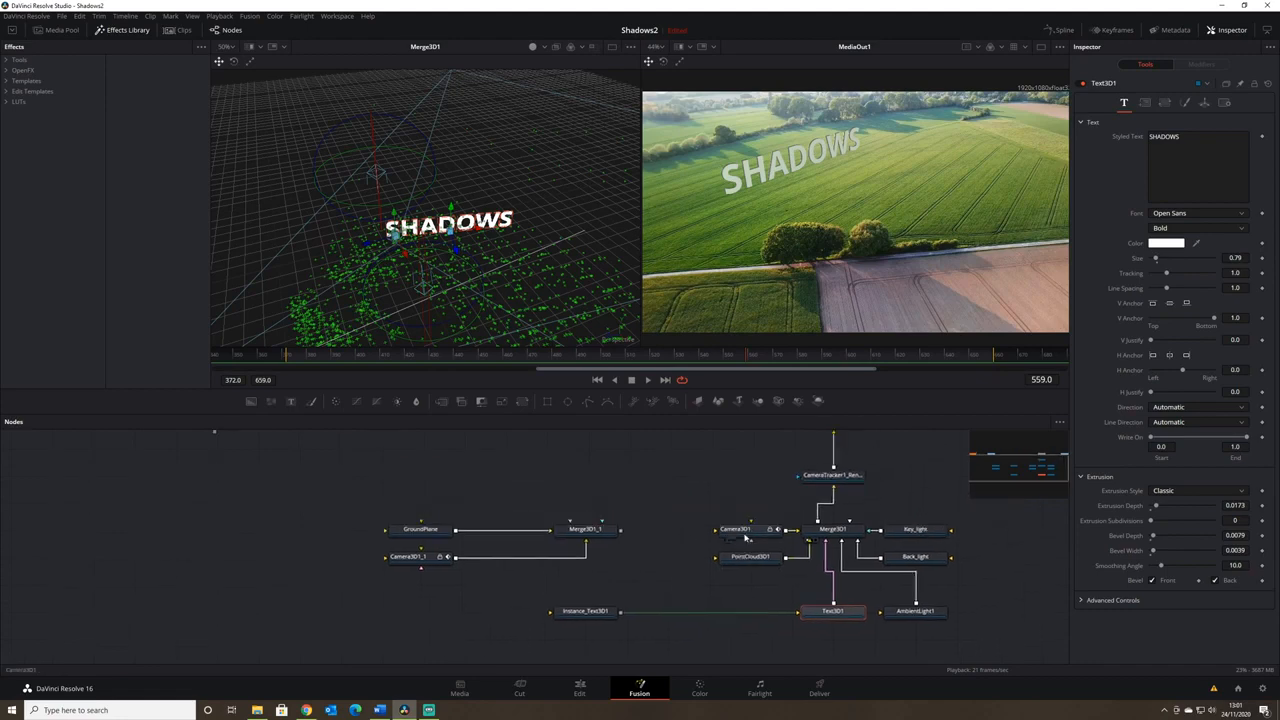
drag(768, 460, 781, 531)
drag(672, 584, 684, 530)
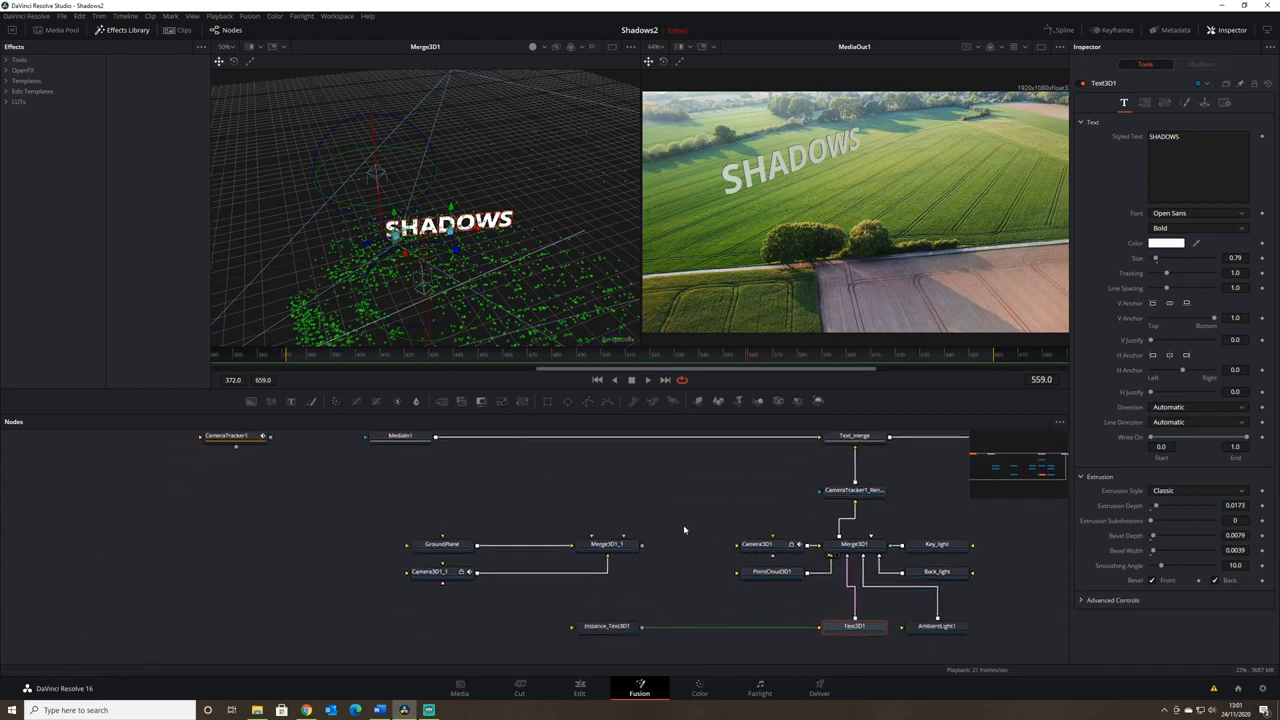
mouse_move(641, 626)
mouse_down()
mouse_move(638, 580)
mouse_move(613, 553)
mouse_move(635, 602)
mouse_up()
Add a Renderer3D after Merge3D1_1 and merge its output over the footage between MediaIn1 and Text_merge
click(605, 589)
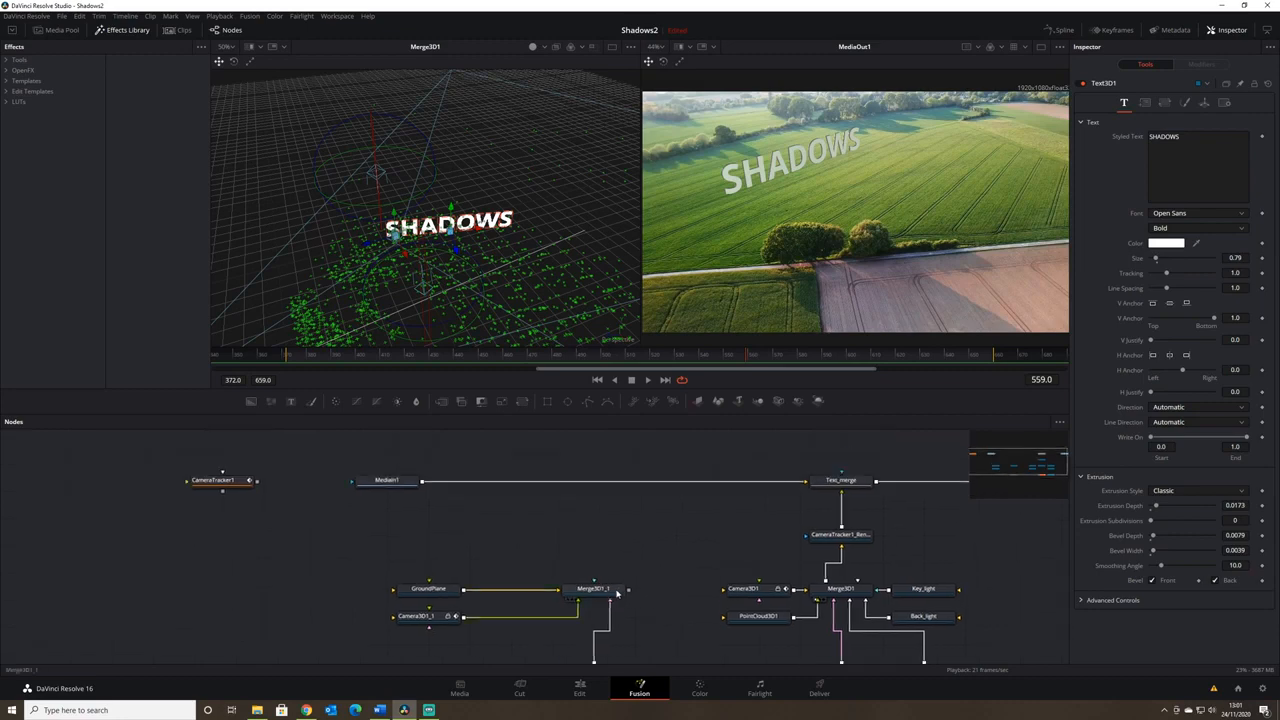
click(818, 400)
drag(652, 596, 423, 482)
drag(687, 537, 606, 484)
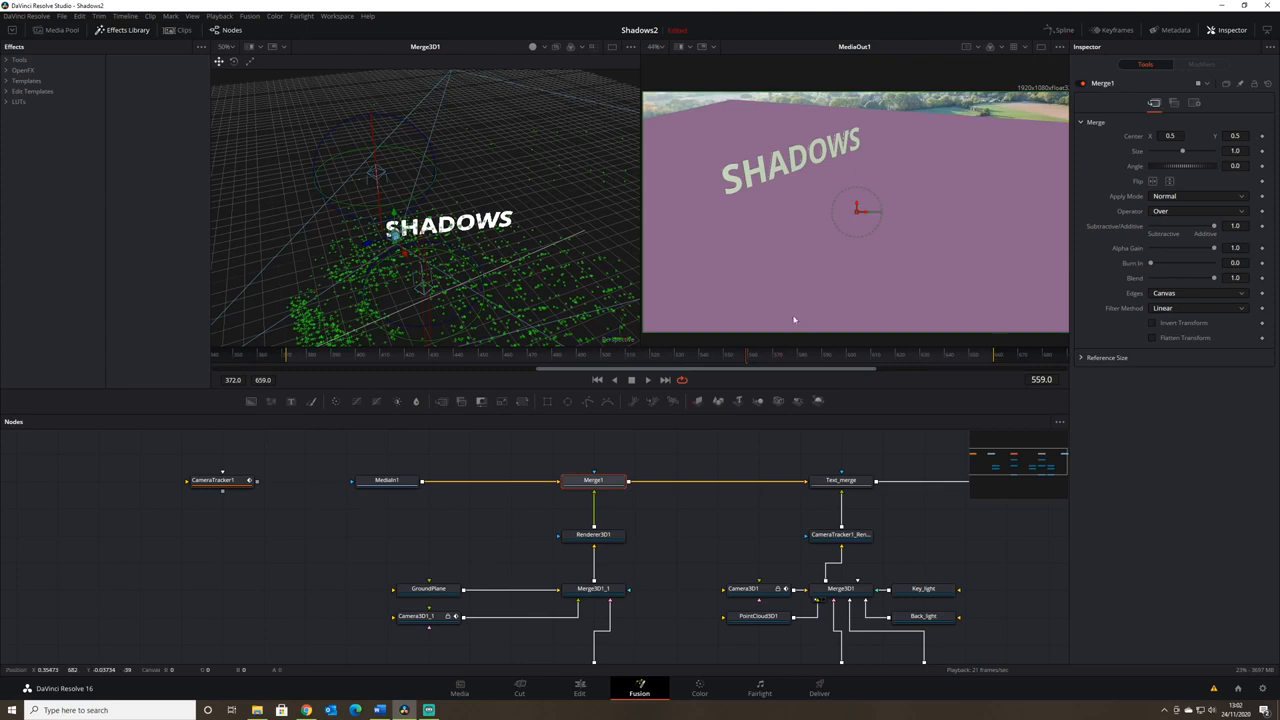
Set GroundPlane's diffuse color to pure white with saturation 0.0 and value 1.0
click(428, 588)
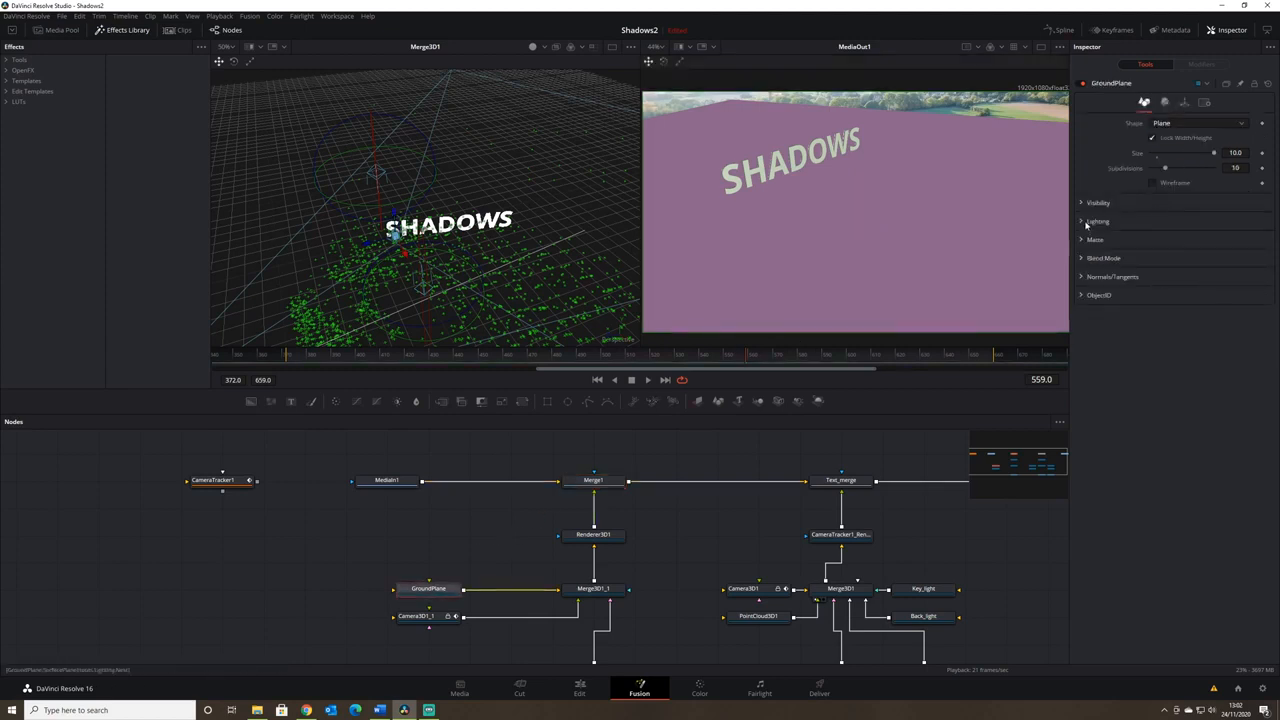
click(1164, 102)
drag(1170, 190, 1131, 137)
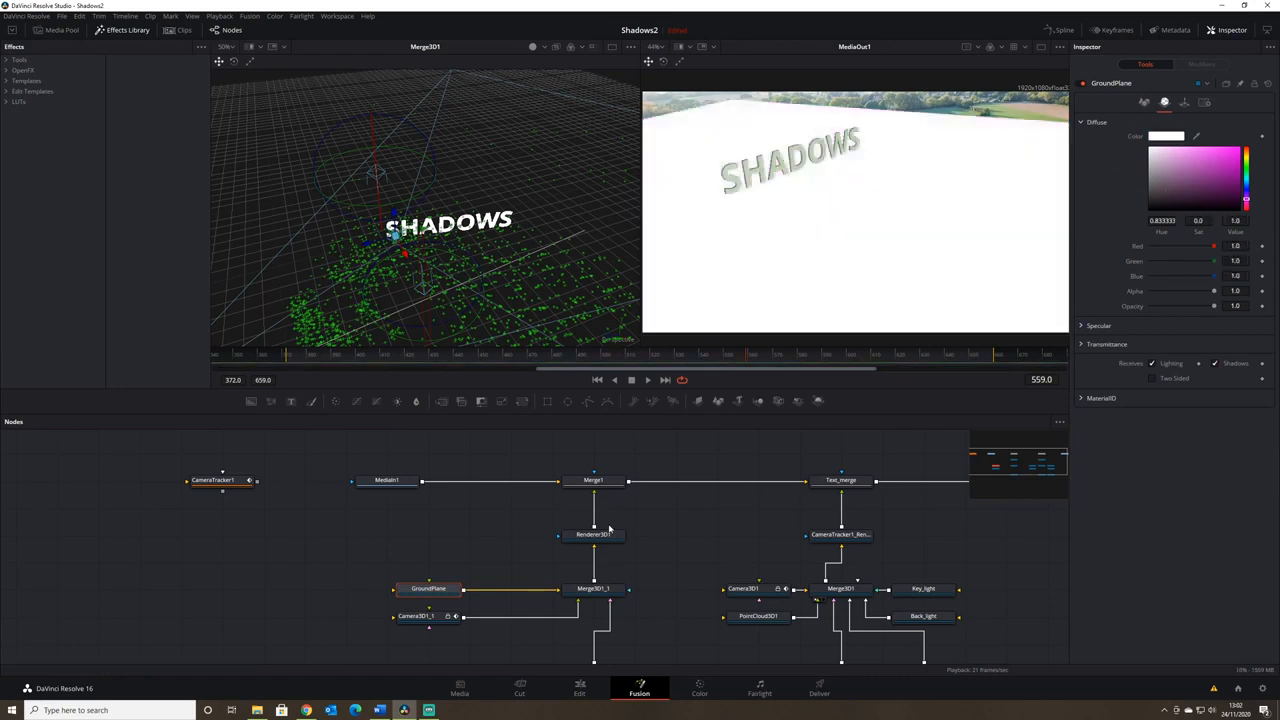
Set the apply mode of Merge1, which composites the ground plane render, to Multiply
click(608, 484)
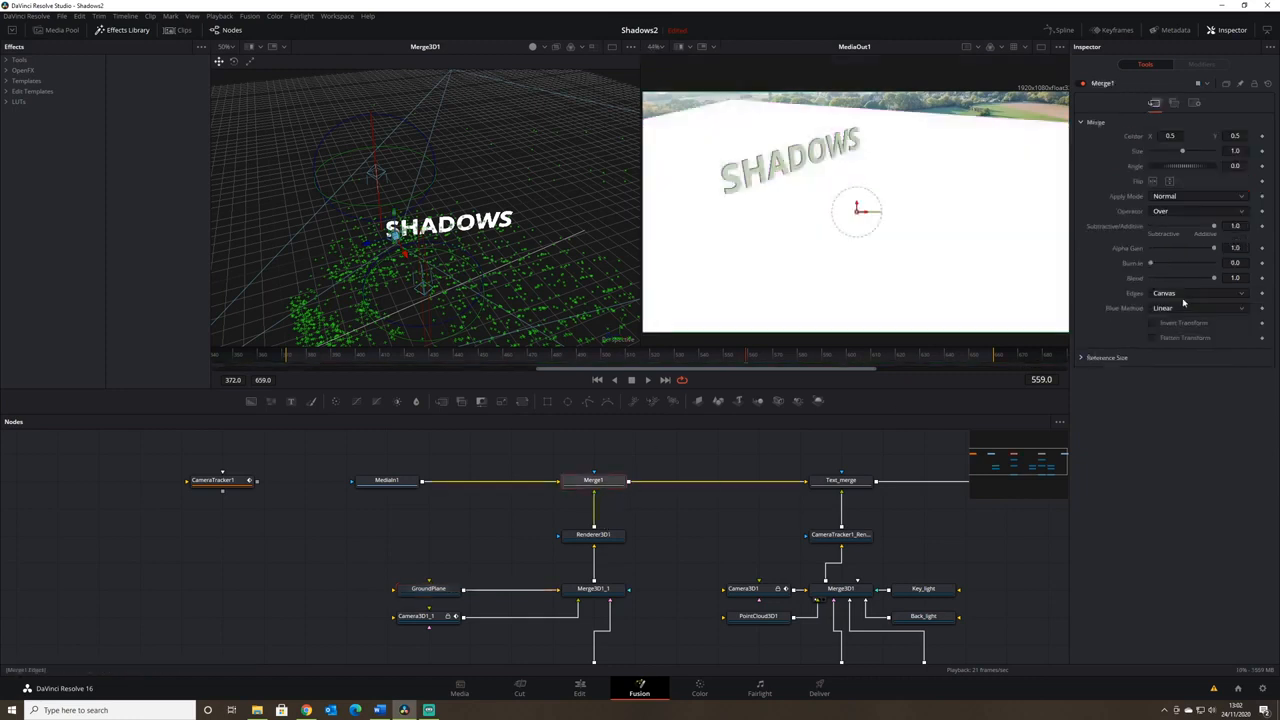
click(1199, 197)
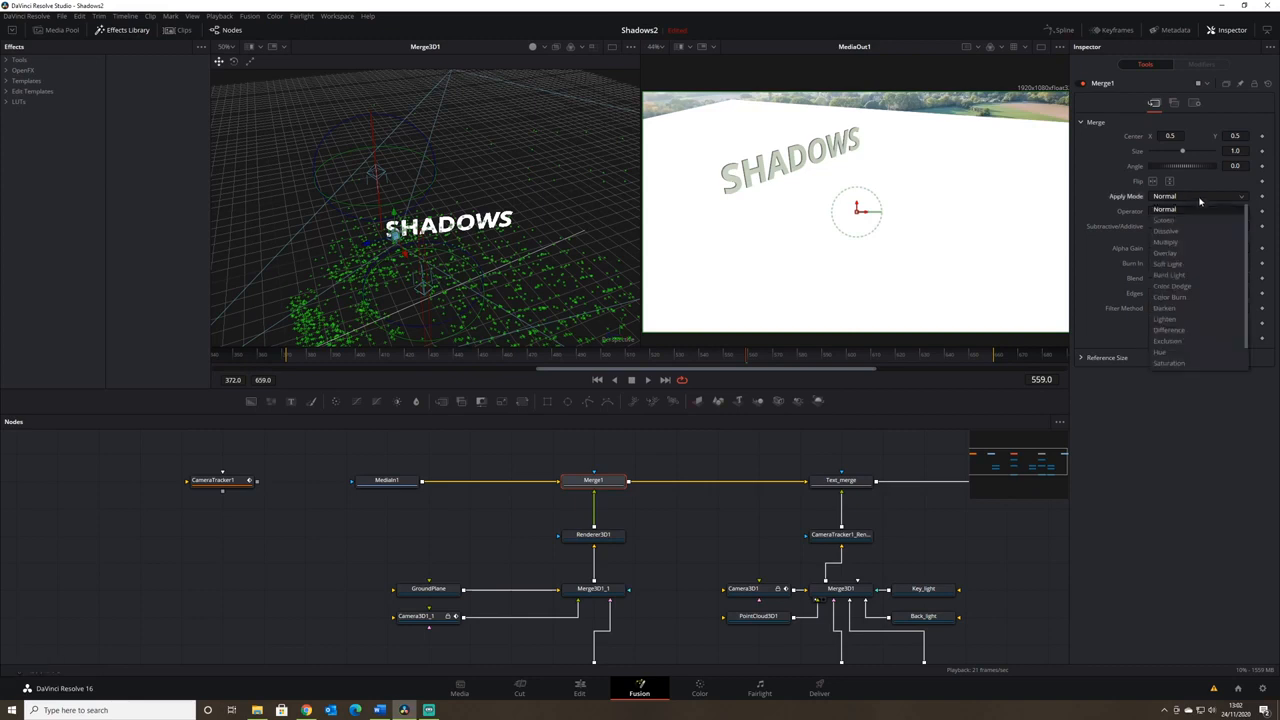
click(1195, 242)
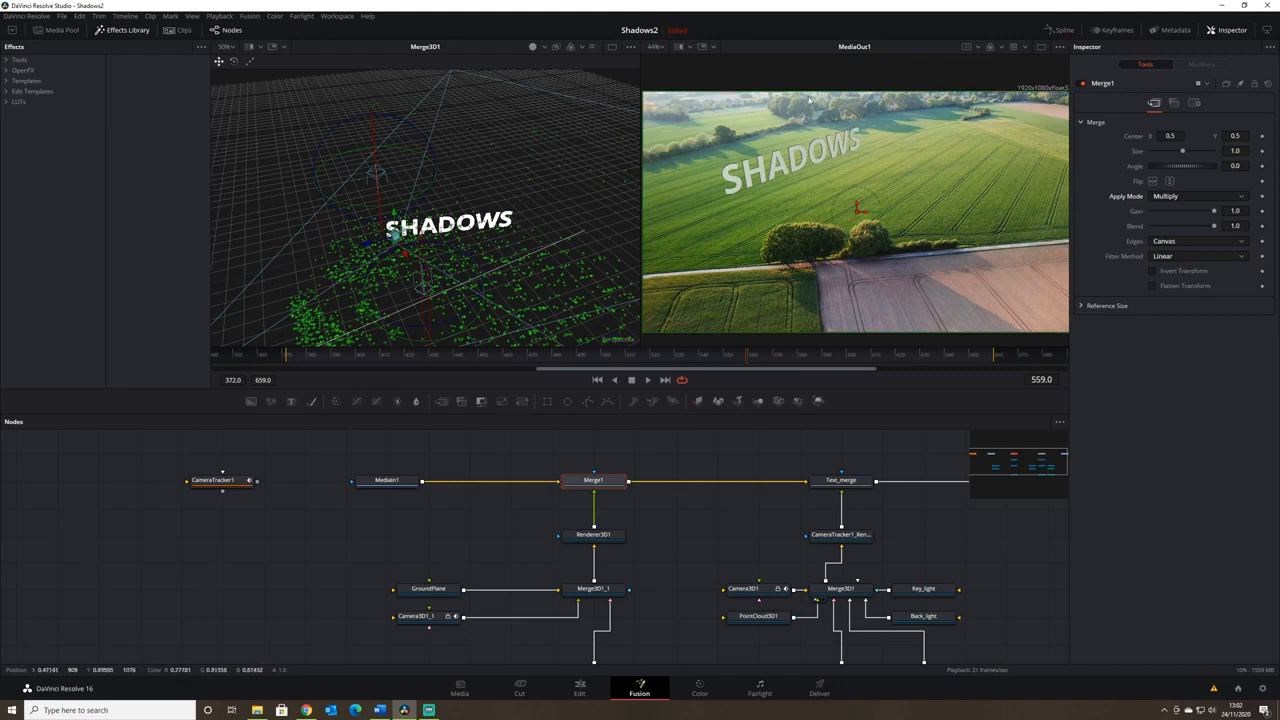
Rename Merge1 as Shadow_merge
drag(640, 480, 514, 507)
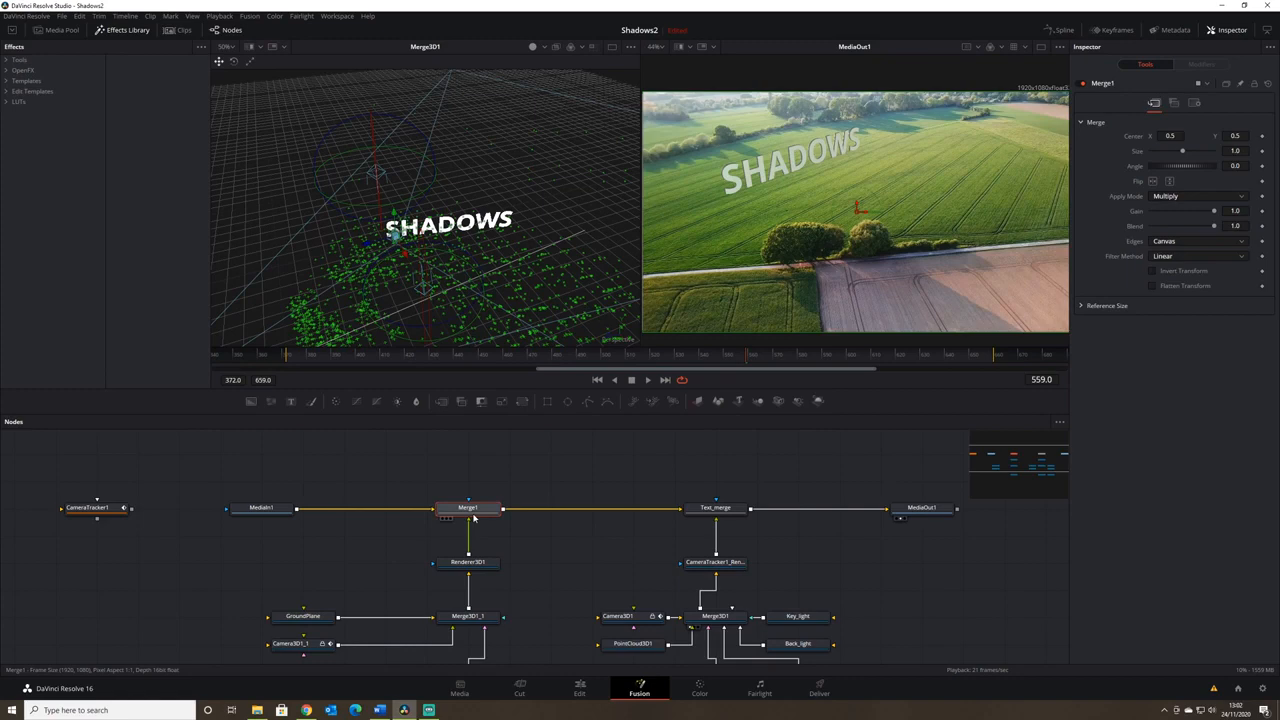
key(F2)
text(Shadow_merge)
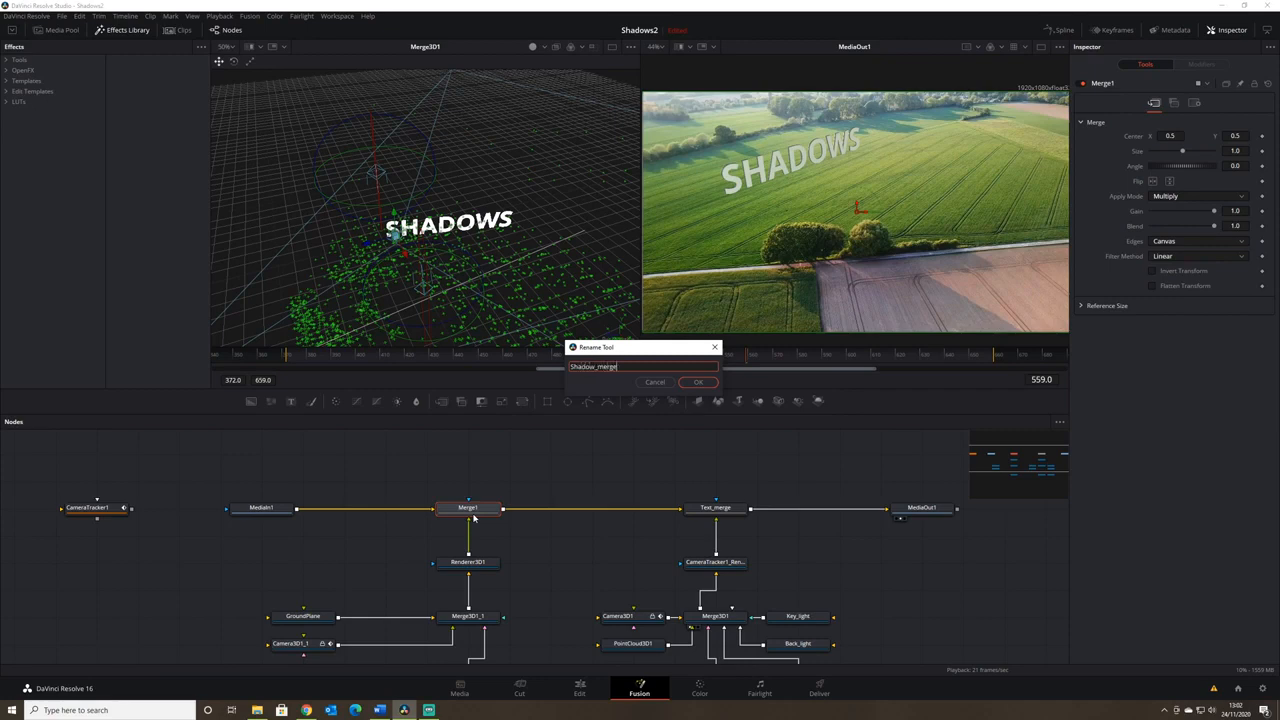
key(Return)
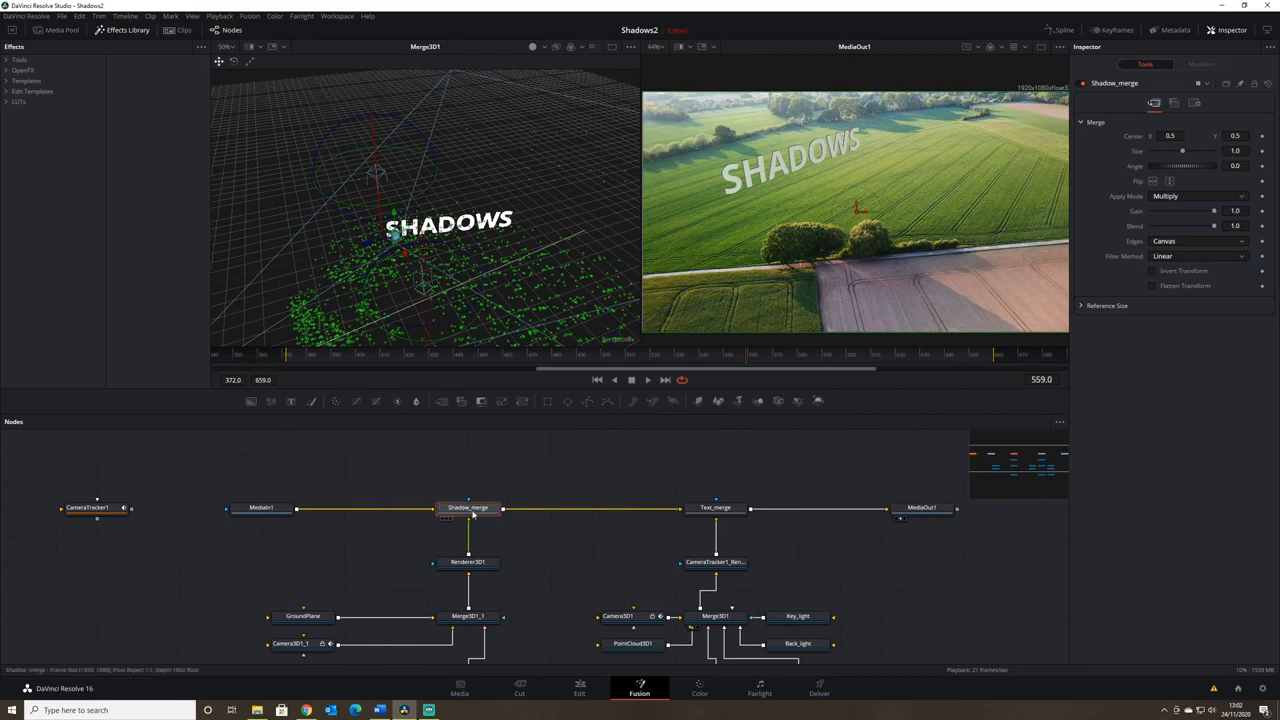
Display Merge3D1_1 in the 3D viewer in place of Merge3D1
click(722, 513)
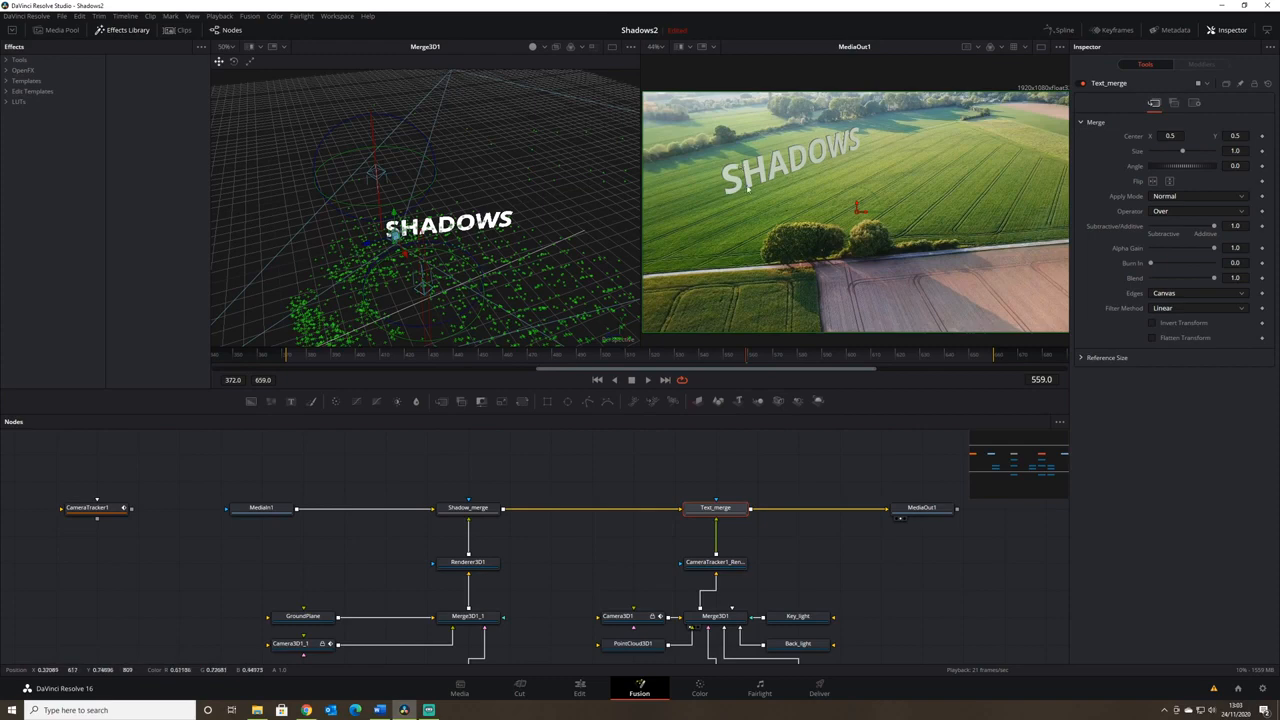
scroll(586, 500, down, 3)
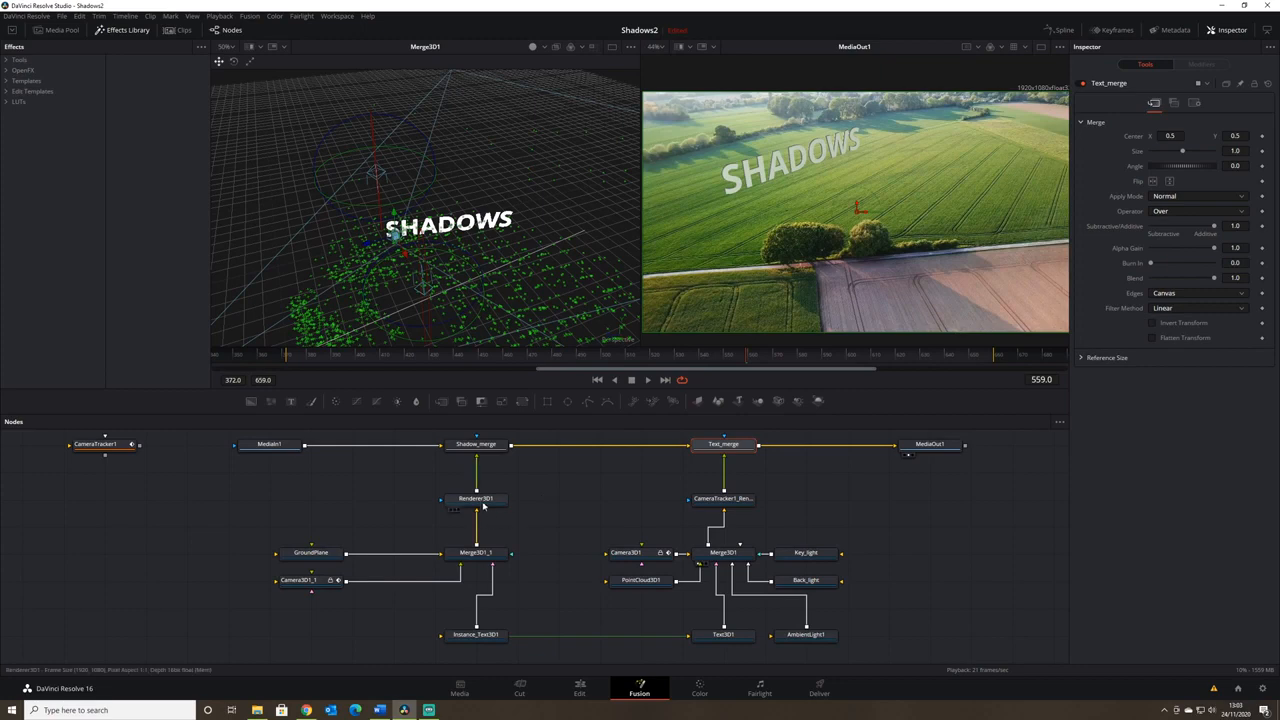
drag(488, 556, 478, 310)
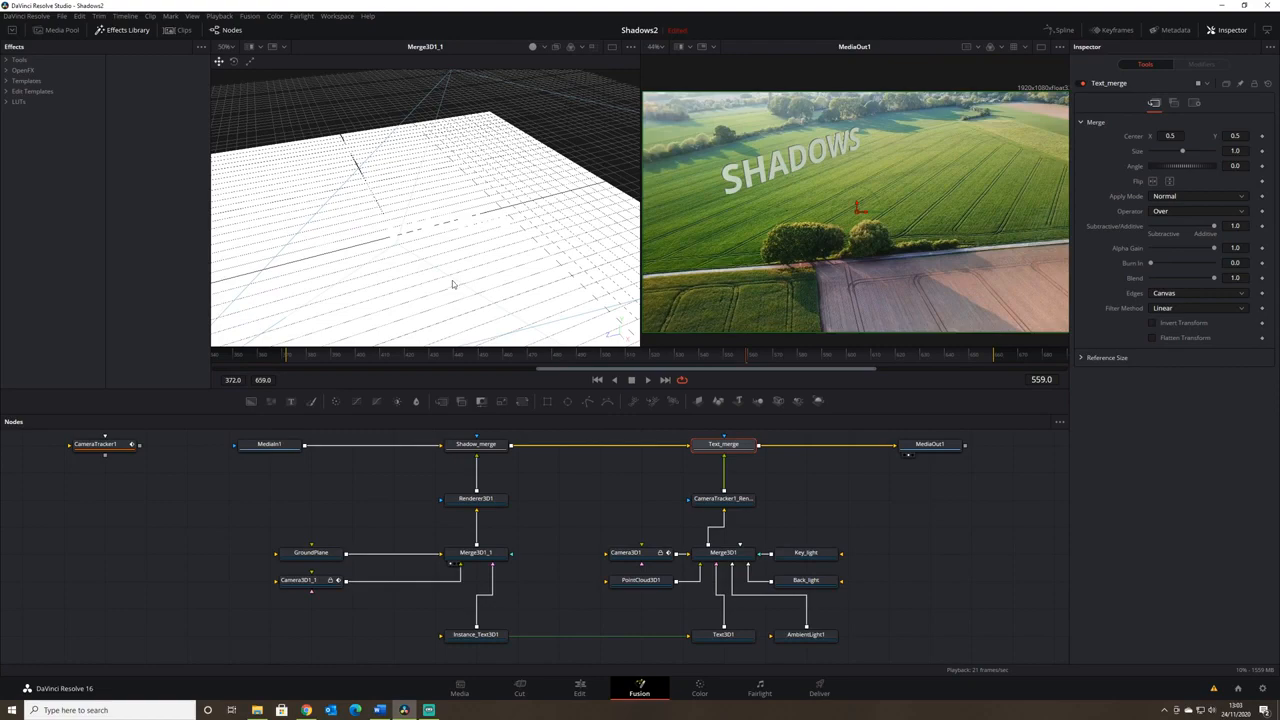
Add a spot light to Merge3D1_1 and place its node below Camera3D1_1
mouse_move(472, 240)
mouse_down()
mouse_move(495, 204)
mouse_move(474, 197)
mouse_move(463, 231)
mouse_move(491, 183)
mouse_move(383, 214)
mouse_move(489, 233)
mouse_up()
scroll(389, 213, up, 1)
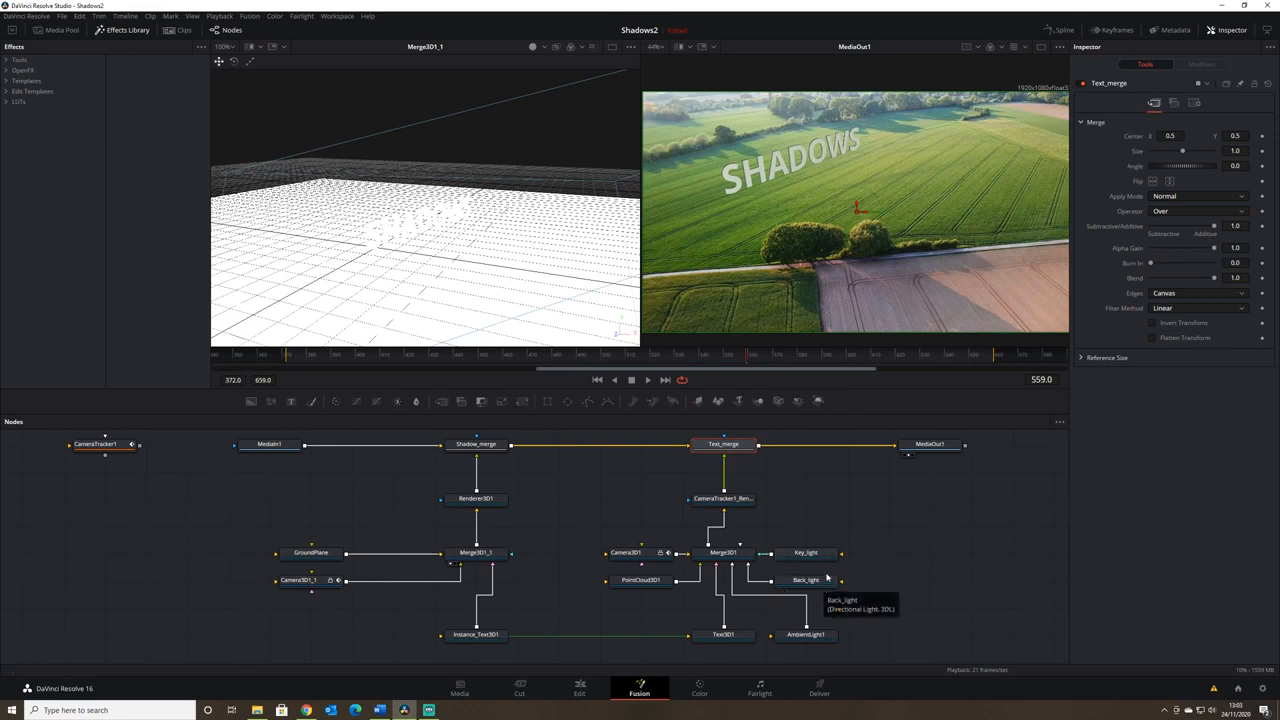
click(481, 557)
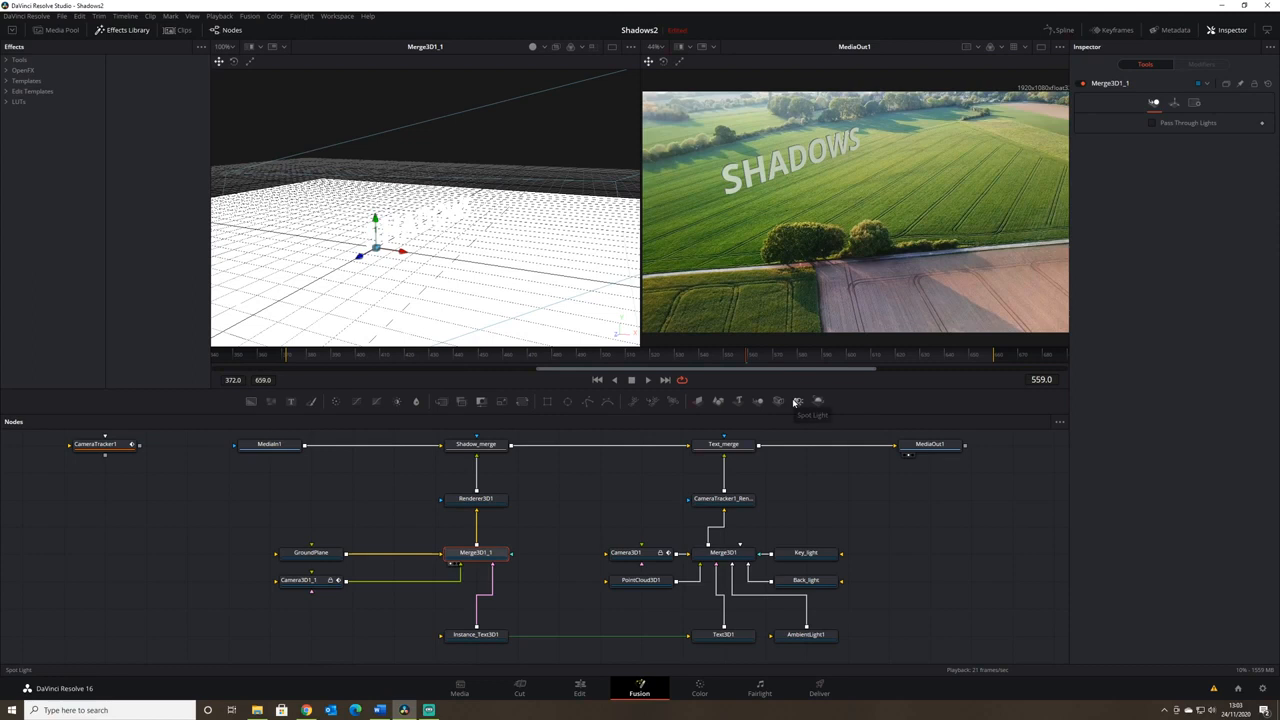
click(797, 401)
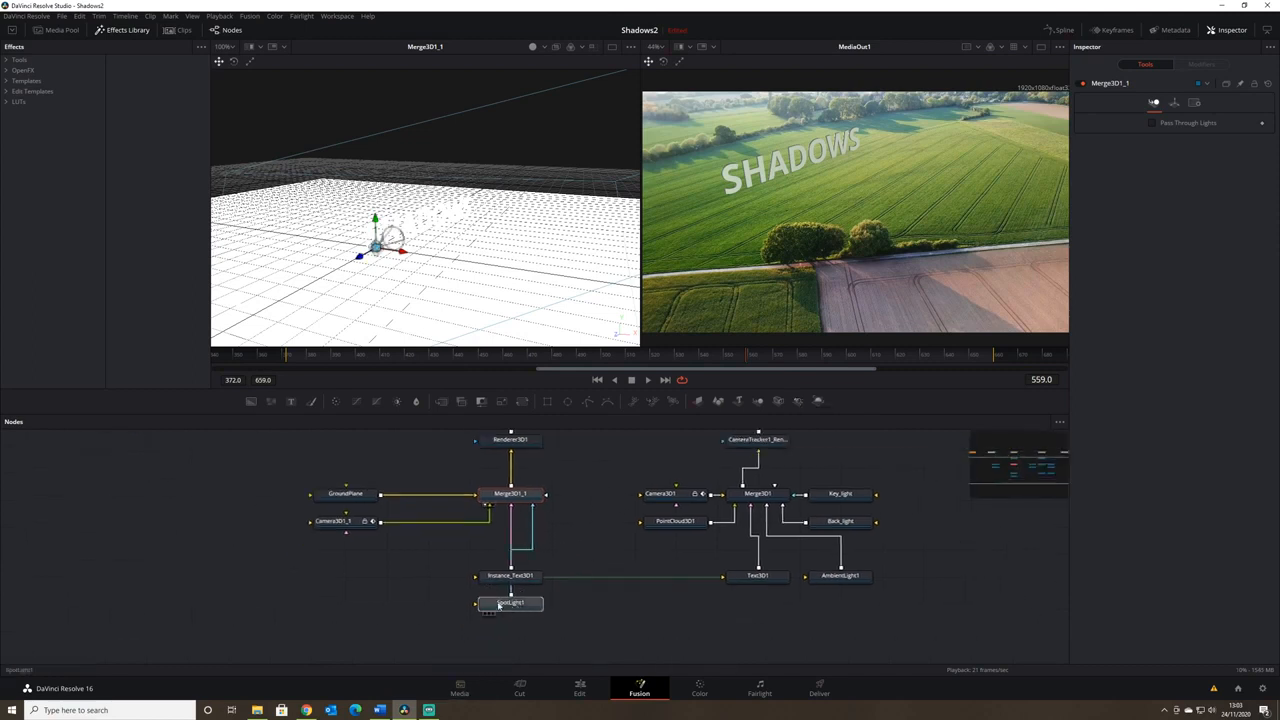
drag(499, 606, 405, 560)
drag(517, 523, 519, 587)
drag(403, 616, 363, 616)
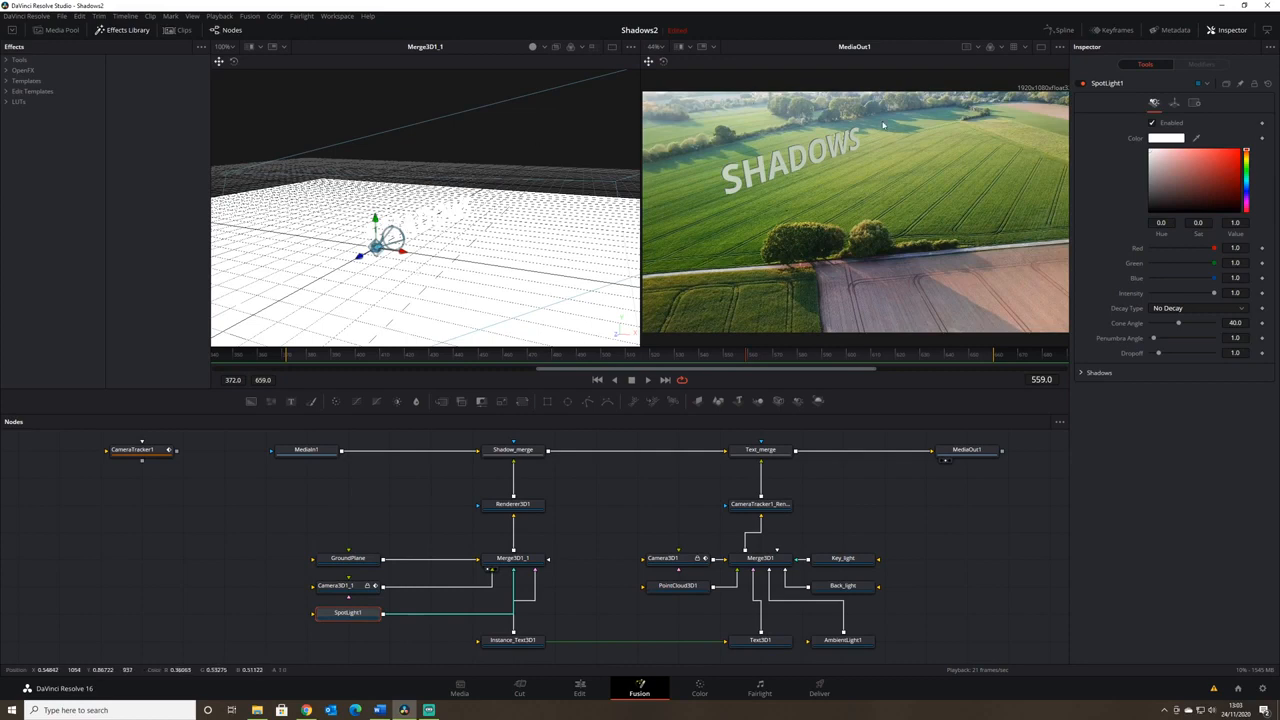
Enable Use Target for SpotLight1 and move its target to about X 0.54, Y 0.40, Z -0.13
drag(498, 267, 526, 300)
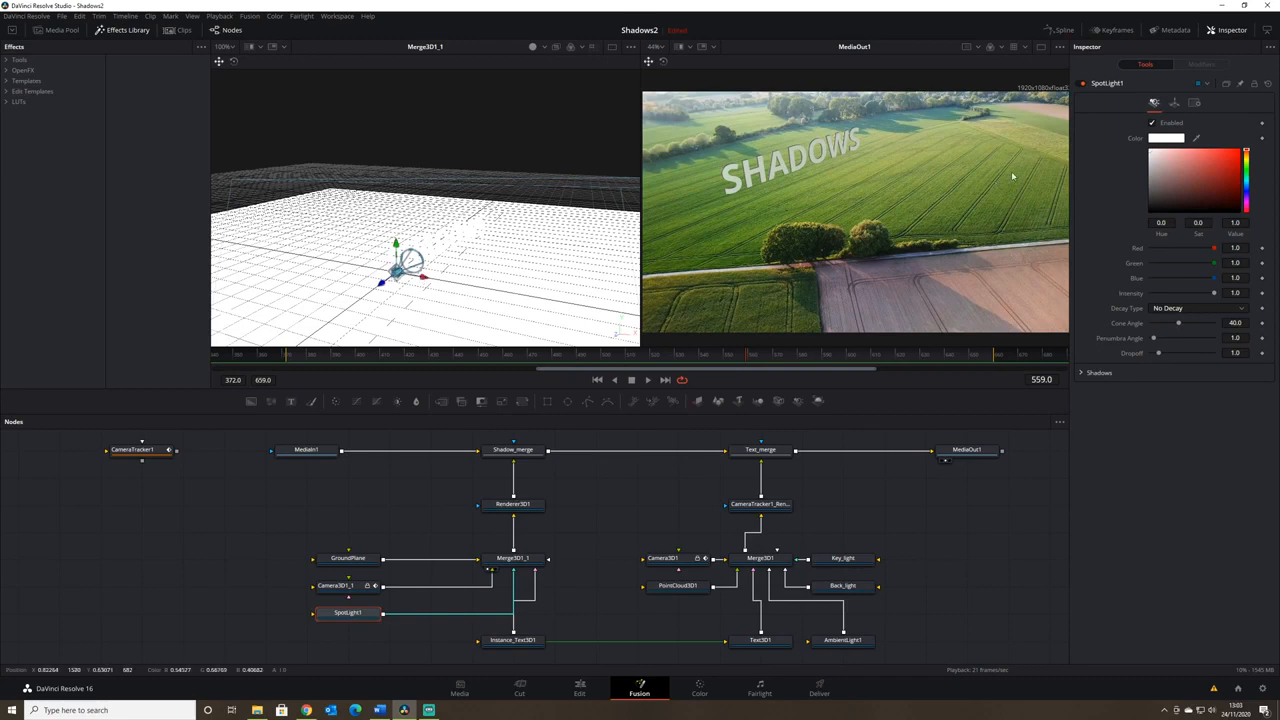
click(1174, 102)
click(1154, 285)
scroll(445, 275, up, 1)
scroll(445, 275, down, 1)
drag(1168, 317, 1188, 318)
drag(380, 298, 399, 252)
drag(452, 289, 514, 270)
drag(420, 274, 456, 269)
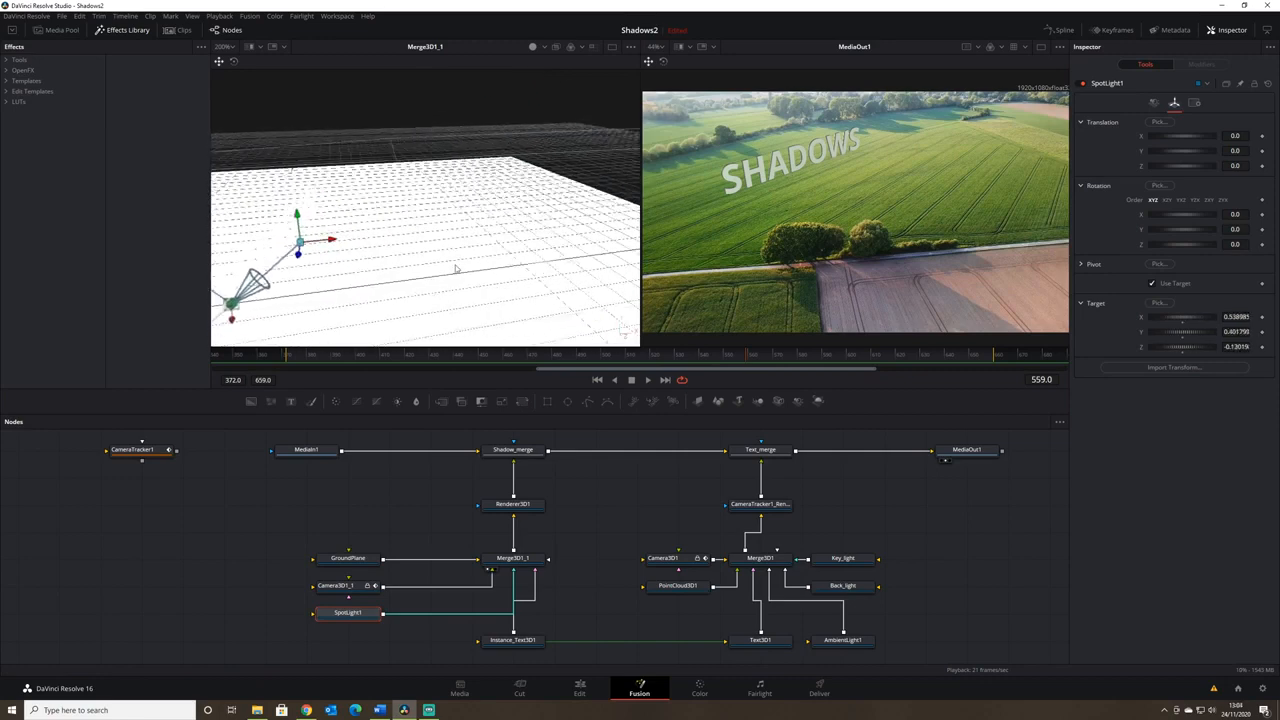
Reposition the spot light's target near the text at about X 0.31, Y 0.46, Z -0.21
click(346, 246)
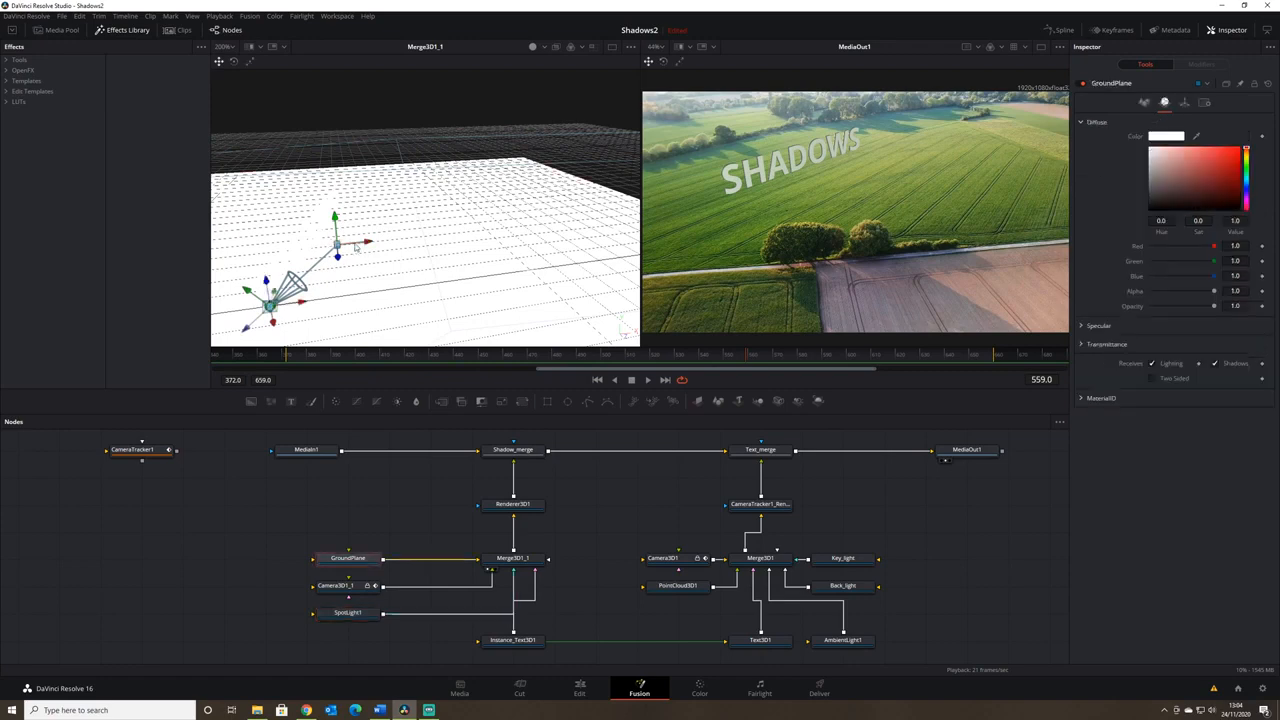
drag(339, 246, 310, 250)
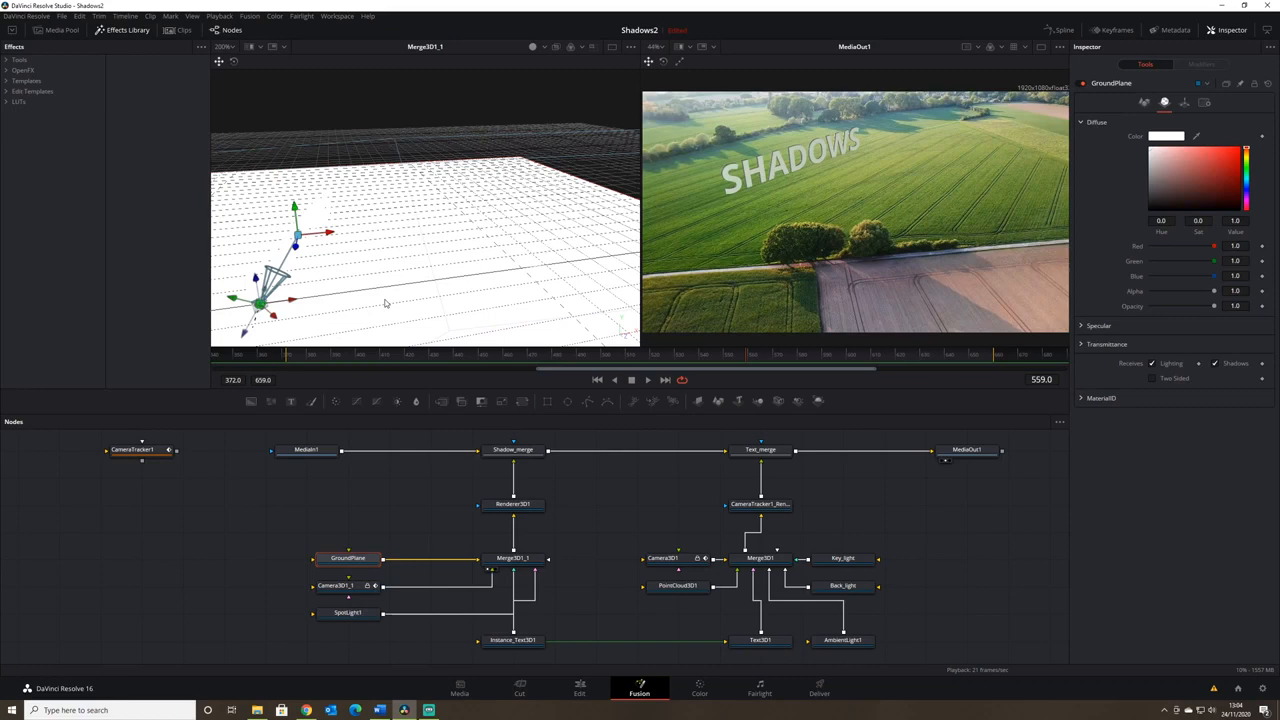
scroll(379, 287, down, 1)
drag(381, 285, 355, 274)
scroll(355, 274, down, 1)
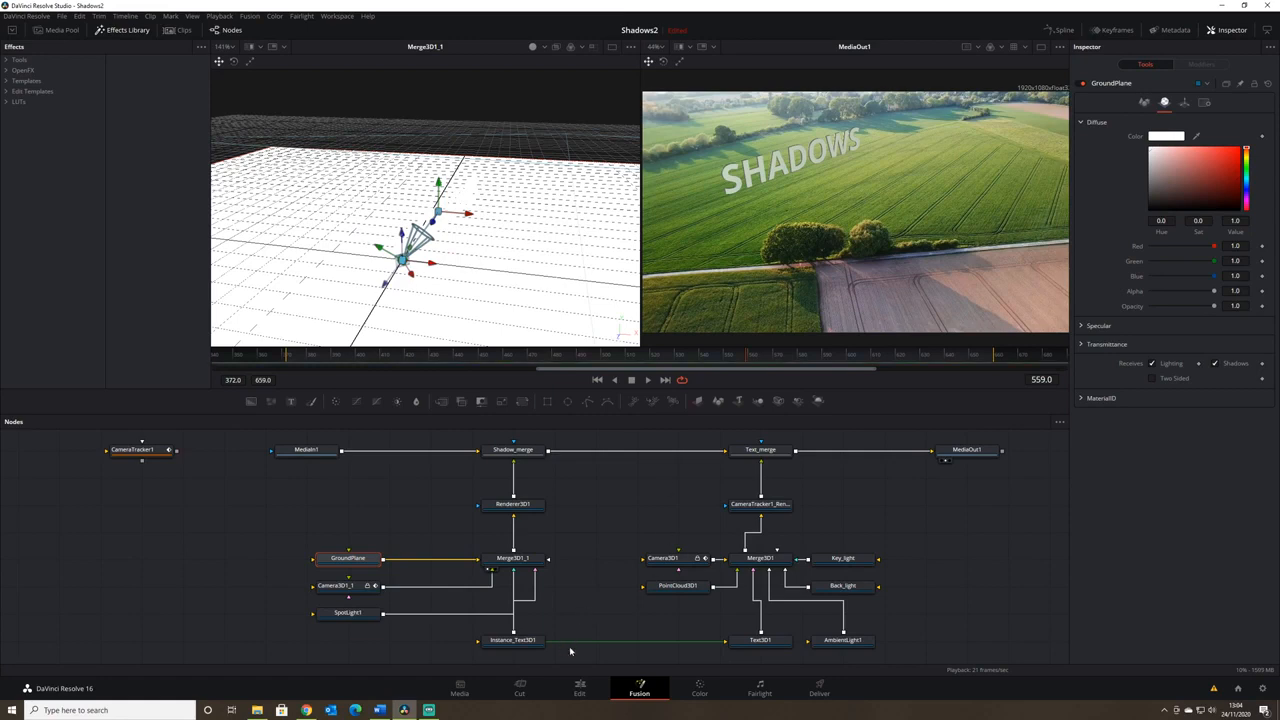
Move SpotLight1 up and away behind the text to about X -1.86, Y 1.08, Z 0.05
click(366, 614)
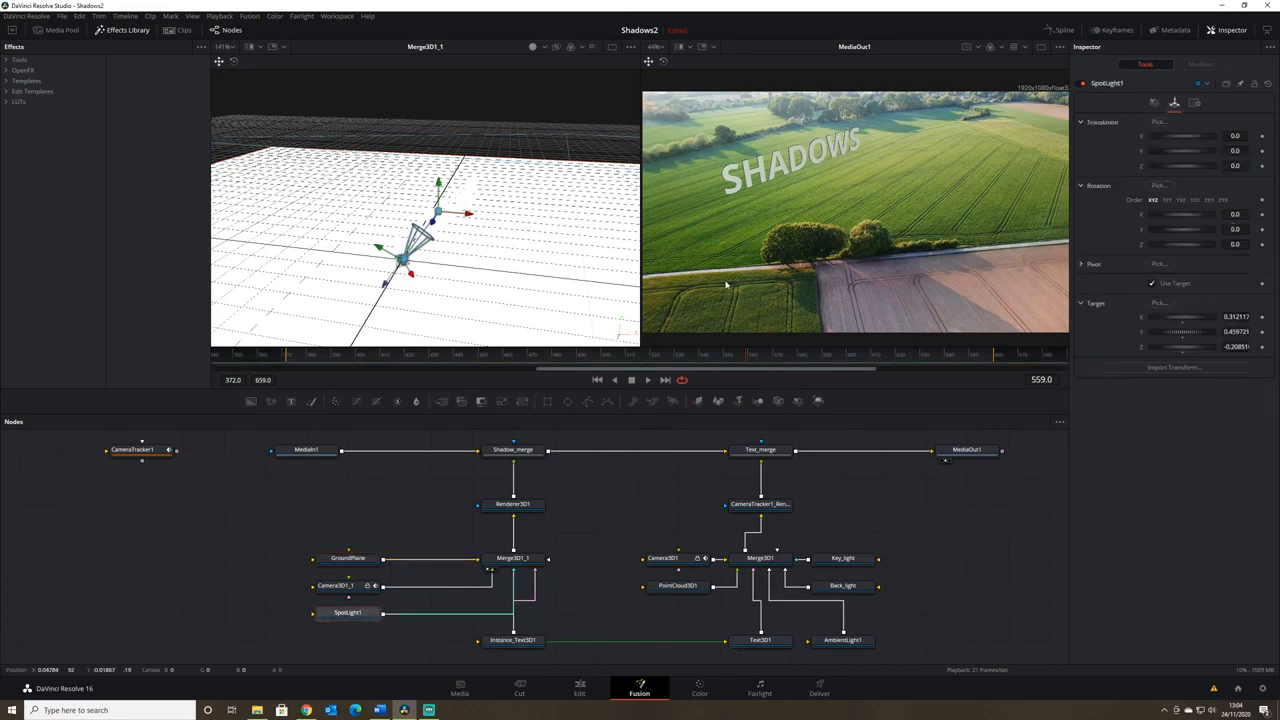
drag(404, 266, 214, 146)
drag(397, 238, 518, 266)
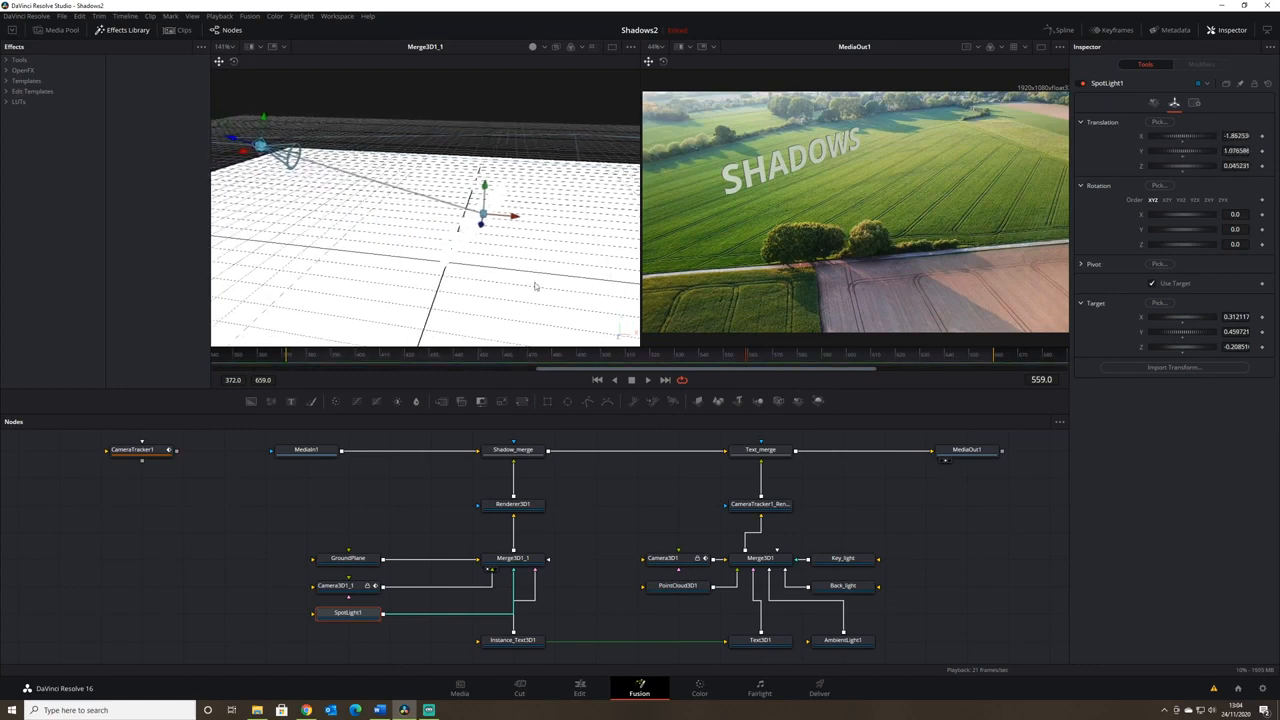
Turn on lighting and shadows in the 3D viewer showing Merge3D1_1
right_click(468, 235)
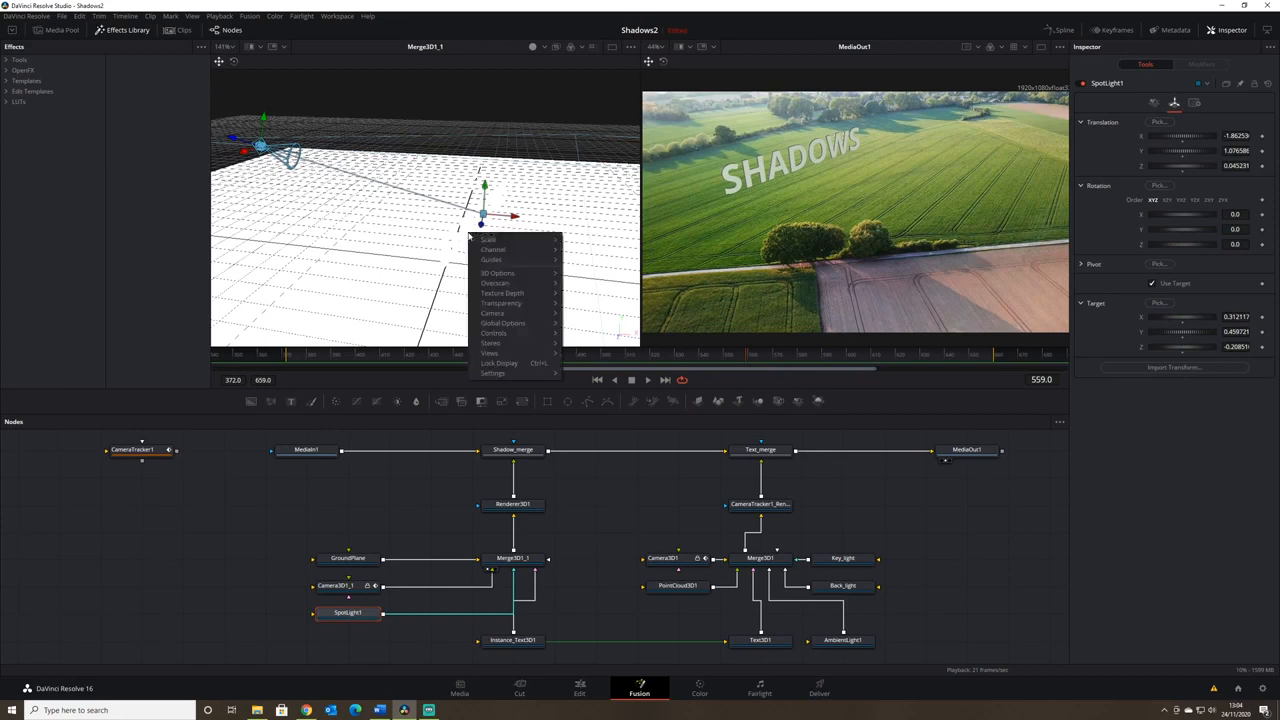
mouse_move(525, 273)
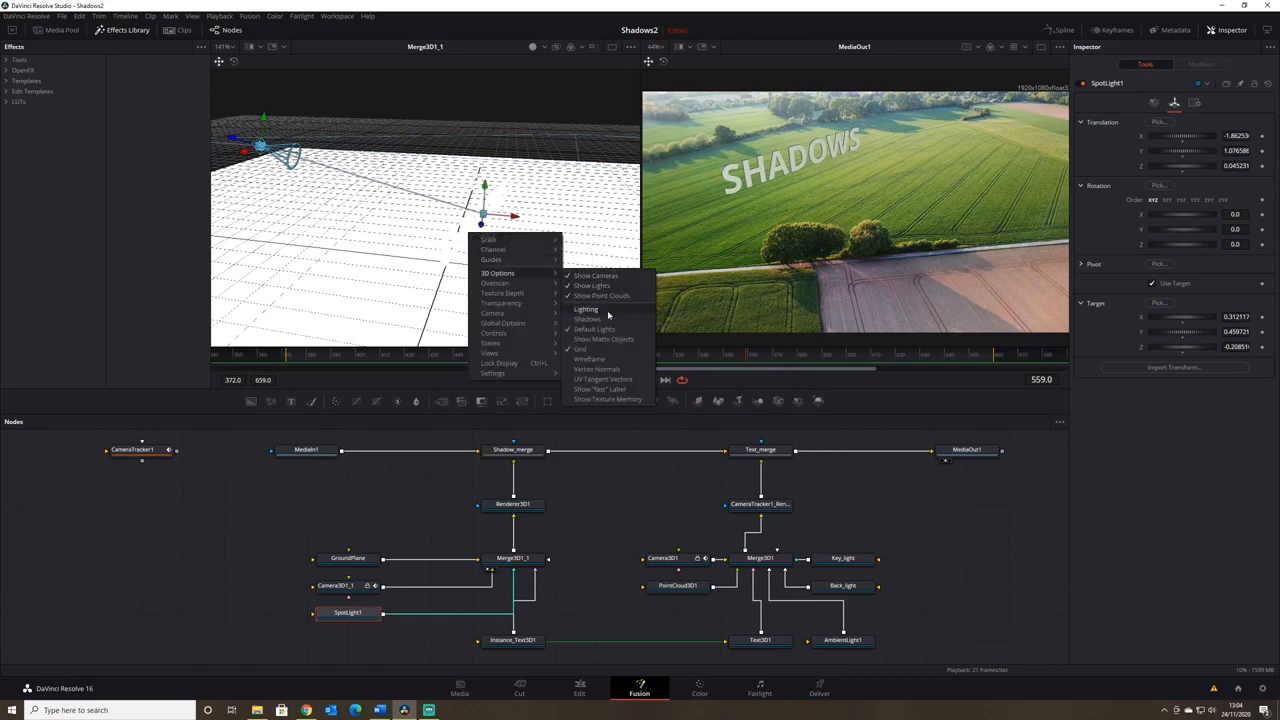
click(607, 310)
right_click(510, 241)
mouse_move(540, 280)
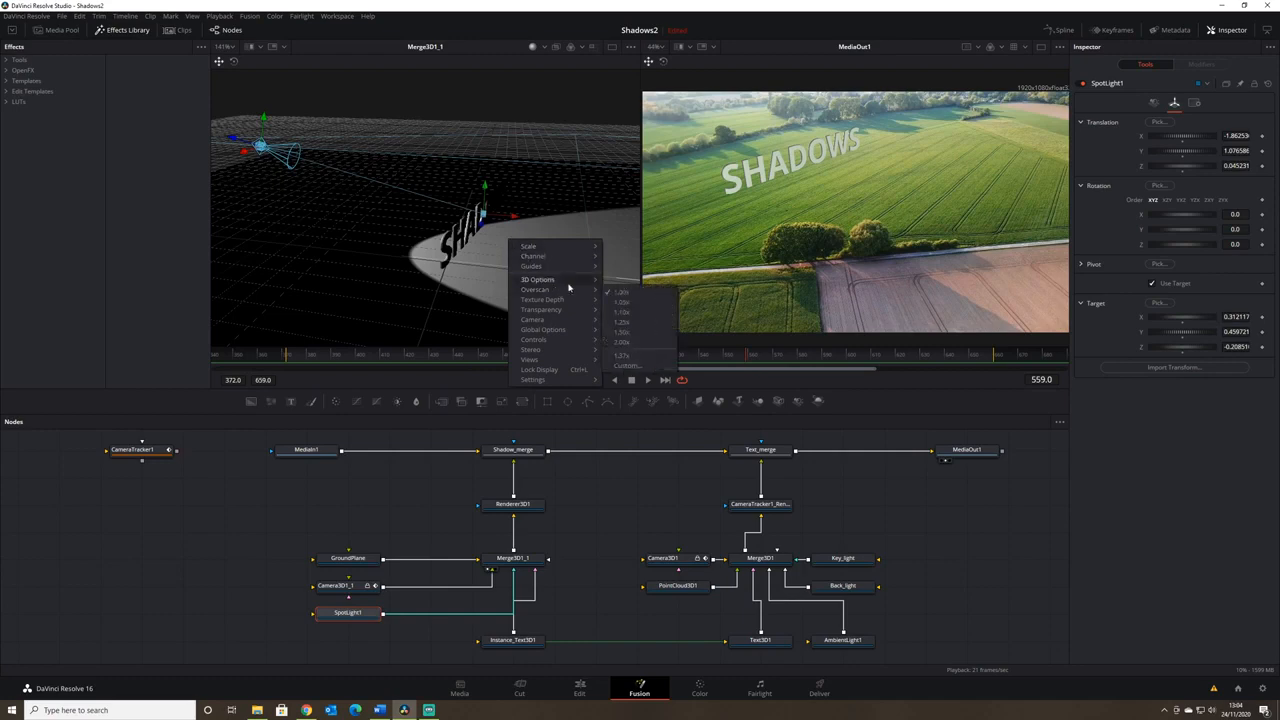
click(636, 326)
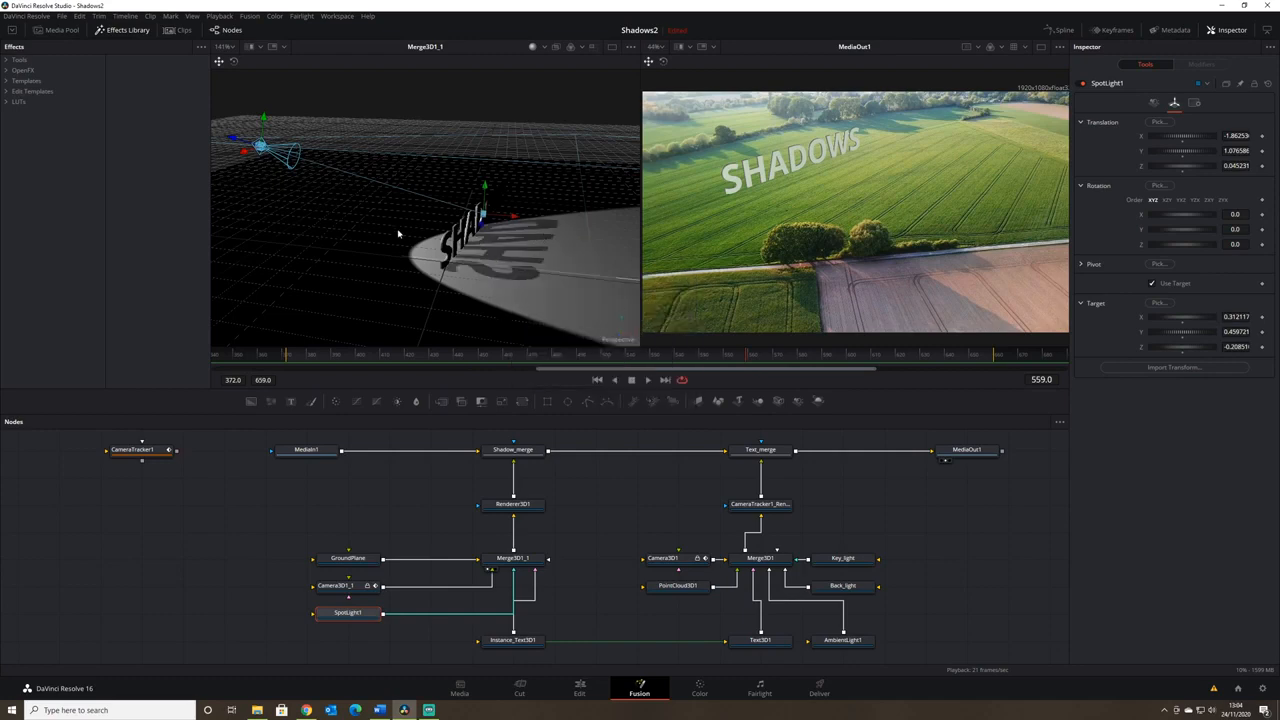
Shift SpotLight1 along Z to about -0.77 and its target to about Z -0.57
drag(494, 222, 453, 234)
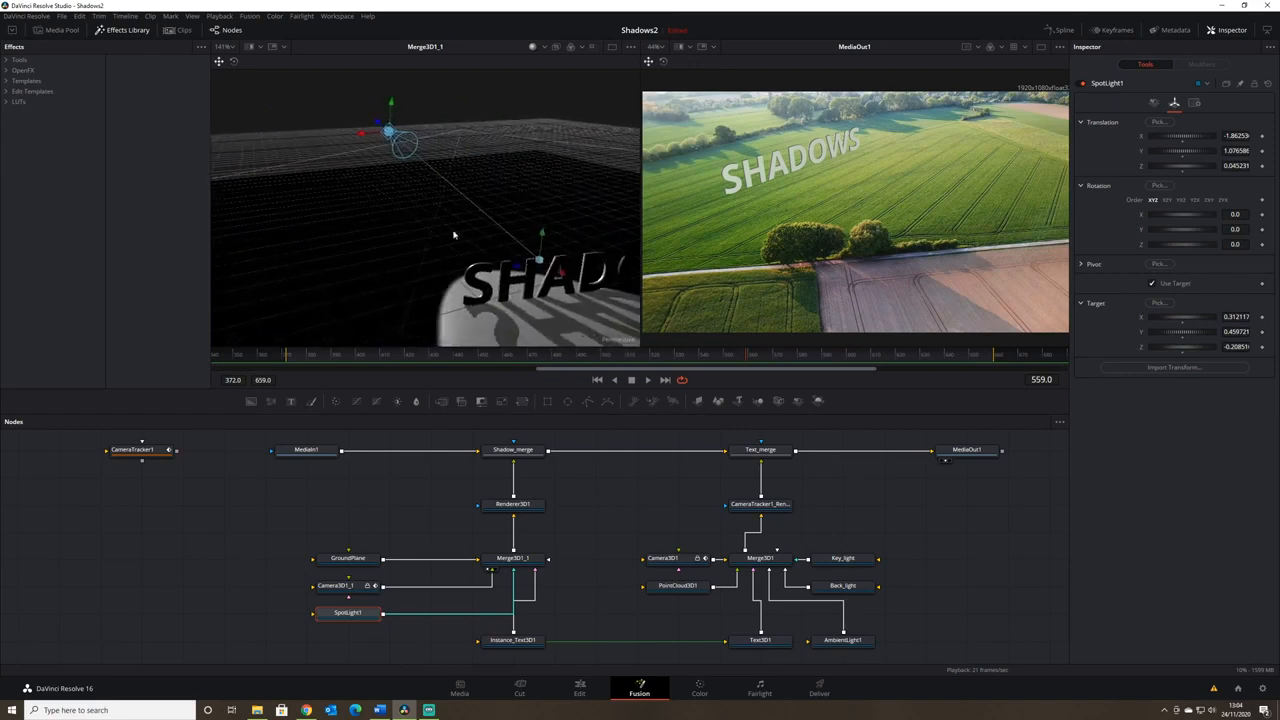
drag(552, 248, 448, 168)
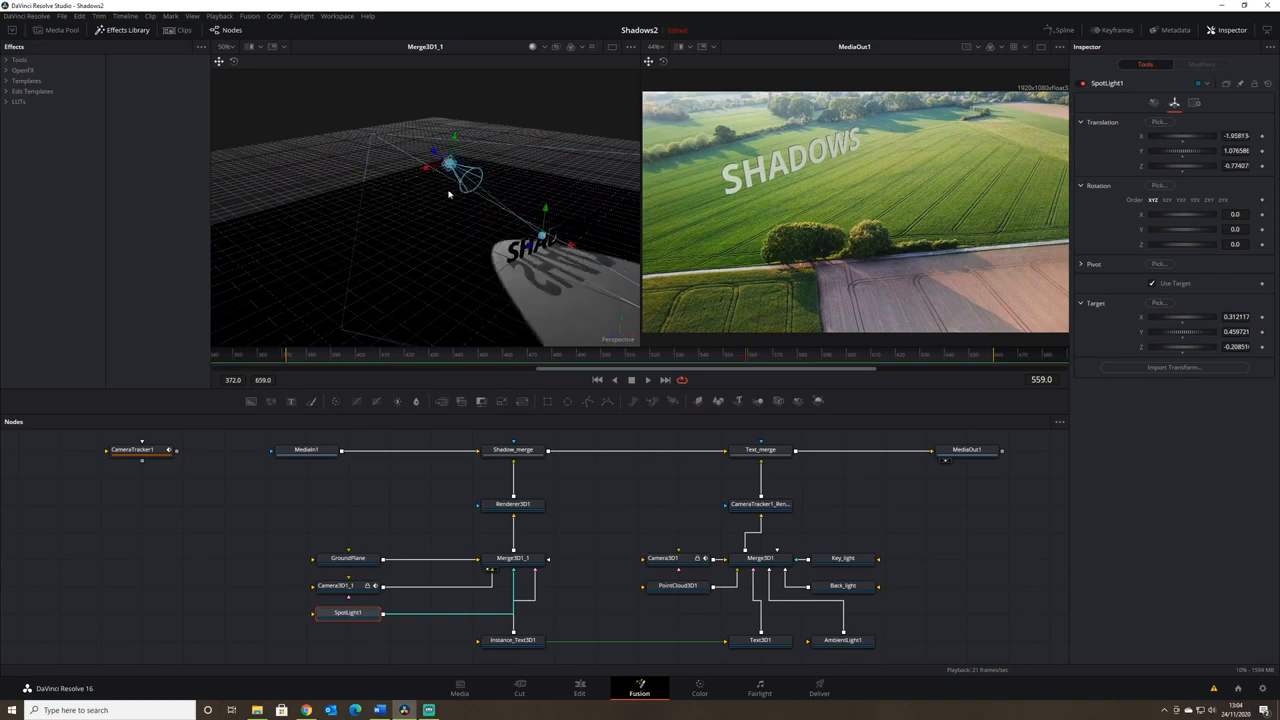
click(546, 241)
drag(530, 250, 552, 230)
Move SpotLight1 far back and higher, to about X -12.84, Y 4.03, Z -1.74, so its cone covers the whole text
drag(433, 154, 338, 95)
drag(572, 268, 378, 273)
mouse_move(461, 214)
mouse_down()
mouse_move(306, 194)
mouse_move(434, 197)
mouse_move(469, 217)
mouse_up()
drag(232, 157, 385, 207)
drag(527, 277, 511, 306)
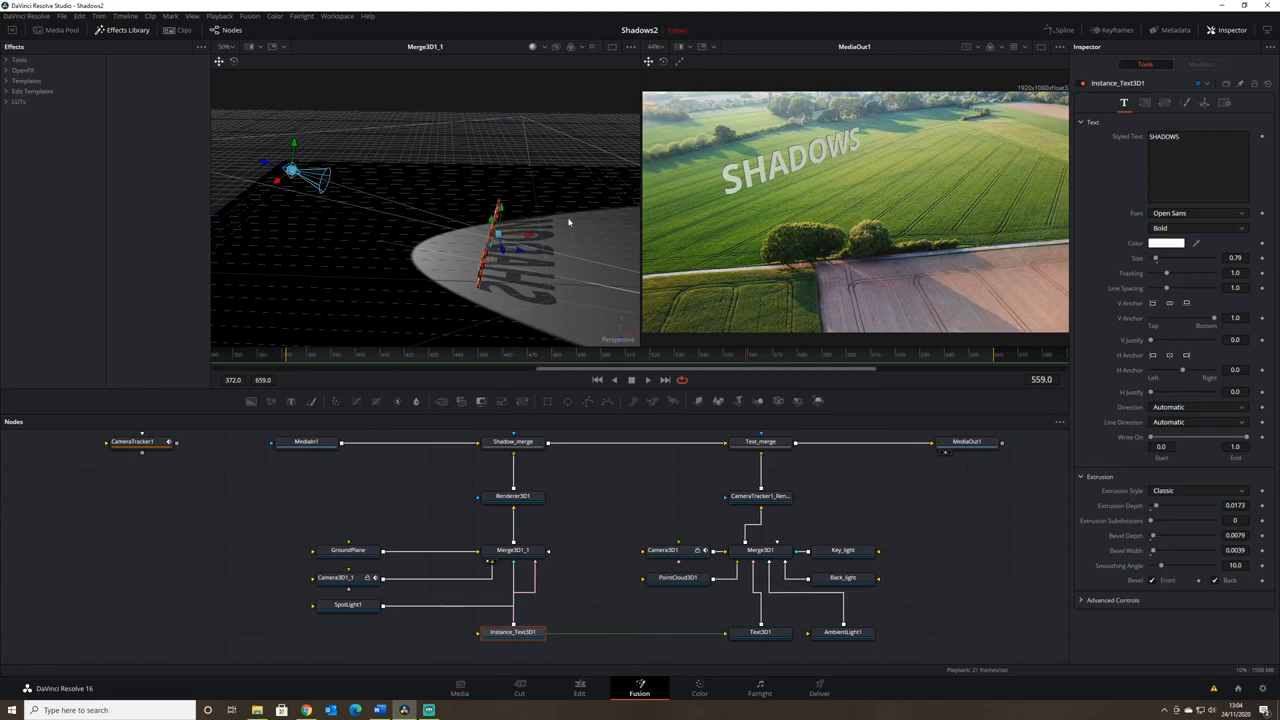
drag(491, 220, 0, 97)
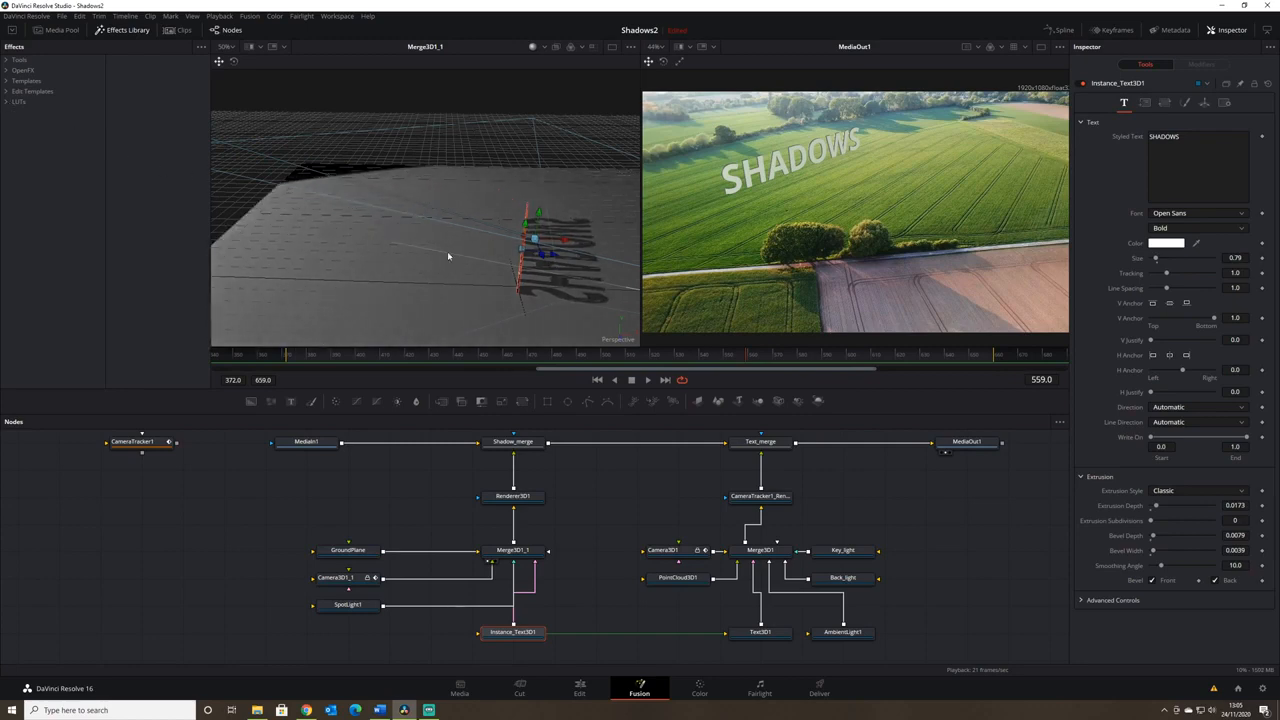
drag(537, 251, 425, 203)
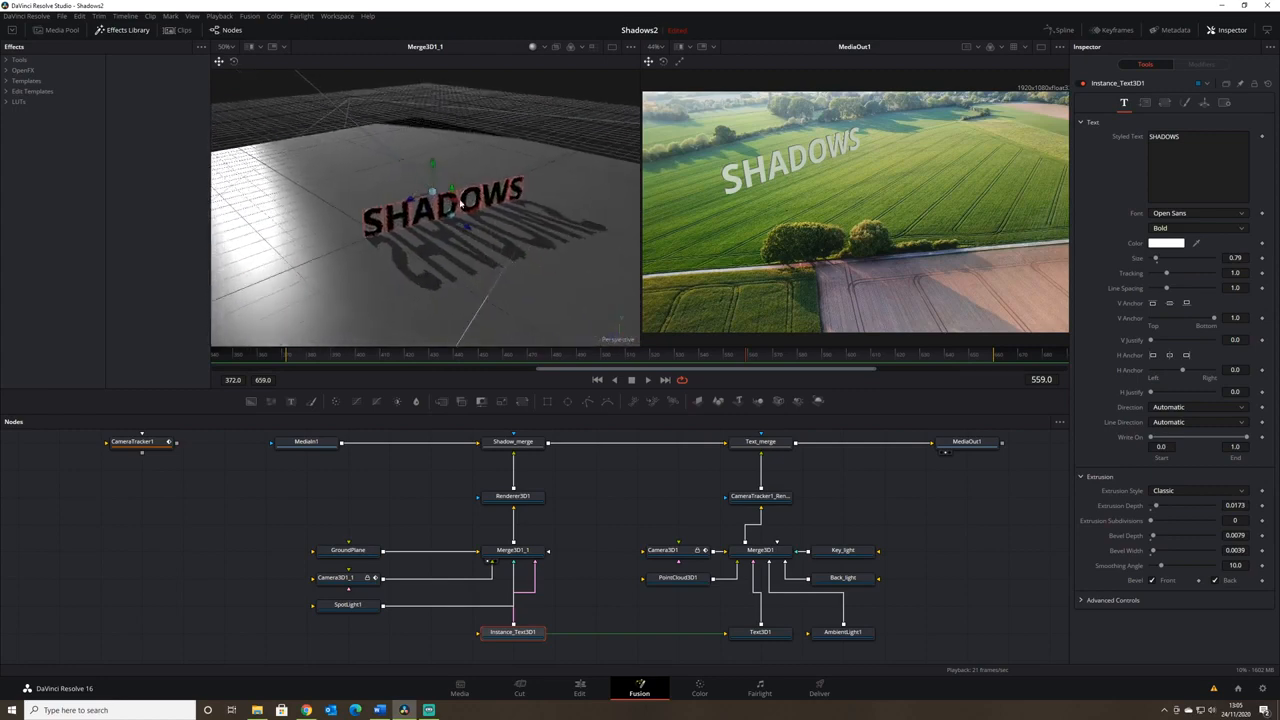
Sharpen the text's shadow edges by raising SpotLight1's Shadow Map Size to 5440
mouse_move(443, 262)
mouse_down()
mouse_move(514, 277)
mouse_move(417, 264)
mouse_move(497, 285)
mouse_move(458, 262)
mouse_up()
scroll(449, 270, up, 5)
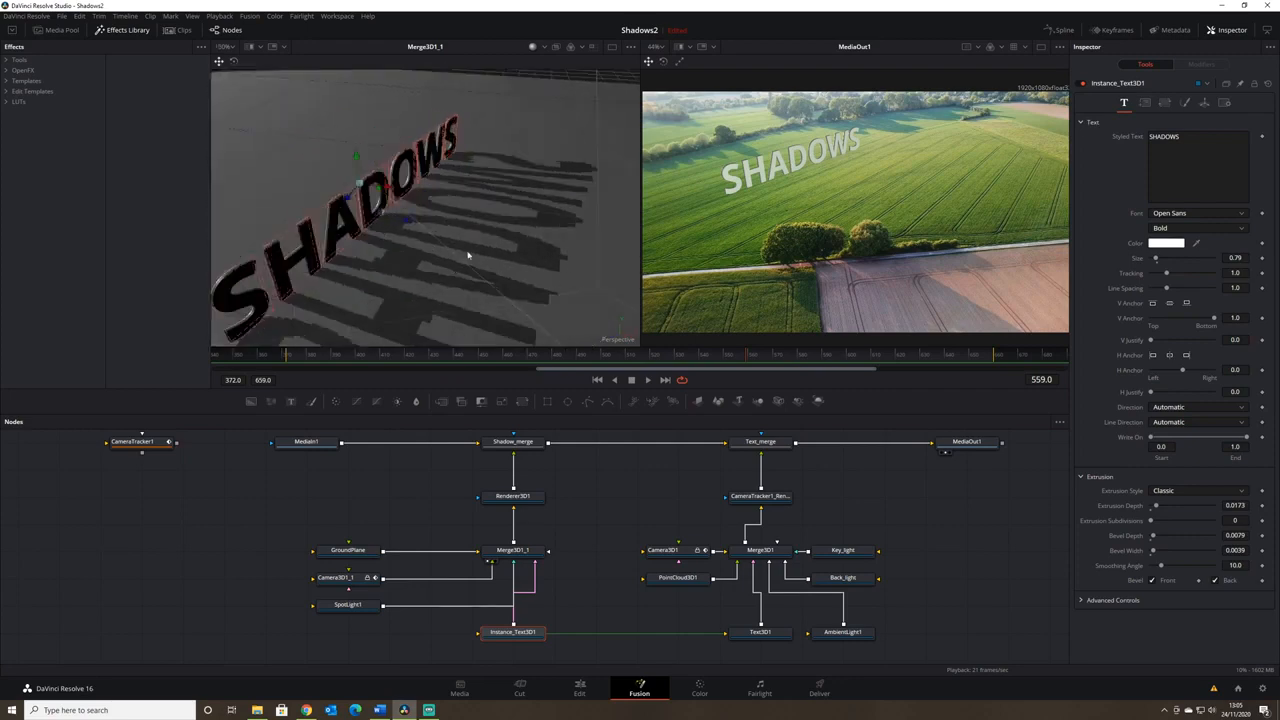
scroll(556, 279, down, 3)
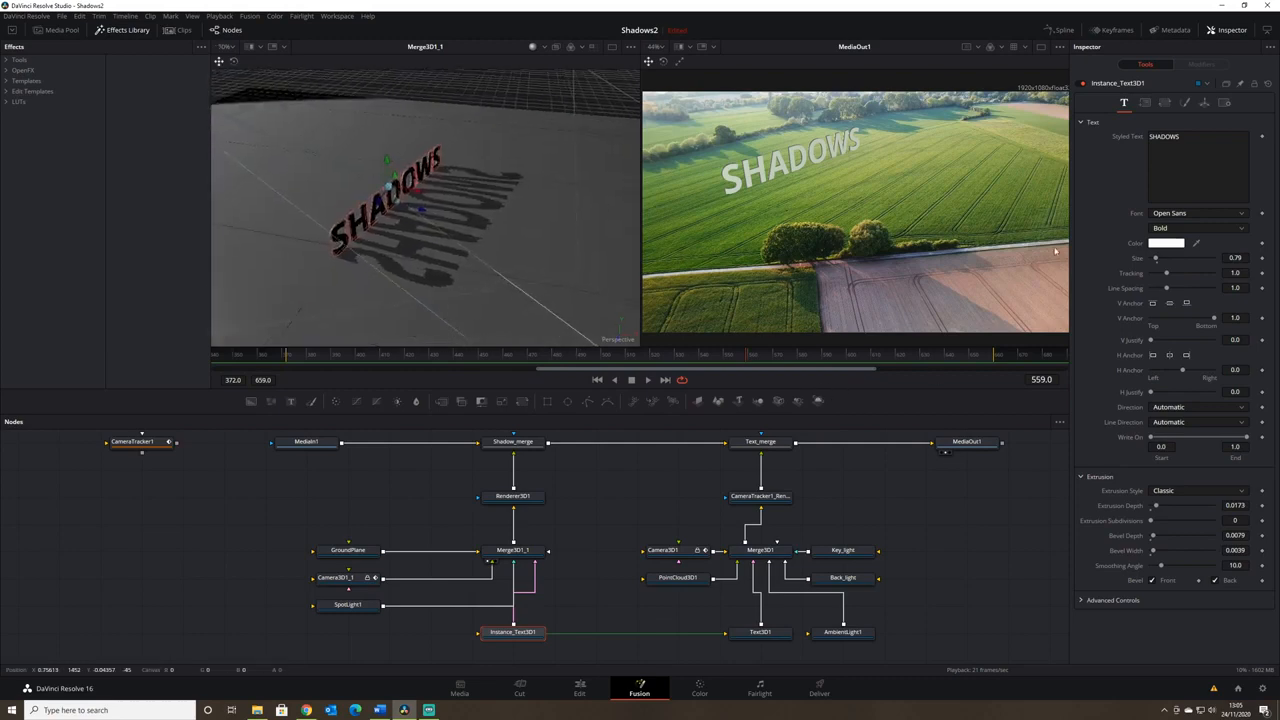
click(350, 606)
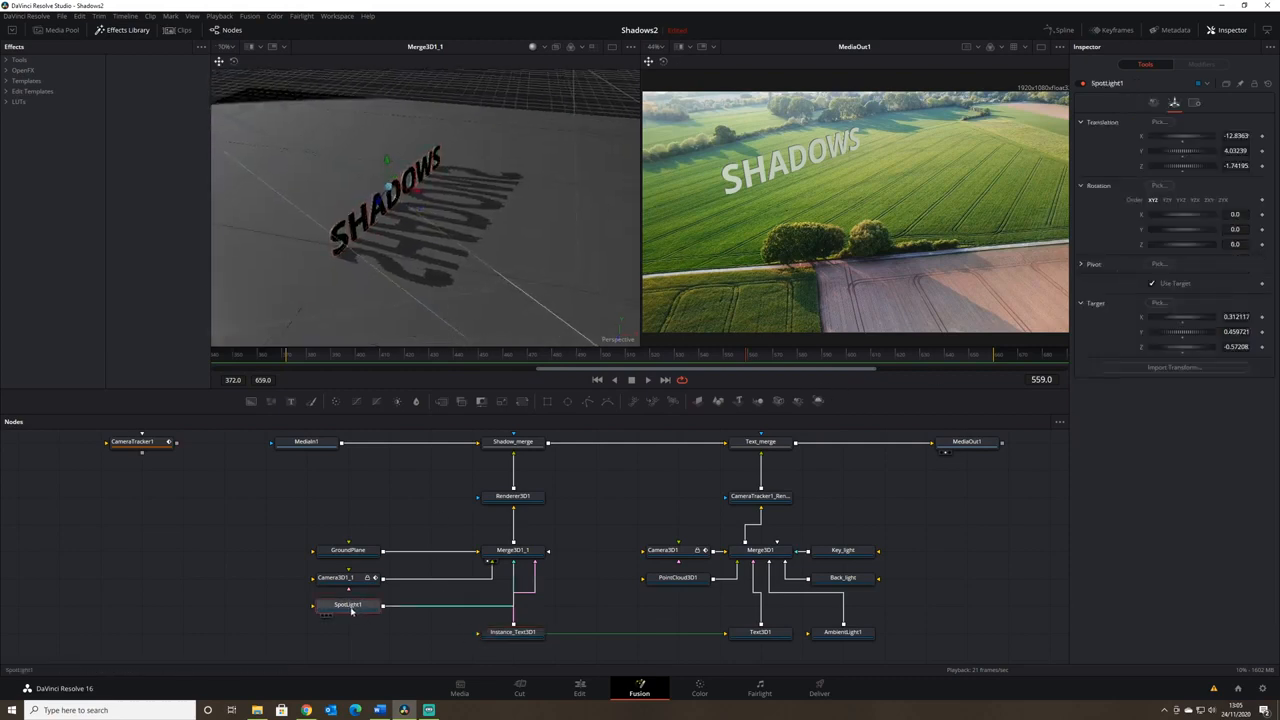
click(1154, 103)
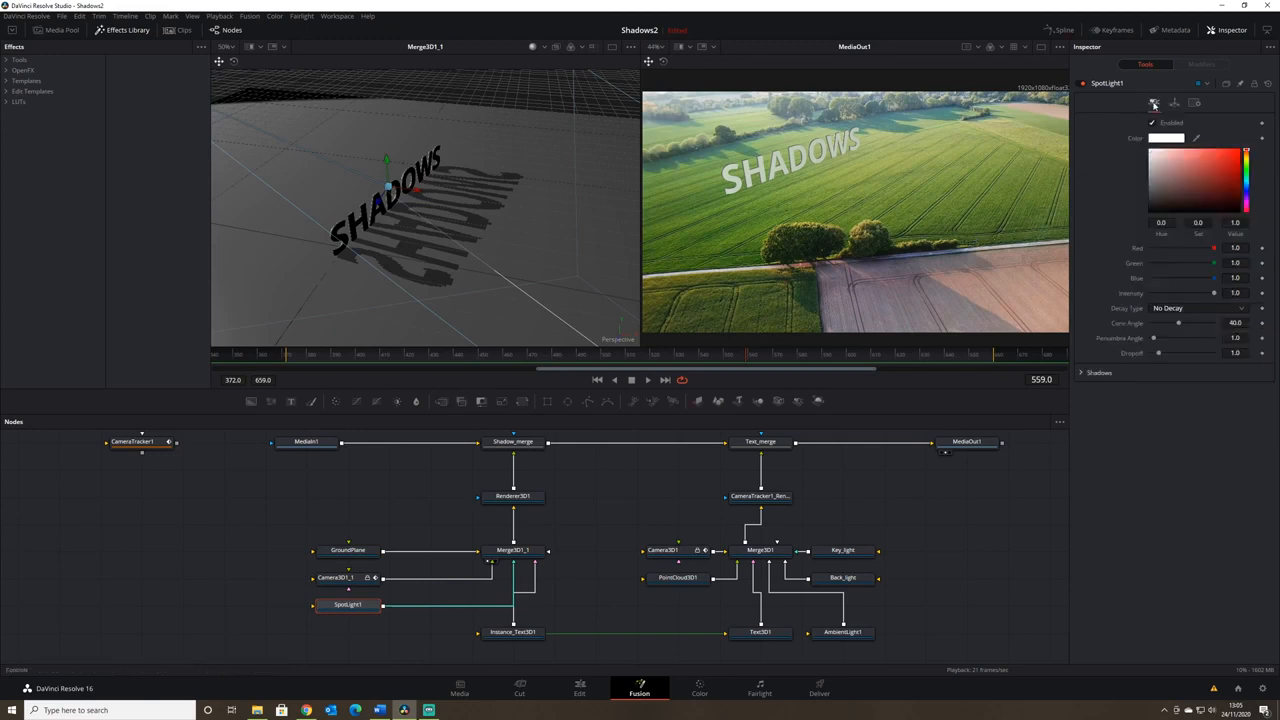
click(1083, 373)
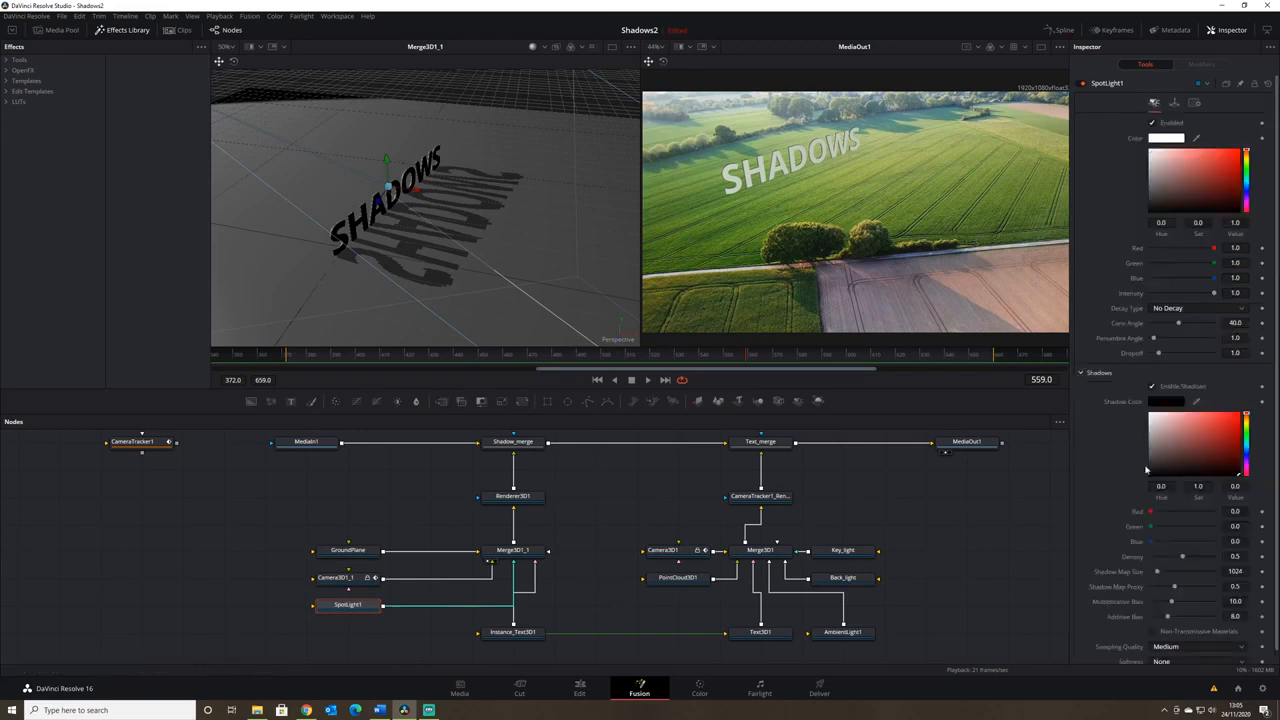
drag(1157, 572, 1182, 575)
scroll(450, 300, up, 5)
scroll(455, 290, down, 3)
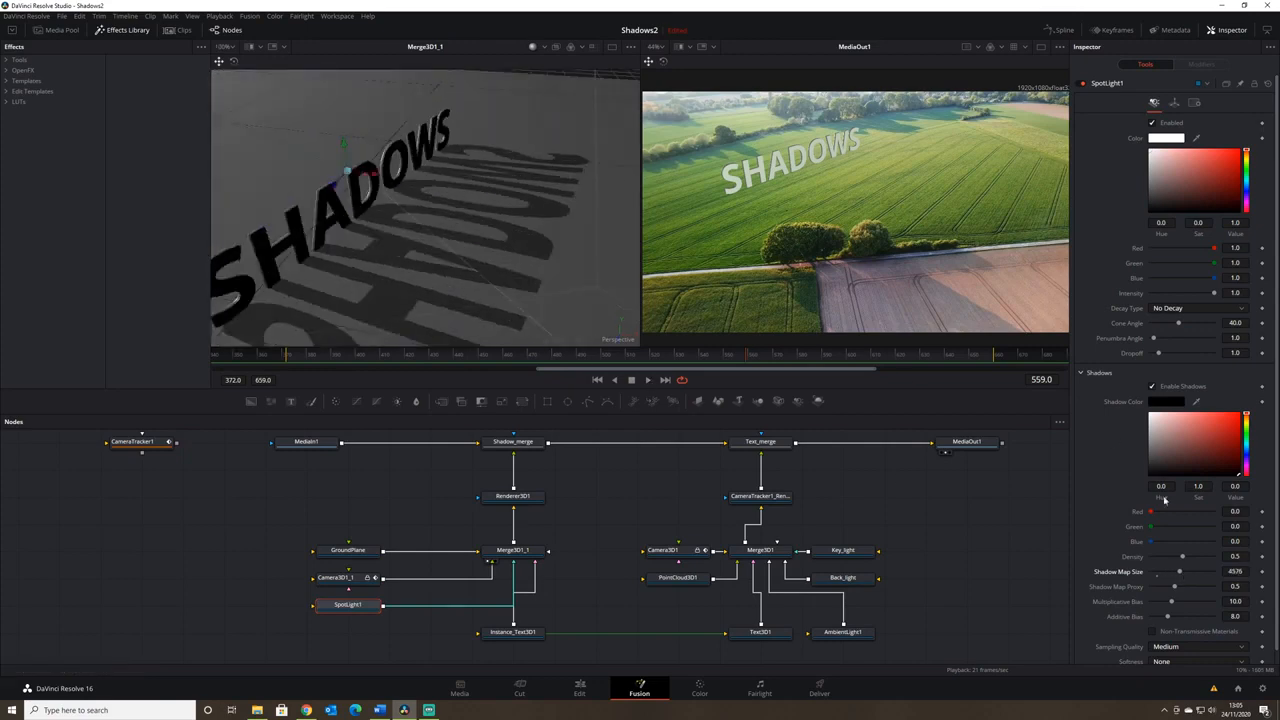
drag(1180, 571, 1186, 571)
scroll(494, 275, down, 4)
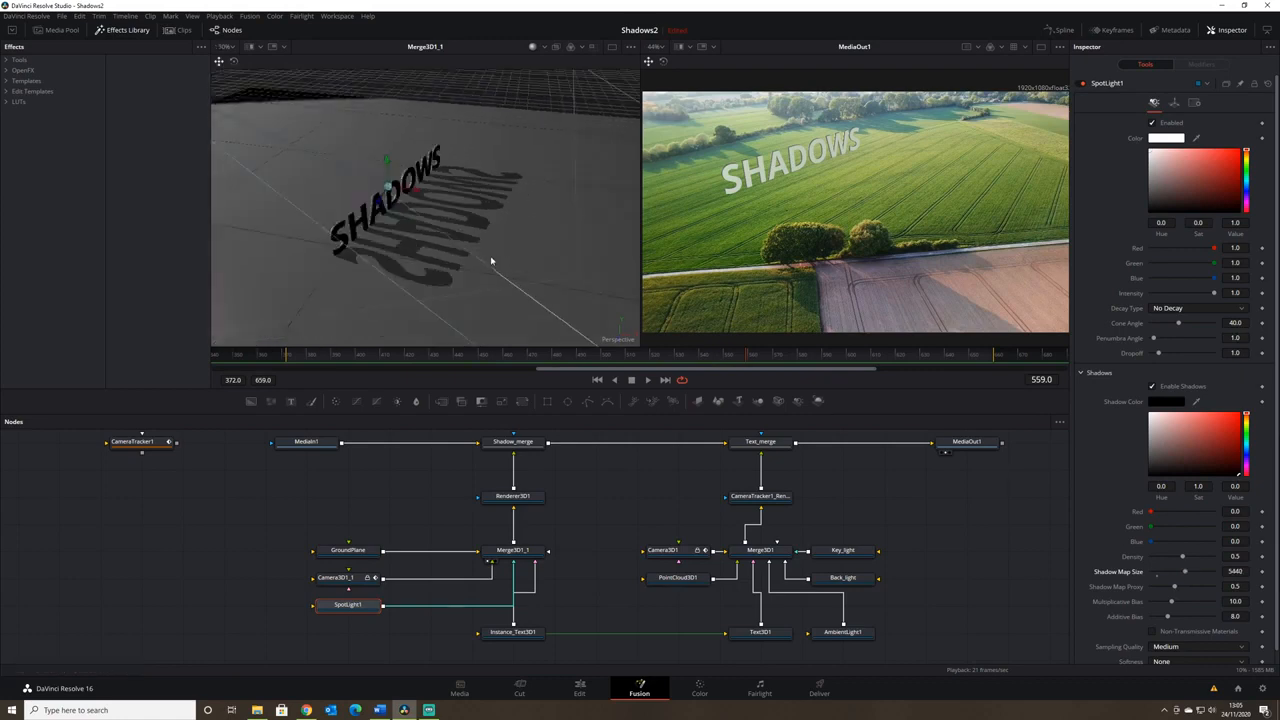
Enable lighting and shadows in Renderer3D1, which renders the shadow scene
drag(514, 243, 454, 226)
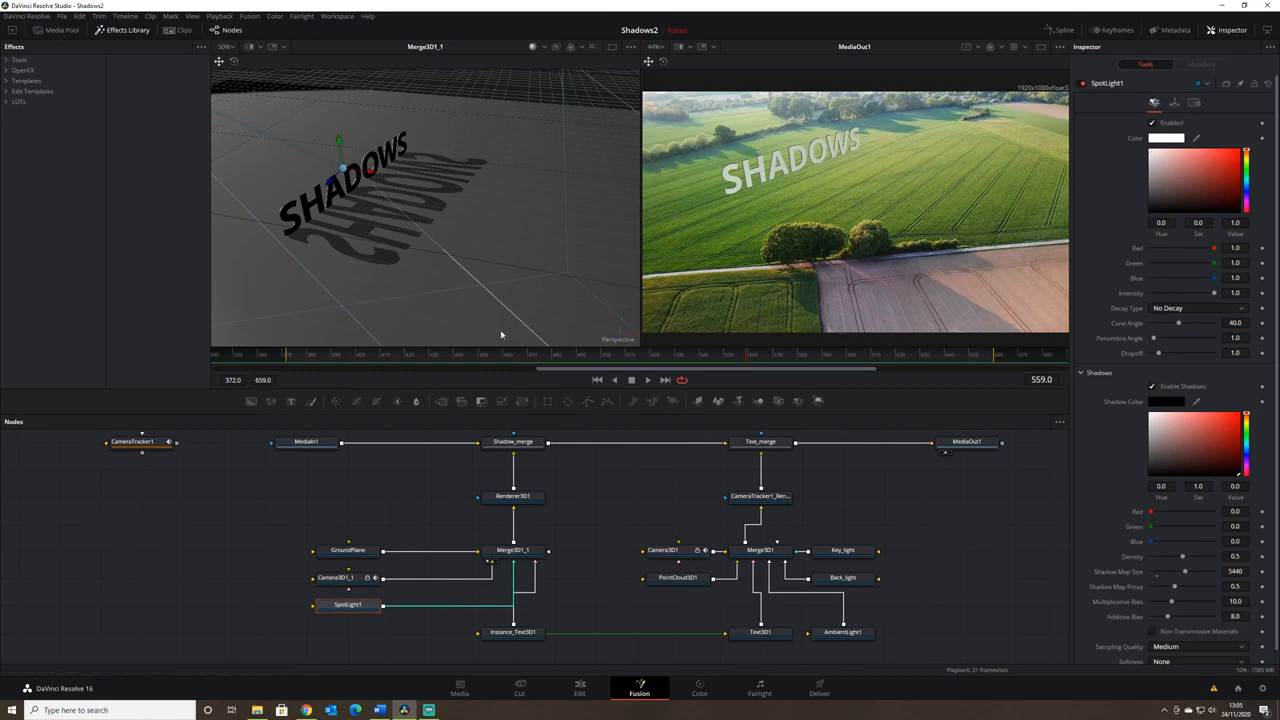
click(510, 500)
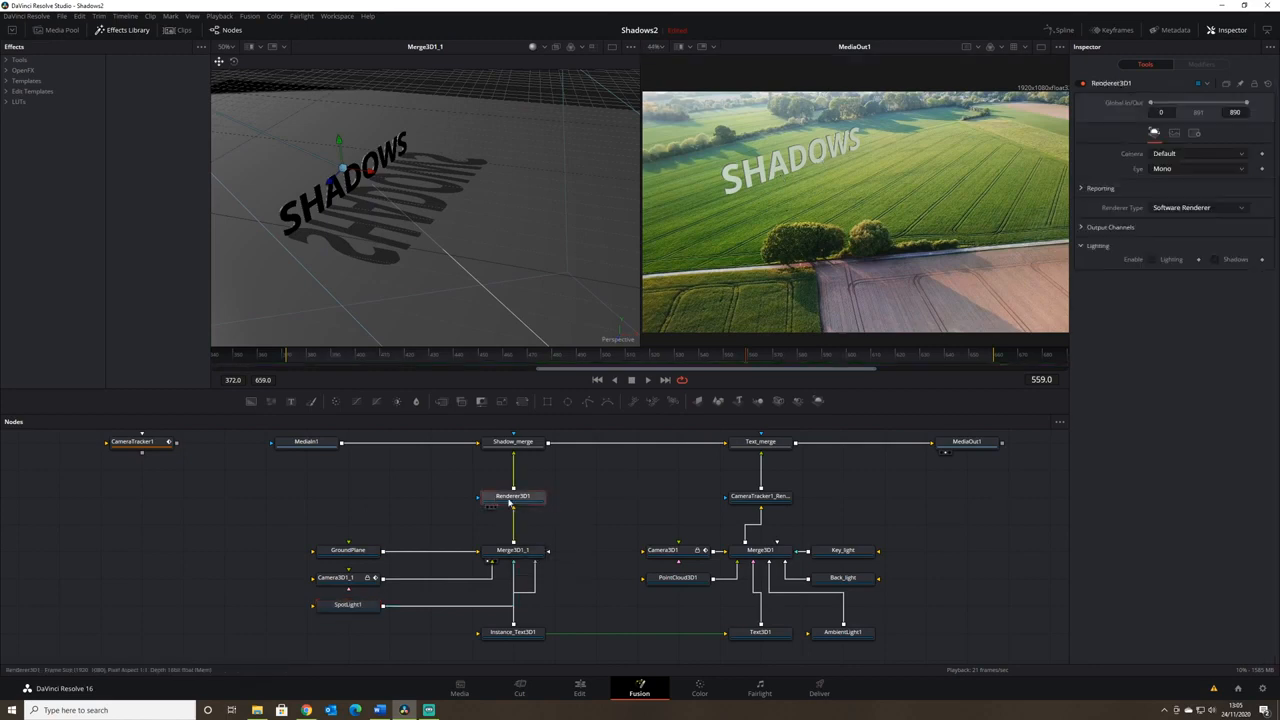
click(1151, 259)
click(1216, 260)
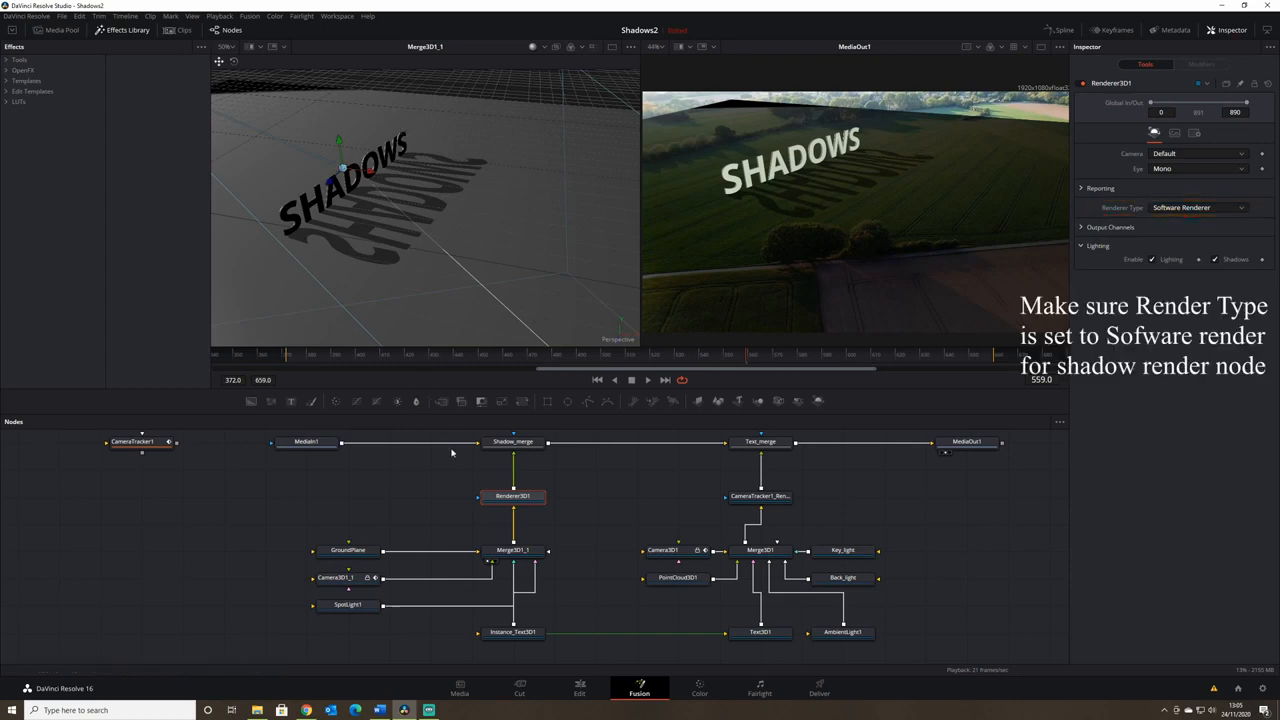
Stop GroundPlane from receiving lighting while it keeps receiving shadows
click(340, 556)
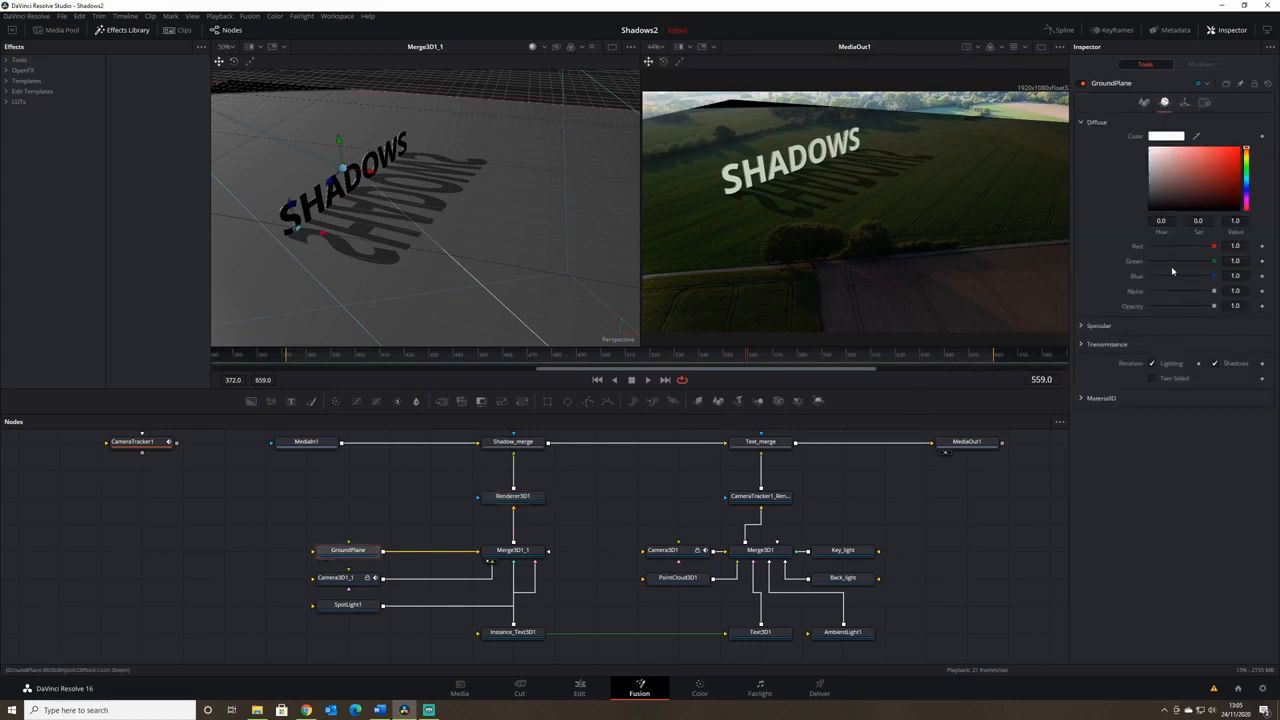
click(1153, 364)
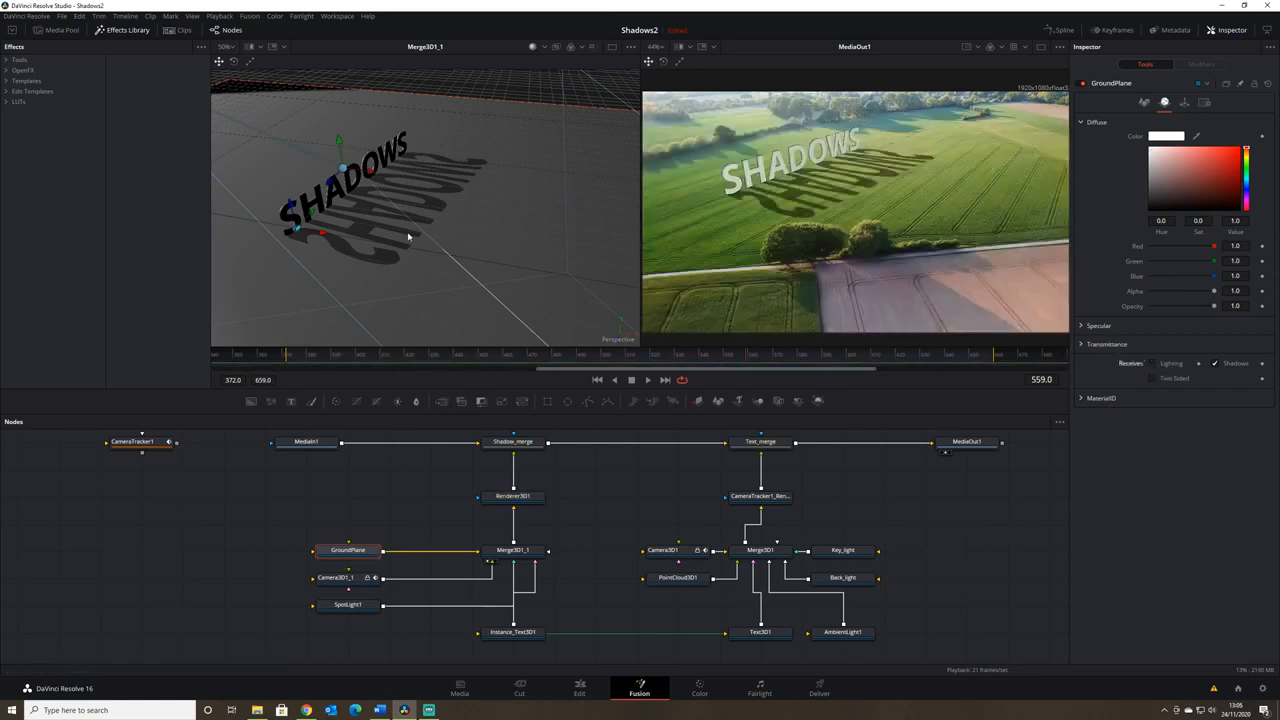
drag(487, 245, 500, 213)
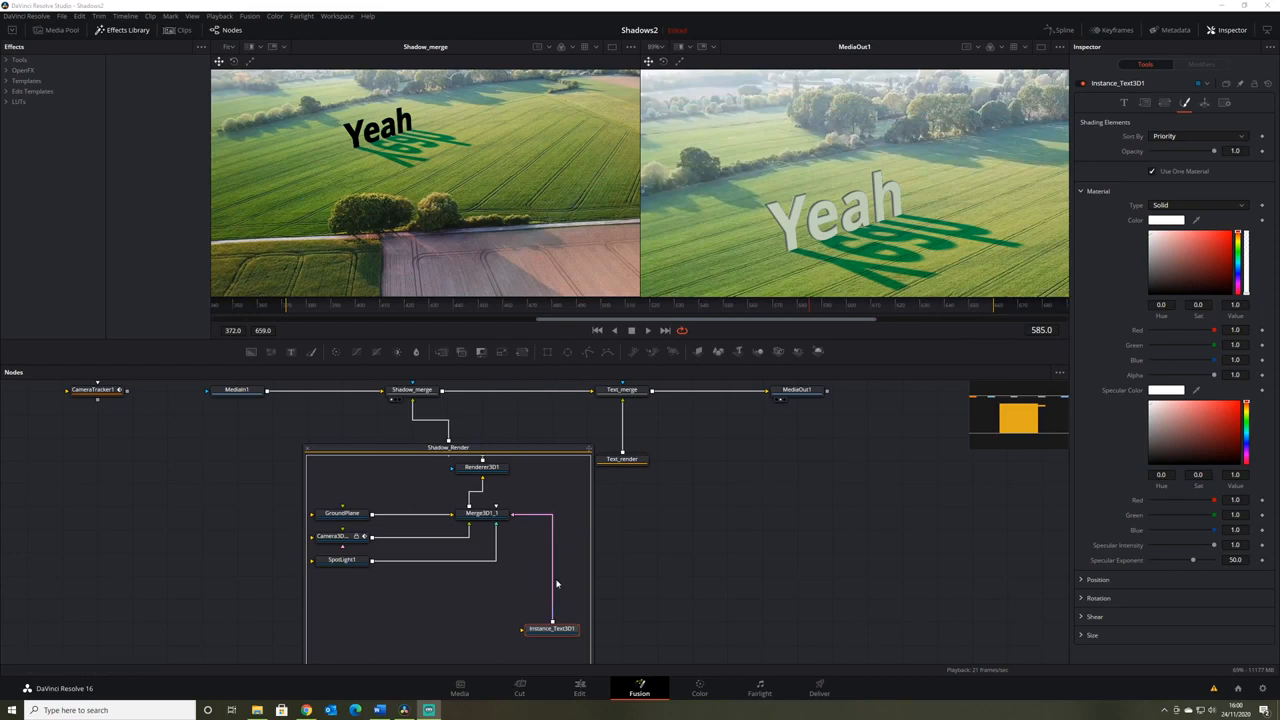
Display Shadow_merge in the viewer that shows MediaOut1
scroll(475, 457, up, 1)
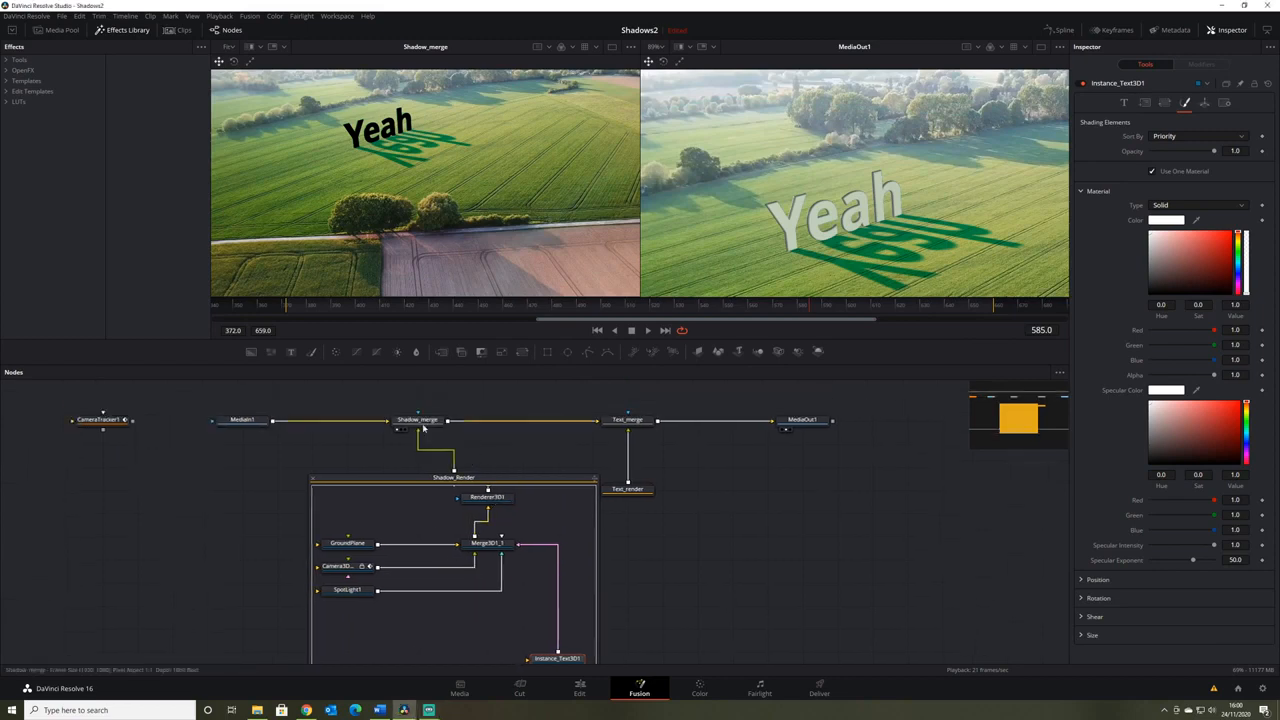
drag(410, 425, 832, 228)
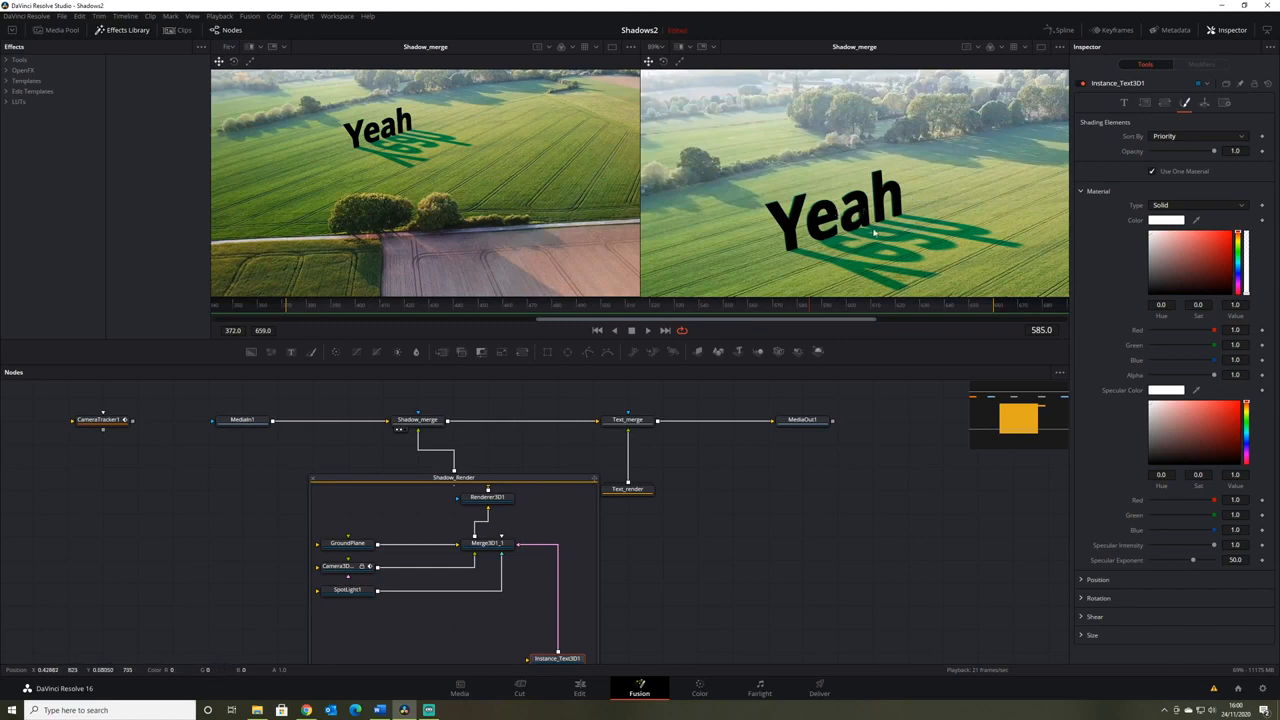
Add an Override 3D node after Instance_Text3D1 and make the text unseen by cameras
scroll(861, 211, down, 2)
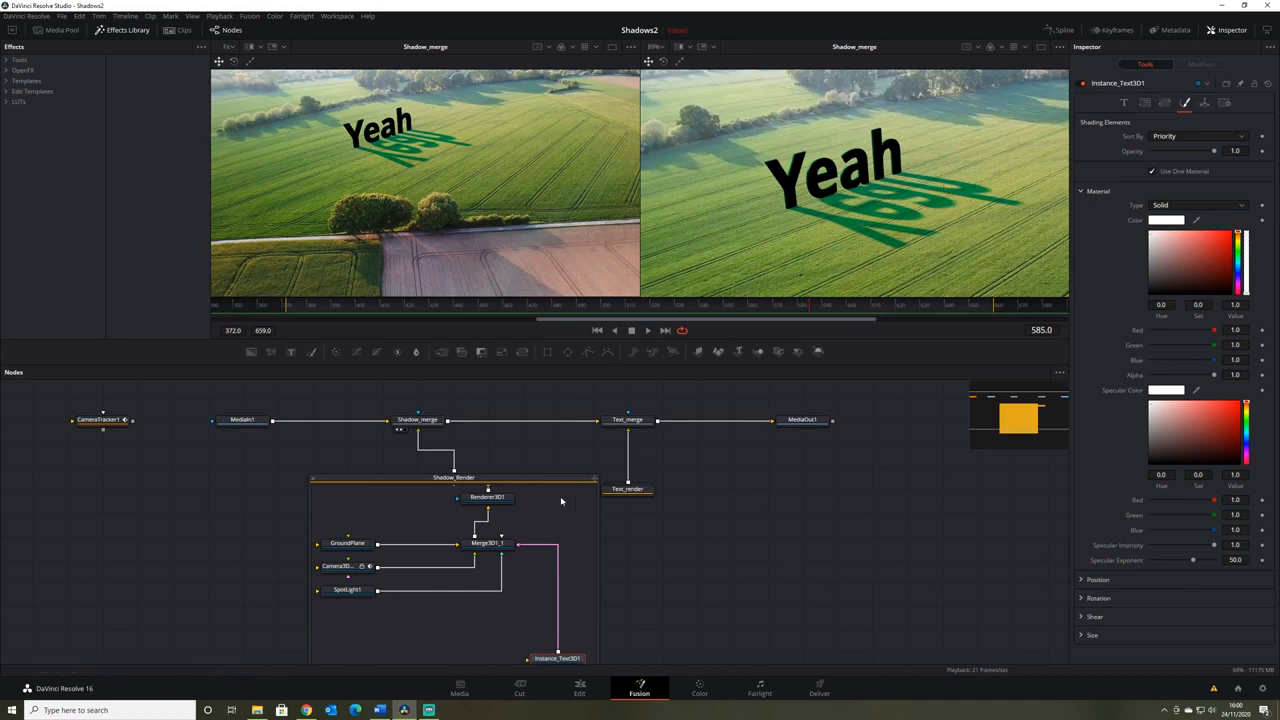
scroll(620, 582, down, 2)
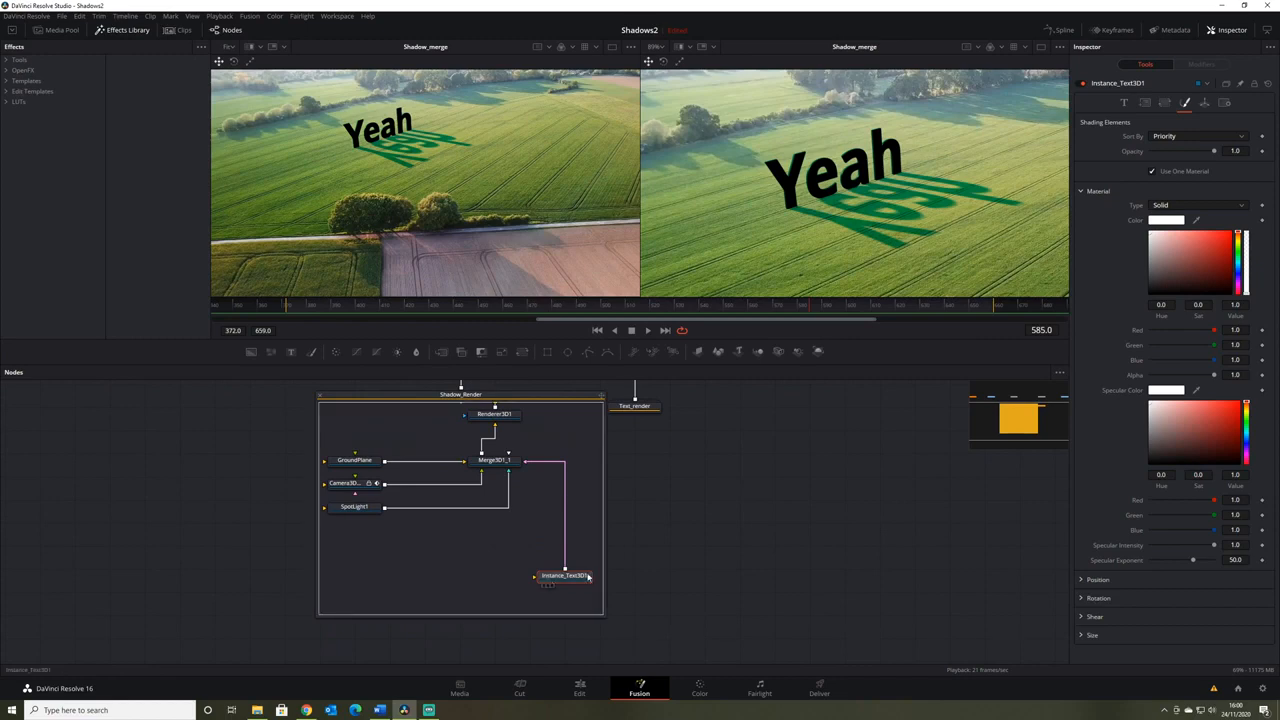
key(shift+space)
text(over)
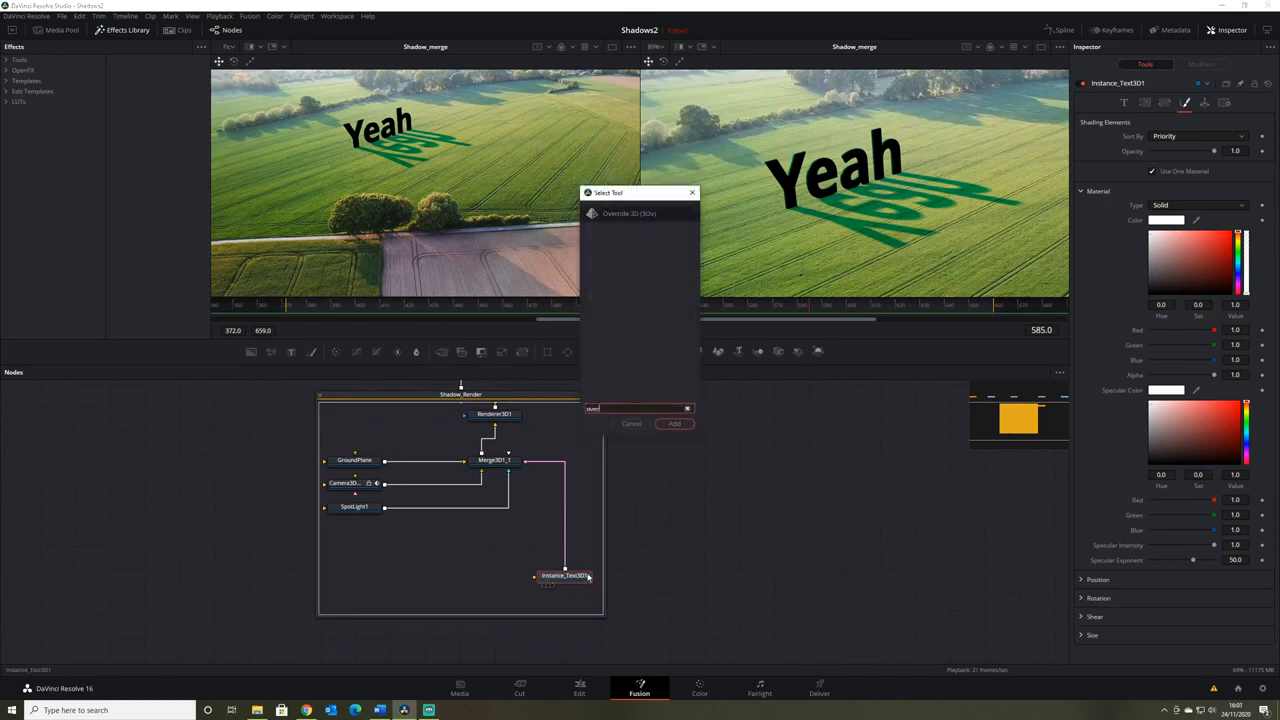
key(Return)
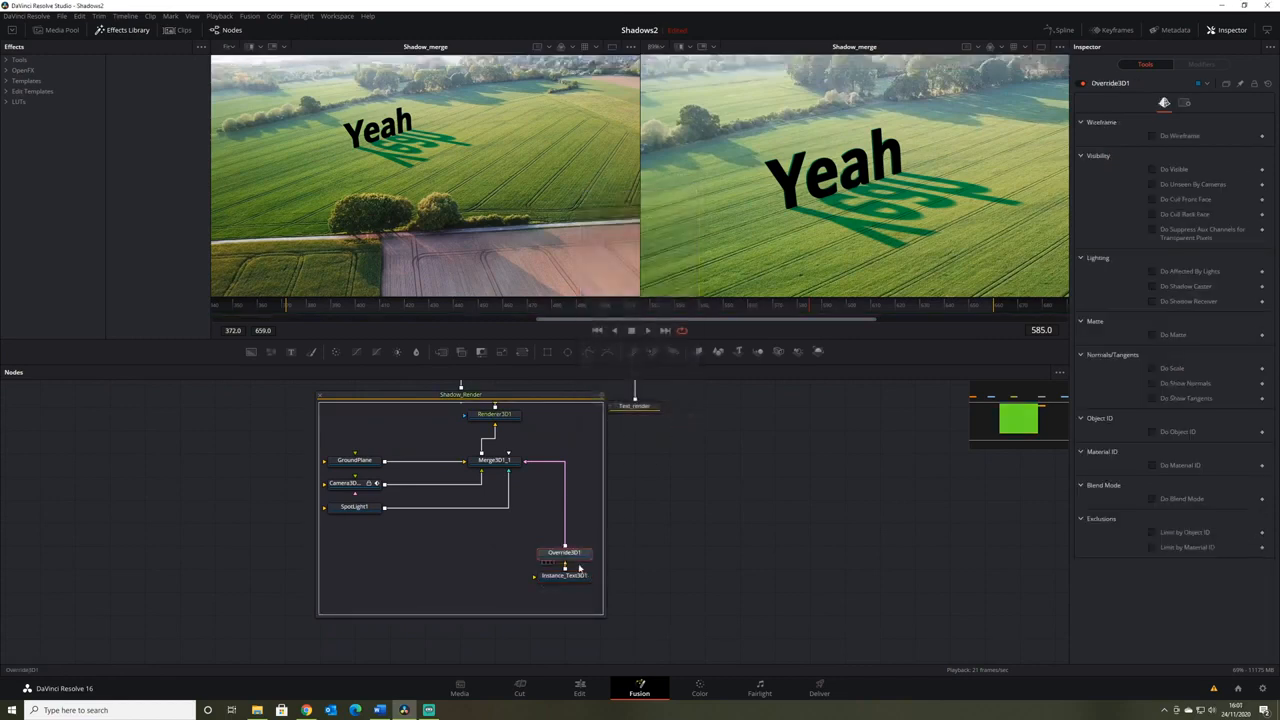
click(1154, 185)
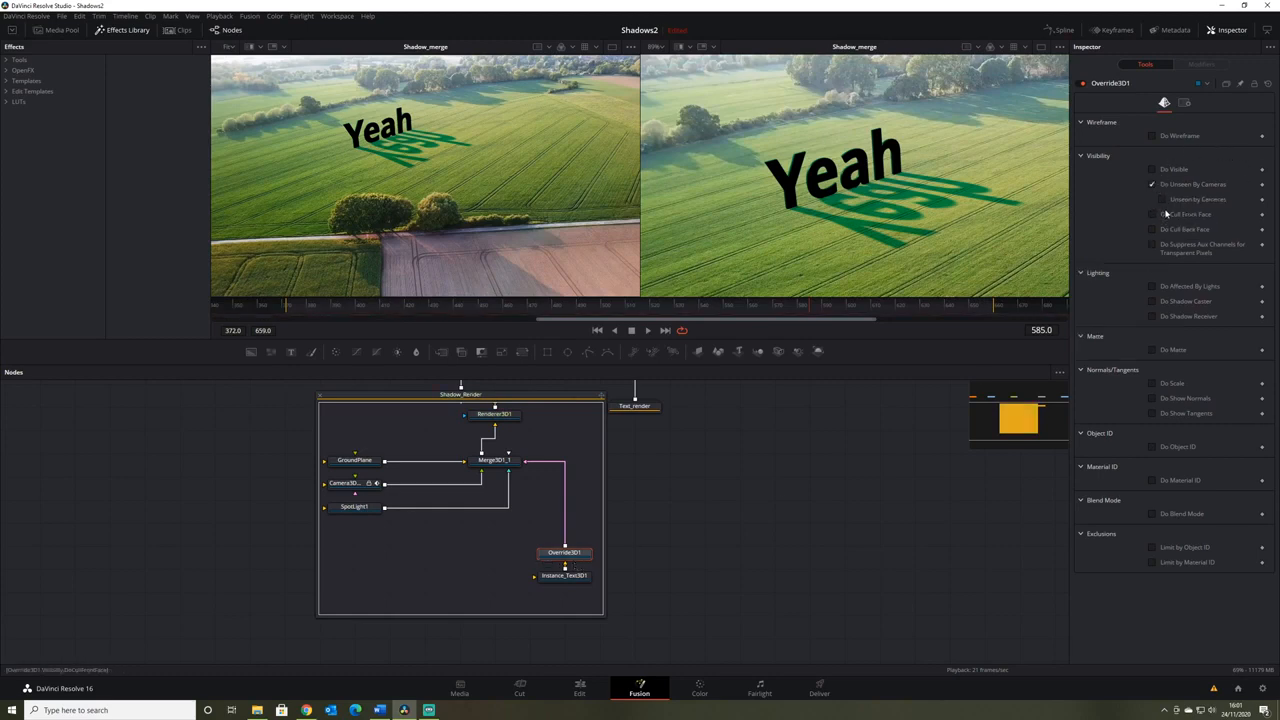
click(1162, 200)
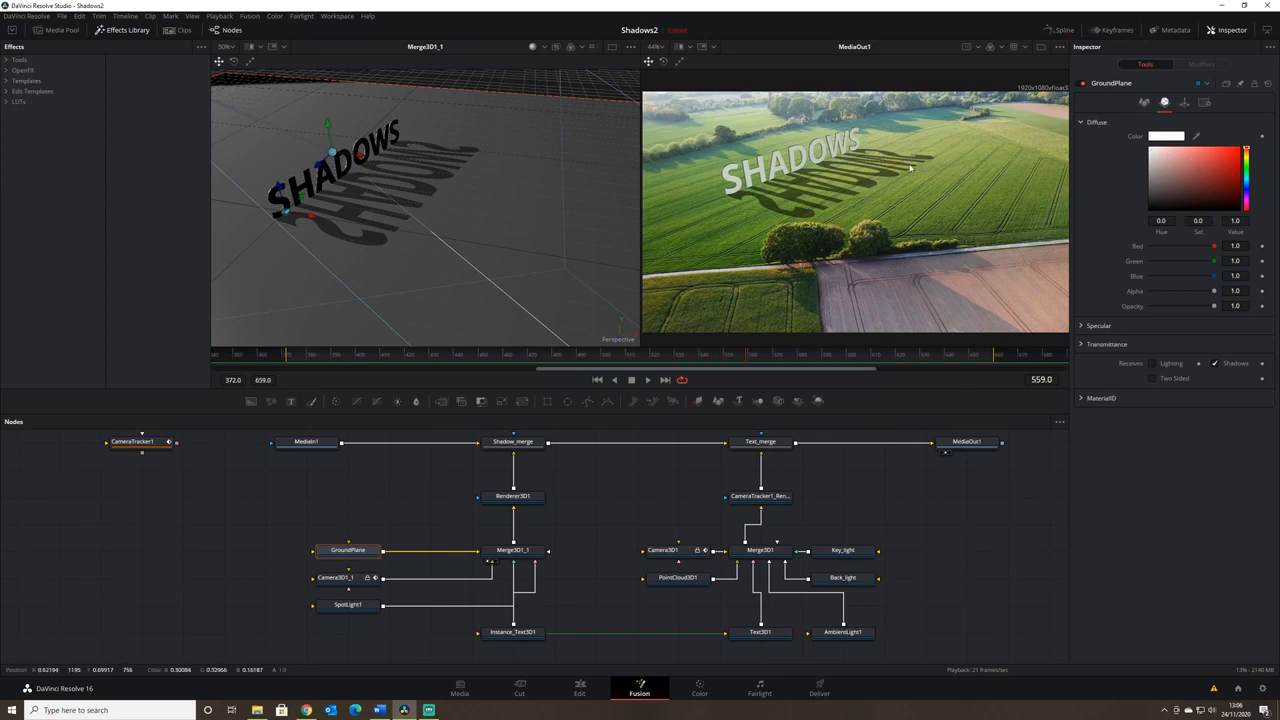
Go to frame 497 and examine how sharp the shadow edges of the SHADOWS text are against the field in MediaOut1
click(595, 362)
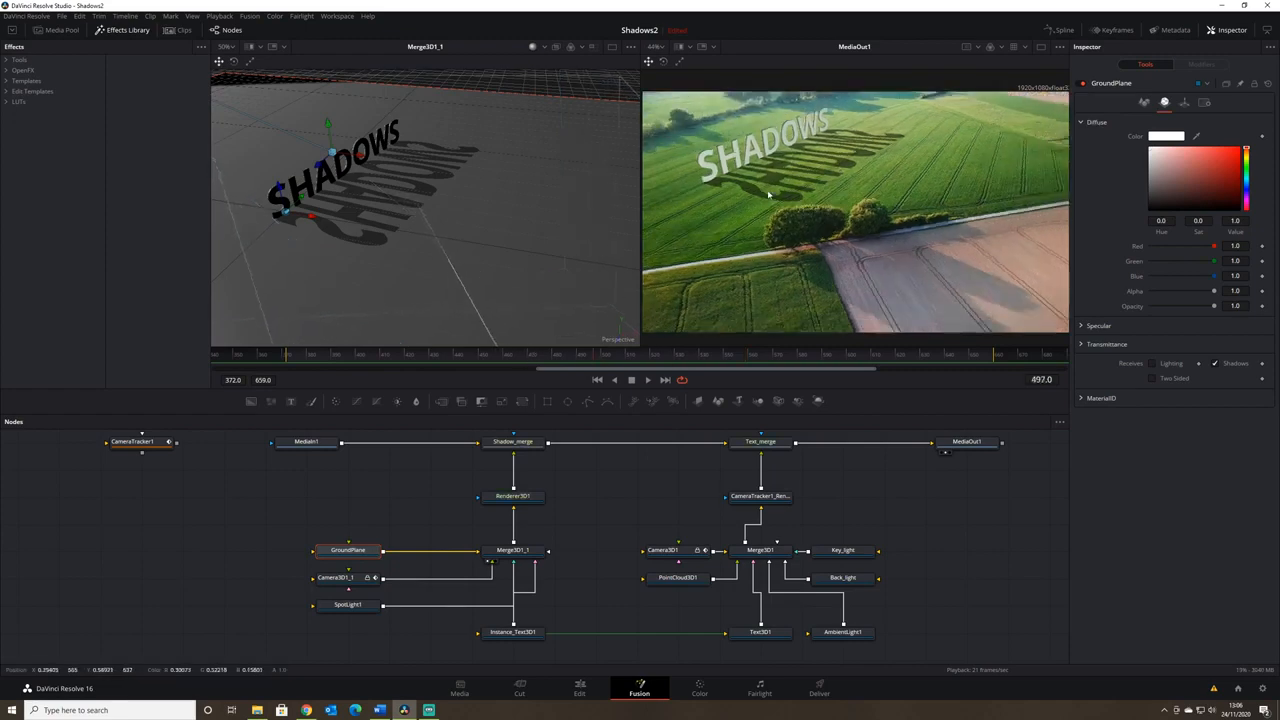
scroll(770, 200, up, 8)
scroll(845, 173, down, 5)
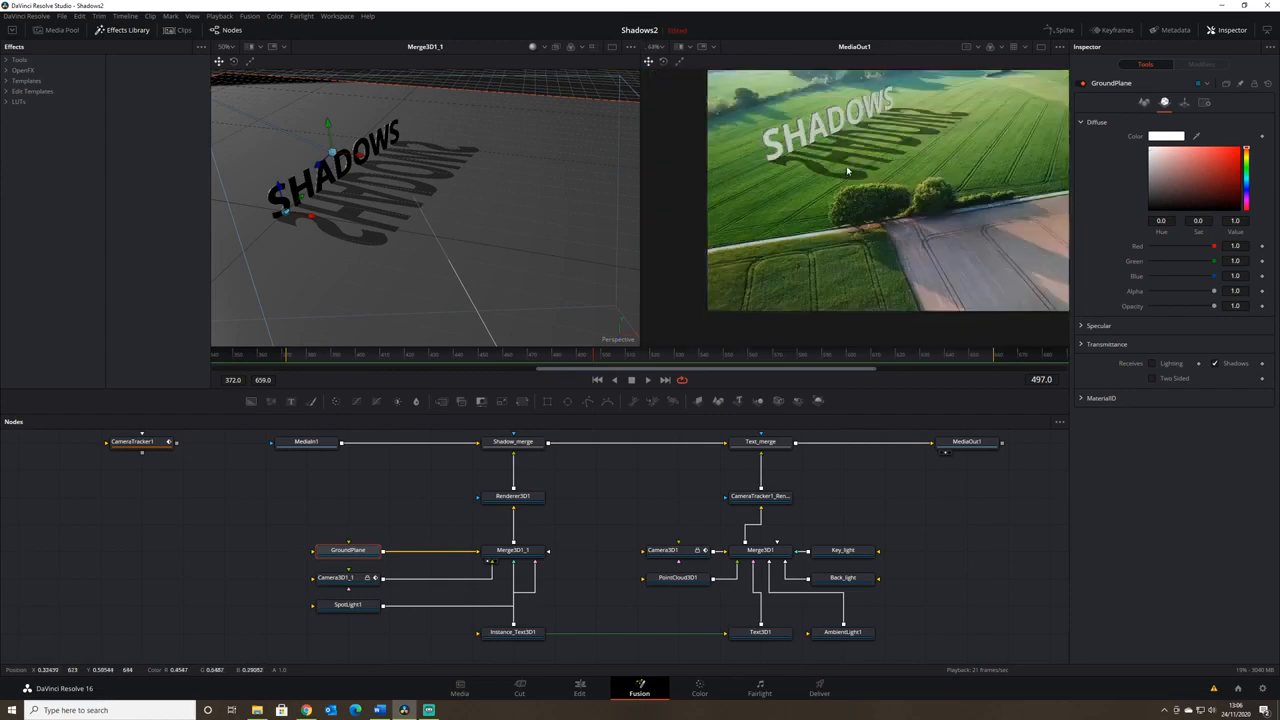
scroll(742, 158, up, 1)
scroll(760, 162, up, 2)
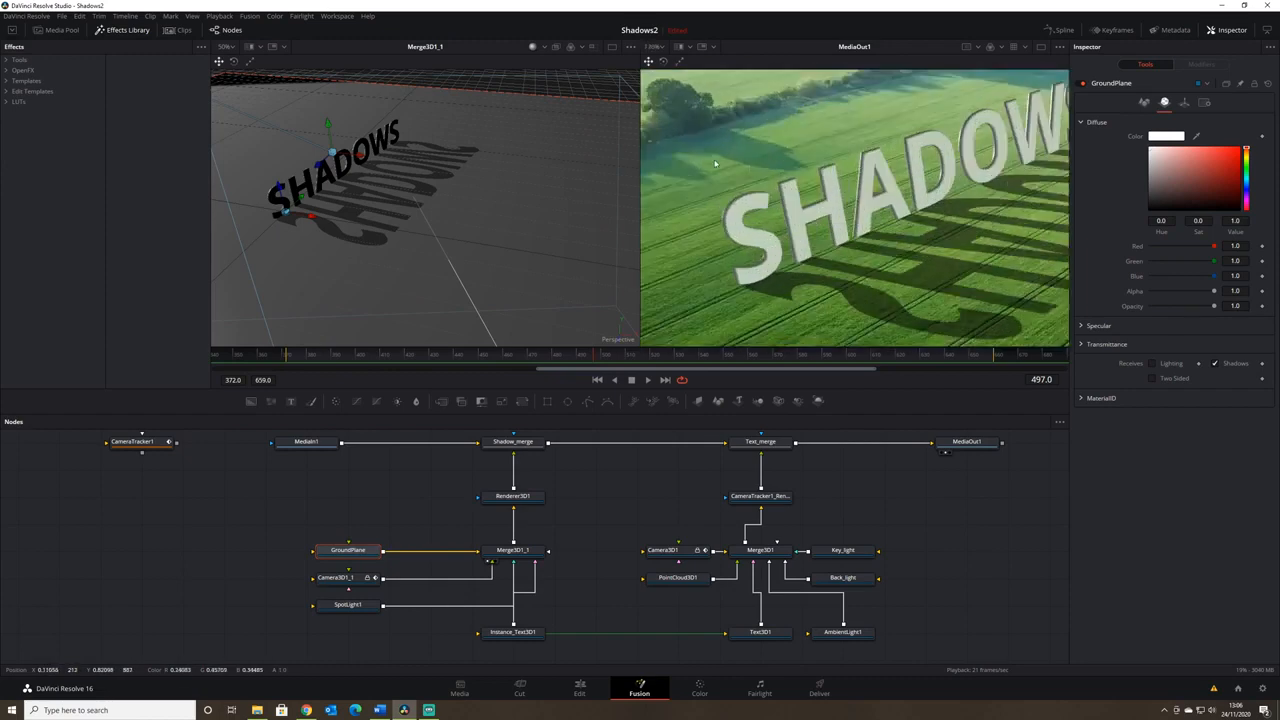
scroll(787, 158, down, 4)
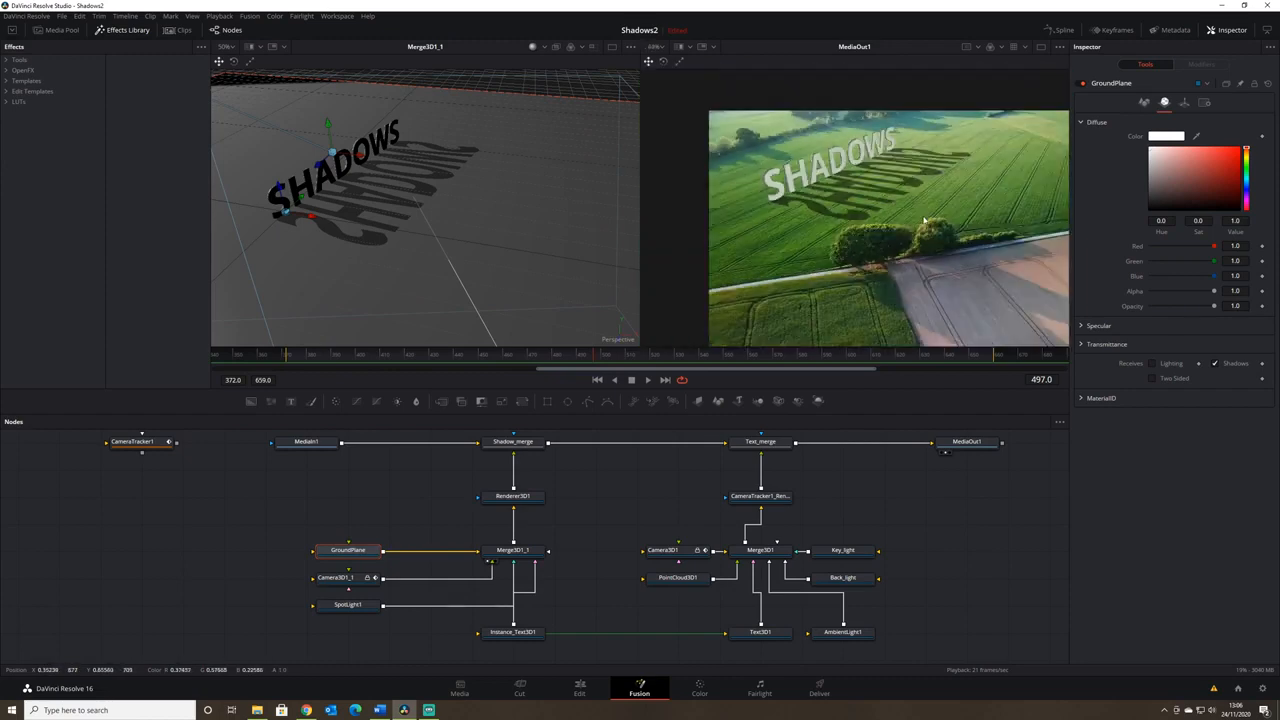
scroll(858, 222, up, 4)
scroll(858, 222, down, 4)
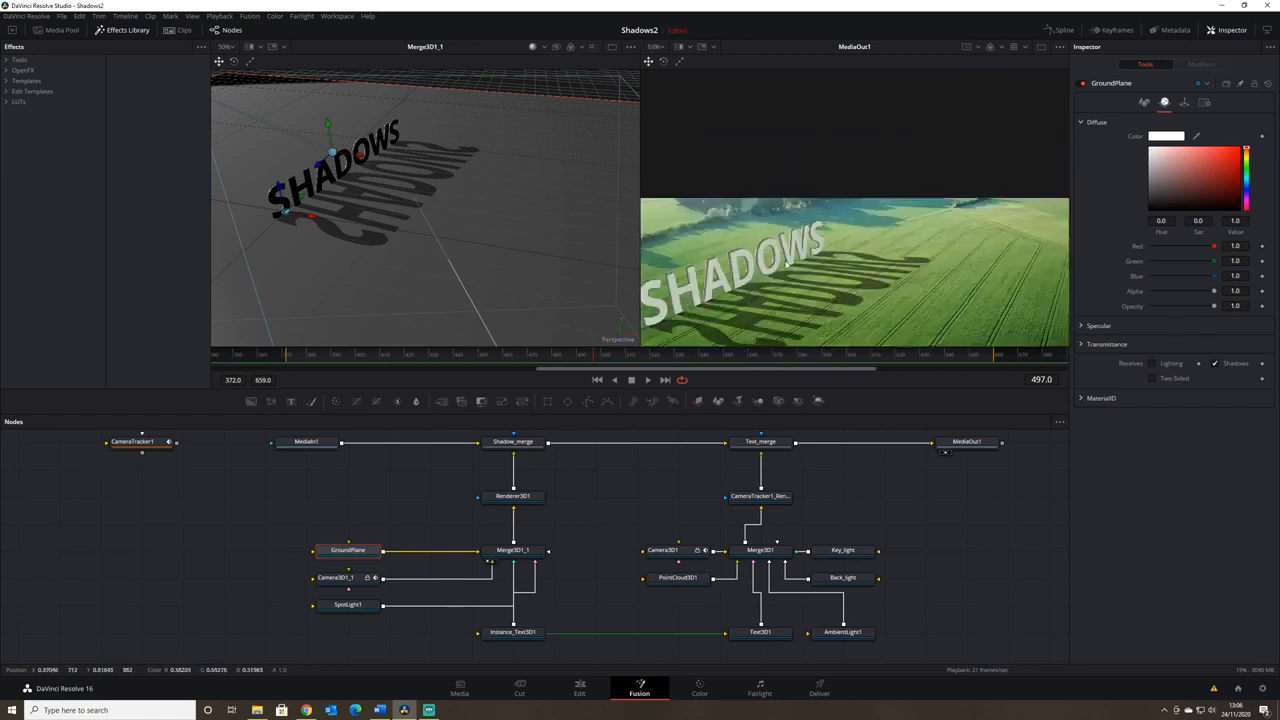
scroll(805, 203, up, 1)
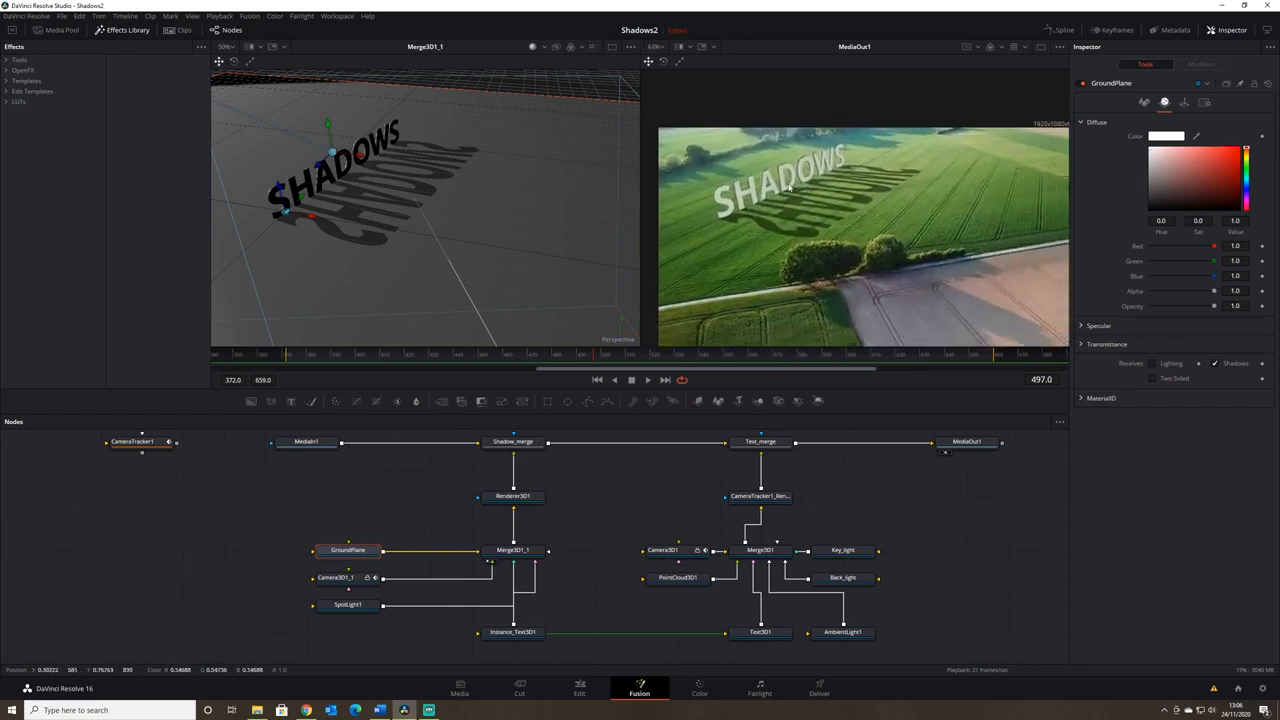
Set SpotLight1's shadow Softness to Constant with a Constant Softness of 0.0094
click(363, 608)
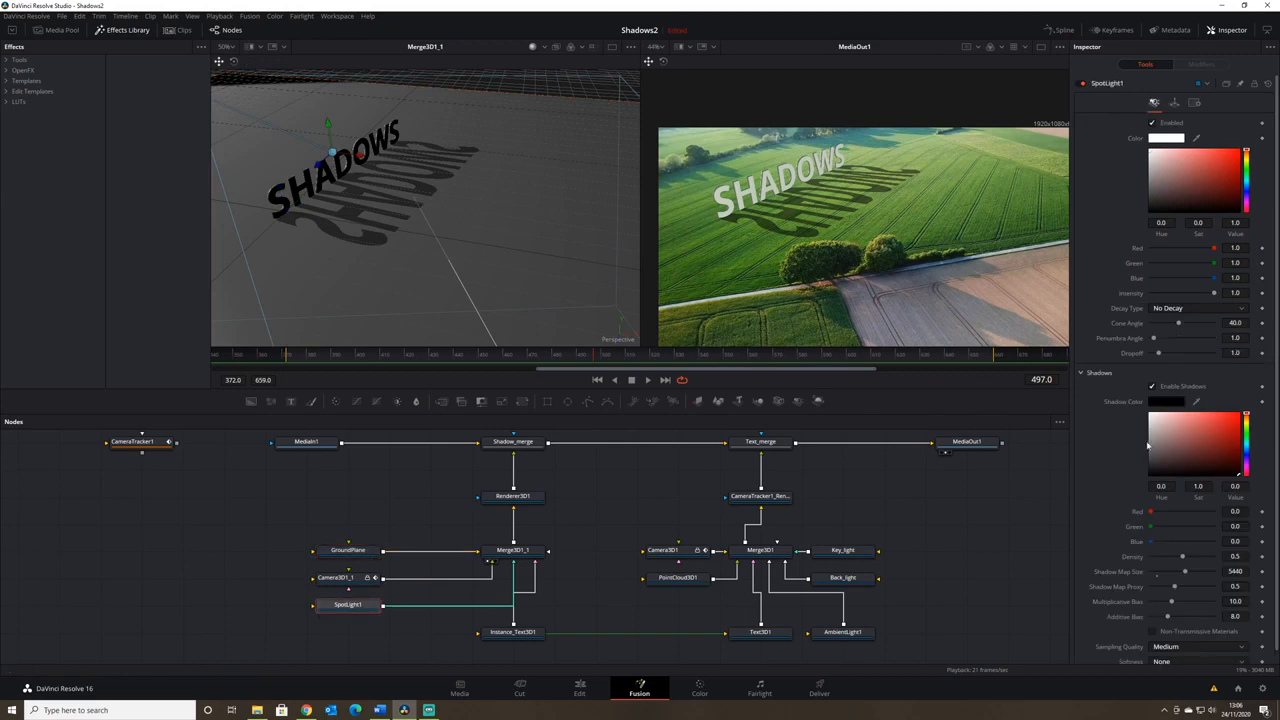
scroll(1178, 550, down, 1)
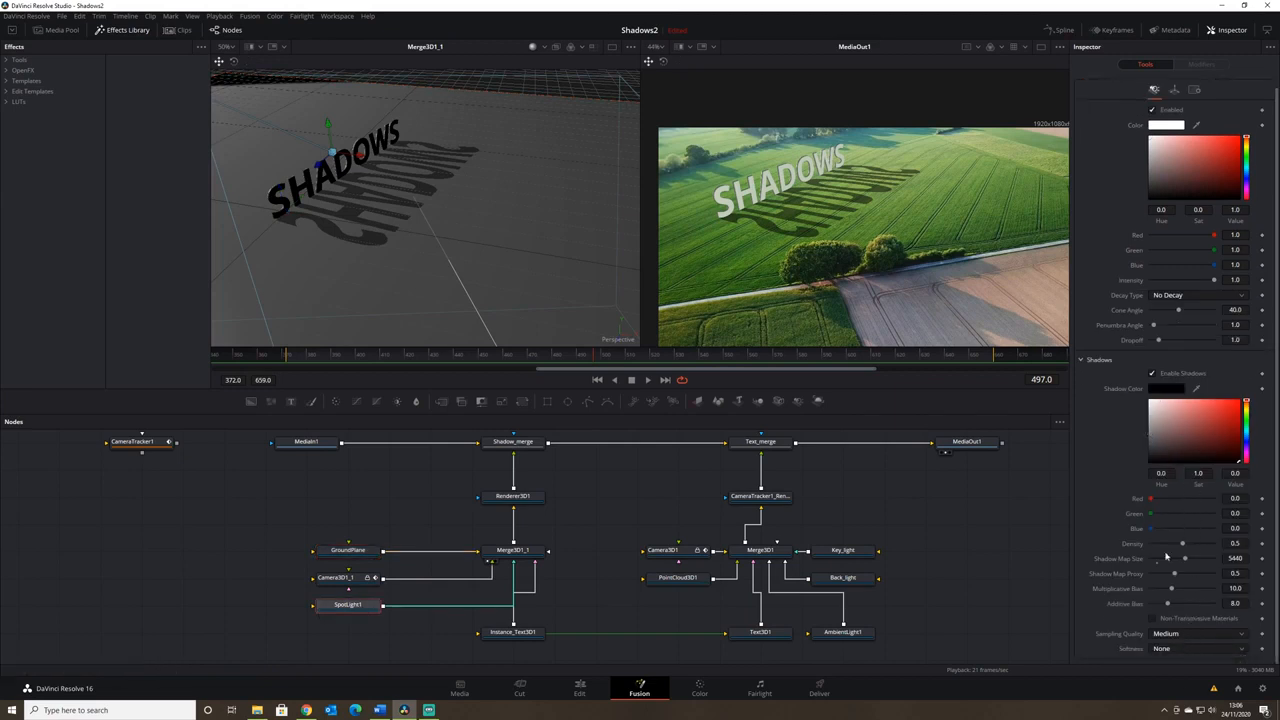
click(1160, 649)
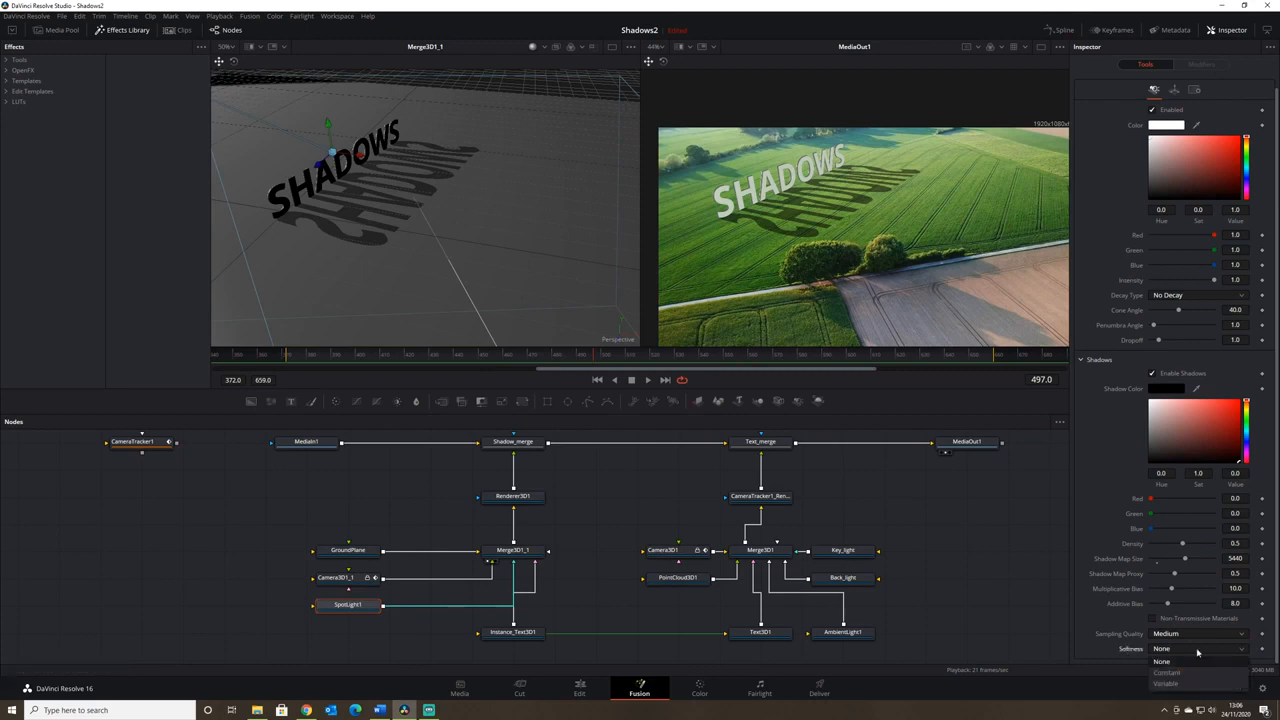
click(1187, 675)
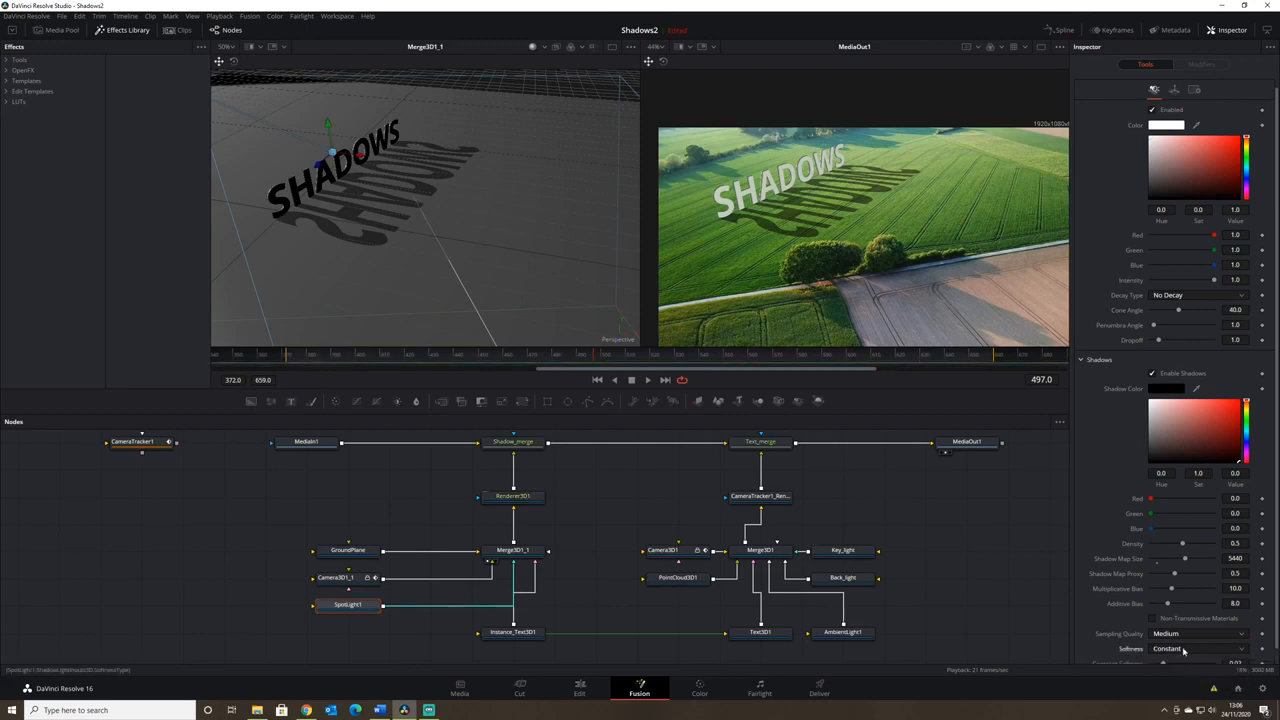
scroll(1185, 656, down, 1)
drag(1163, 650, 1158, 652)
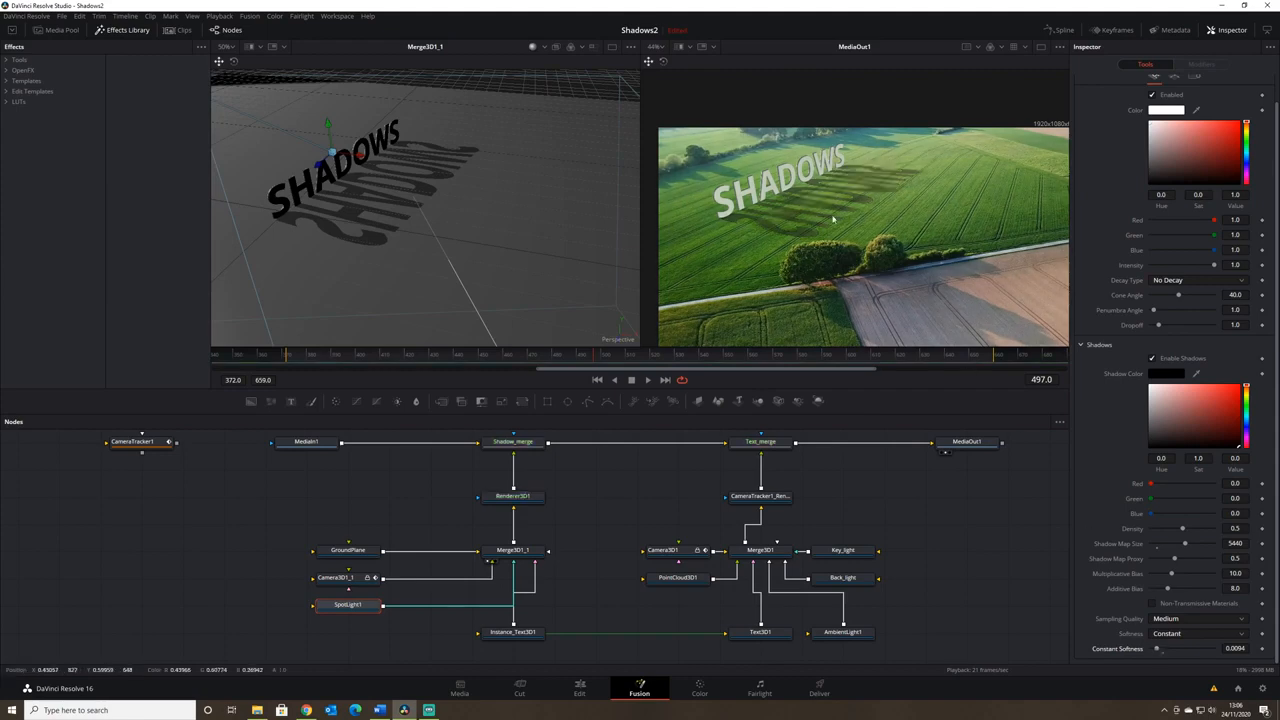
Tighten the blurred text shadows by reducing SpotLight1's Constant Softness to 0.0016
scroll(777, 212, up, 4)
scroll(777, 213, down, 3)
scroll(694, 154, up, 1)
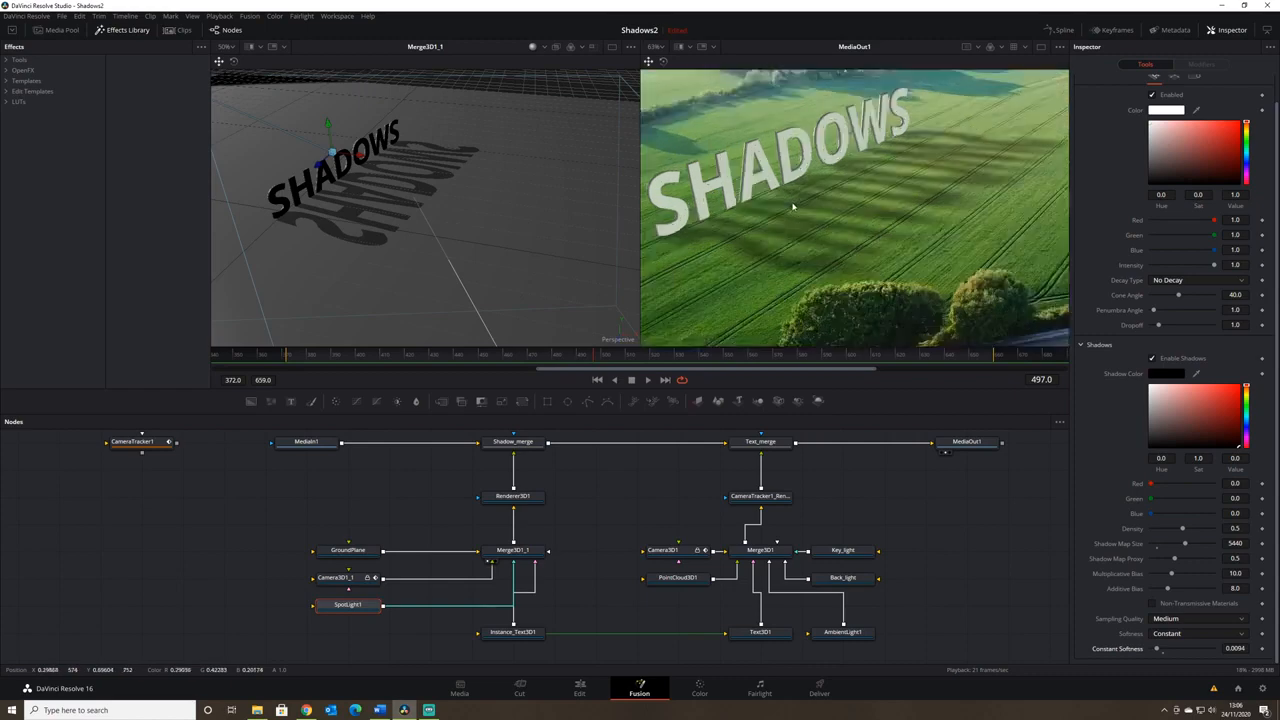
drag(1158, 654, 1155, 656)
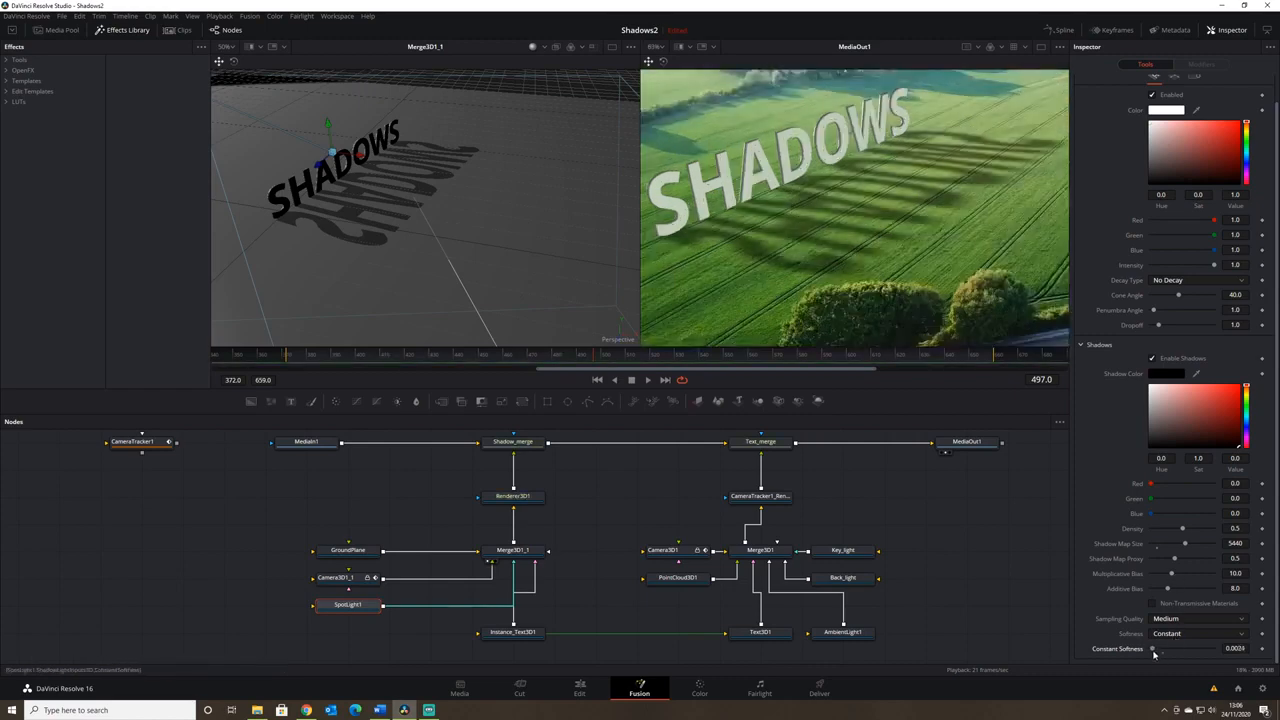
scroll(866, 241, down, 3)
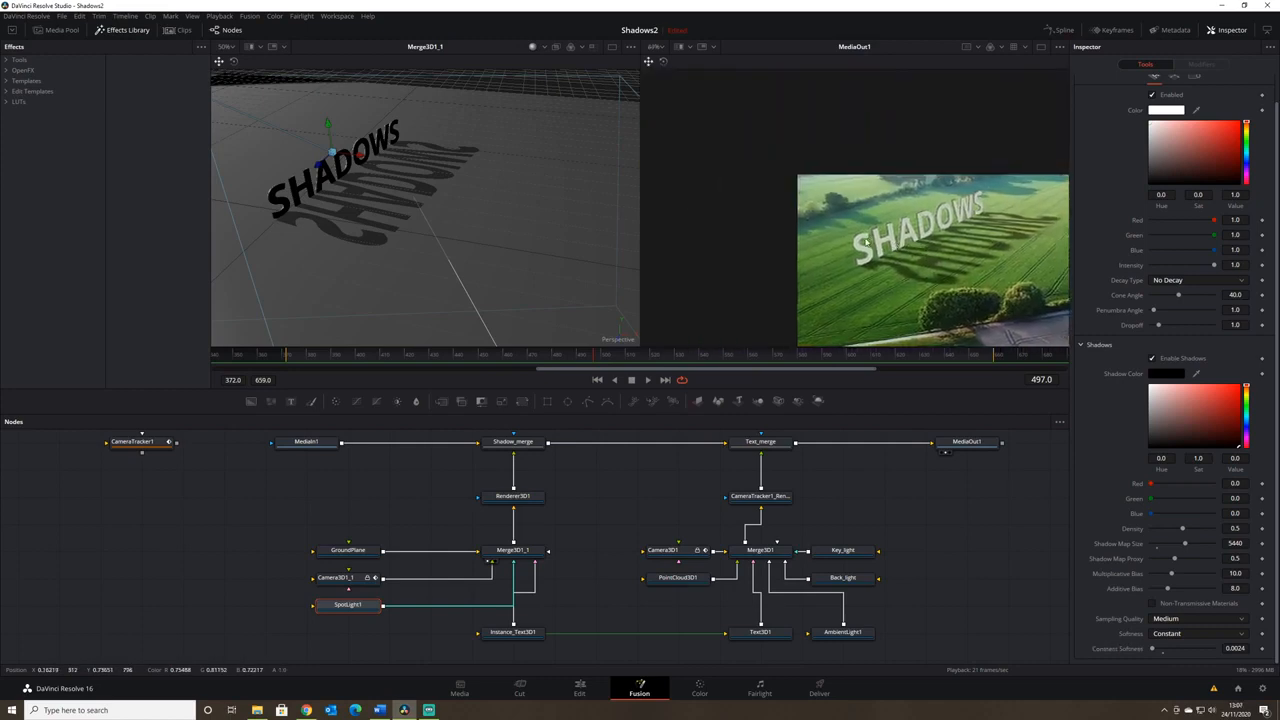
scroll(866, 241, up, 3)
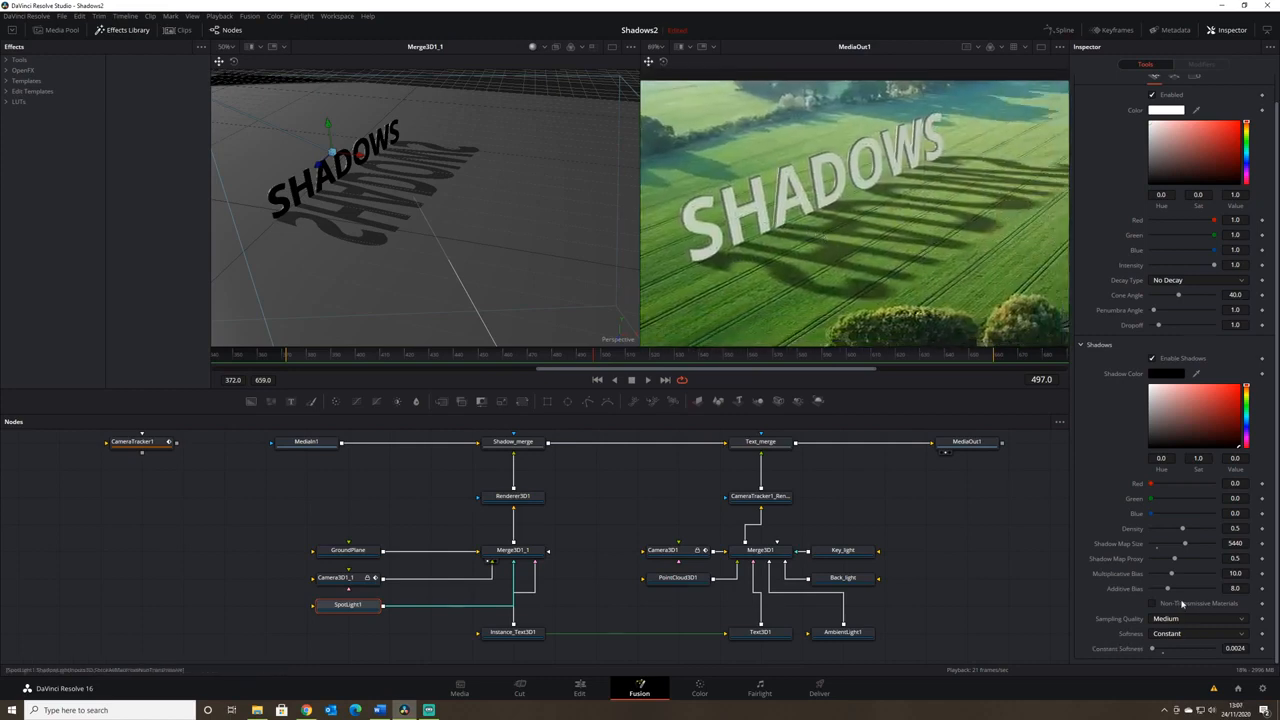
drag(1155, 649, 1153, 652)
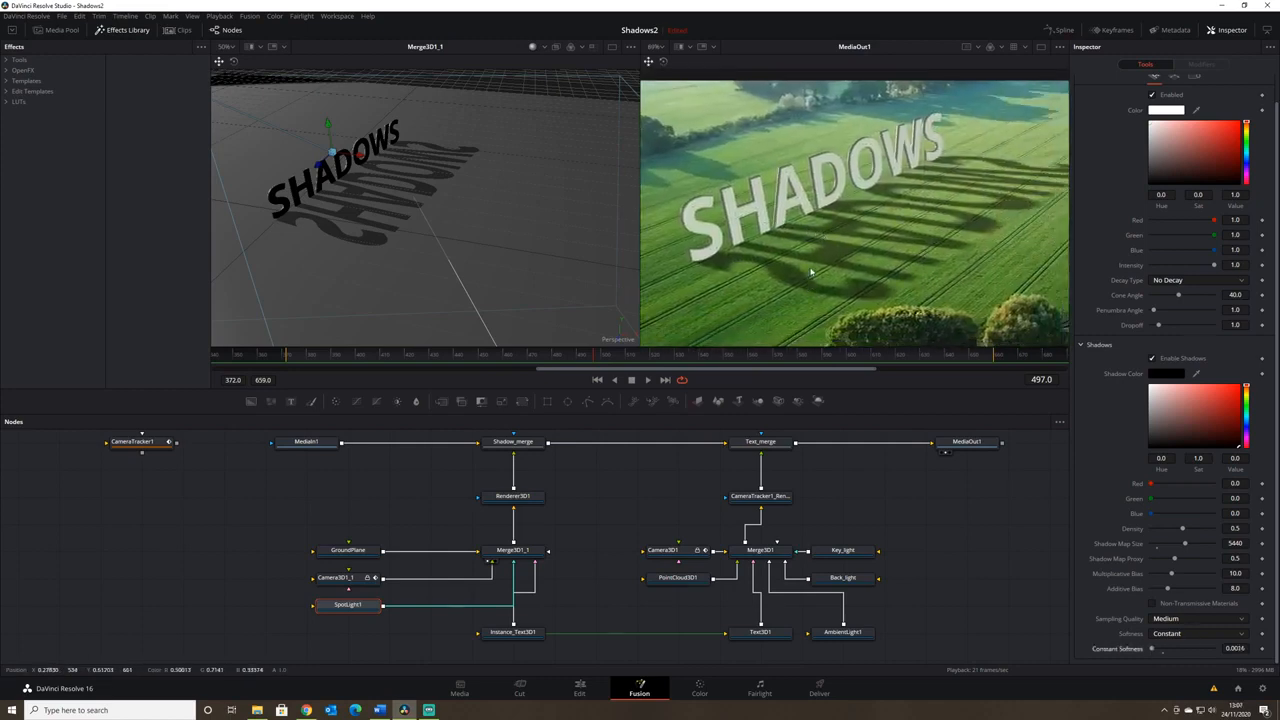
drag(843, 271, 885, 243)
scroll(885, 280, down, 3)
drag(818, 207, 901, 274)
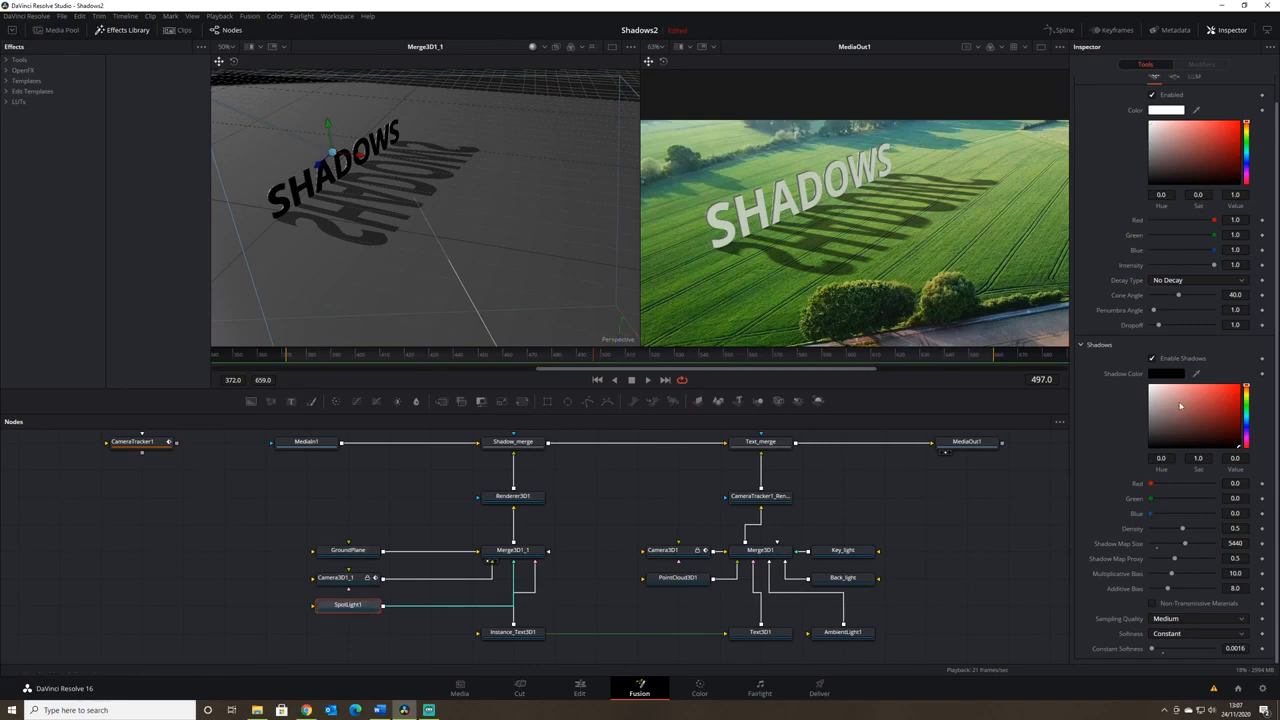
Try a light blue Shadow Color on SpotLight1 and return it to black
click(1247, 422)
drag(1220, 428, 1209, 385)
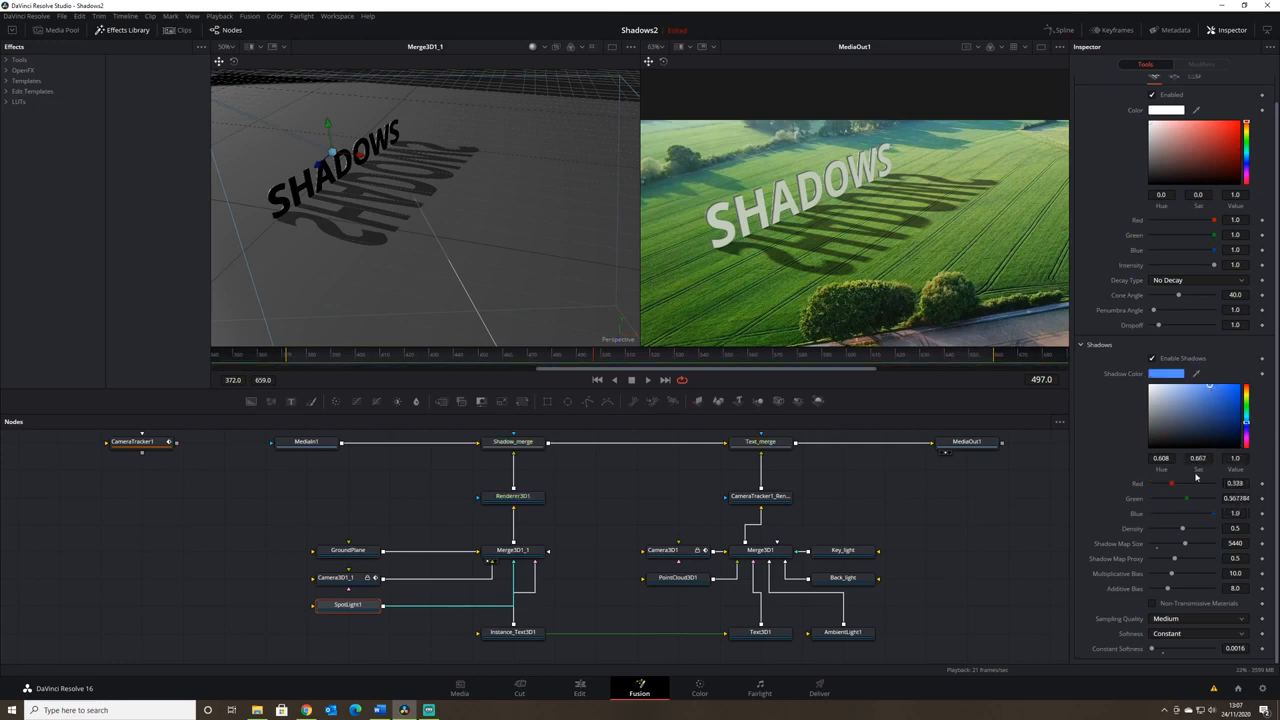
drag(1213, 419, 1256, 476)
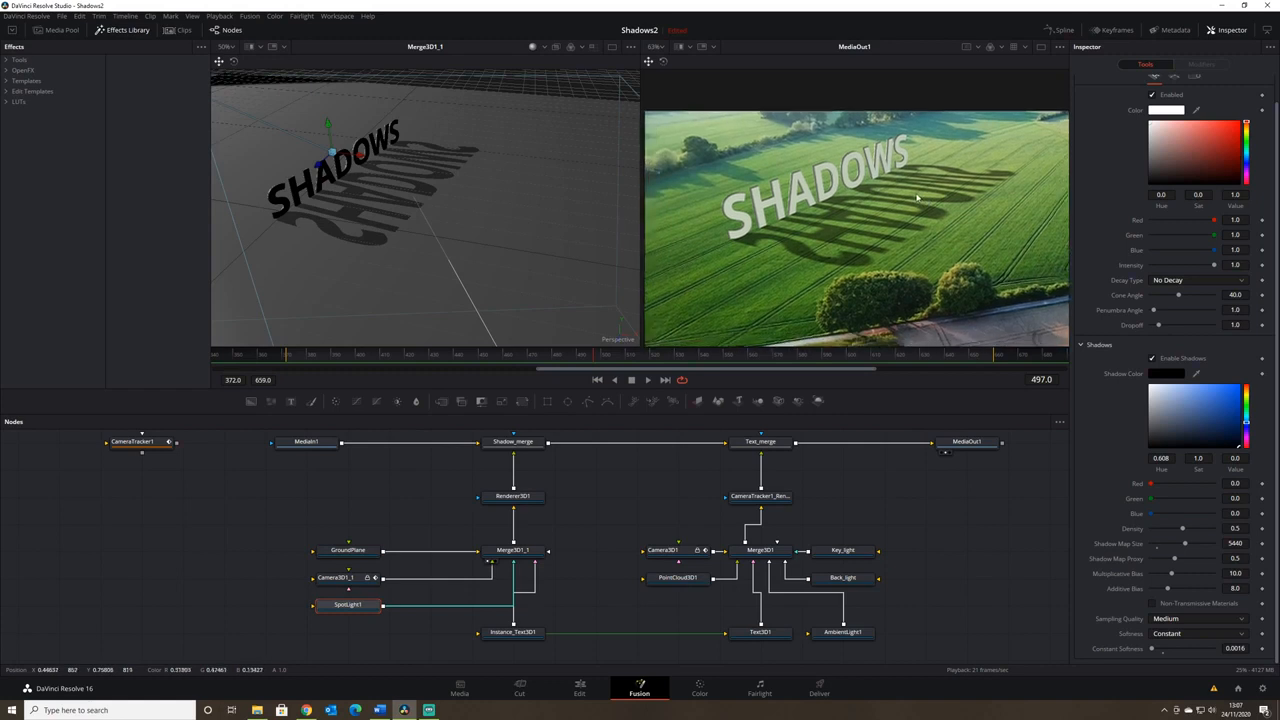
Add a Color Corrector after Renderer3D1 and tint the shadows towards cyan with a strength of about 0.68
click(519, 498)
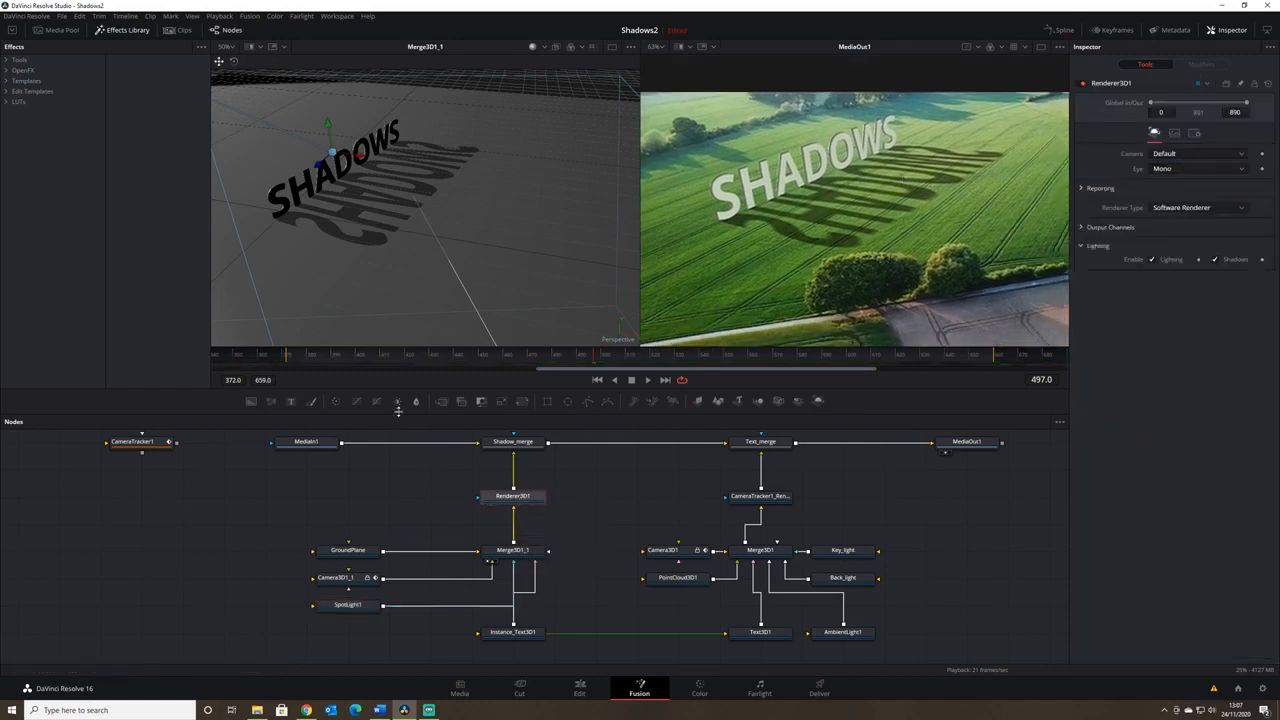
click(337, 401)
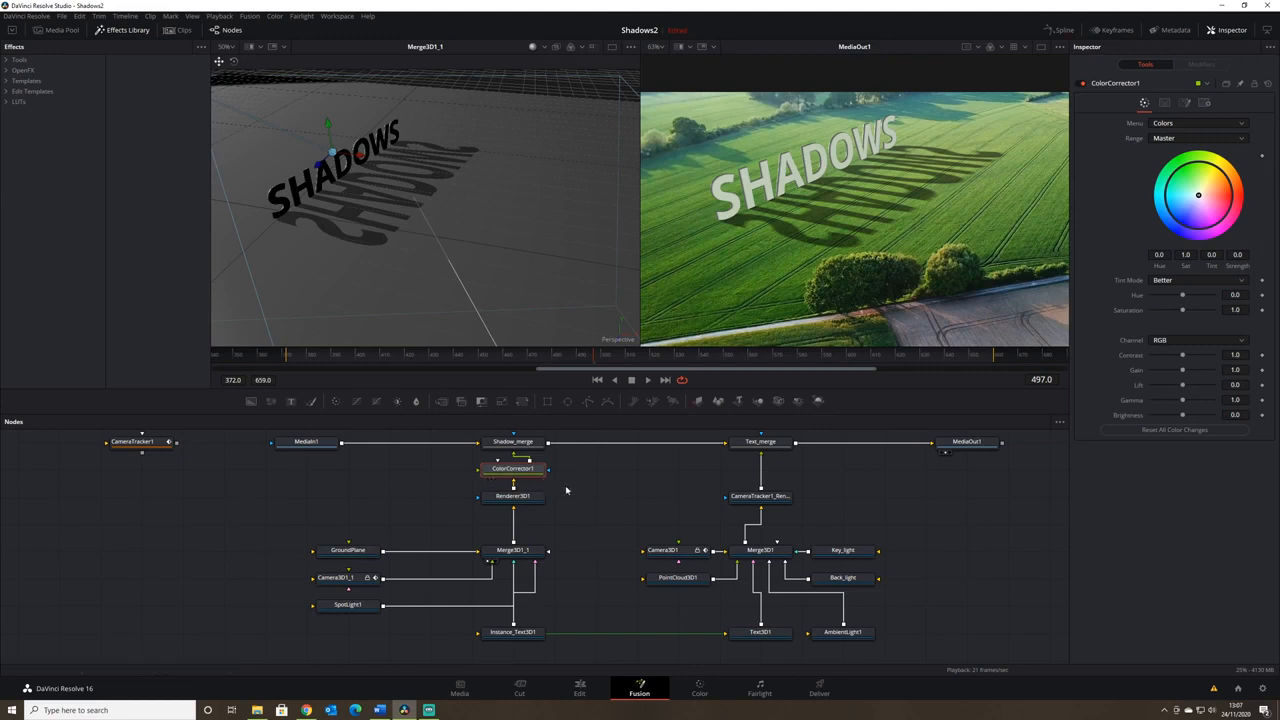
drag(1199, 197, 1177, 195)
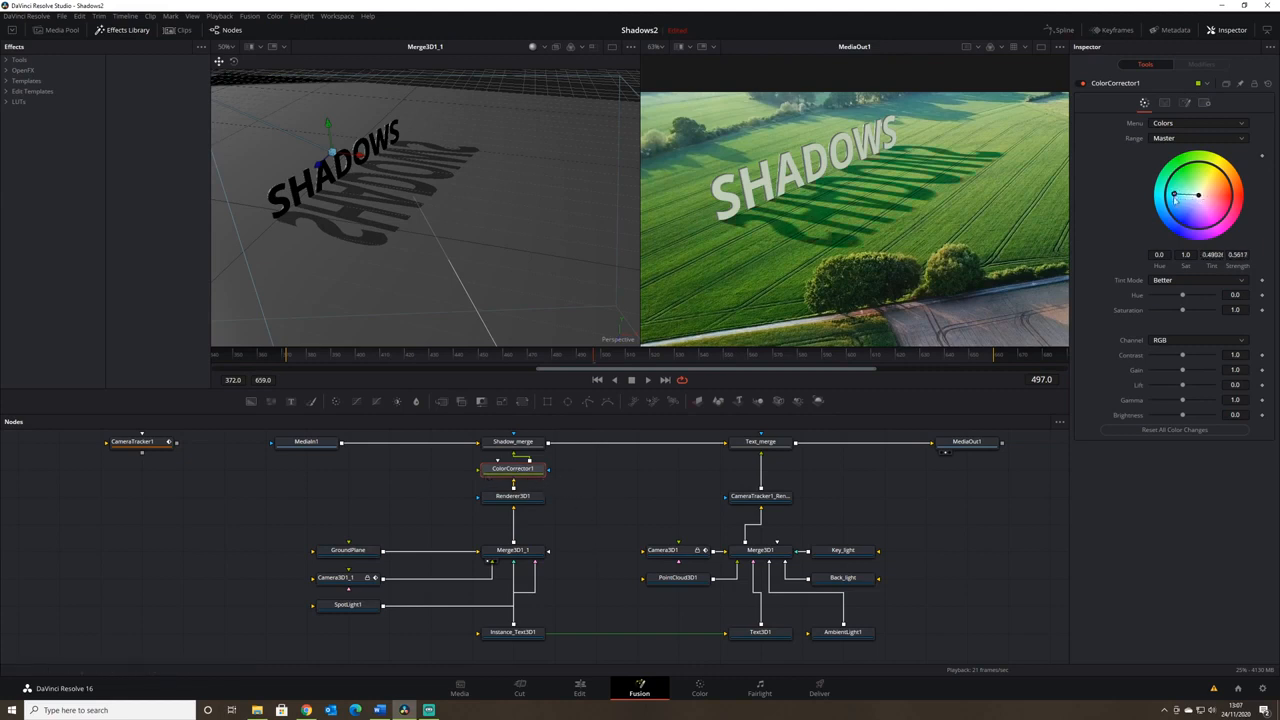
drag(1175, 196, 1172, 197)
scroll(909, 216, up, 1)
scroll(909, 216, down, 3)
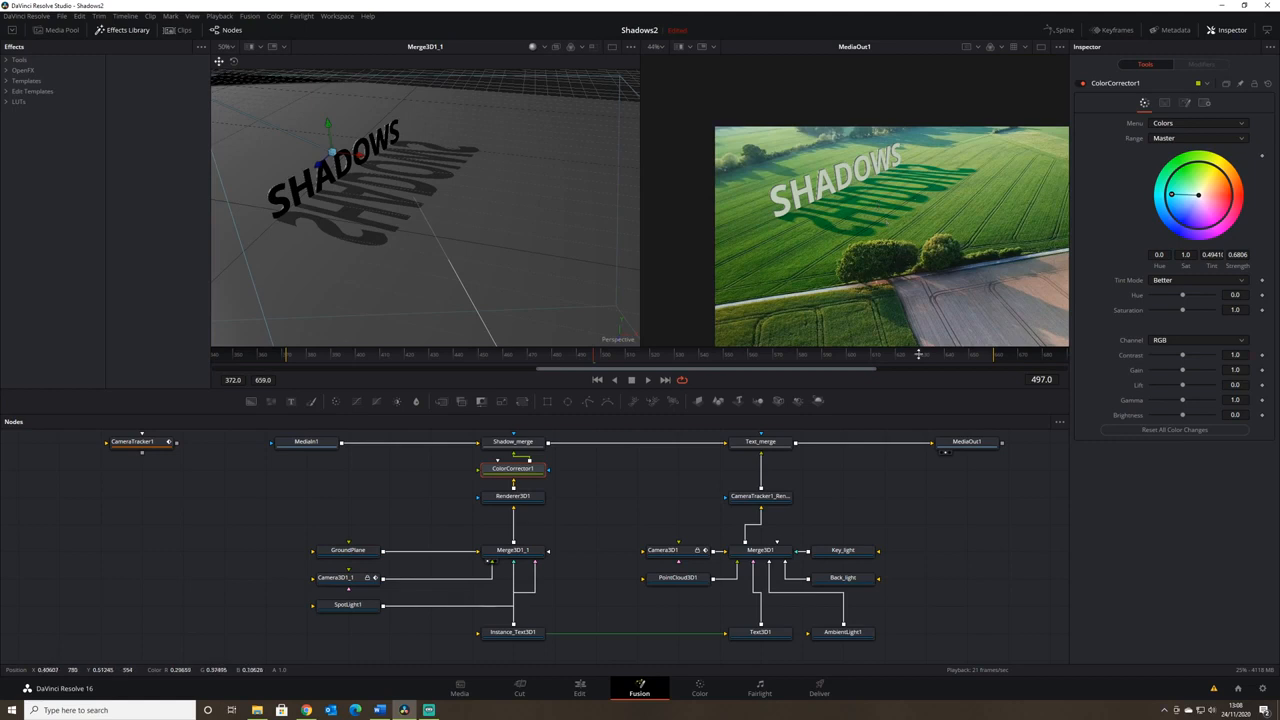
Move SpotLight1 in the 3D scene so the text's shadows stretch across the field onto the trees, checking the result at frame 585
drag(978, 356, 289, 375)
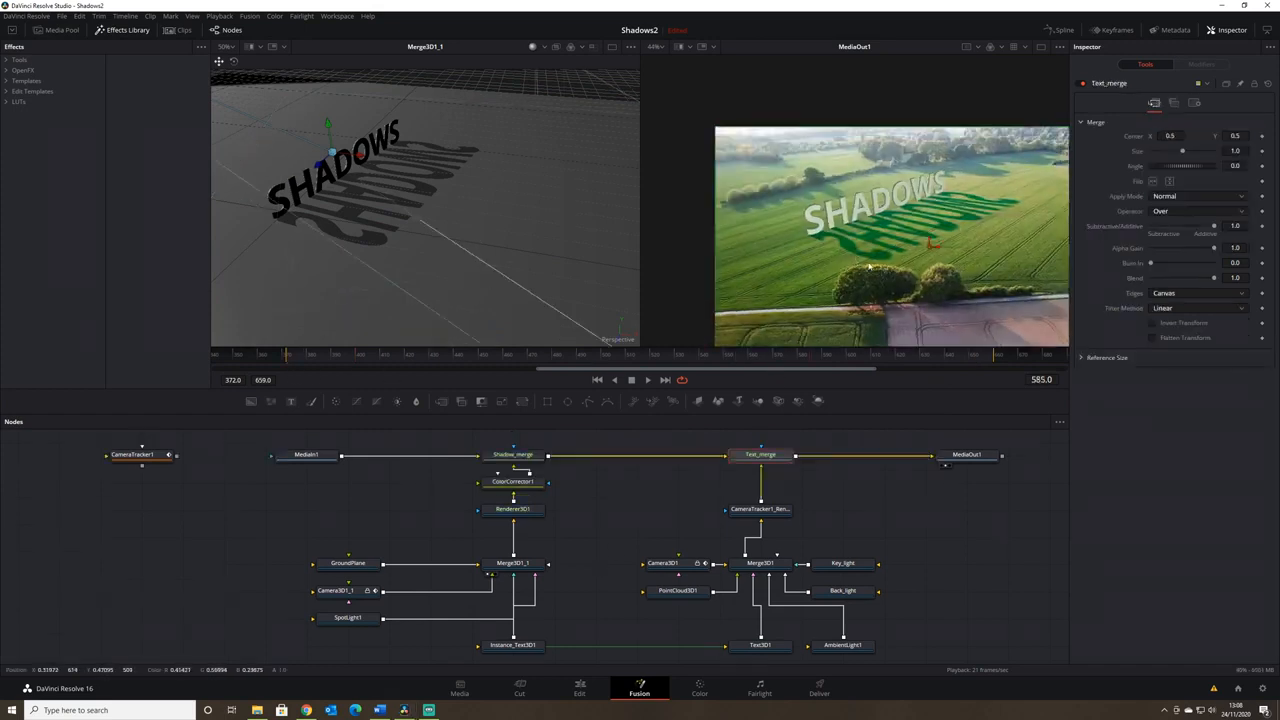
click(360, 618)
drag(405, 300, 474, 238)
drag(329, 140, 276, 109)
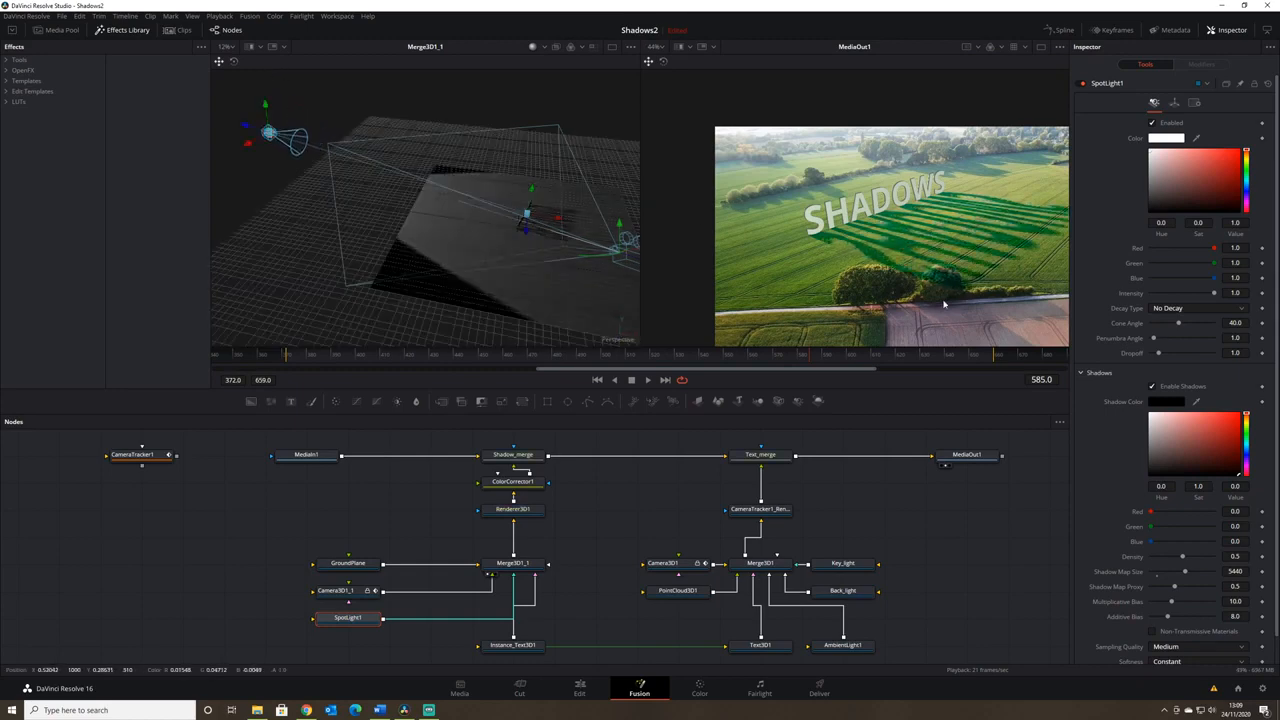
scroll(948, 290, up, 2)
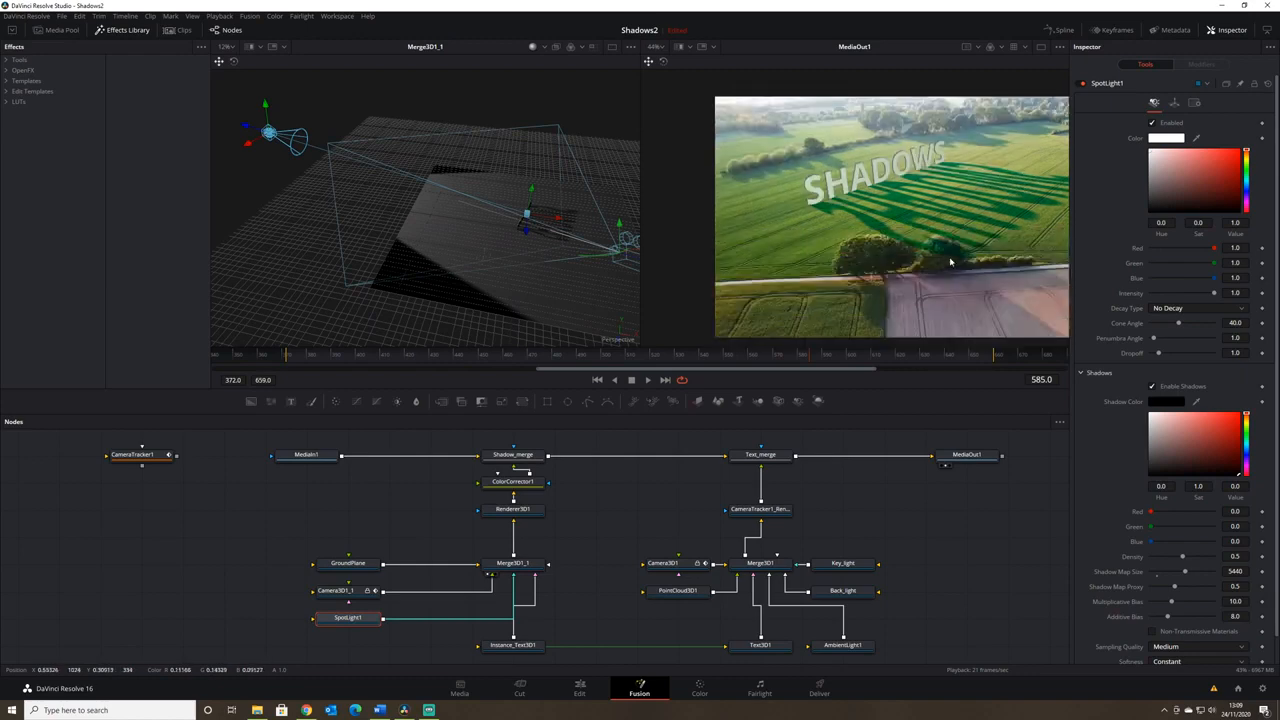
scroll(980, 268, up, 2)
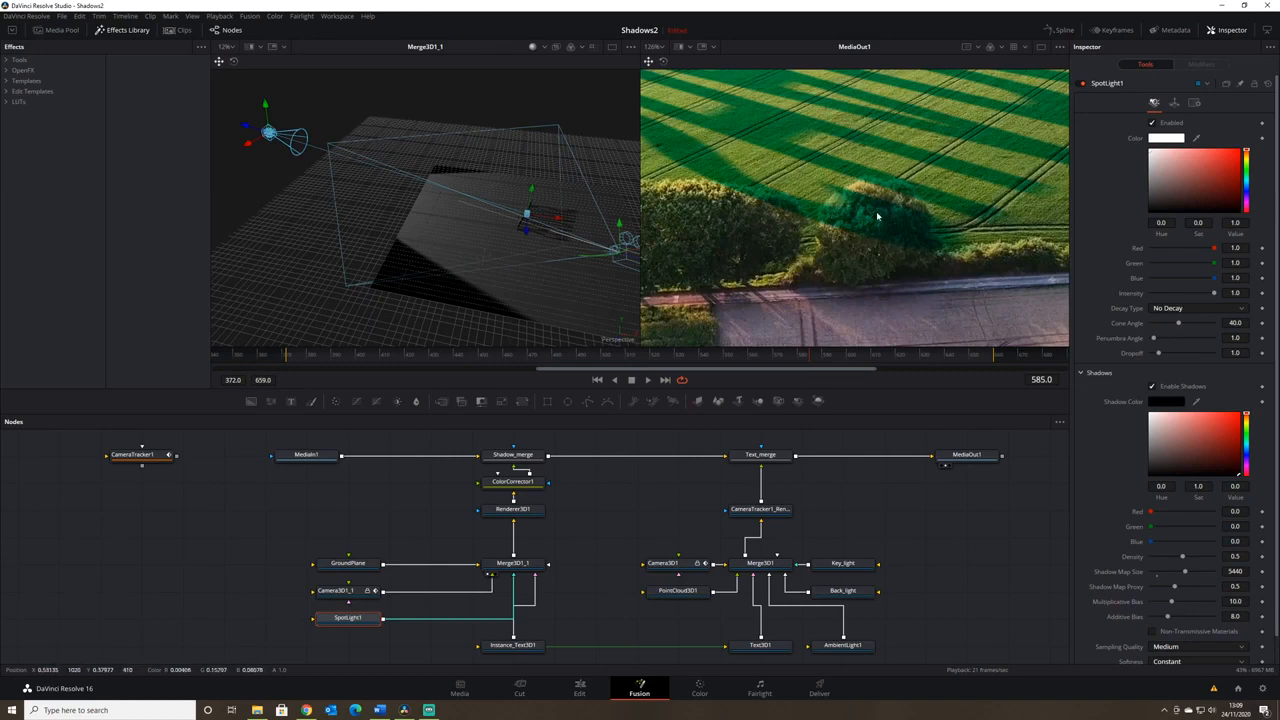
scroll(853, 218, down, 2)
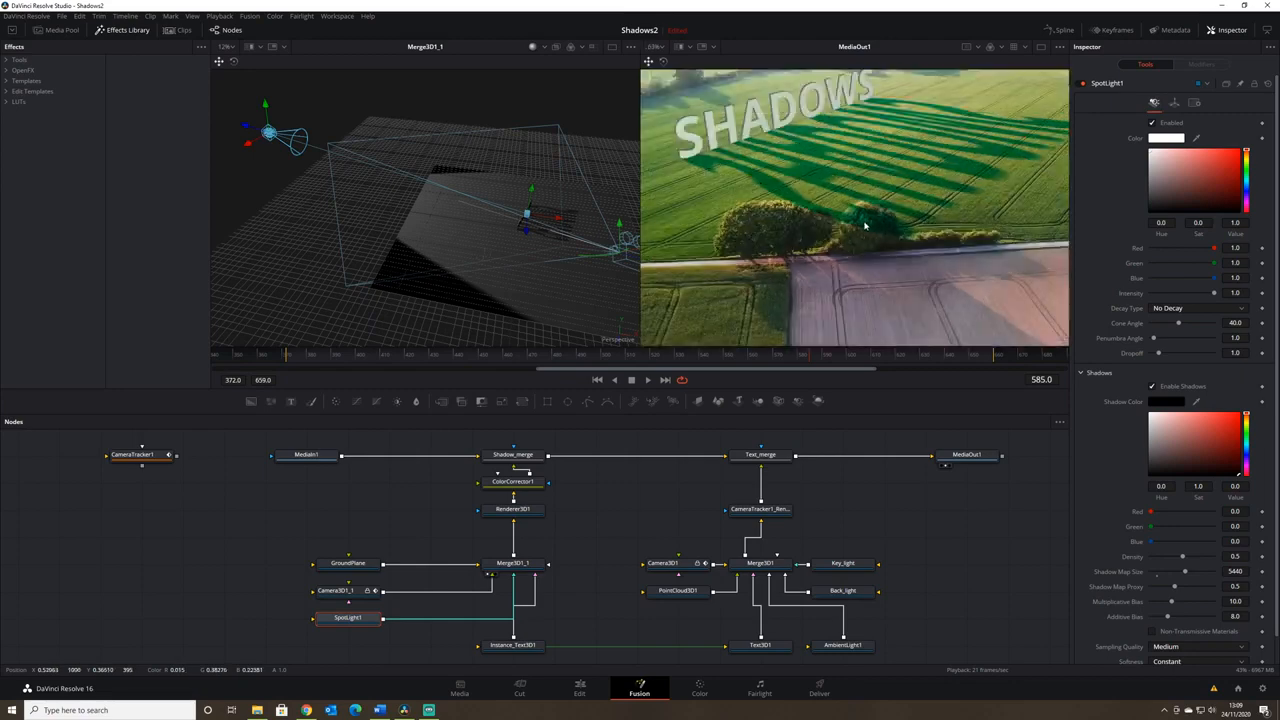
scroll(878, 190, down, 2)
scroll(880, 188, up, 1)
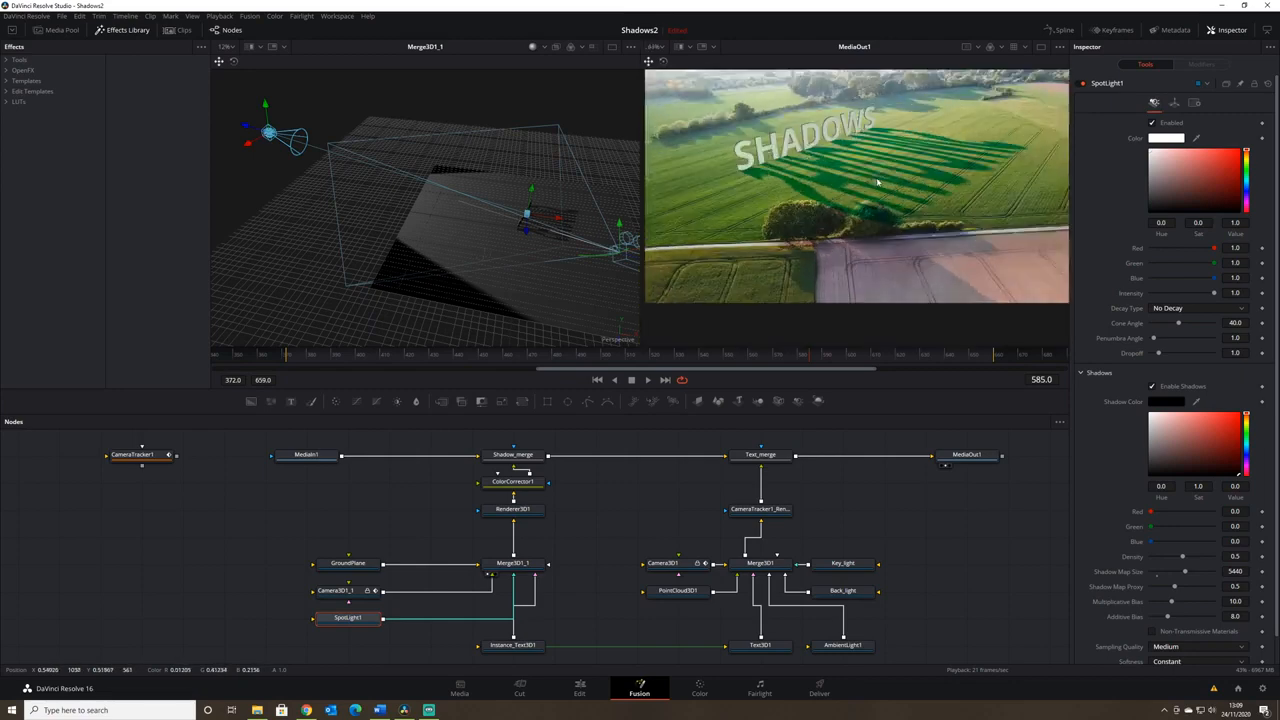
Raise SpotLight1 higher in the 3D scene to shorten the text's shadows on the field
drag(270, 110, 276, 67)
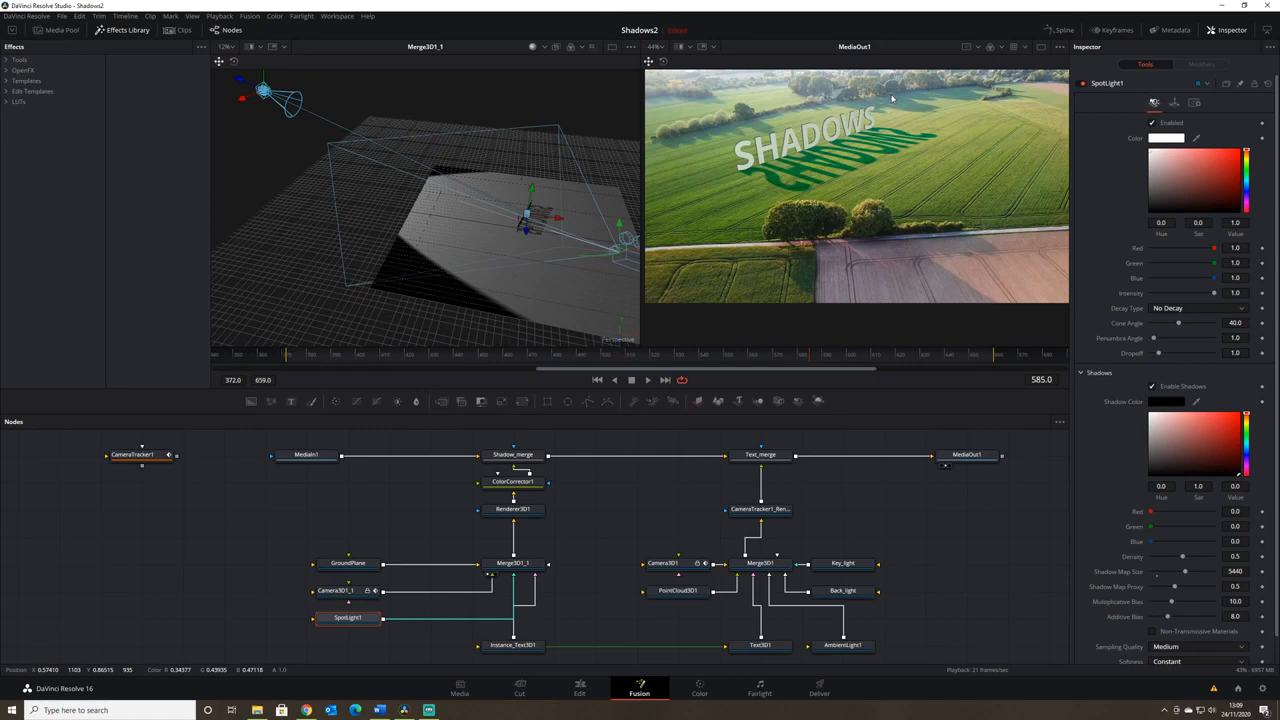
mouse_move(933, 161)
mouse_down()
mouse_move(911, 165)
mouse_move(931, 194)
mouse_move(951, 191)
mouse_move(927, 184)
mouse_up()
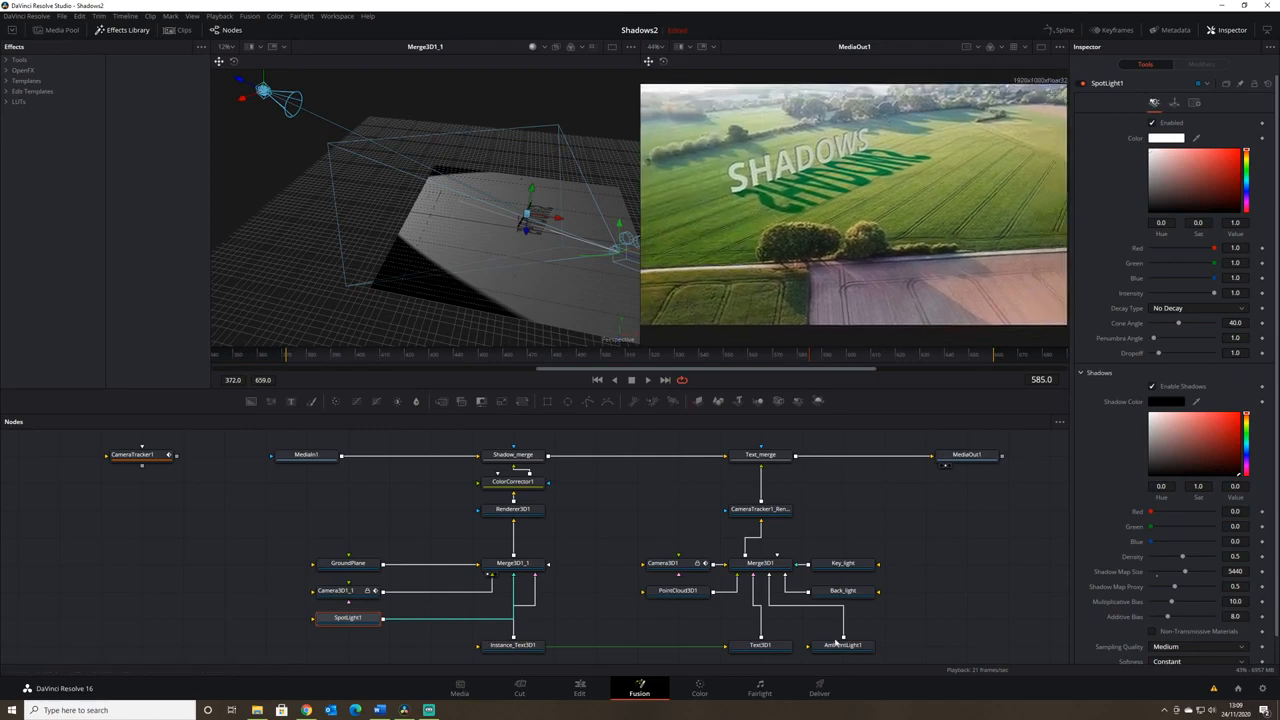
Replace the styled text of Text3D1 with "Yeah"
scroll(758, 645, down, 1)
click(760, 633)
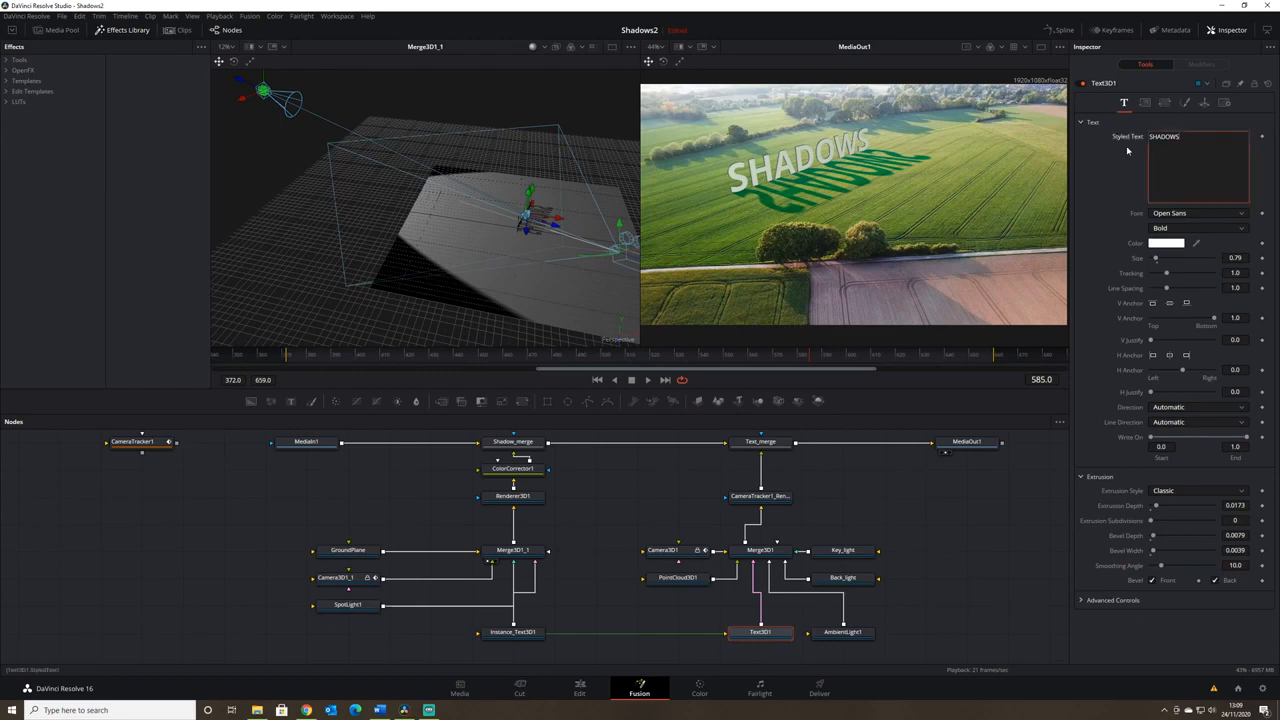
key(ctrl+a)
key(BackSpace)
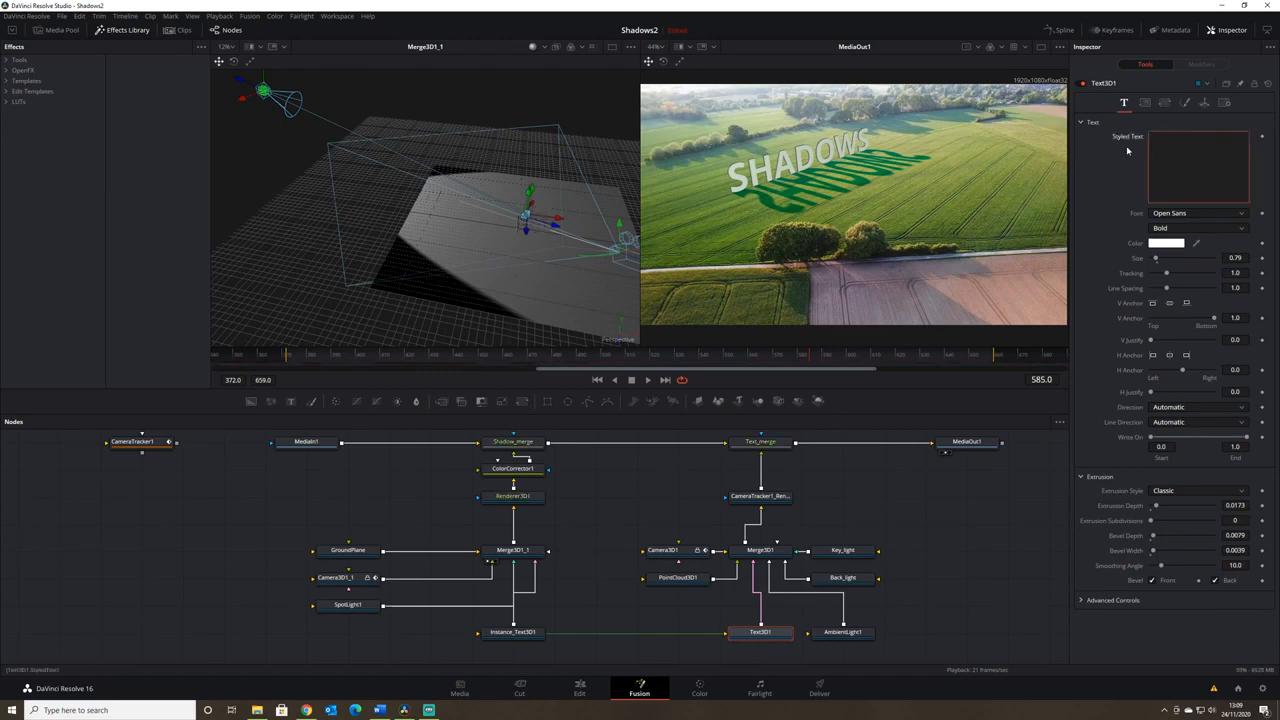
text(Yeas)
key(BackSpace)
text(h)
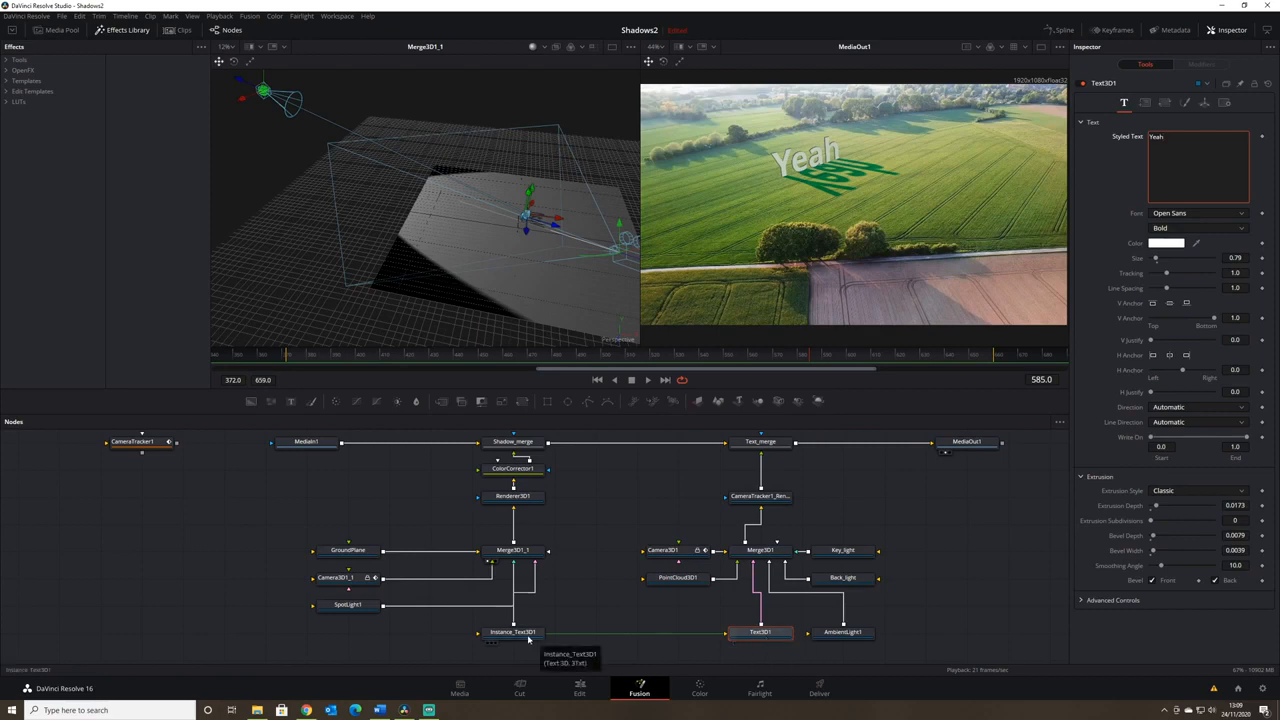
Group the shadow nodes from ColorCorrector1 down to Instance_Text3D1, including GroundPlane, Camera3D1_1 and SpotLight1, and rename the group Shadow_Render
drag(583, 549, 548, 530)
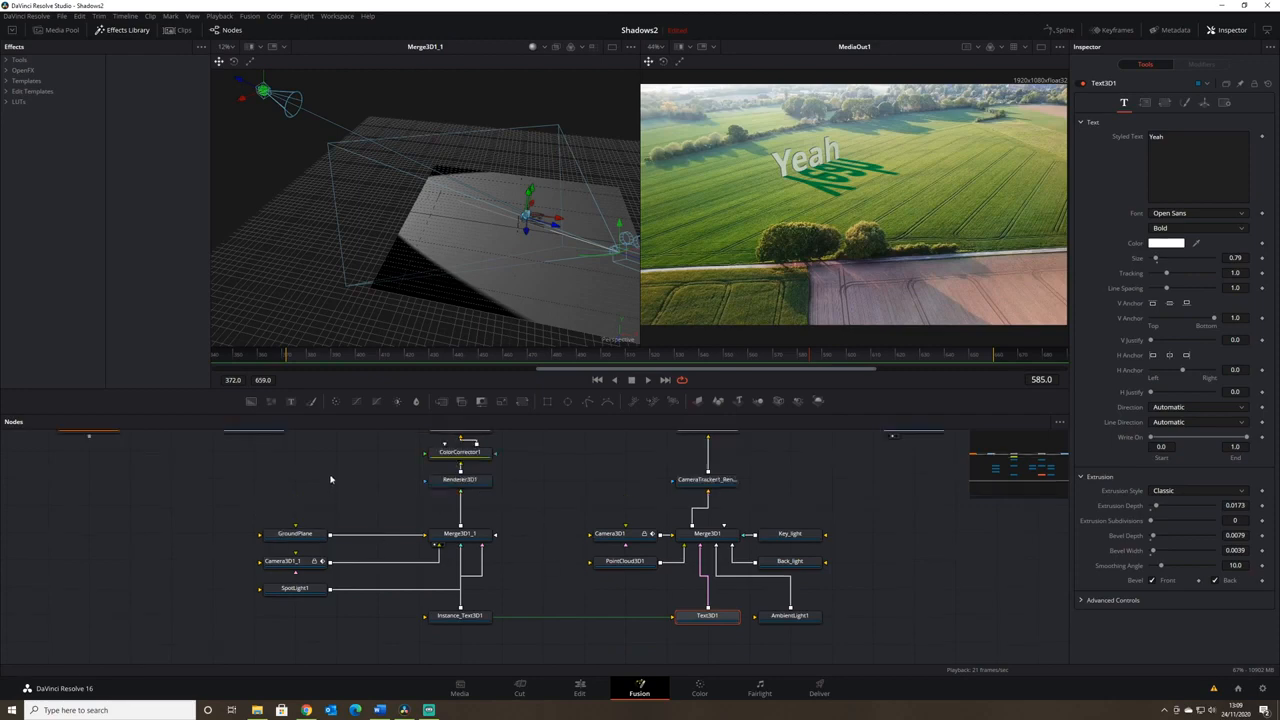
drag(254, 449, 505, 647)
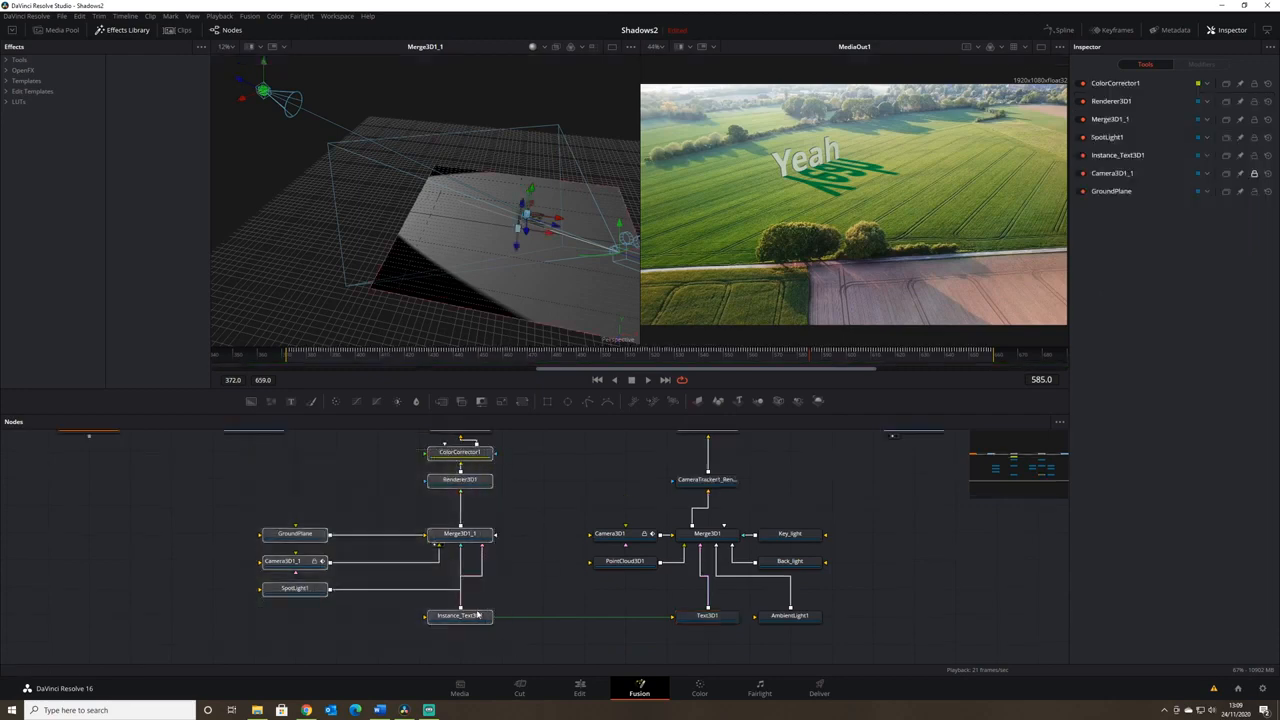
key(ctrl+g)
drag(364, 455, 447, 517)
key(F2)
text(Shadow_Re)
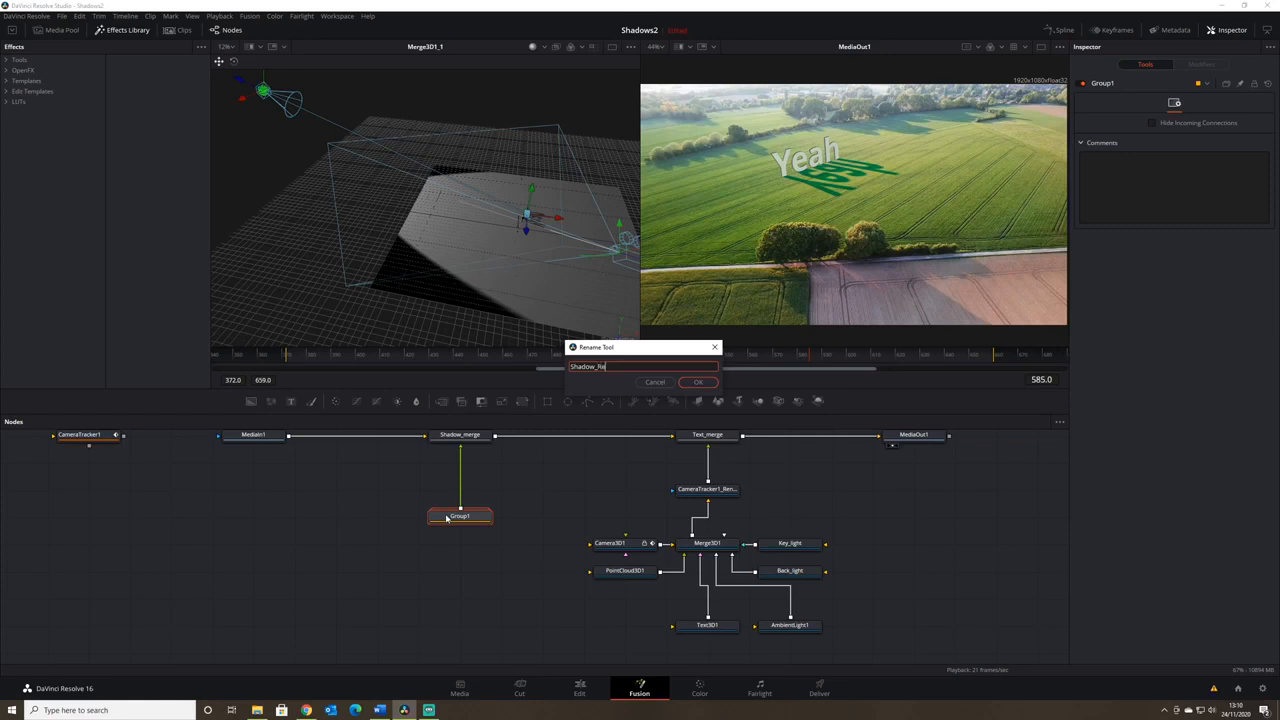
key(Return)
Group the text, camera and light nodes feeding Text_merge, rename the group Text_render and line it up with Shadow_Render
drag(586, 634, 830, 482)
key(ctrl+g)
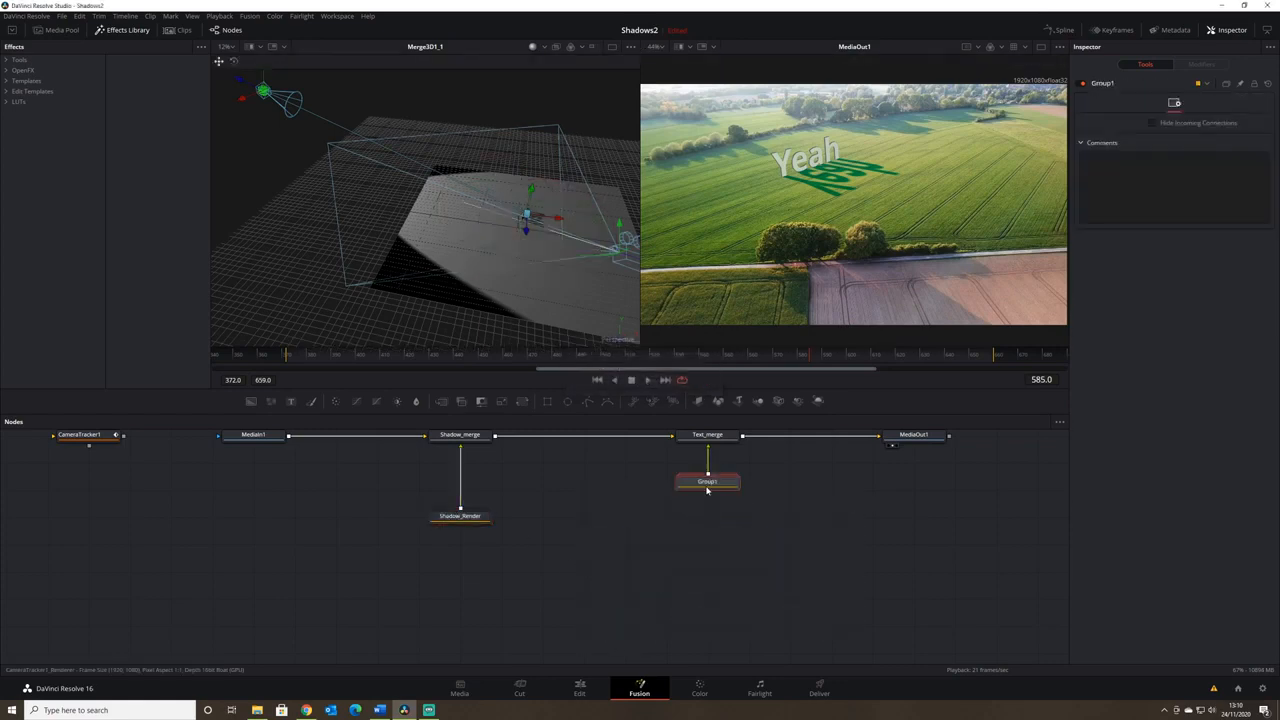
key(F2)
text(Te)
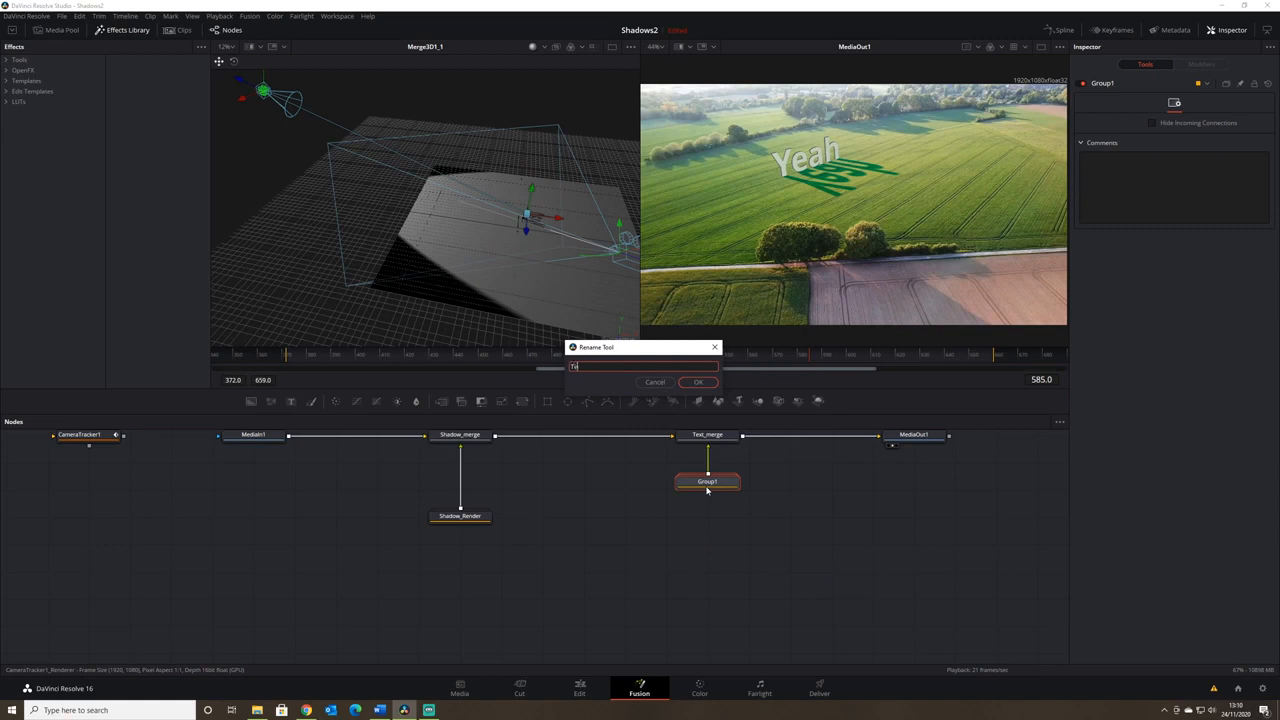
text(xt_render)
key(Return)
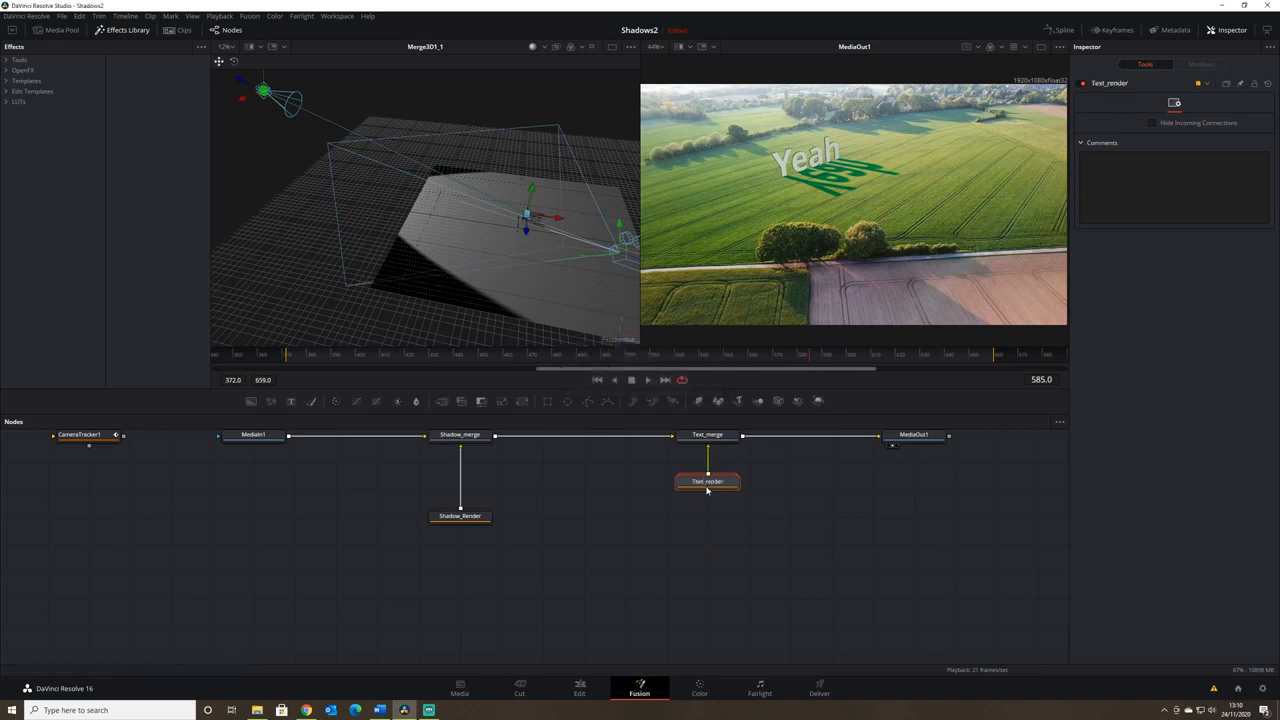
drag(707, 490, 925, 632)
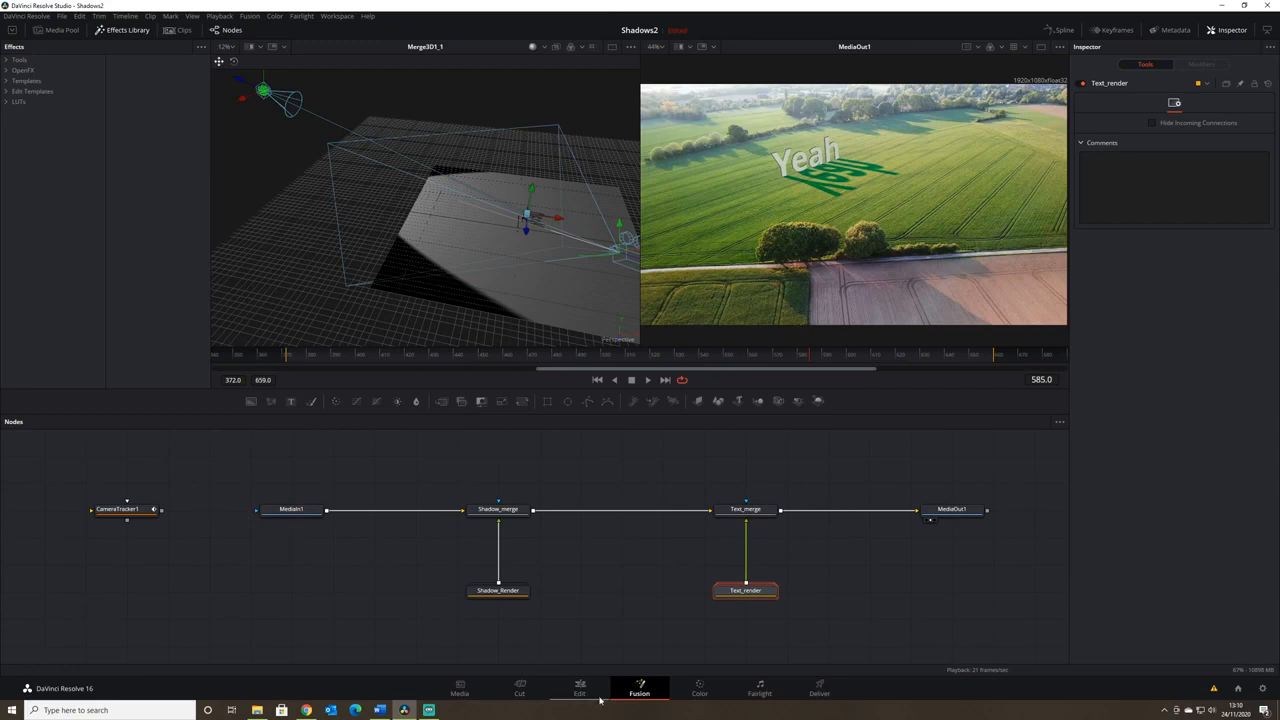